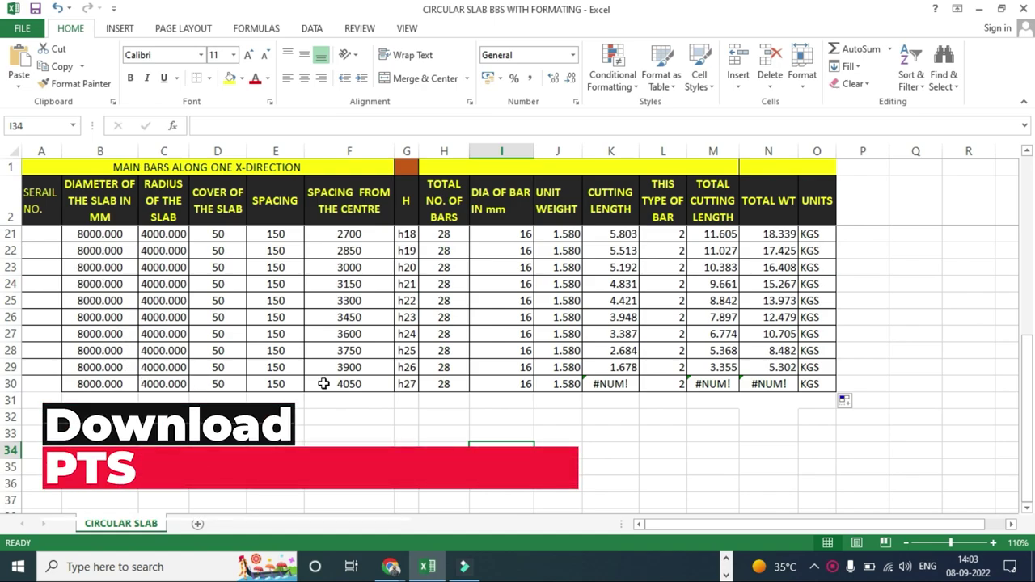
- Start entering =ROUNDUP(C4/E4+1,0)-1 in H4 for the total number of bars
text(=roundup)
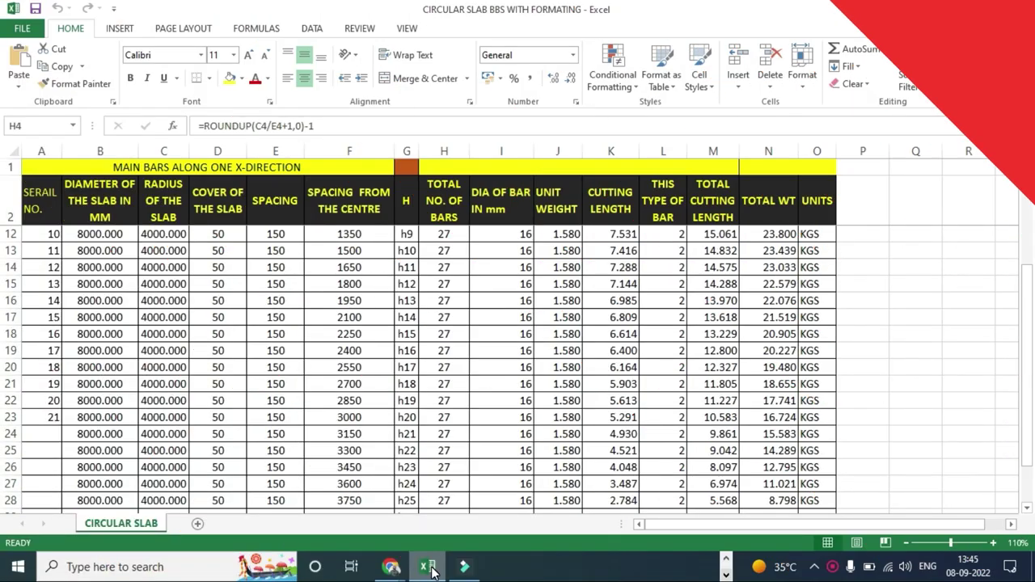
scroll(233, 356, up, 2)
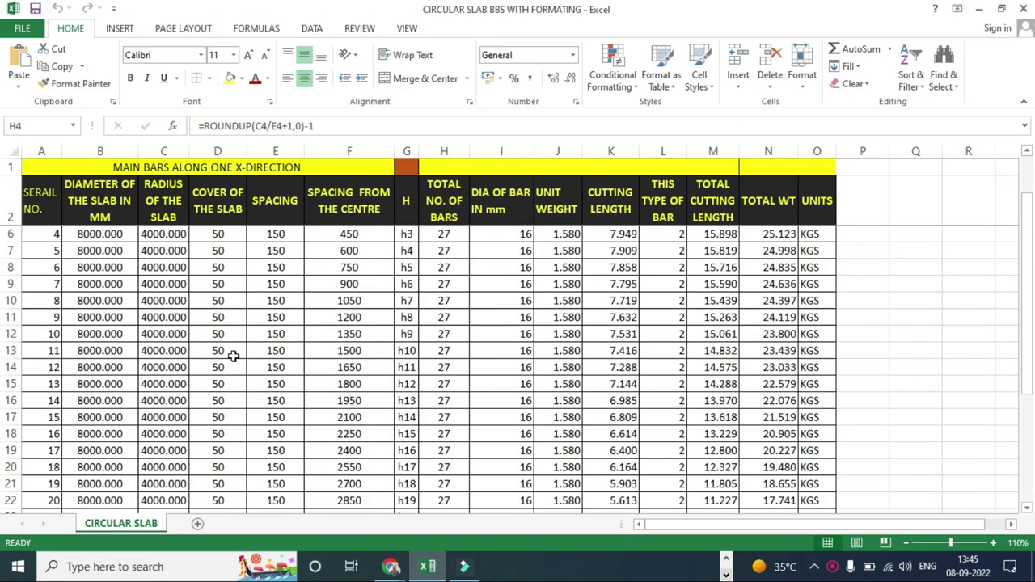
scroll(233, 356, up, 1)
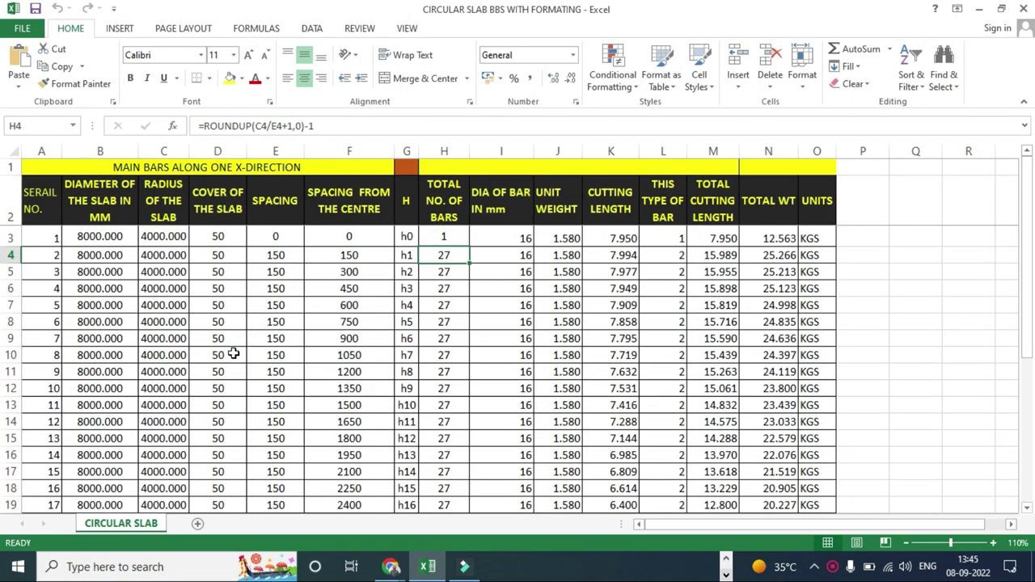
click(98, 240)
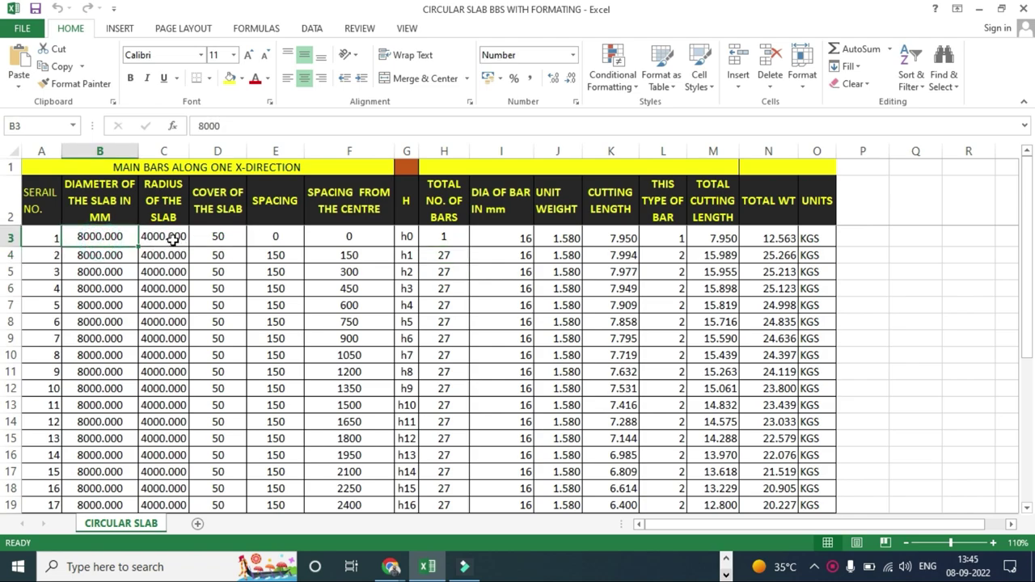
click(173, 238)
click(226, 240)
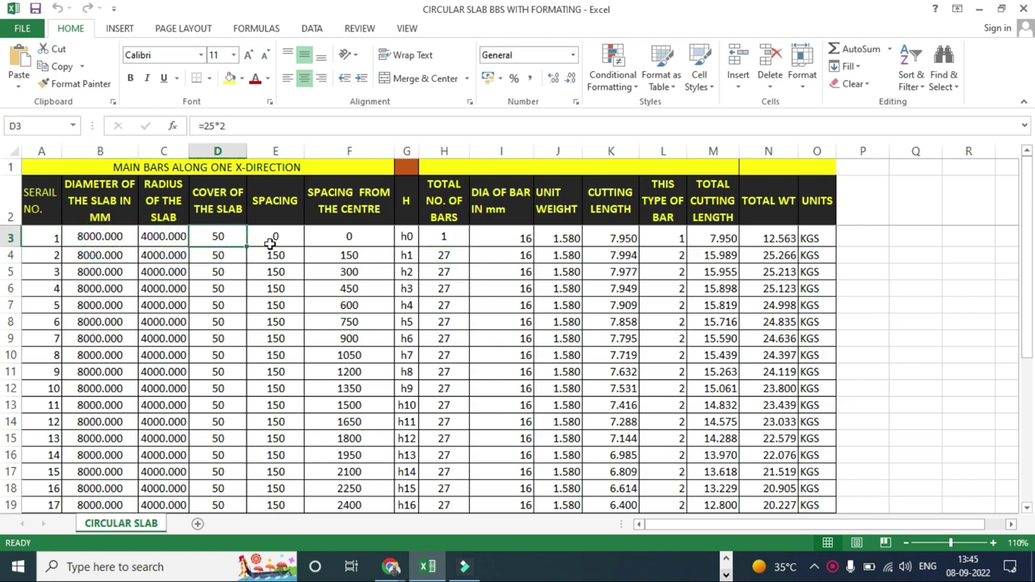
click(272, 236)
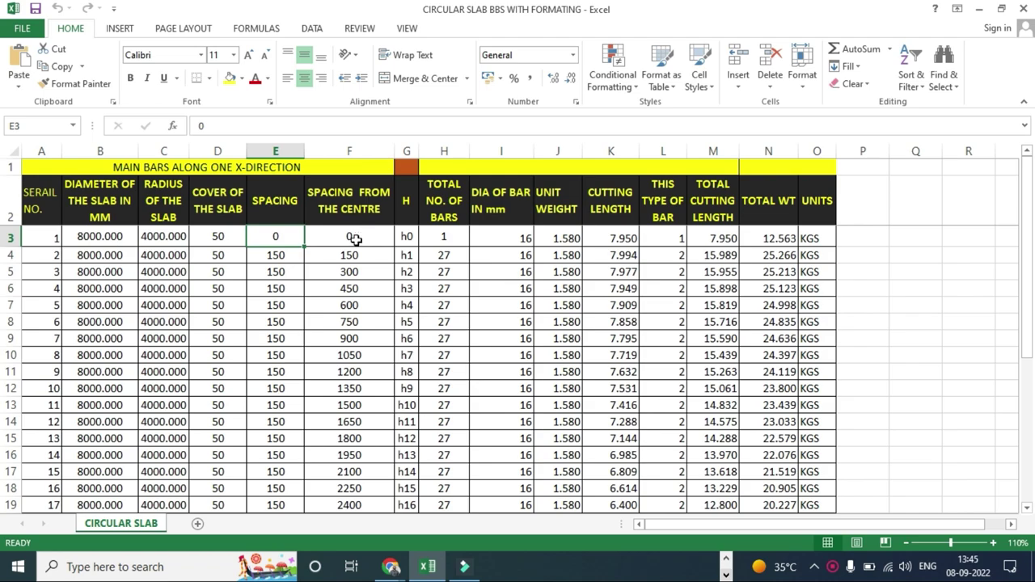
click(411, 238)
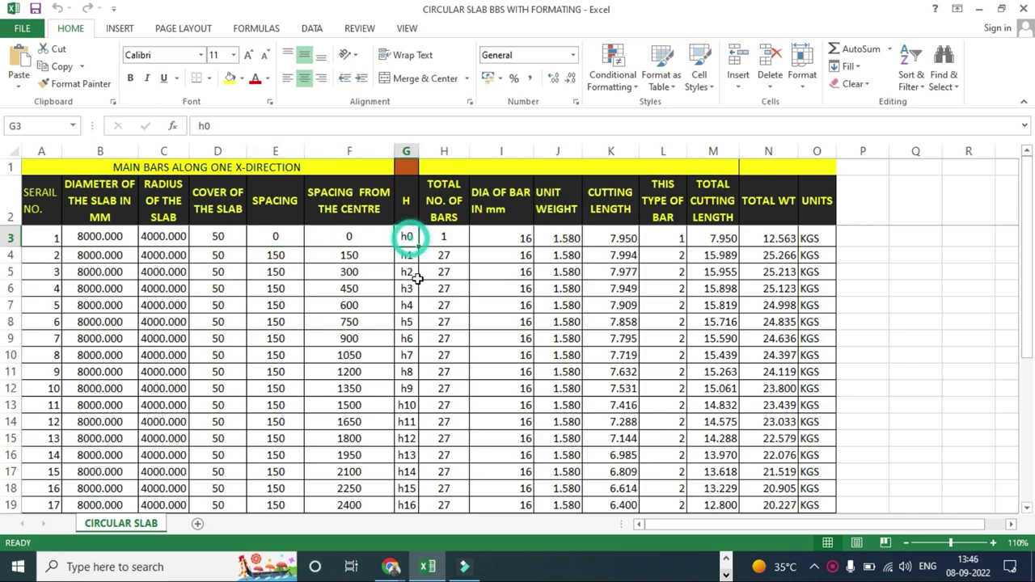
click(526, 240)
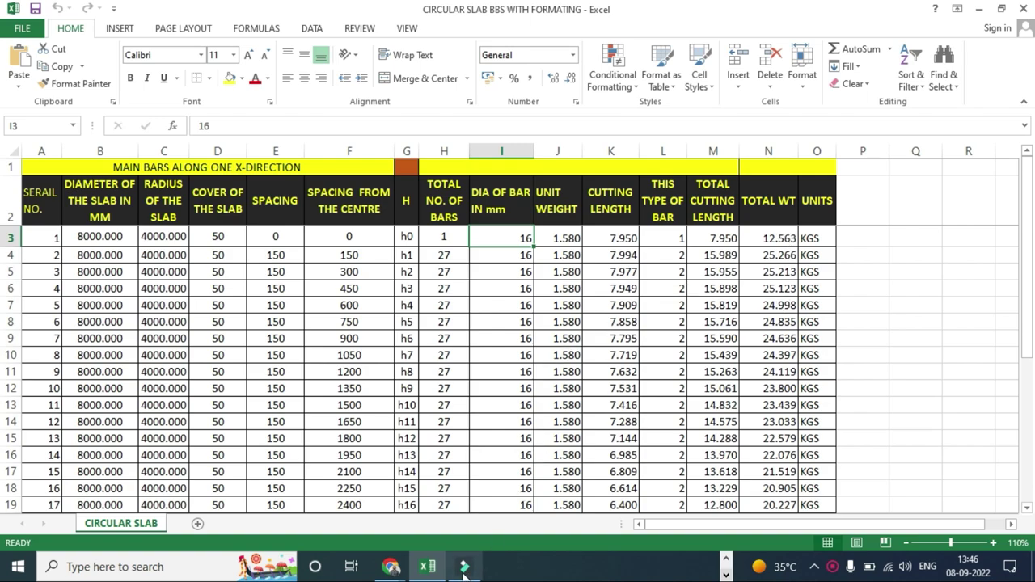
click(726, 574)
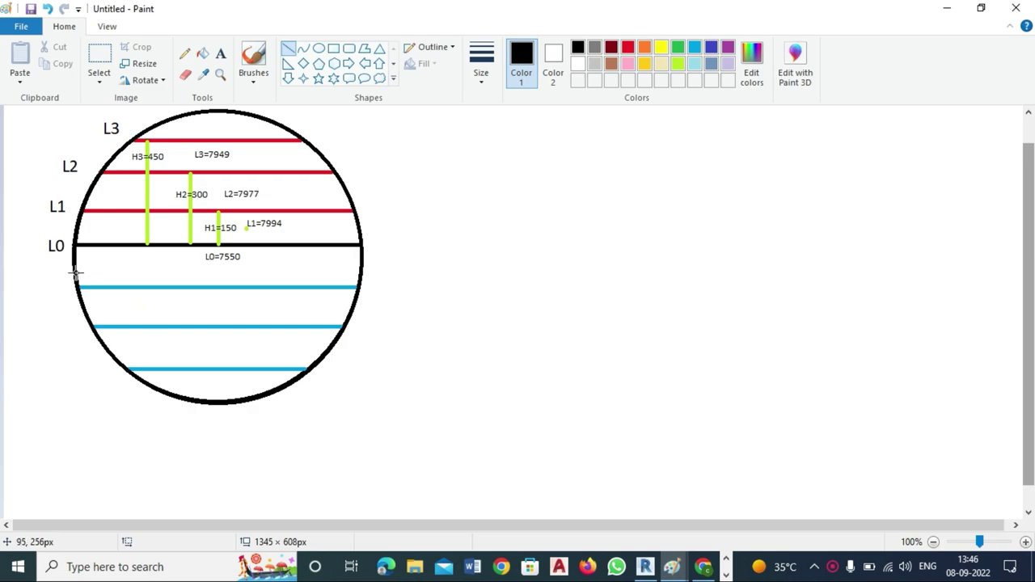
- Discard a stray line and add text notes 'doia of slab=8000mm' and 'cover=25mm' beside the circle
drag(78, 272, 258, 272)
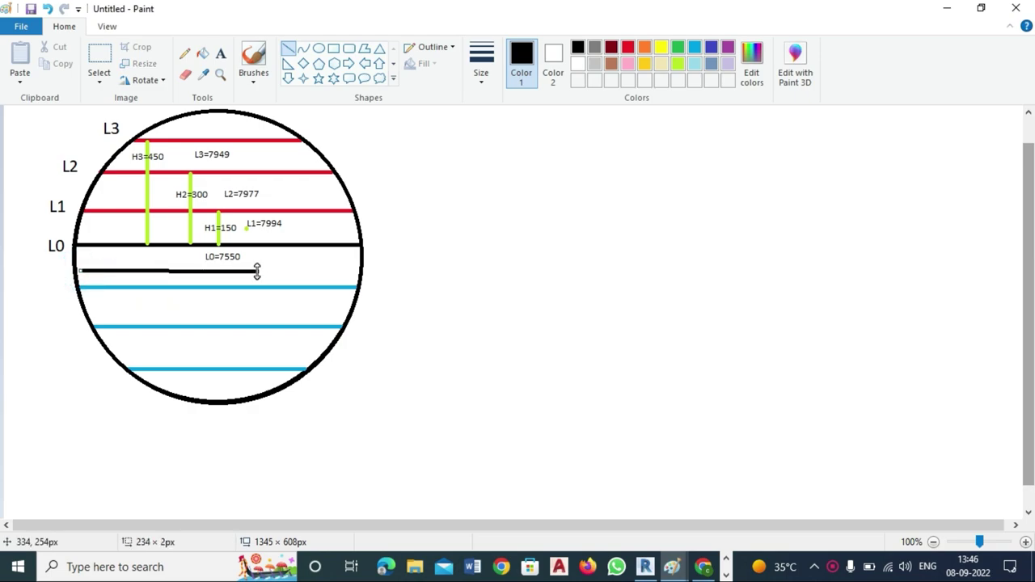
key(Delete)
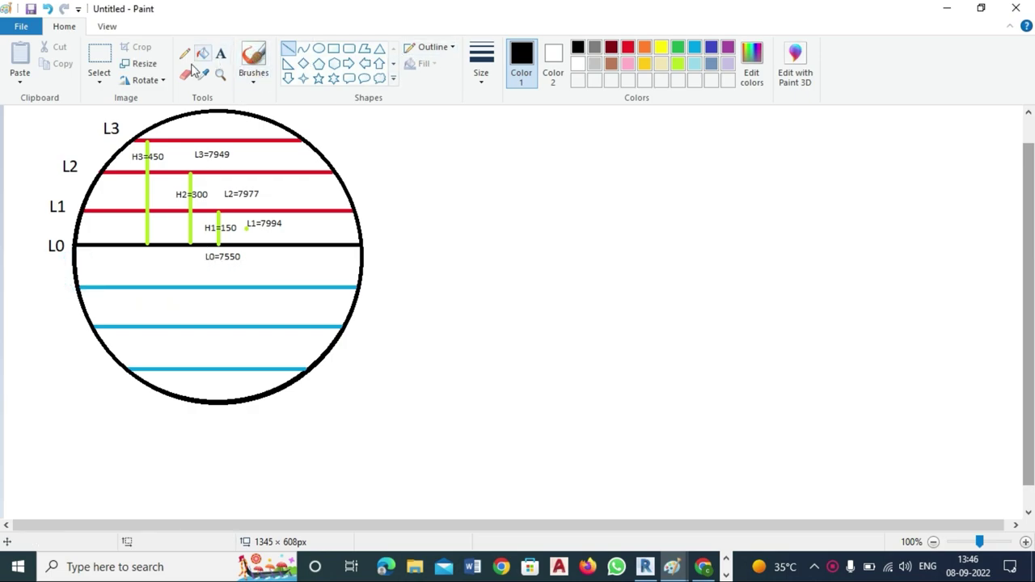
click(220, 54)
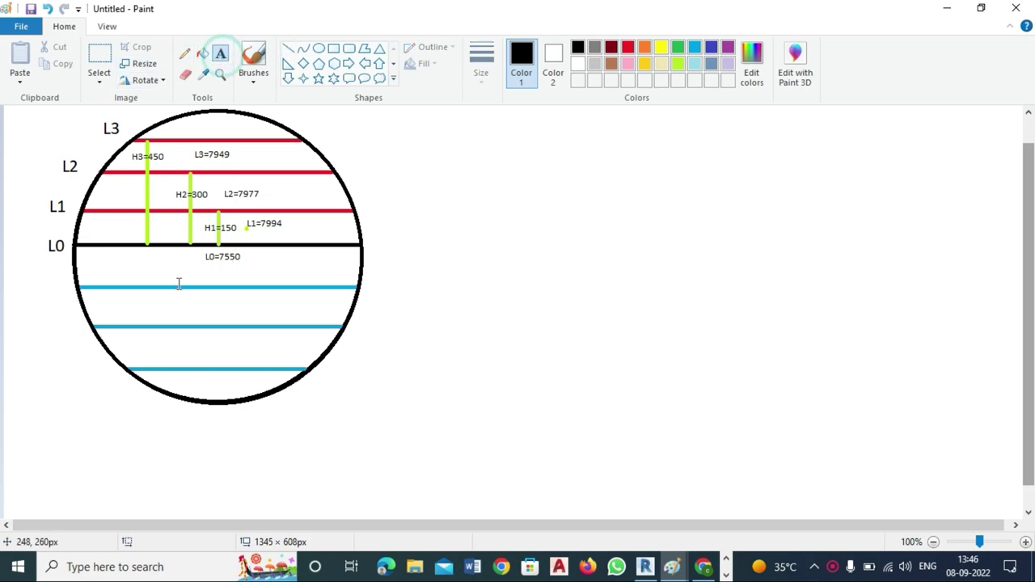
drag(409, 123, 615, 168)
text(doia of slab=8000mm)
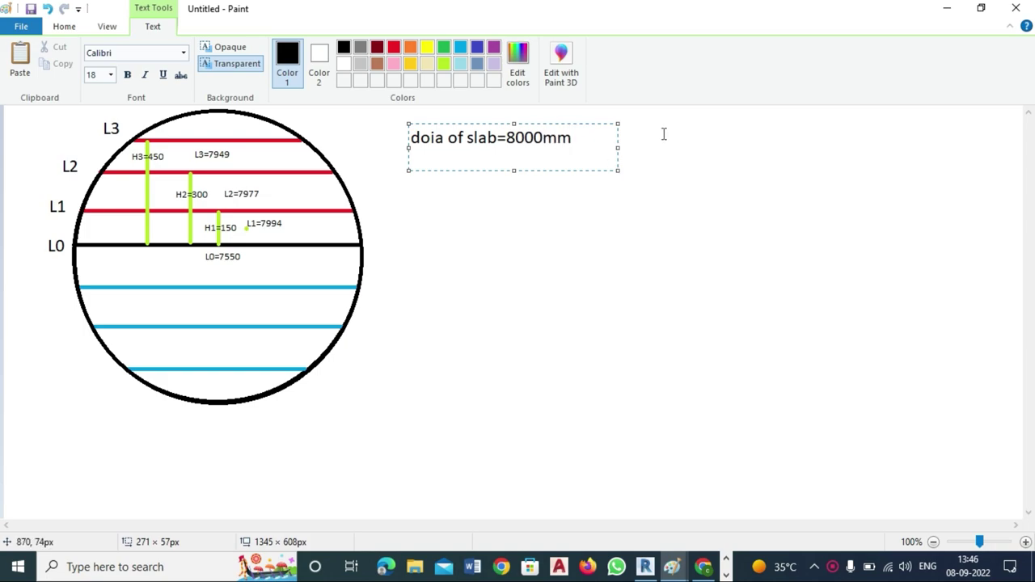
drag(664, 118, 772, 142)
text(cover=25mm)
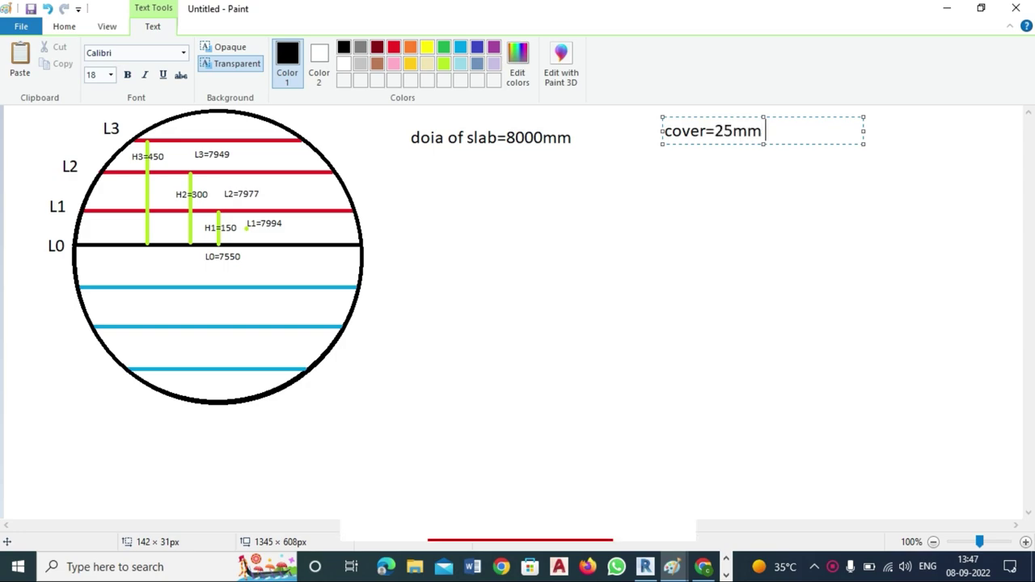
click(853, 247)
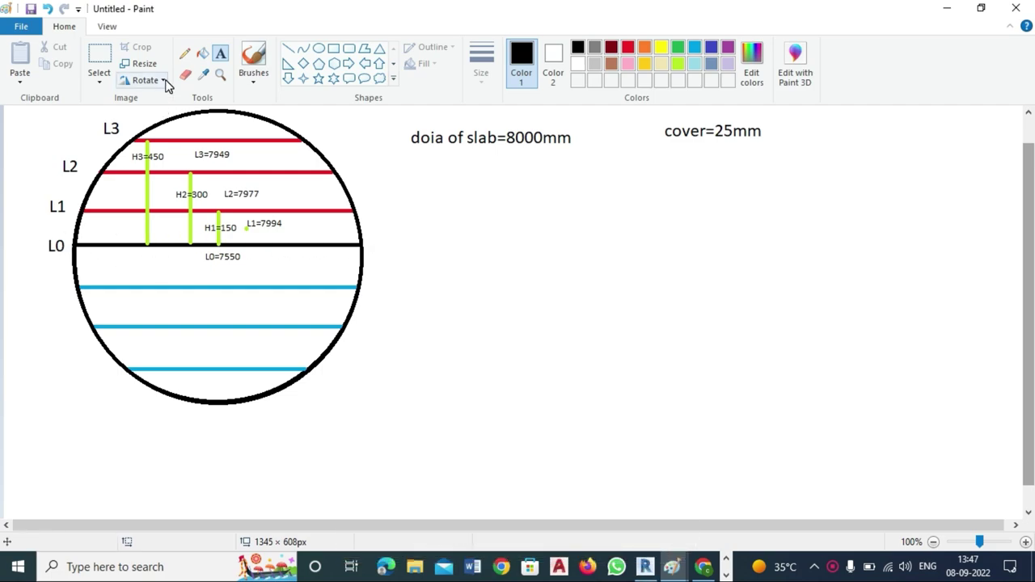
- Draw a second circle on the right side of the canvas
click(319, 49)
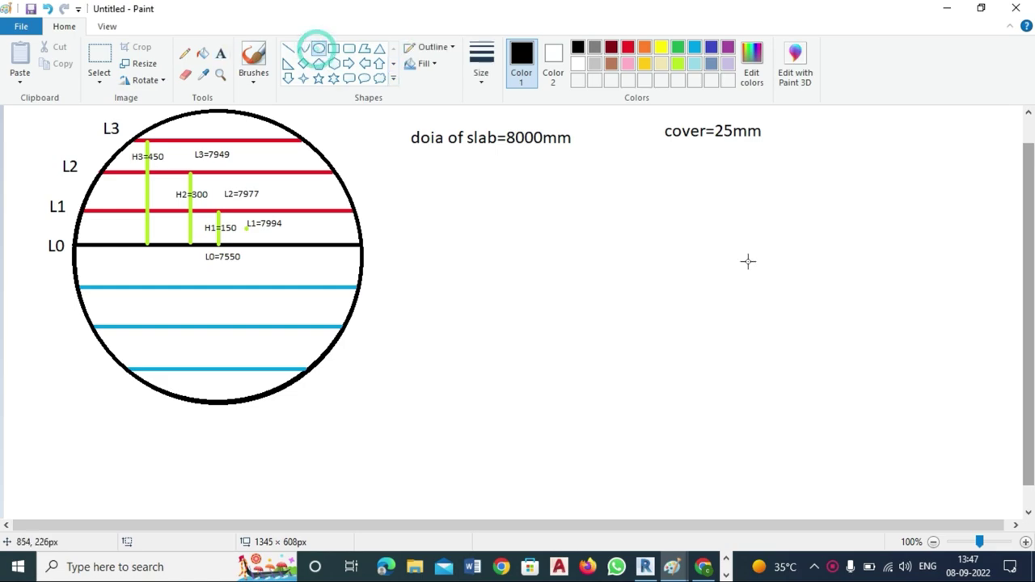
drag(833, 161, 1025, 446)
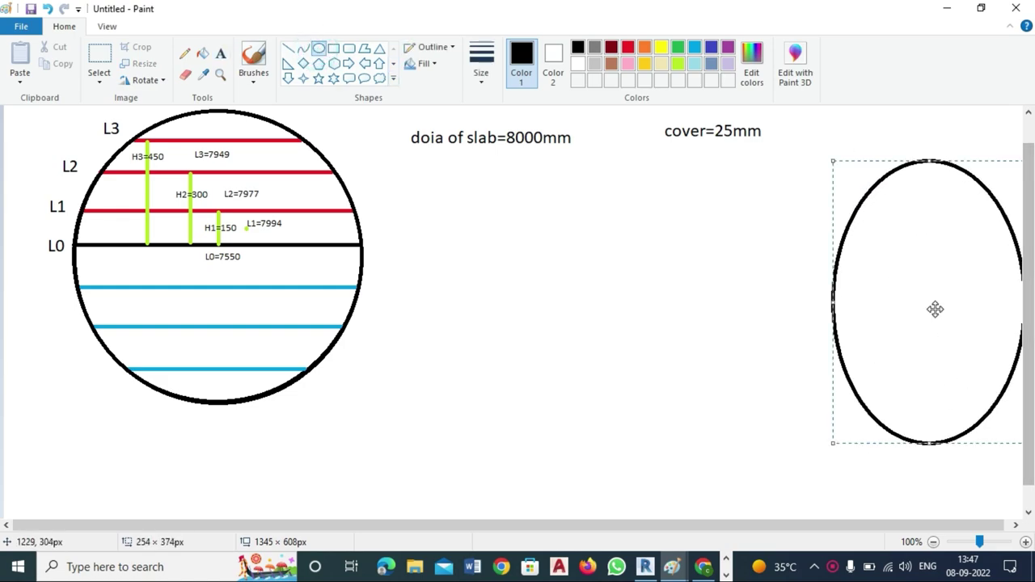
drag(936, 307, 866, 310)
drag(933, 300, 1011, 299)
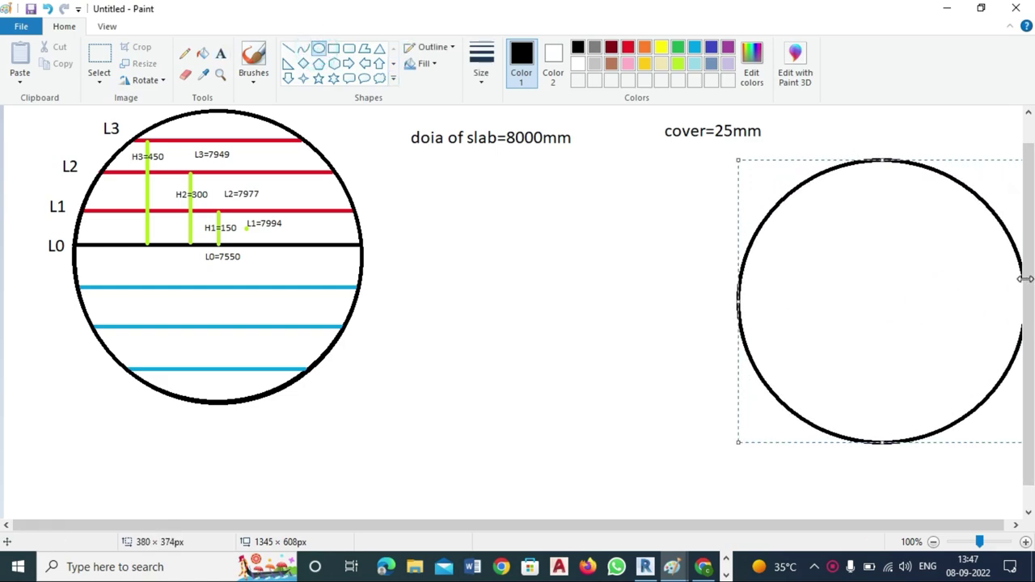
drag(855, 283, 831, 286)
click(564, 278)
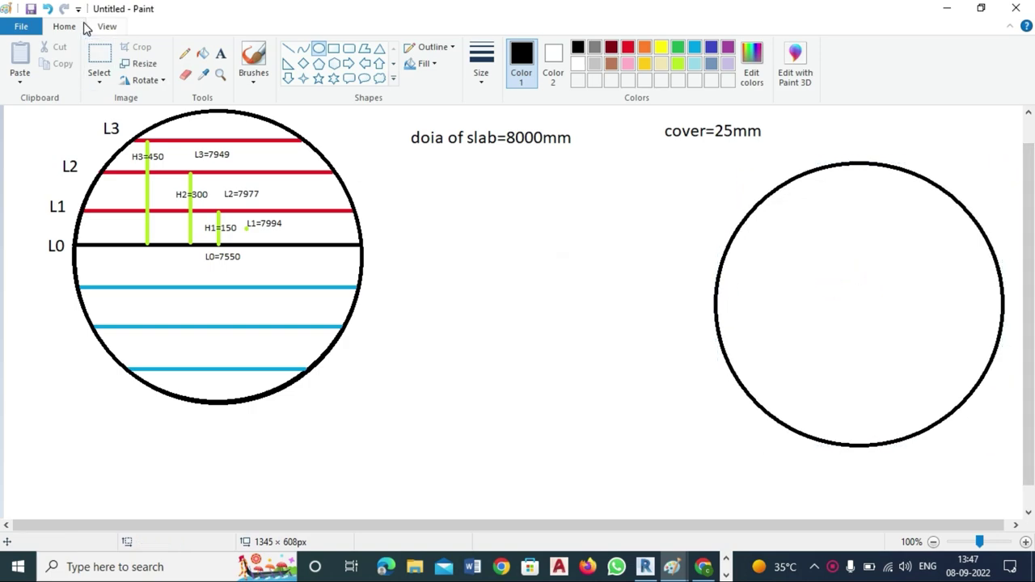
- Draw a horizontal diameter line across the new right circle
click(288, 49)
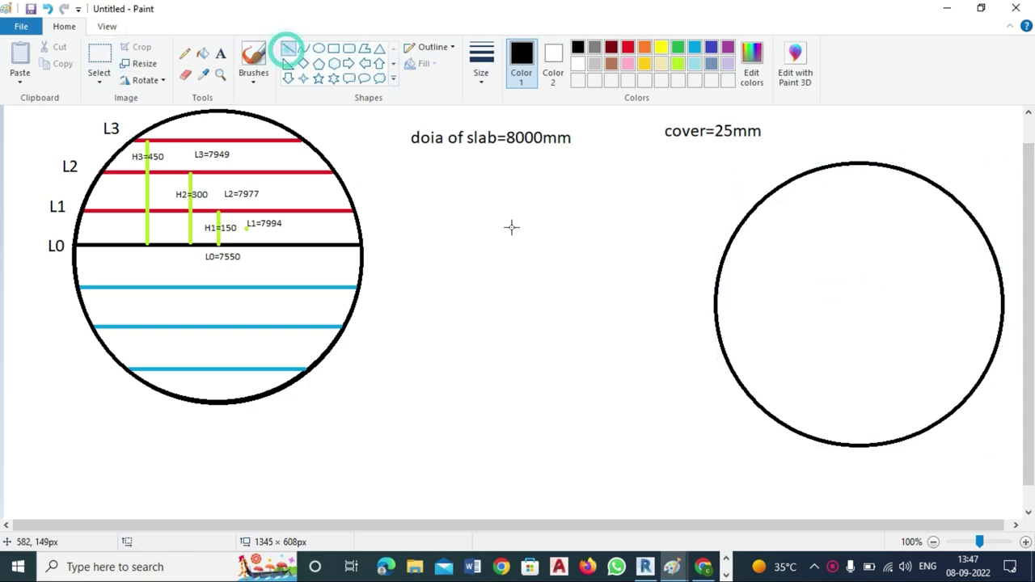
drag(717, 303, 1003, 303)
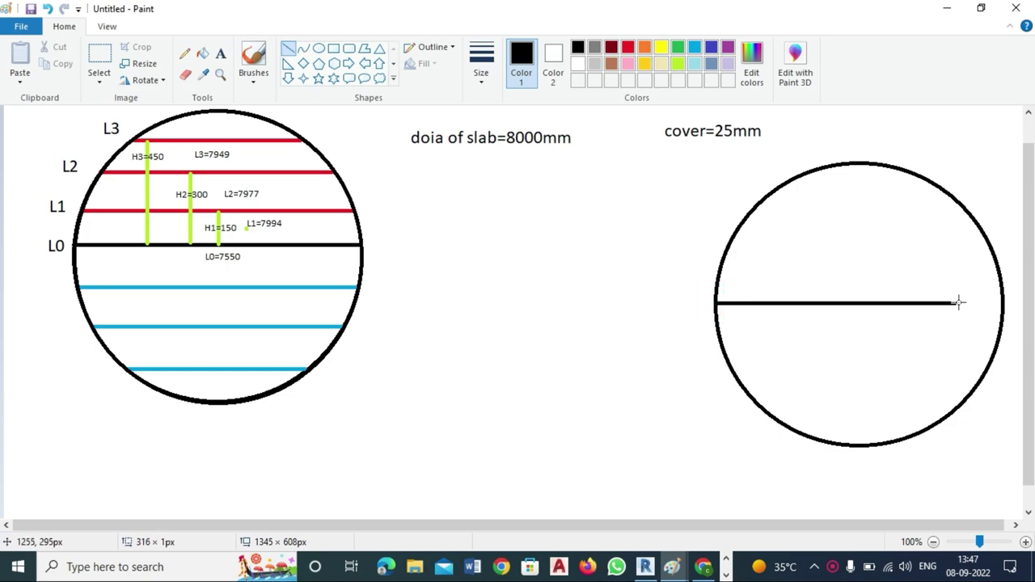
click(993, 164)
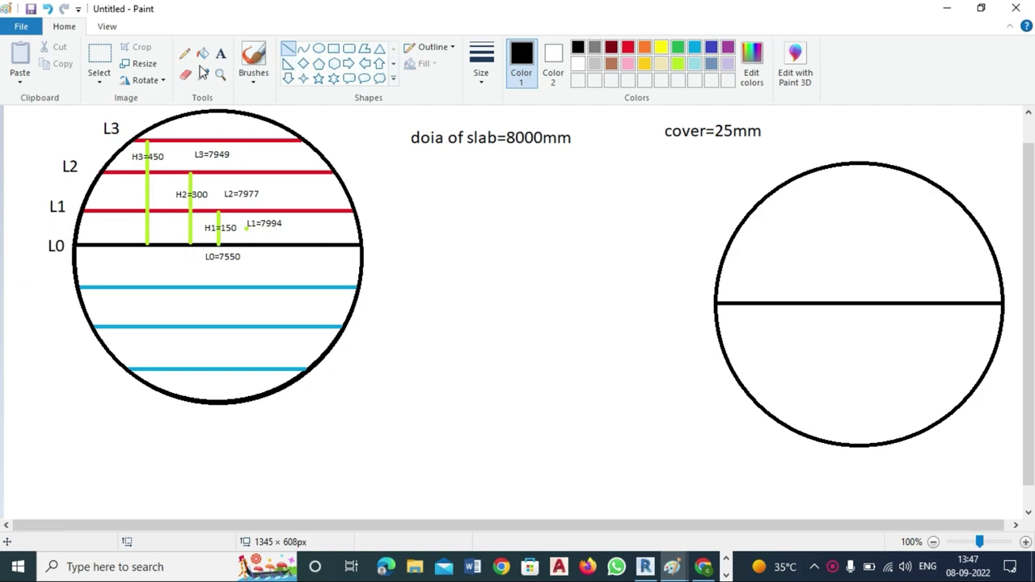
- Handwrite the cutting-length note 'L = 8000-2…' below the diameter
click(220, 53)
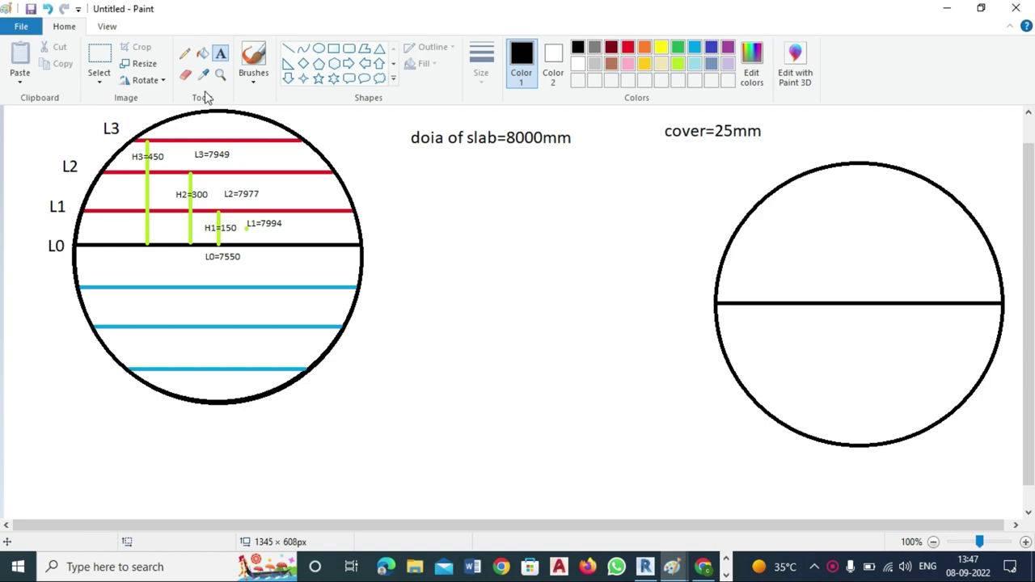
click(185, 53)
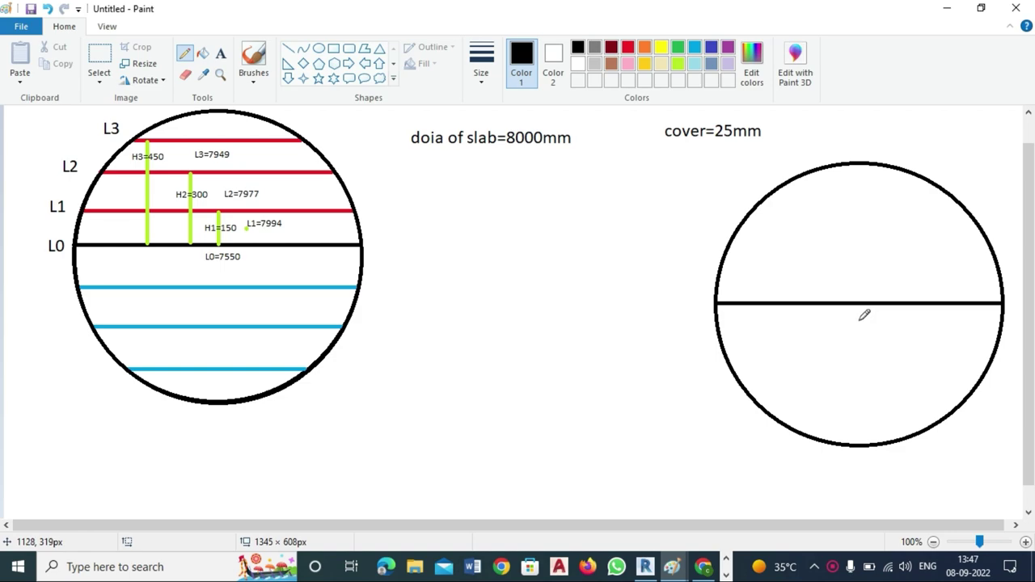
mouse_move(832, 317)
mouse_down()
mouse_move(832, 330)
mouse_move(820, 332)
mouse_move(1021, 332)
mouse_up()
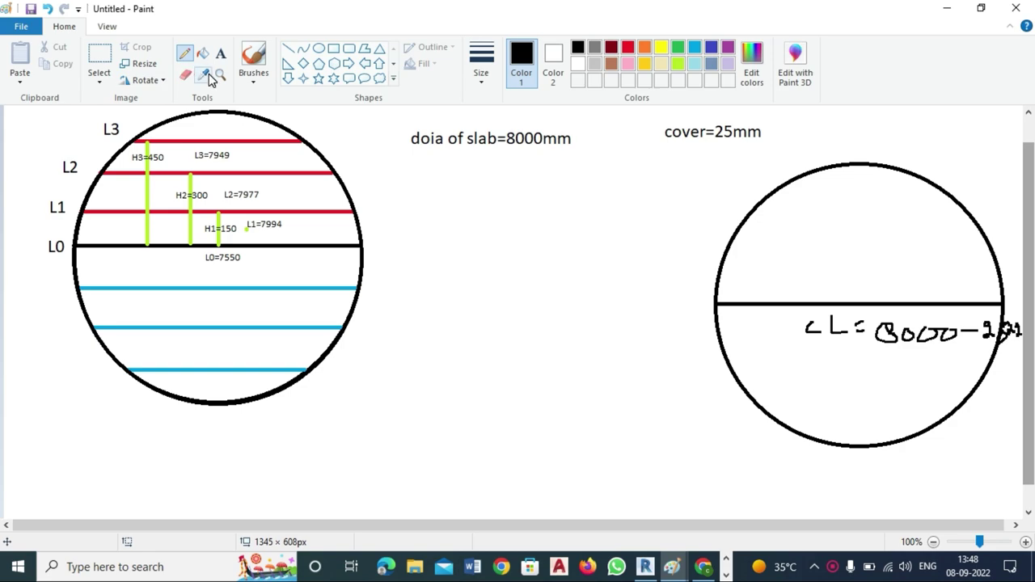
- Draw a red chord across the right circle just above the diameter
click(289, 48)
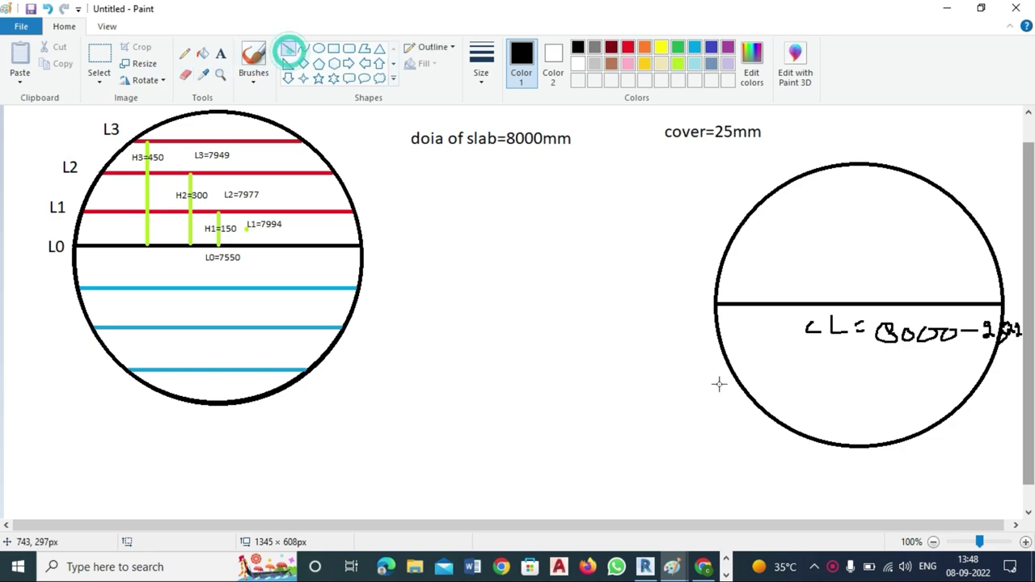
drag(723, 267, 999, 264)
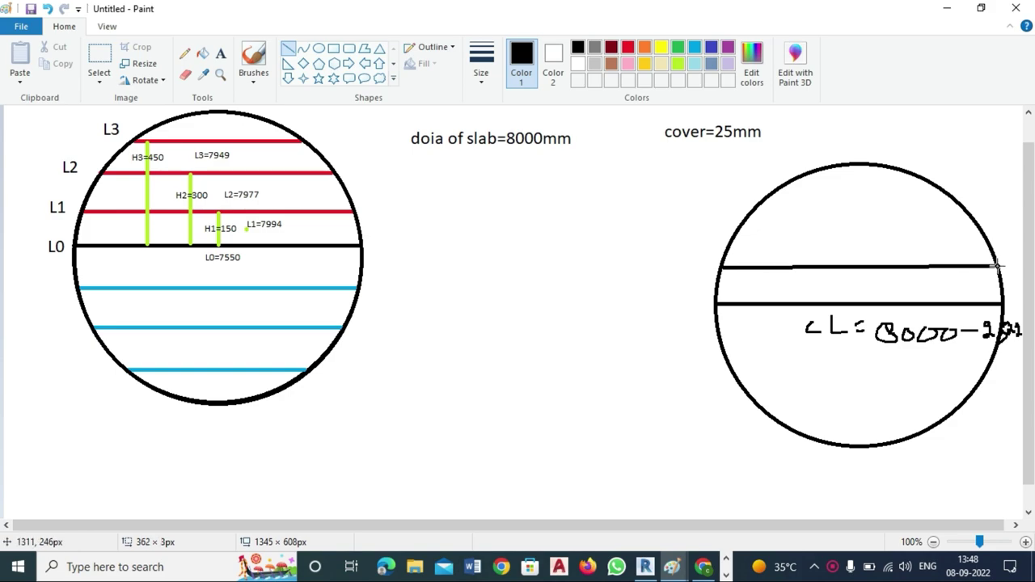
click(629, 48)
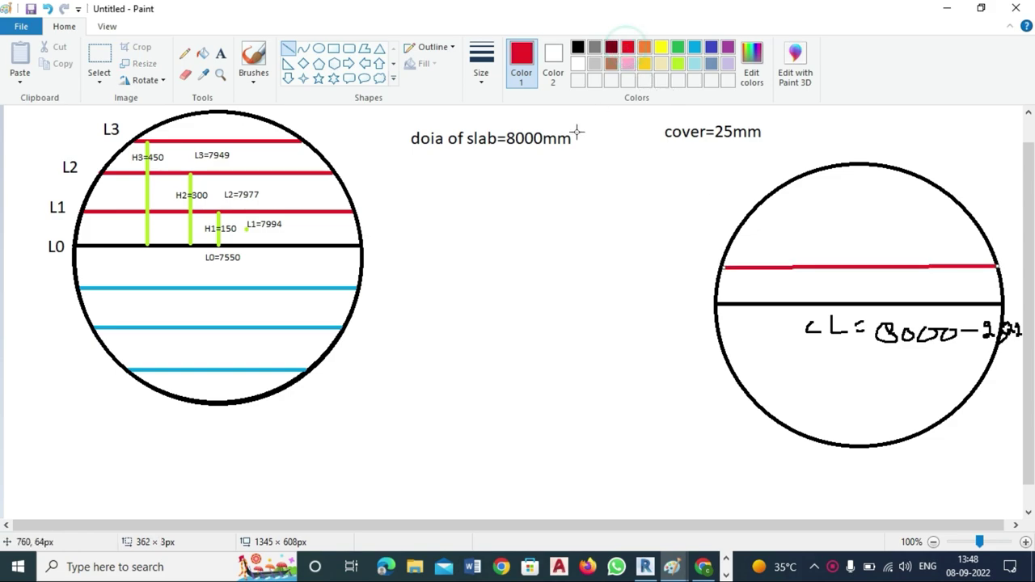
- Add the red text note 'spacibg 150mm c/c' below the slab diameter note
drag(414, 161, 555, 216)
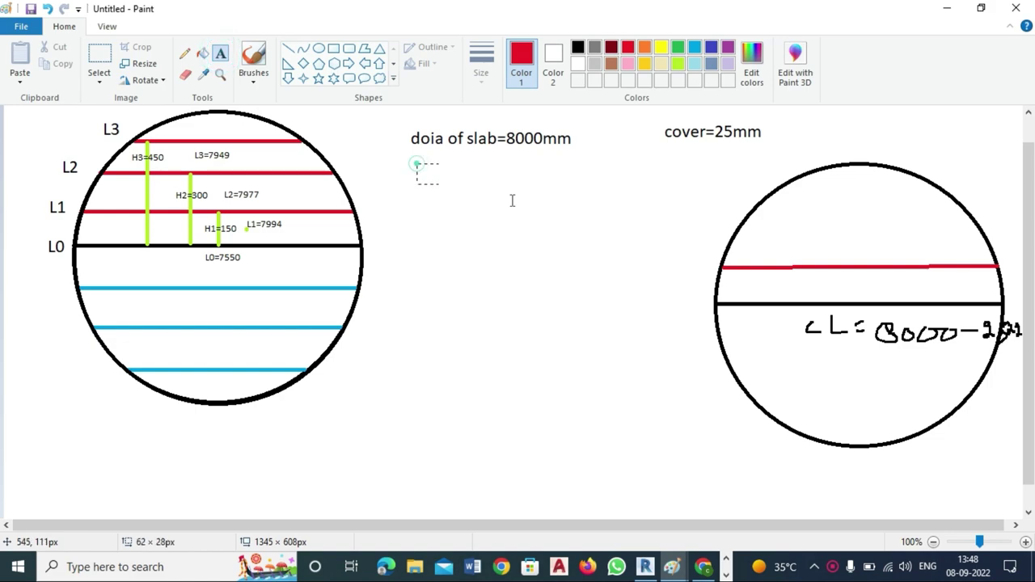
text(spacibg)
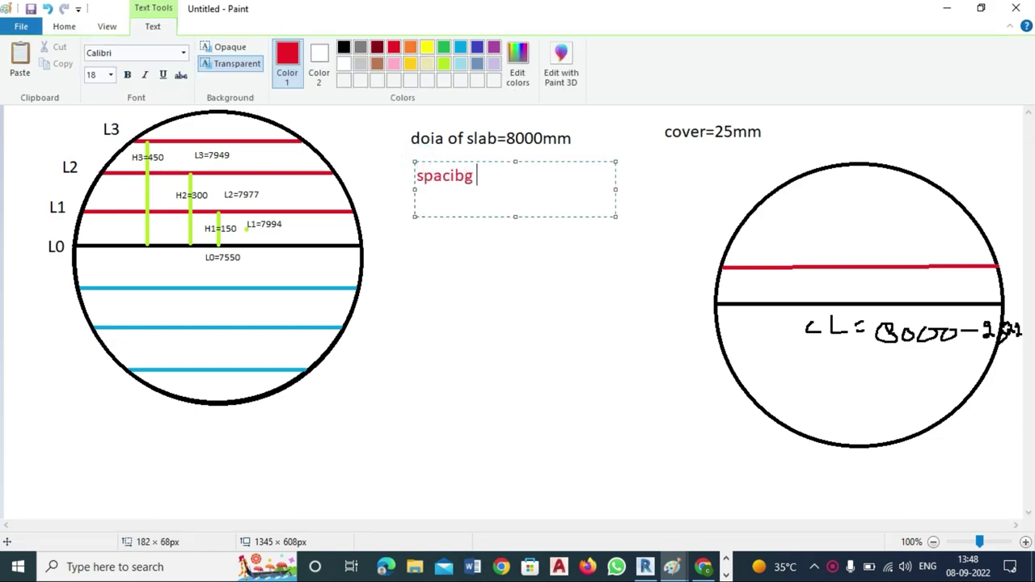
text(150mm c/c)
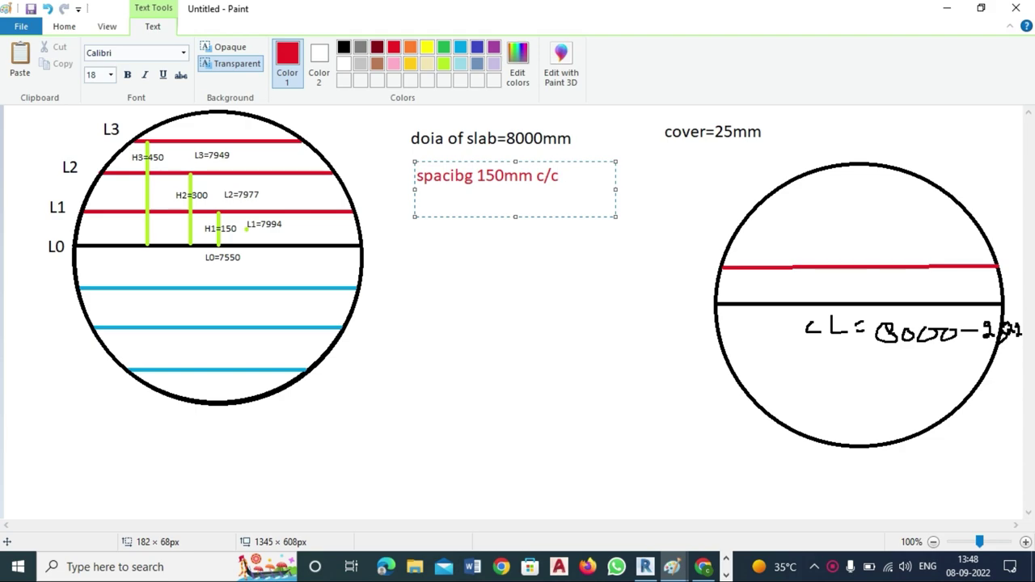
click(890, 419)
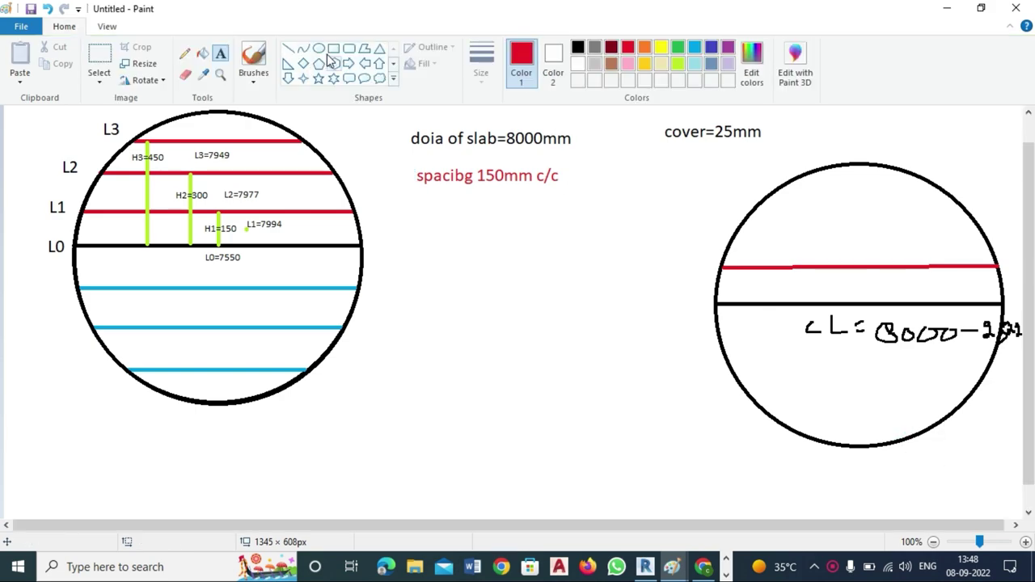
- Draw a black vertical line from the diameter up to the red chord
click(289, 48)
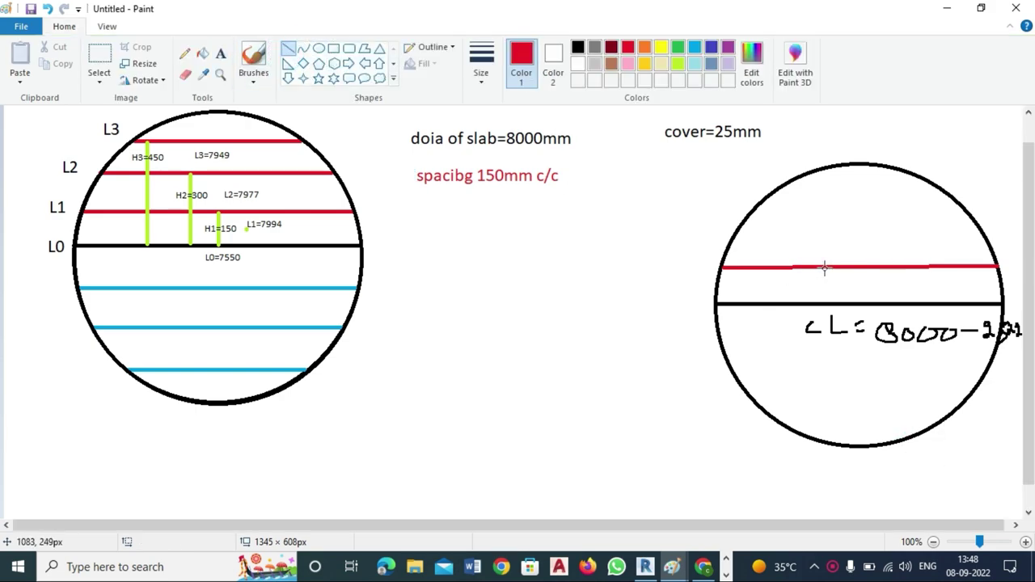
drag(825, 268, 827, 305)
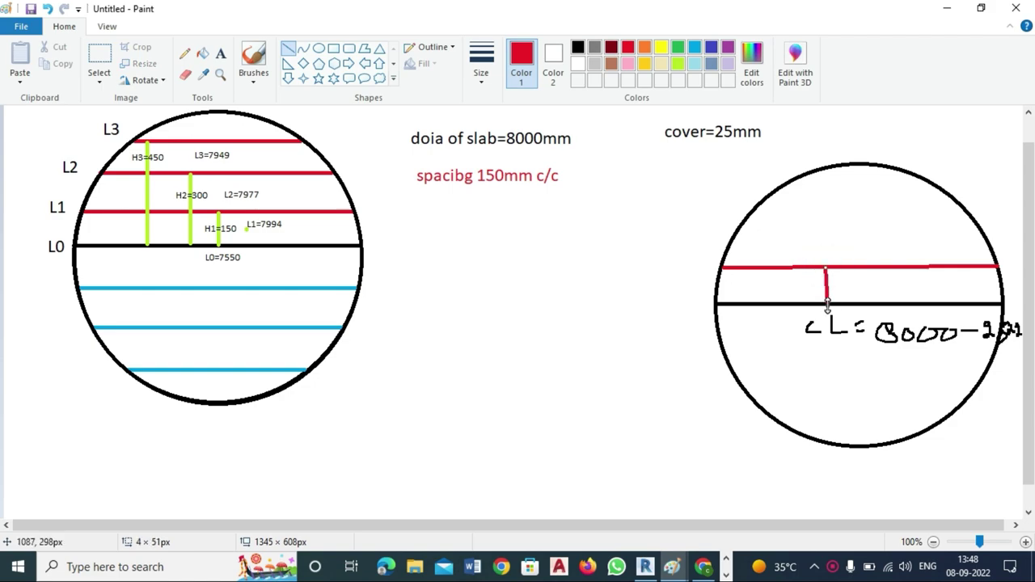
key(ctrl+z)
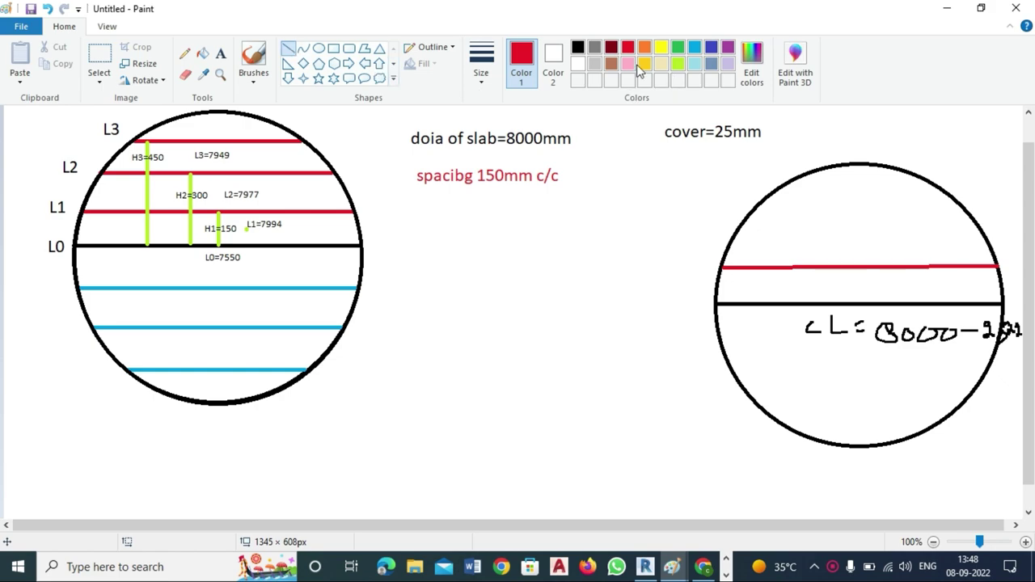
click(593, 47)
click(577, 47)
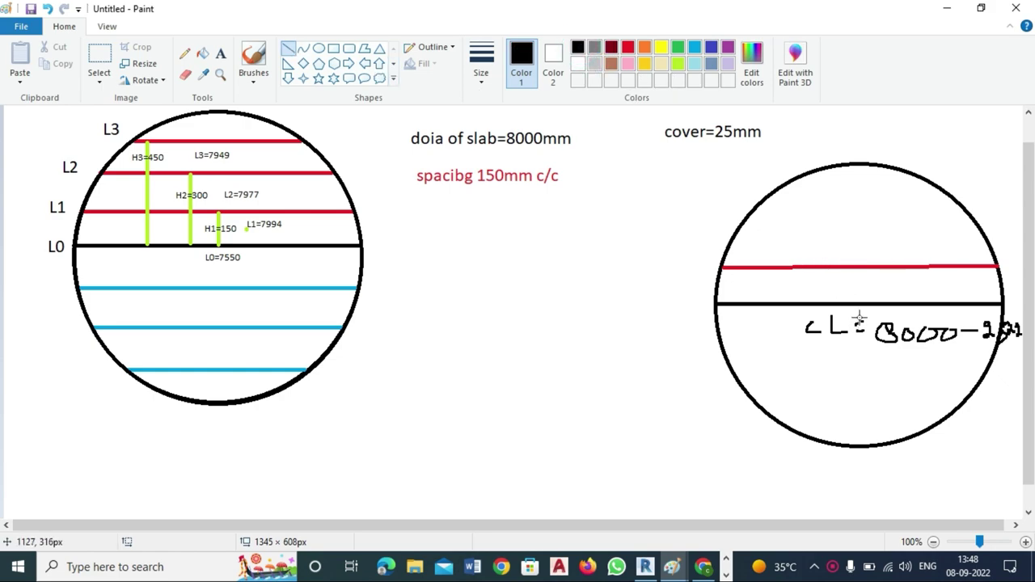
drag(861, 304, 854, 272)
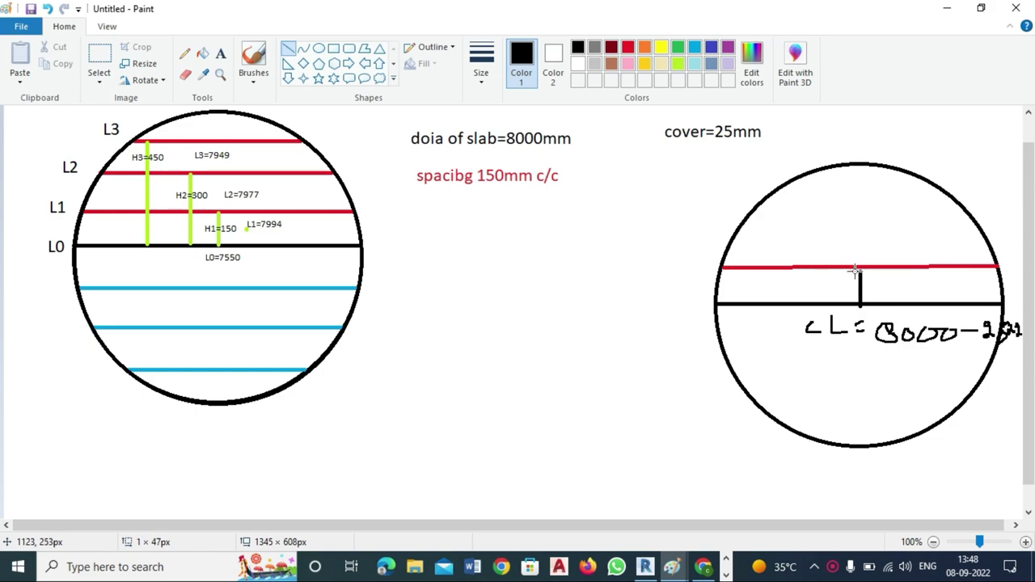
click(825, 239)
- Draw a black diagonal from the circle centre to the chord's right end
click(288, 48)
drag(860, 304, 998, 267)
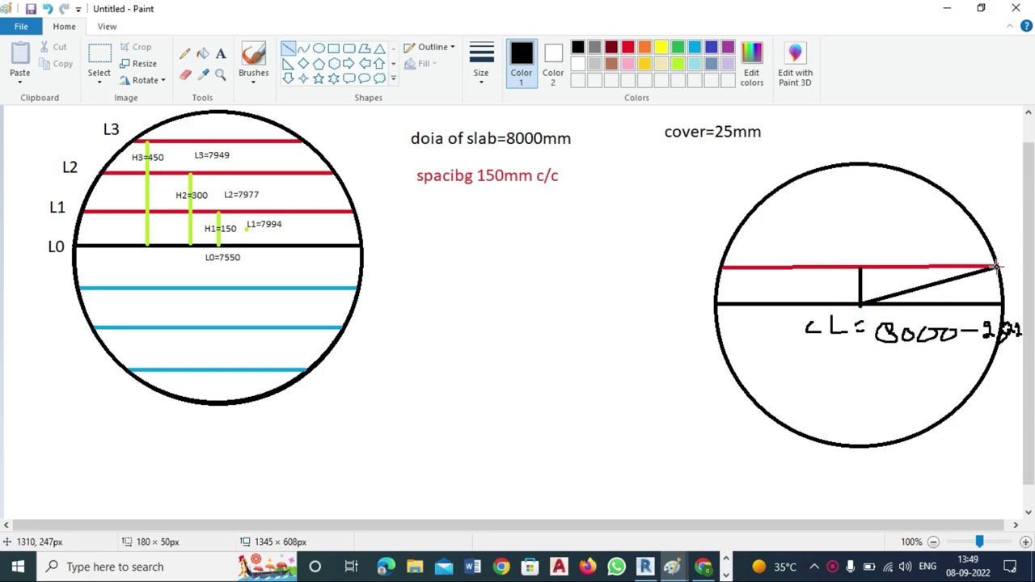
click(885, 369)
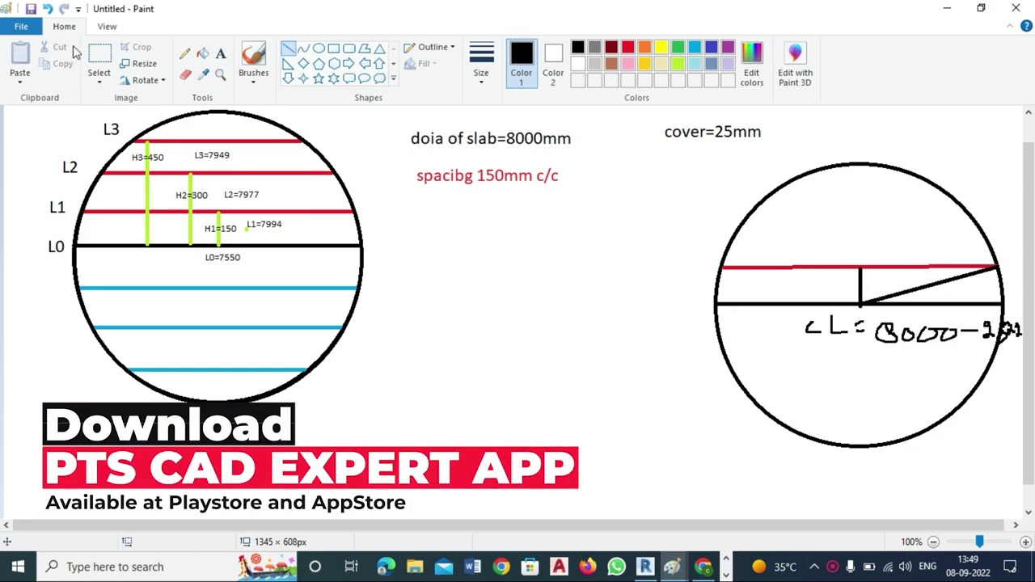
- Handwrite the L1 label, a note between the circles, and the B and 150 triangle labels
click(185, 54)
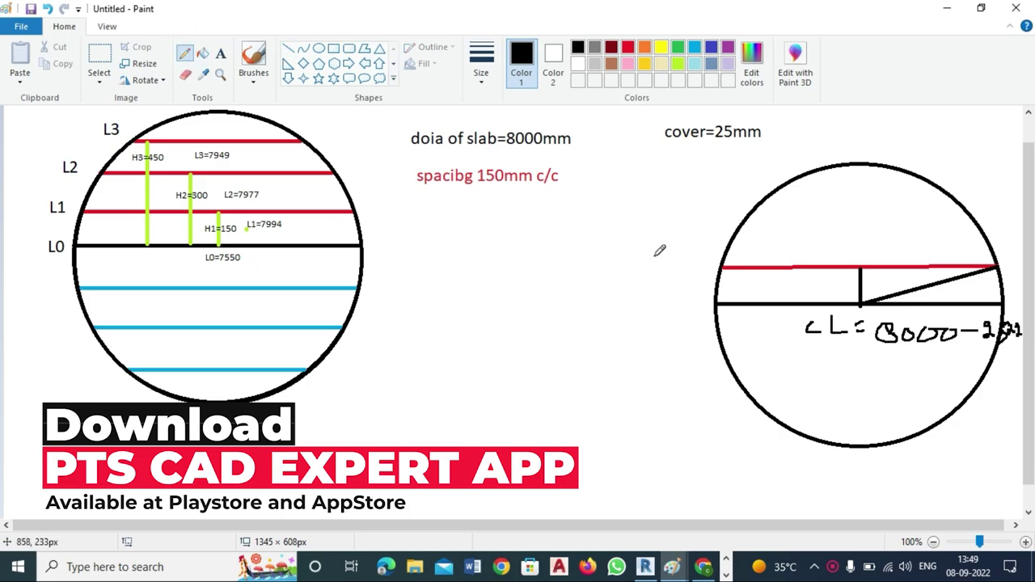
drag(654, 255, 674, 283)
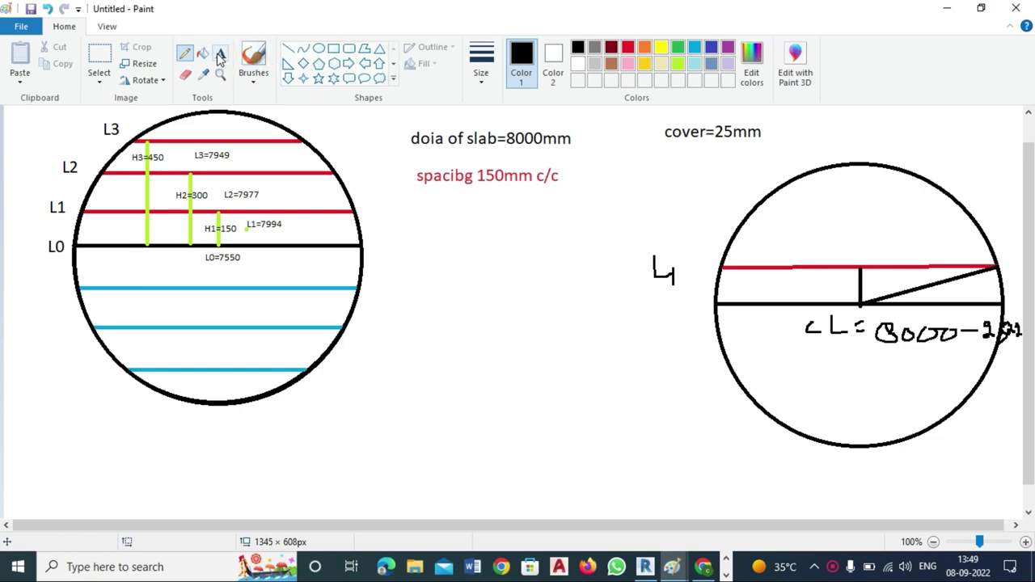
click(221, 54)
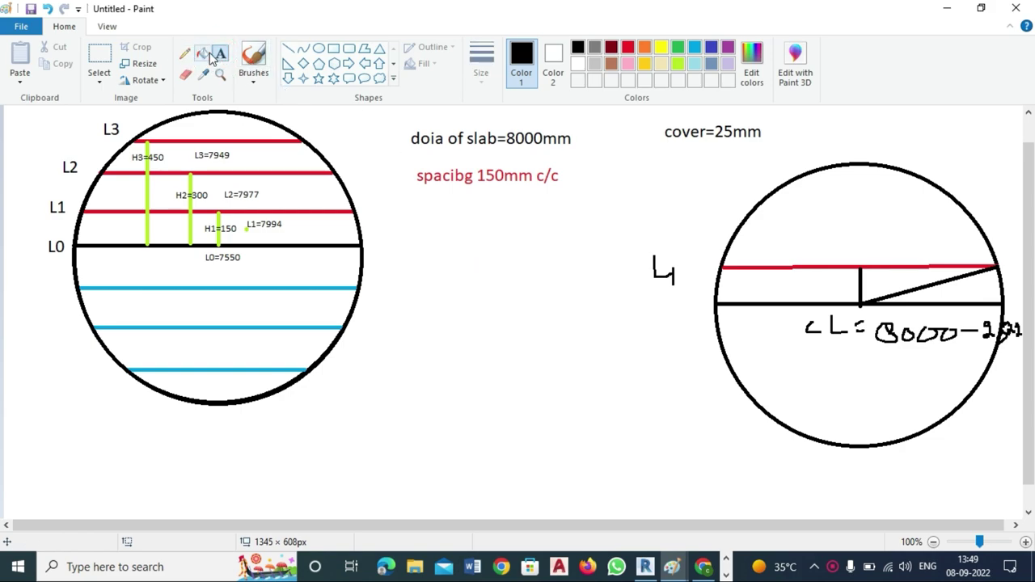
click(185, 54)
drag(406, 293, 418, 351)
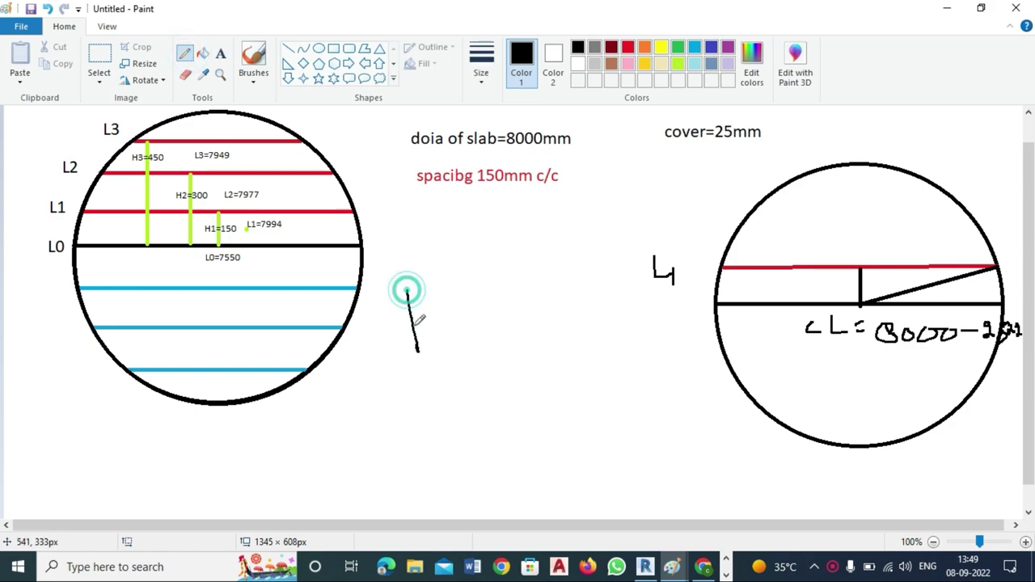
mouse_move(407, 291)
mouse_down()
mouse_move(412, 317)
mouse_move(446, 322)
mouse_up()
mouse_move(463, 288)
mouse_down()
mouse_move(463, 309)
mouse_move(496, 299)
mouse_up()
mouse_move(454, 356)
mouse_down()
mouse_move(476, 347)
mouse_move(483, 359)
mouse_up()
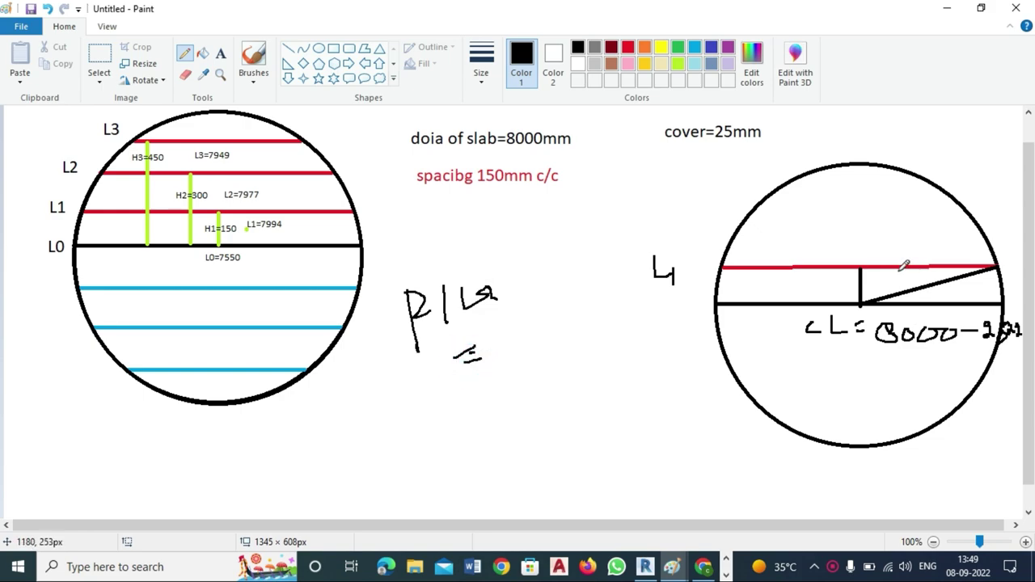
drag(903, 245, 905, 261)
drag(823, 282, 849, 299)
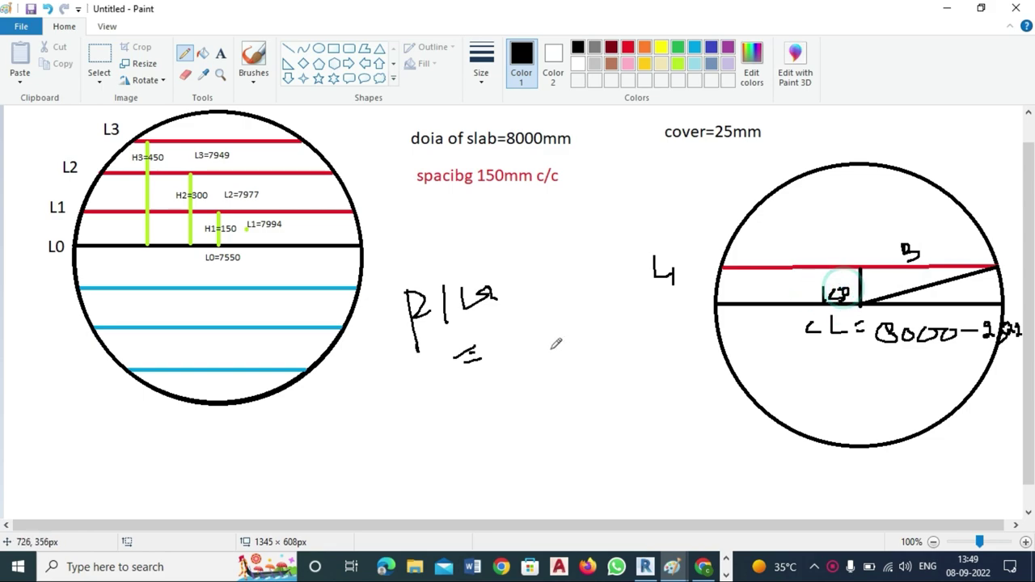
- Handwrite B = √(4000² − 150²) = 3997.18 mm between the circles
mouse_move(443, 387)
mouse_down()
mouse_move(449, 420)
mouse_move(506, 398)
mouse_up()
drag(543, 364, 527, 409)
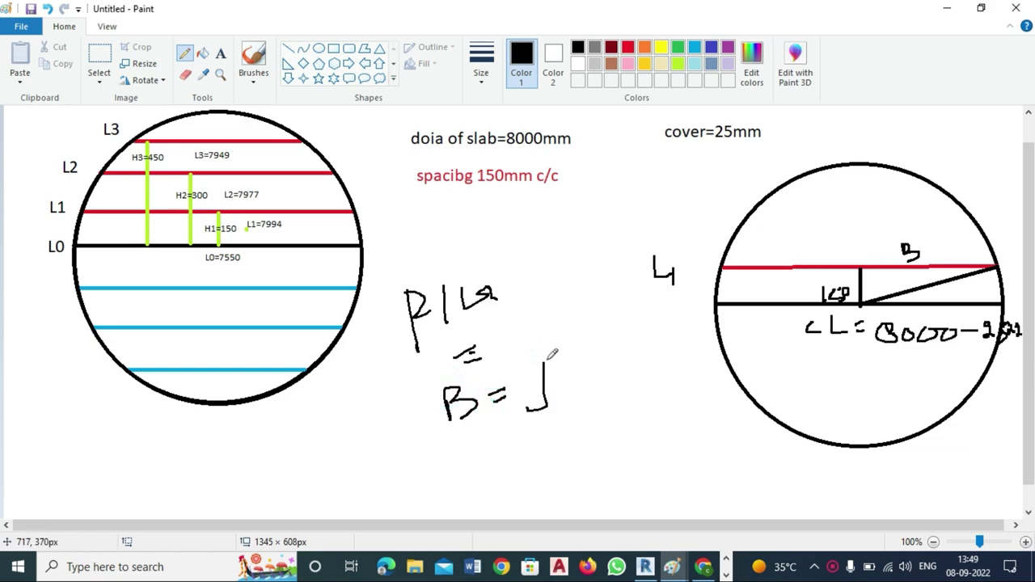
drag(543, 363, 682, 345)
mouse_move(563, 392)
mouse_down()
mouse_move(590, 386)
mouse_move(584, 409)
mouse_move(606, 393)
mouse_move(620, 399)
mouse_move(629, 377)
mouse_move(663, 397)
mouse_move(711, 371)
mouse_up()
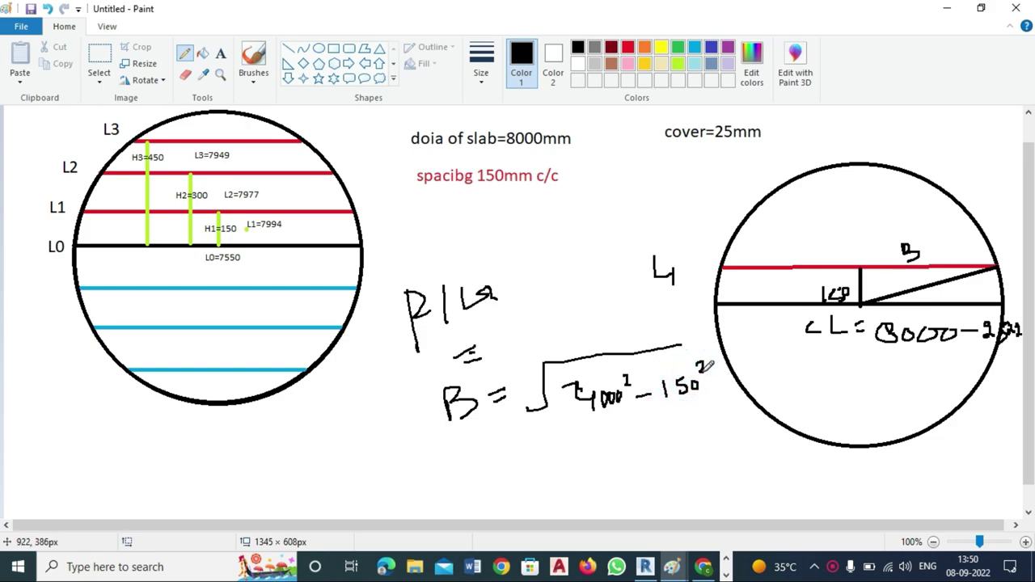
mouse_move(468, 461)
mouse_down()
mouse_move(469, 486)
mouse_move(519, 469)
mouse_up()
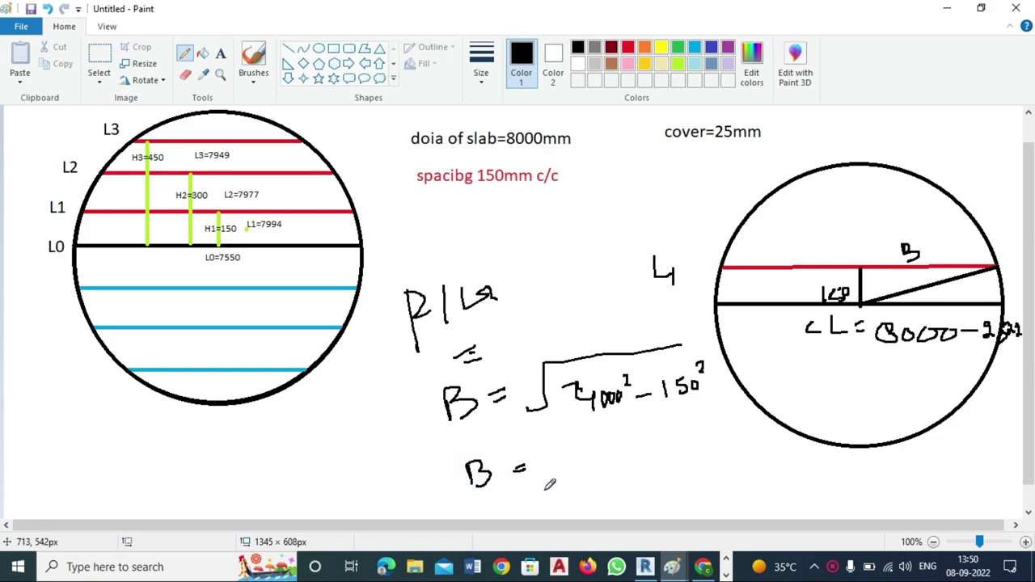
mouse_move(560, 455)
mouse_down()
mouse_move(574, 465)
mouse_move(601, 450)
mouse_move(648, 457)
mouse_move(701, 433)
mouse_move(782, 441)
mouse_up()
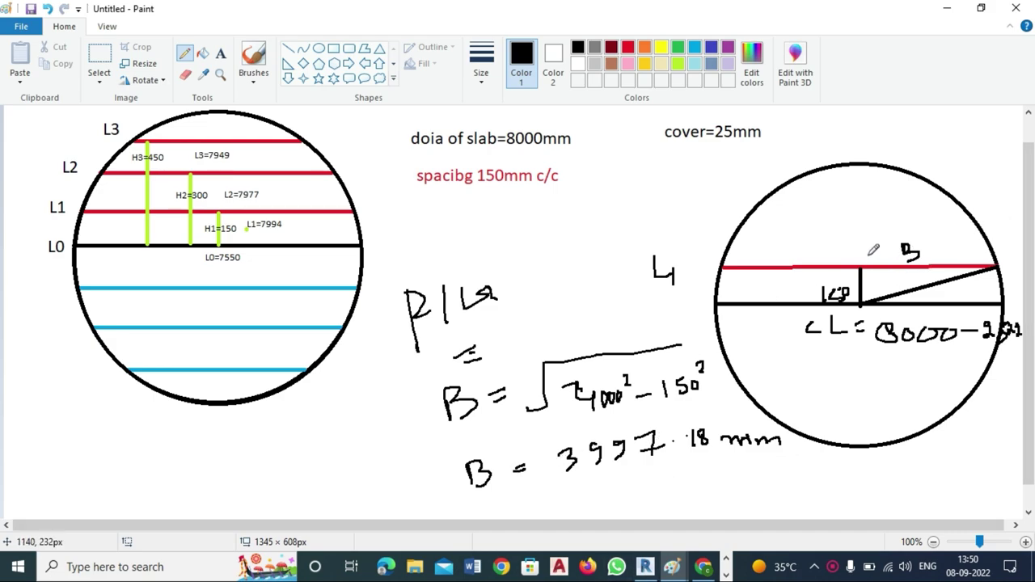
drag(863, 254, 863, 267)
- Tick both ends of the red chord and add a dimension line above it labelled Z
click(993, 257)
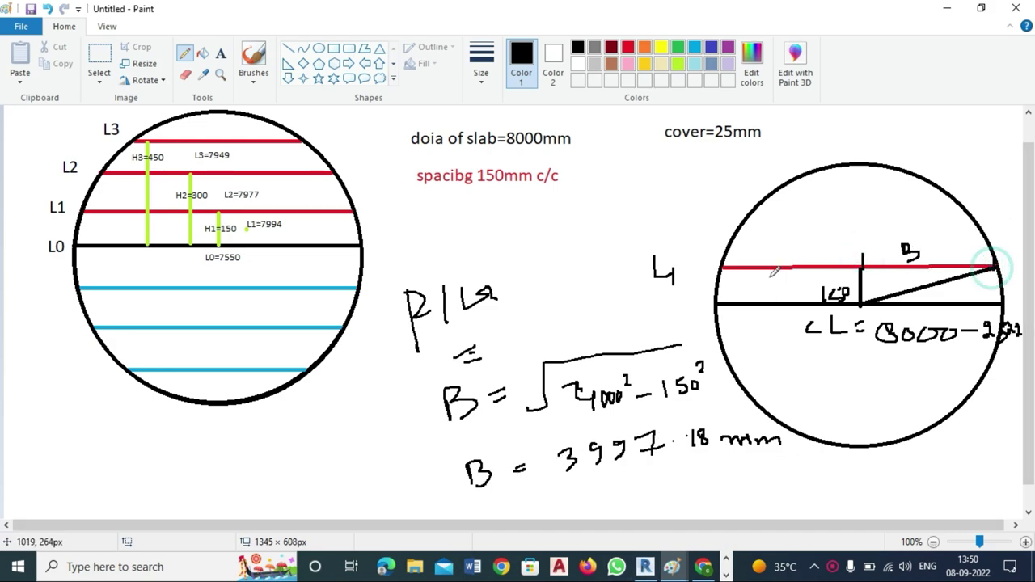
drag(722, 252, 723, 283)
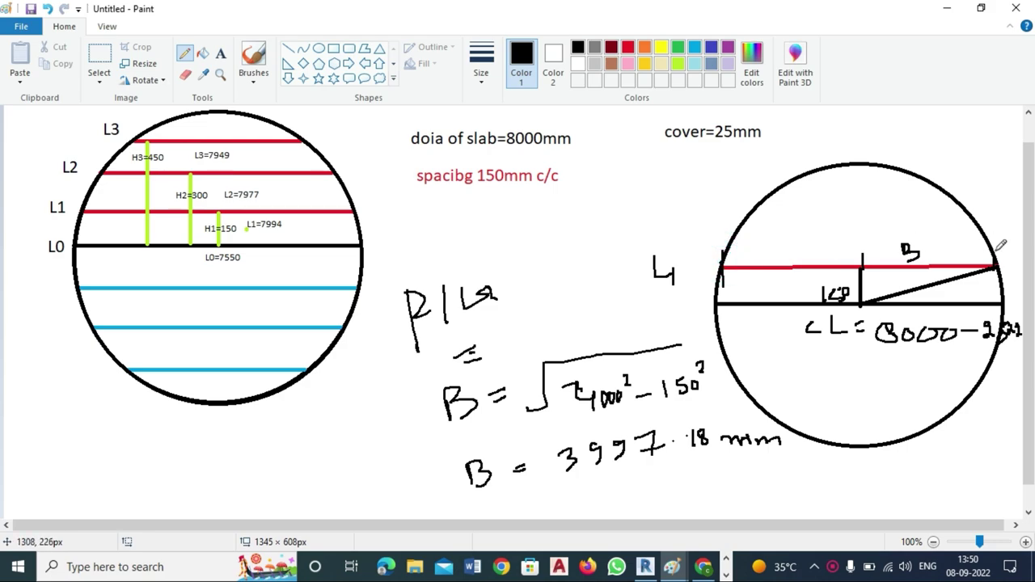
drag(996, 254, 997, 267)
drag(723, 257, 974, 228)
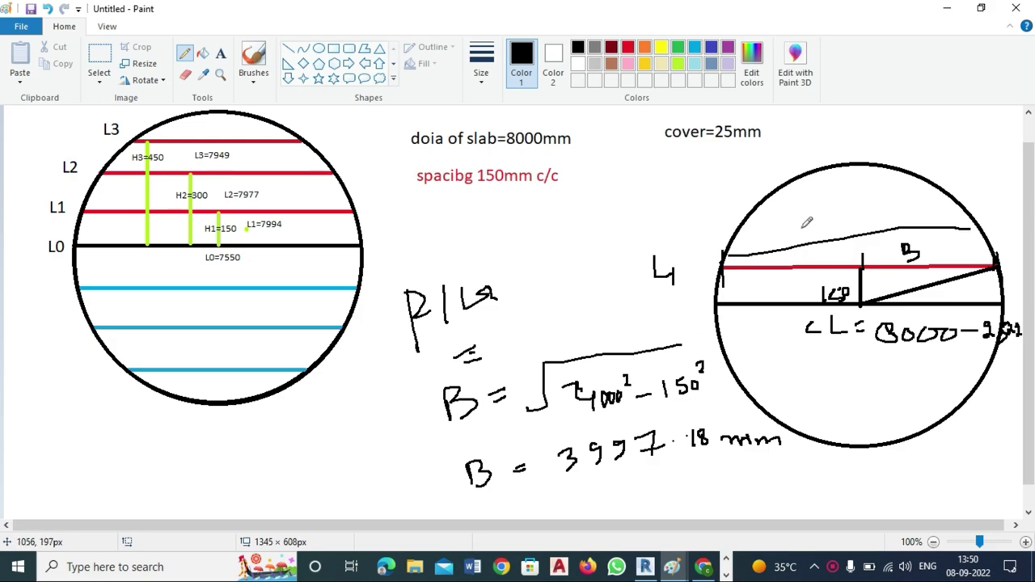
drag(803, 226, 831, 230)
- Handwrite Z = (2xB) = (2x3997) below the left circle
mouse_move(236, 451)
mouse_down()
mouse_move(278, 456)
mouse_move(314, 438)
mouse_up()
mouse_move(289, 453)
mouse_down()
mouse_move(365, 439)
mouse_move(392, 422)
mouse_move(389, 432)
mouse_move(404, 433)
mouse_up()
drag(334, 420, 330, 444)
drag(290, 492, 372, 493)
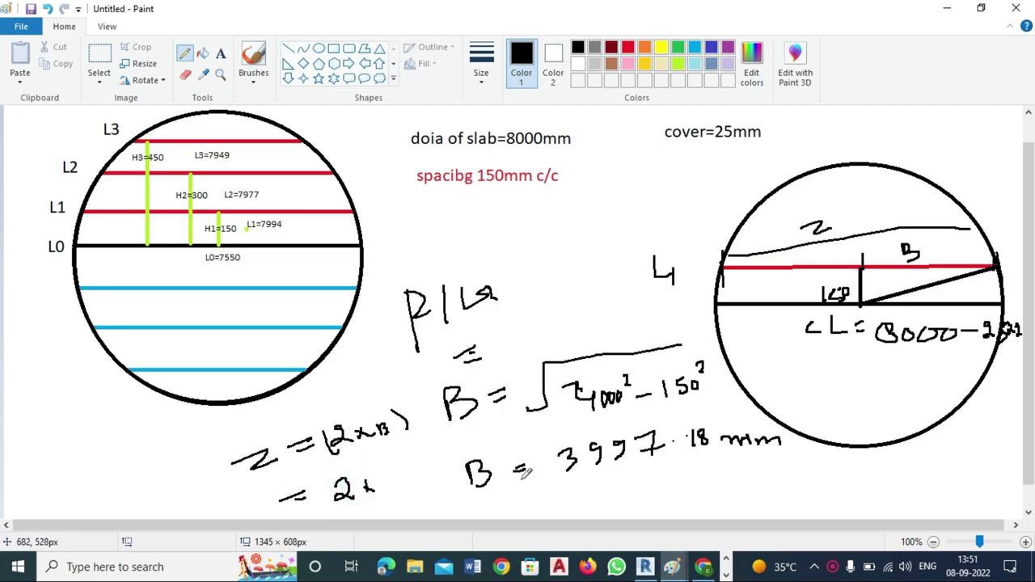
mouse_move(384, 477)
mouse_down()
mouse_move(387, 489)
mouse_move(465, 483)
mouse_up()
drag(334, 477, 332, 510)
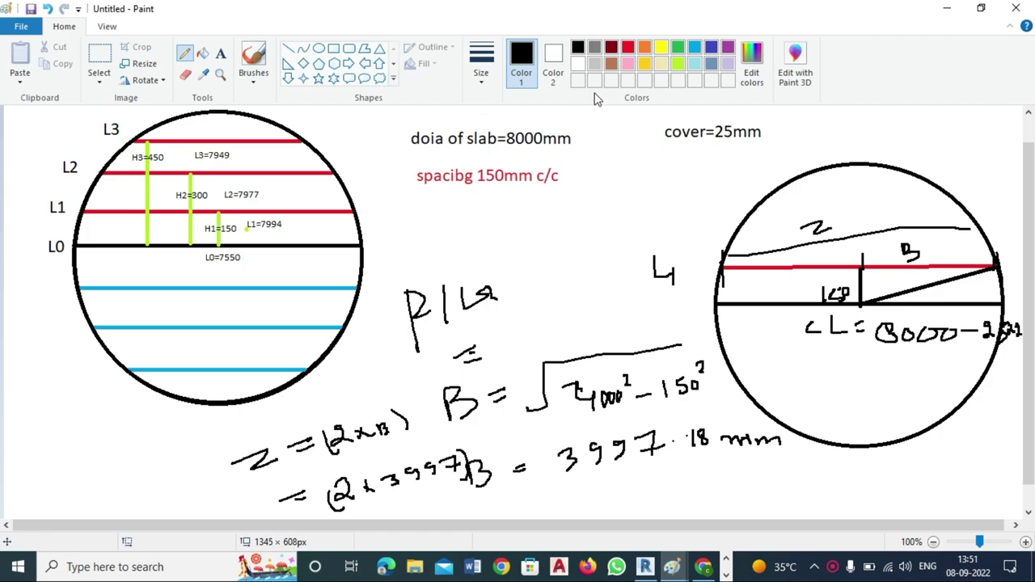
- Draw black lines from L0 up to L2, diagonally to the circle edge, and along L2
click(288, 49)
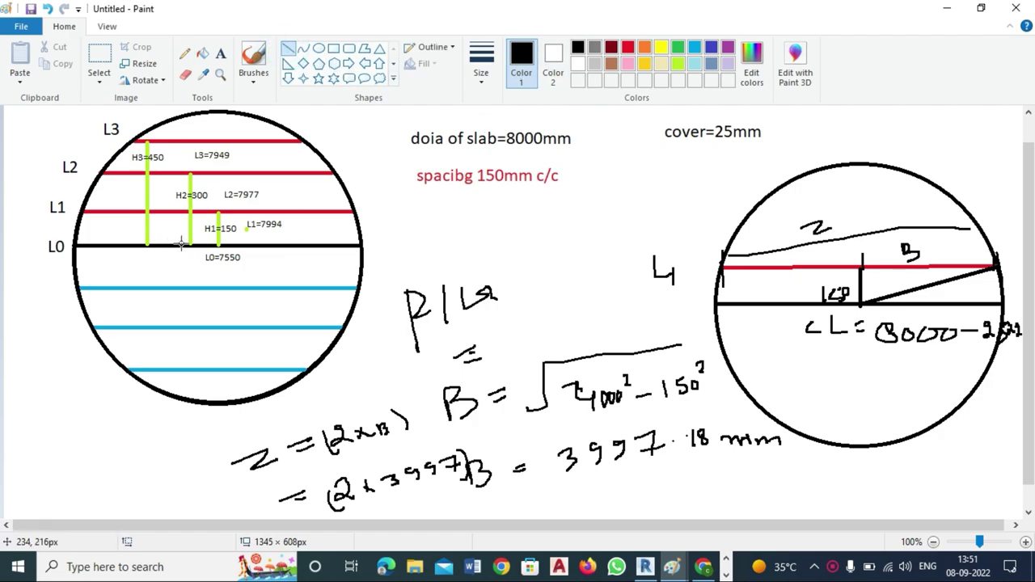
drag(189, 245, 190, 171)
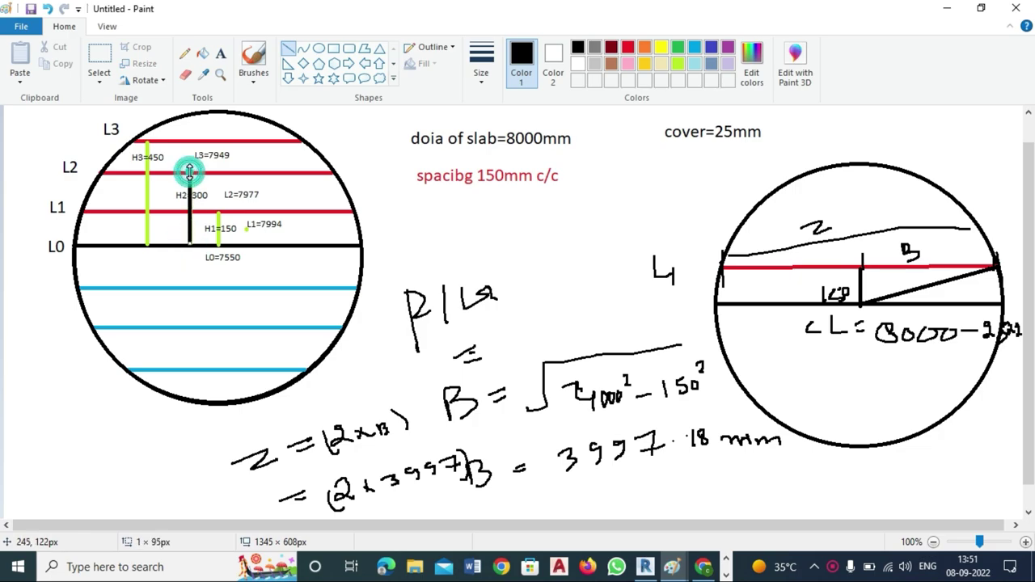
click(192, 260)
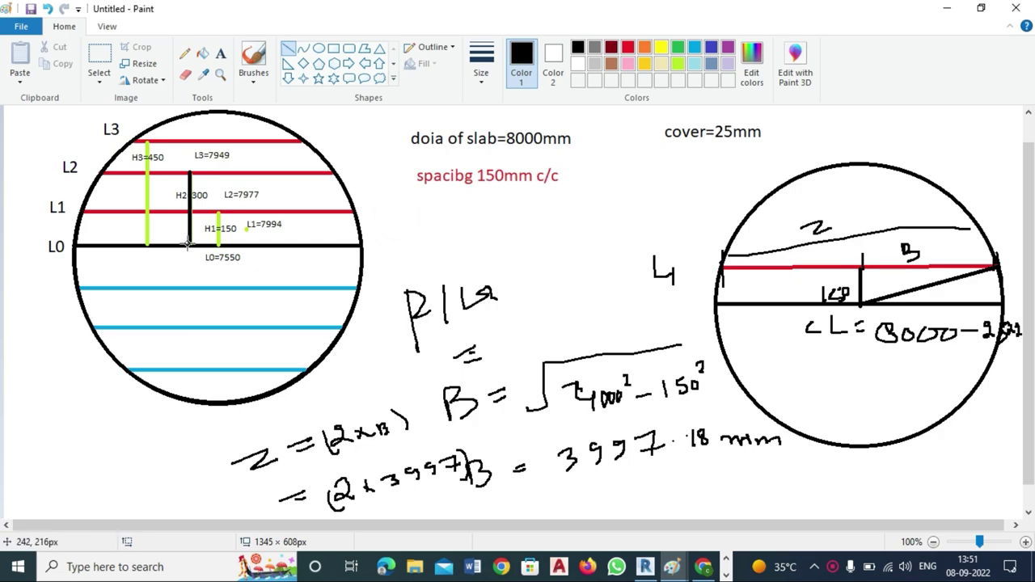
drag(187, 244, 332, 178)
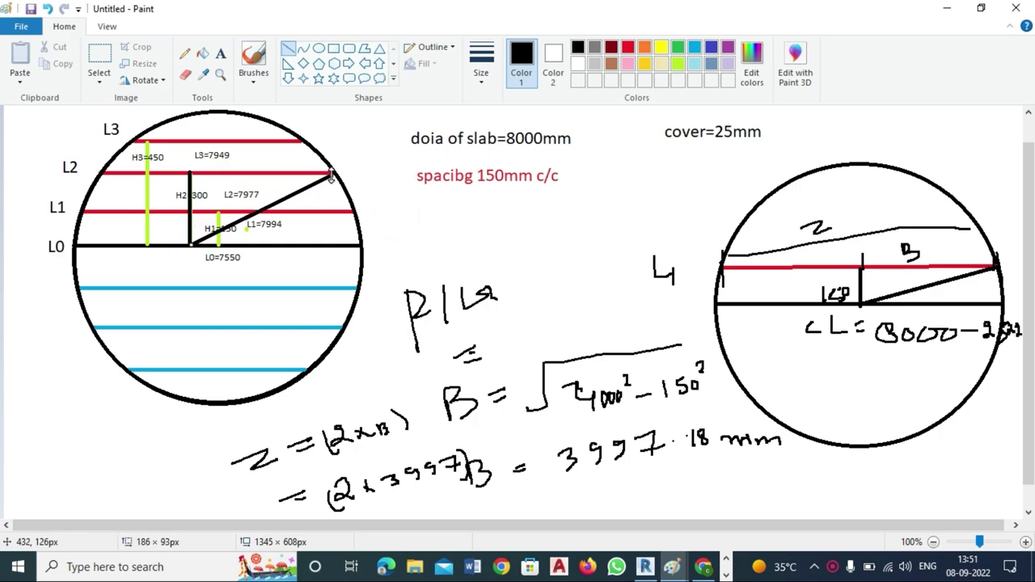
click(381, 192)
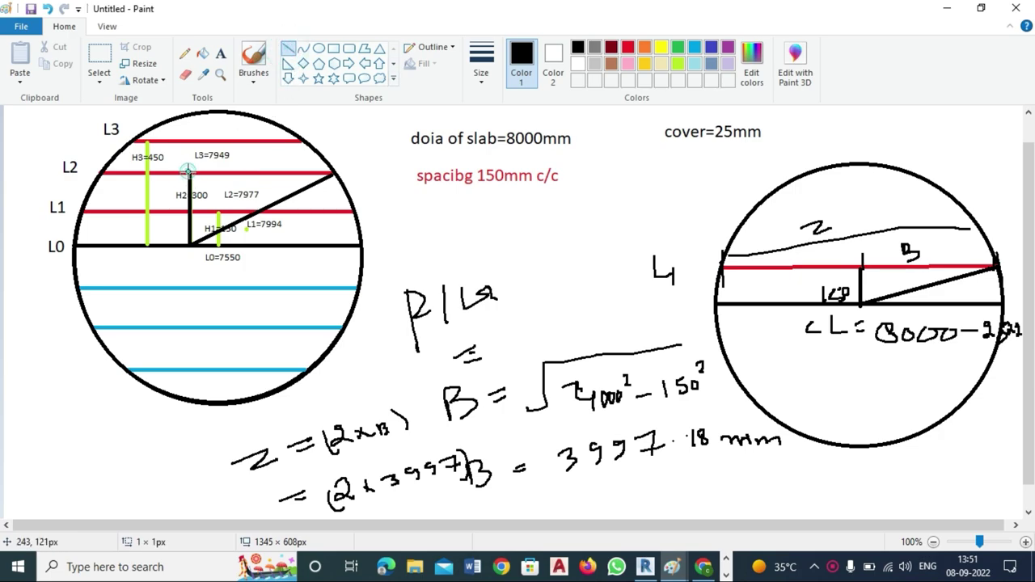
drag(186, 170, 343, 182)
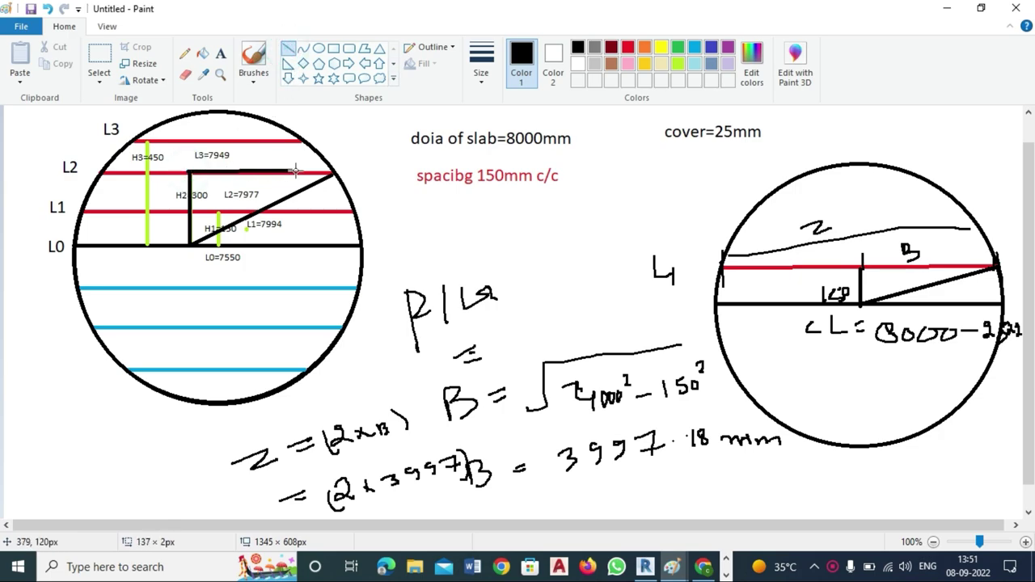
click(368, 187)
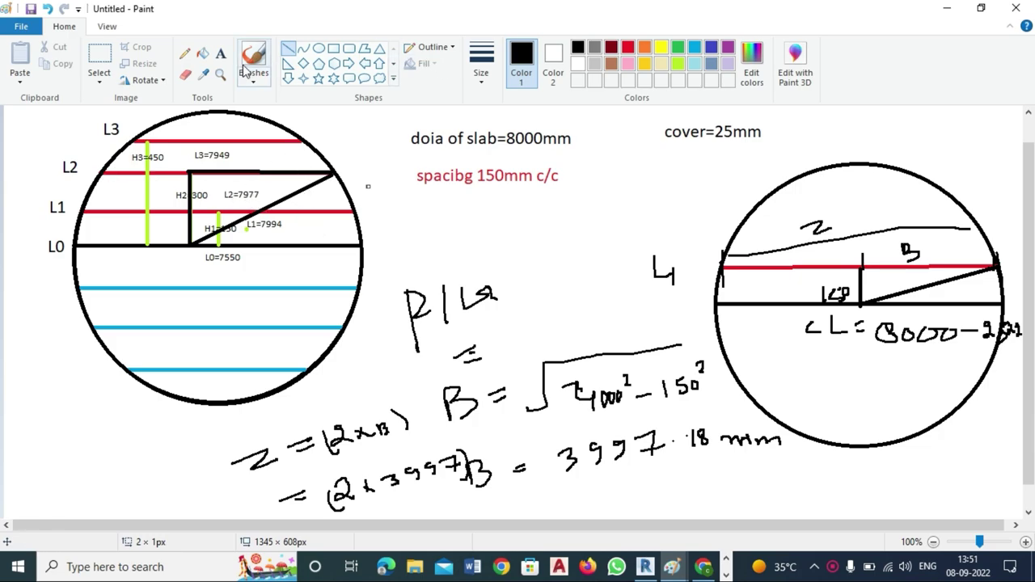
click(221, 53)
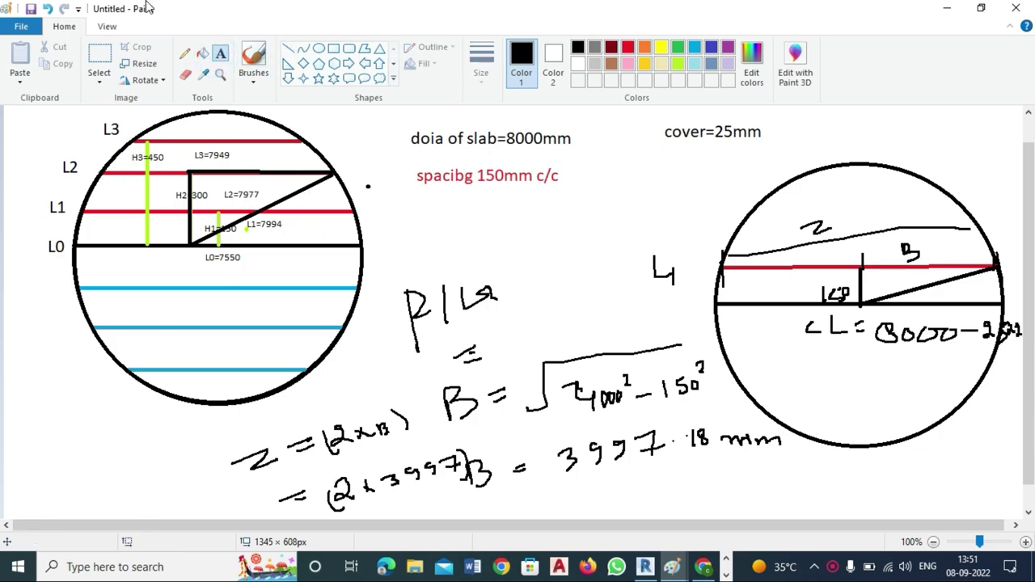
click(183, 54)
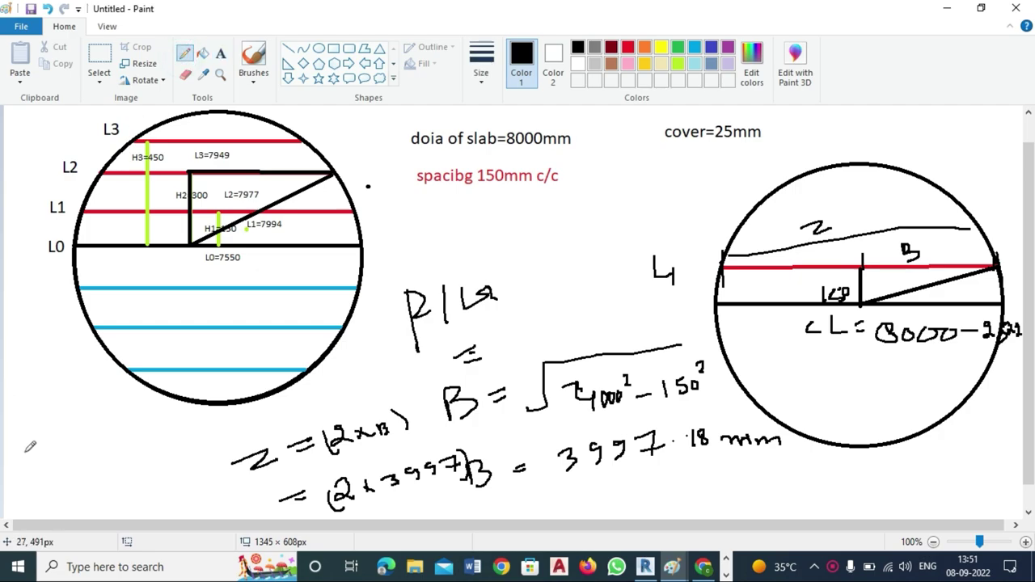
- Handwrite '(-cover)' at the lower left, sketch a 0 beside the circle, and ring the L0 label
mouse_move(40, 455)
mouse_down()
mouse_move(139, 416)
mouse_move(153, 396)
mouse_up()
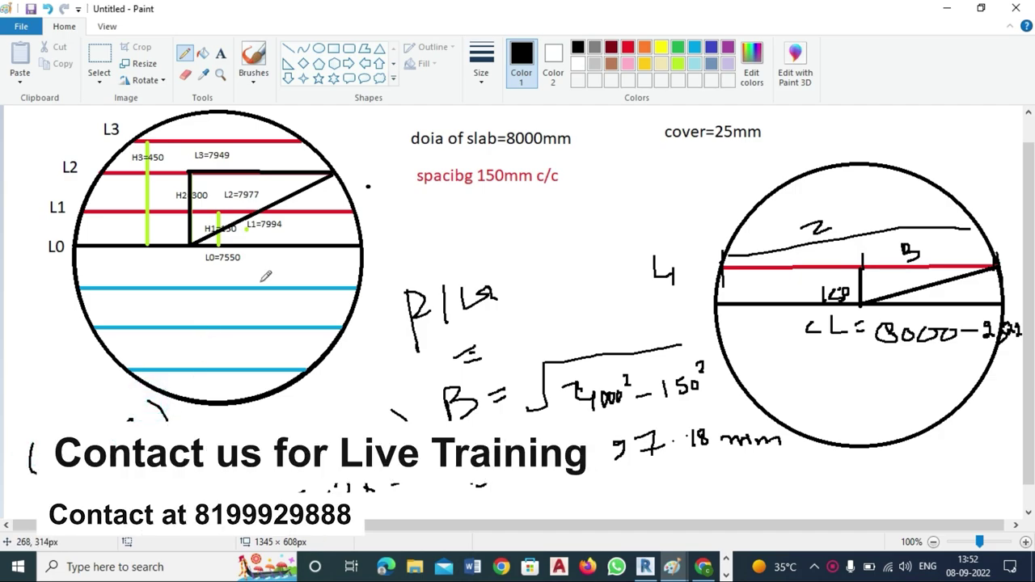
drag(378, 202, 380, 205)
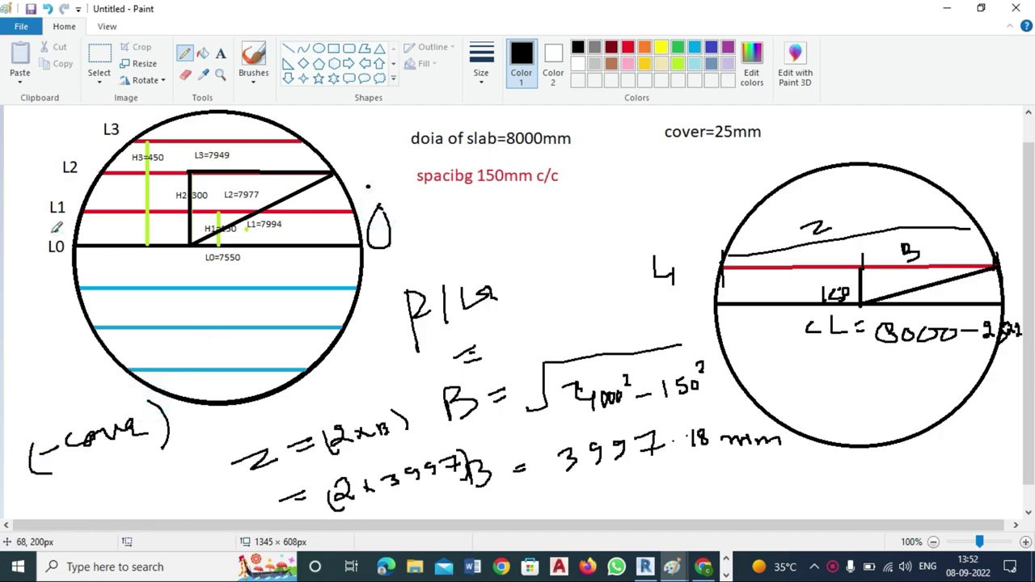
drag(71, 234, 69, 266)
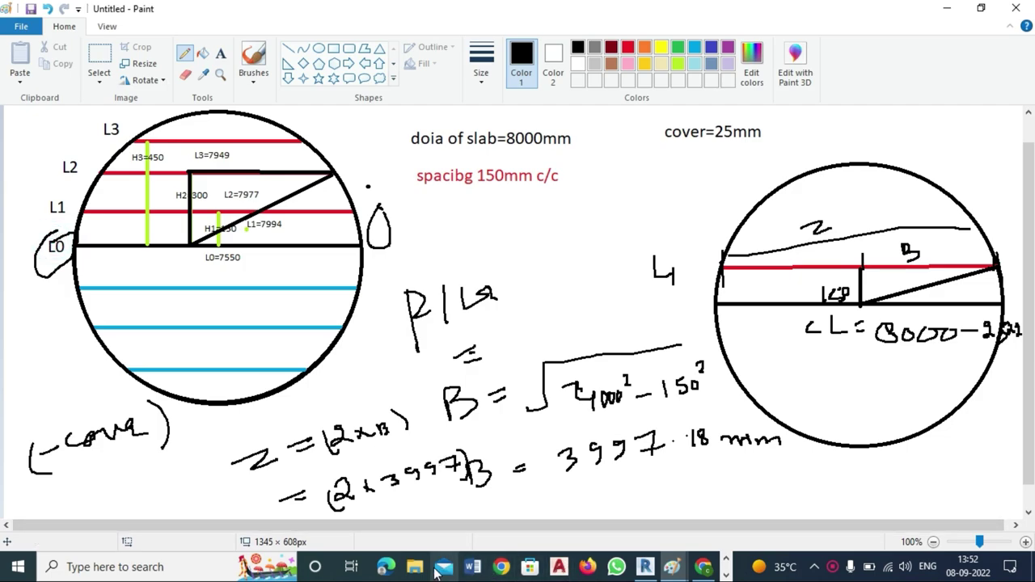
mouse_move(657, 576)
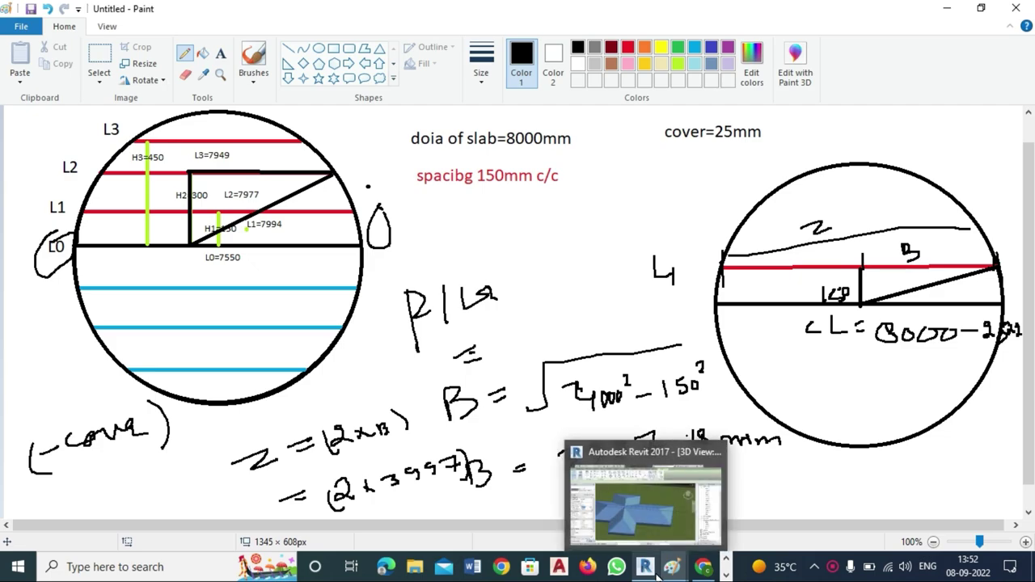
- Back in Excel, clear schedule rows 5 to 30 (A5:O30), including the 529.432 total
click(727, 576)
click(428, 567)
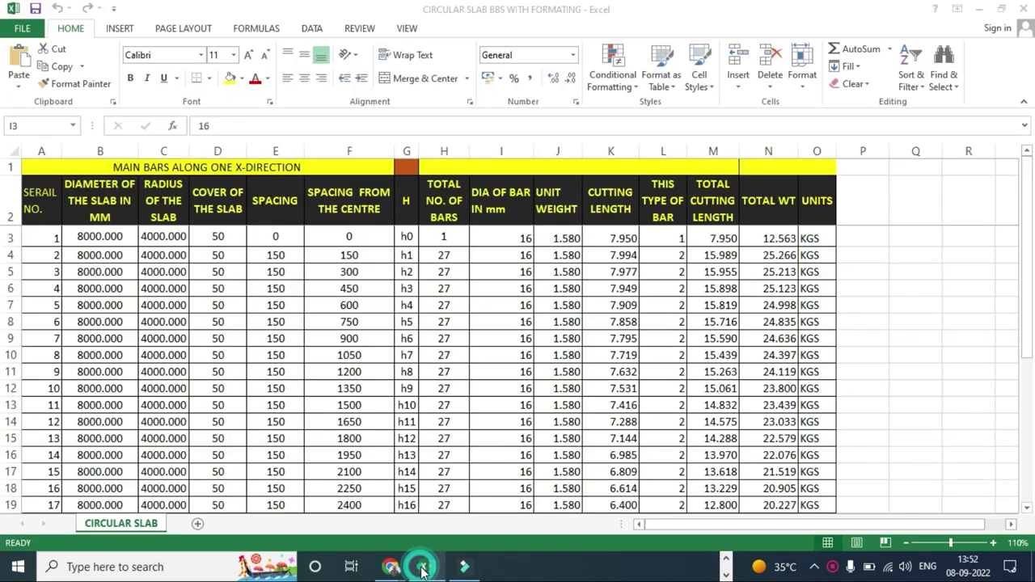
scroll(497, 399, down, 3)
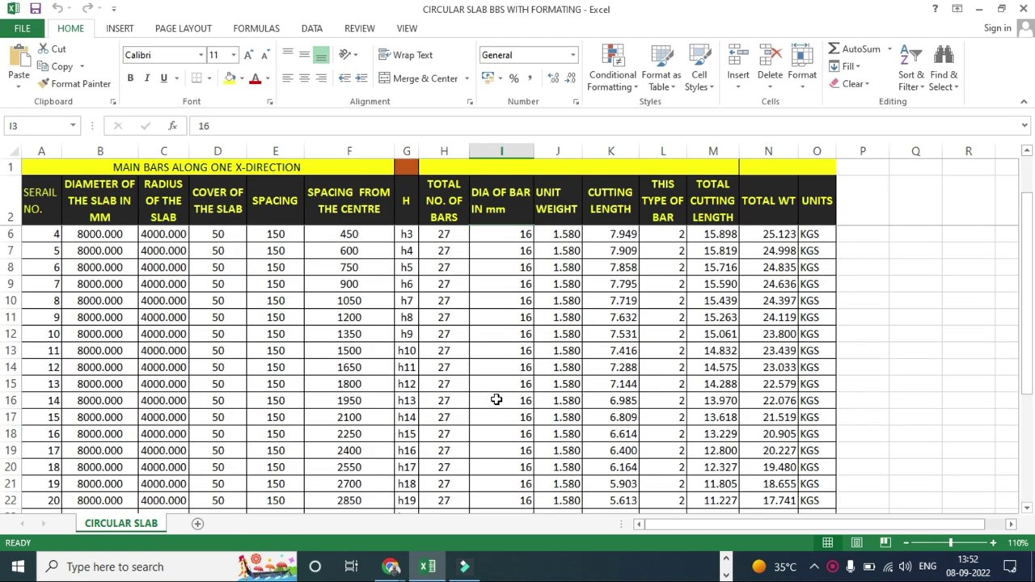
scroll(494, 399, down, 2)
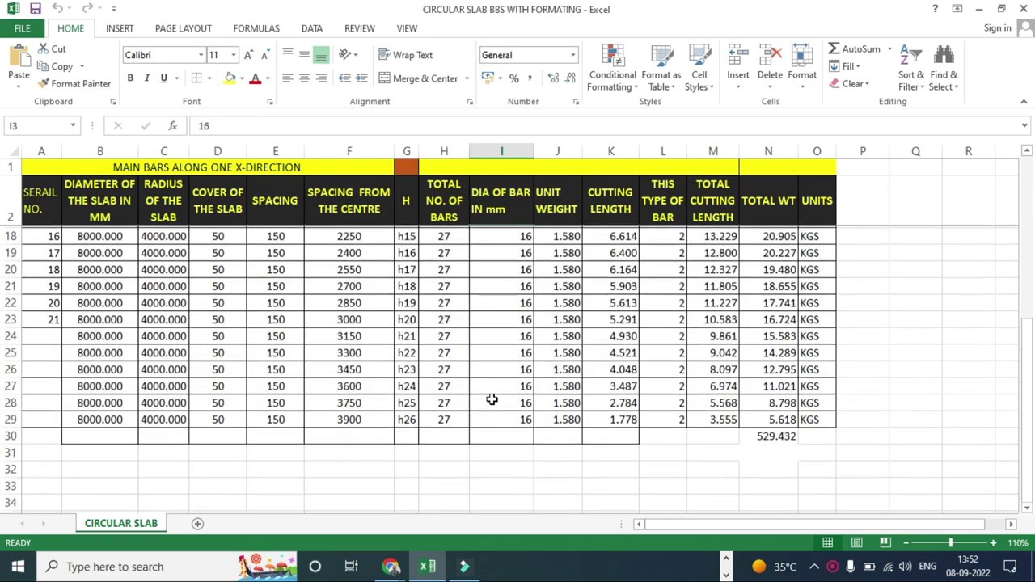
scroll(492, 399, up, 2)
scroll(492, 399, up, 3)
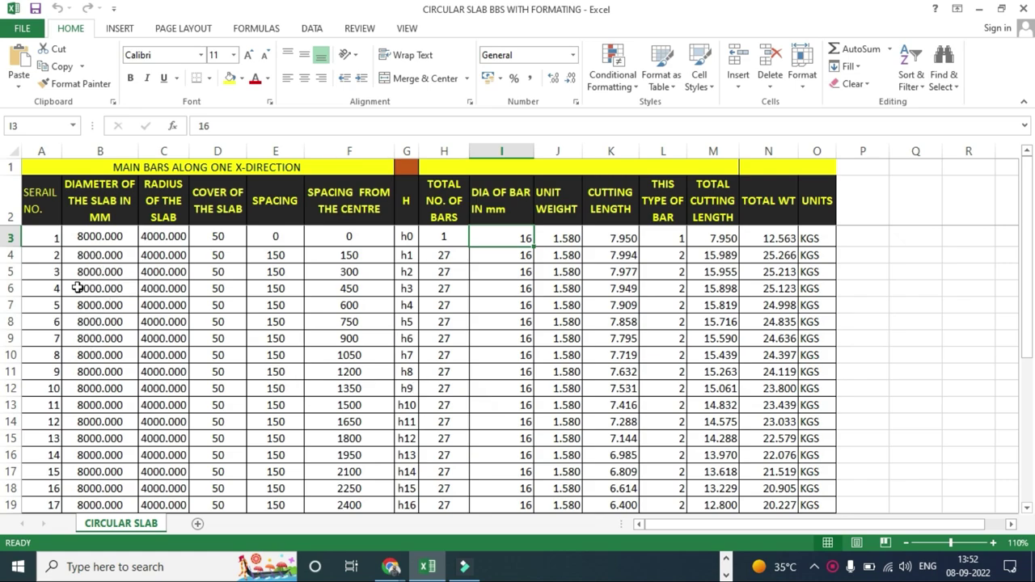
drag(48, 272, 722, 305)
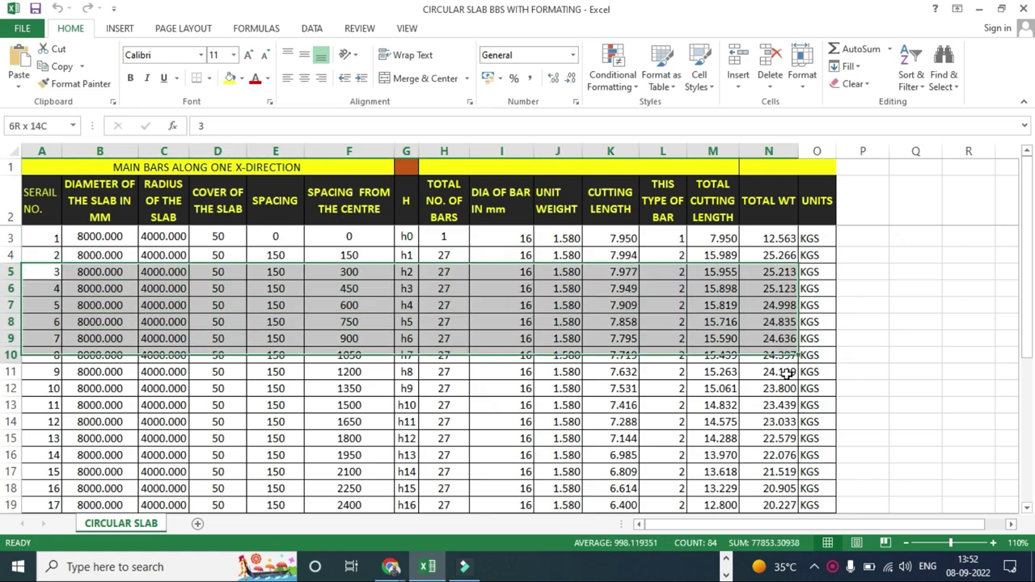
mouse_move(722, 305)
mouse_down()
mouse_move(812, 527)
mouse_move(795, 497)
mouse_up()
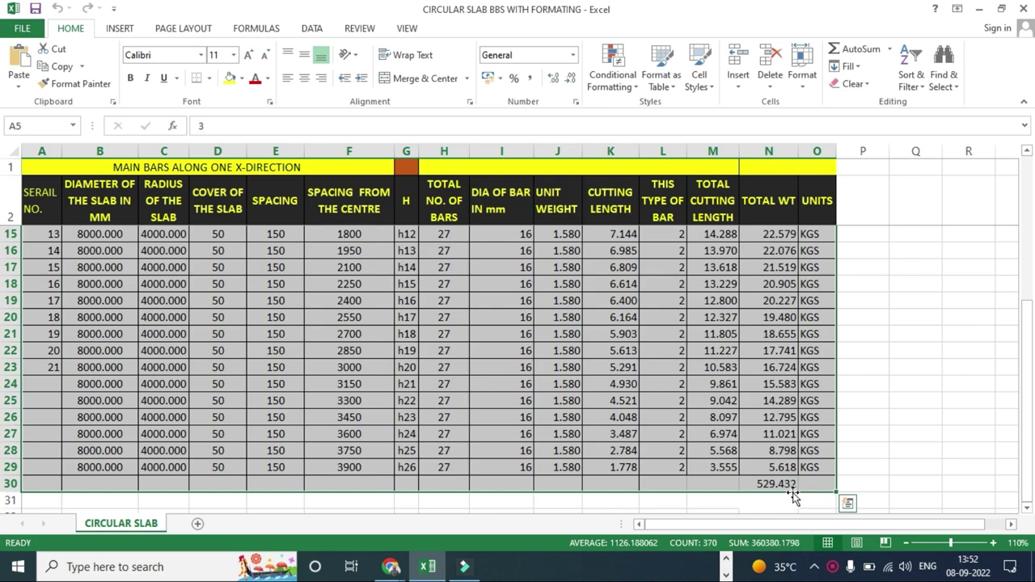
key(Delete)
scroll(635, 411, up, 4)
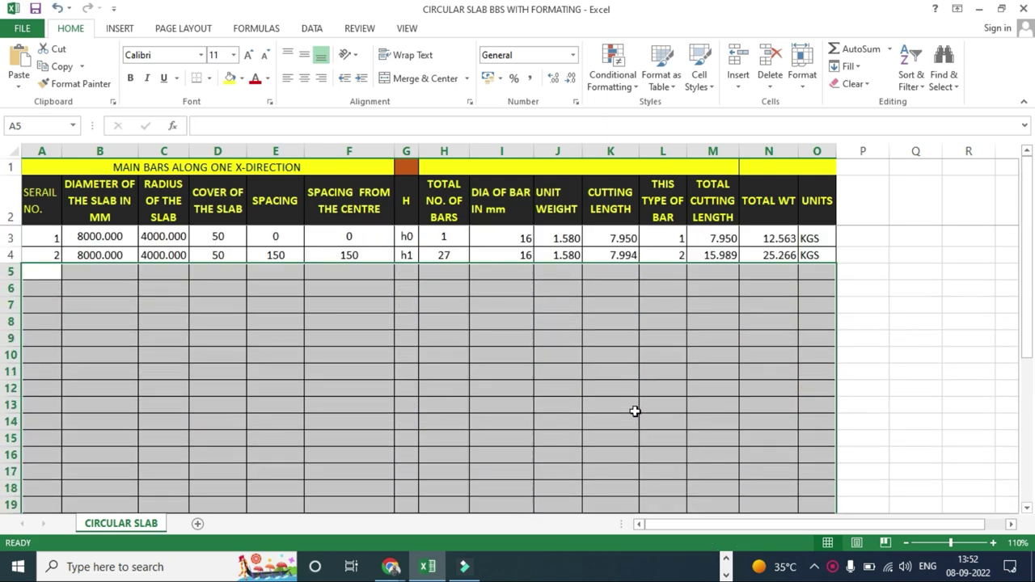
click(355, 321)
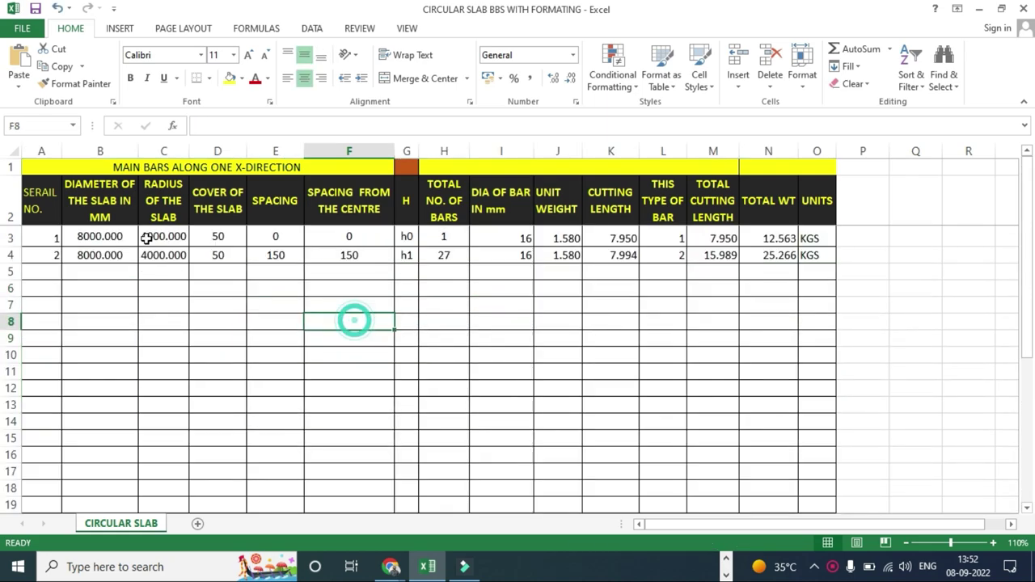
click(42, 209)
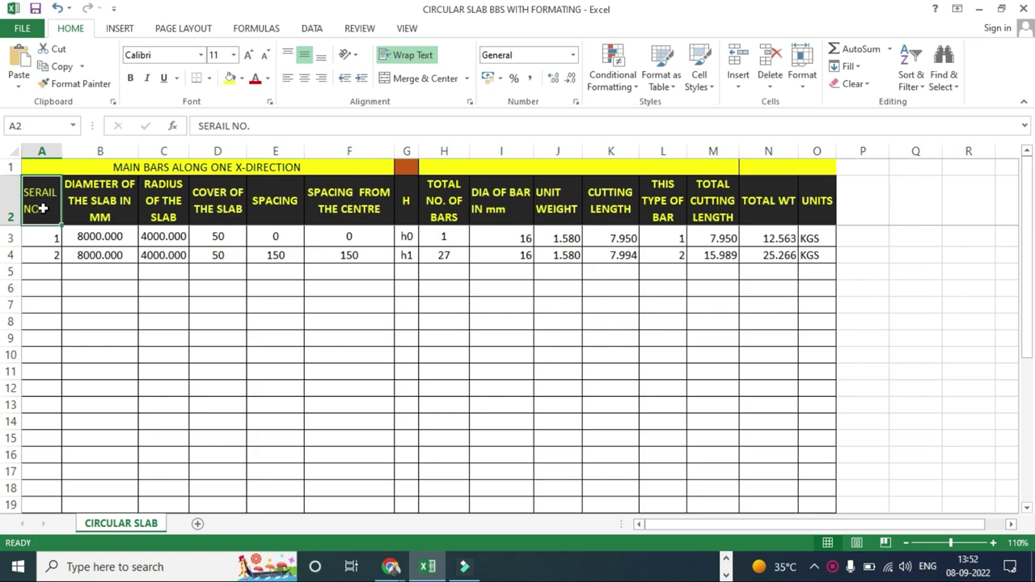
click(84, 205)
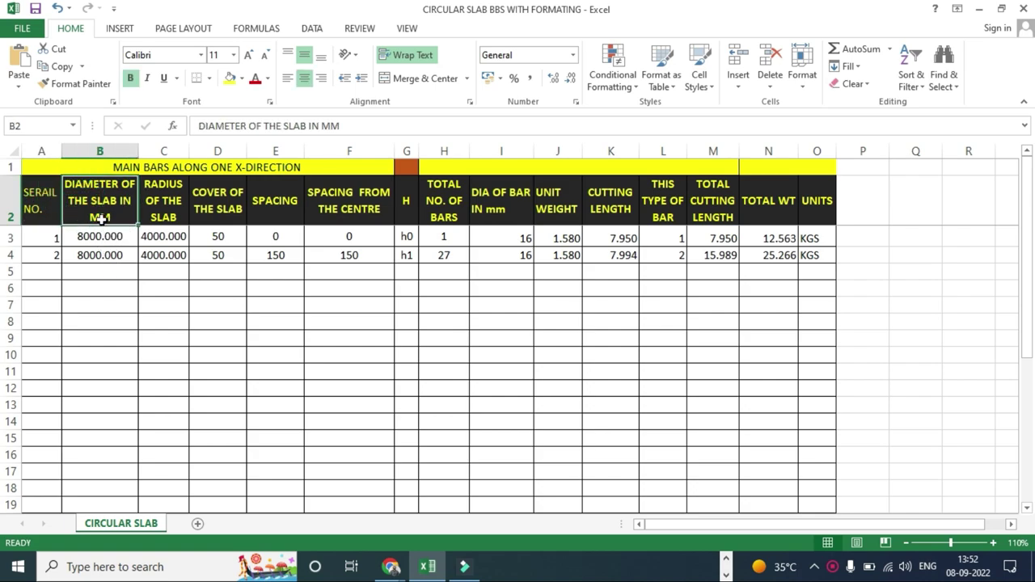
click(170, 207)
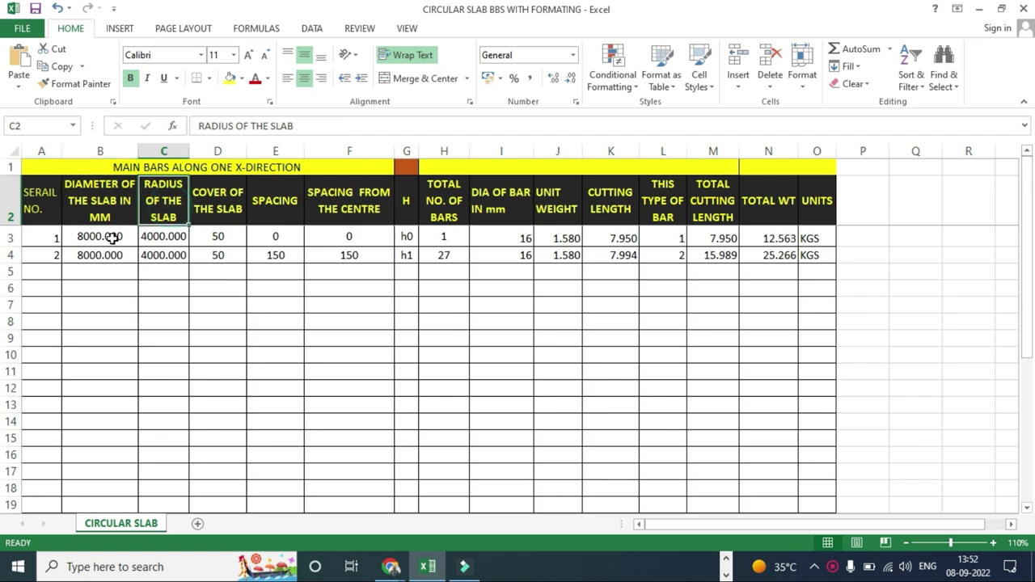
click(111, 238)
click(153, 196)
click(163, 236)
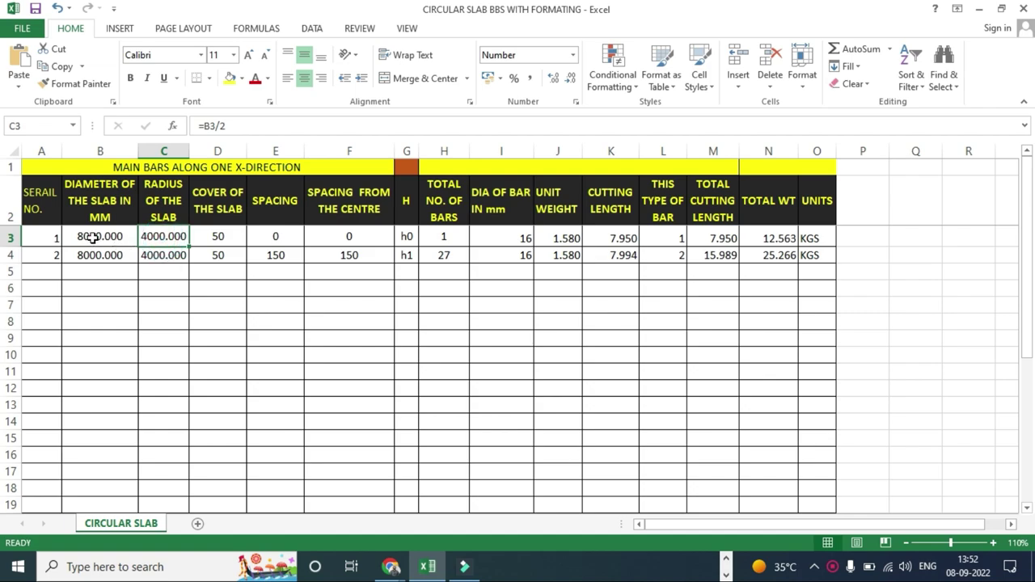
text(=)
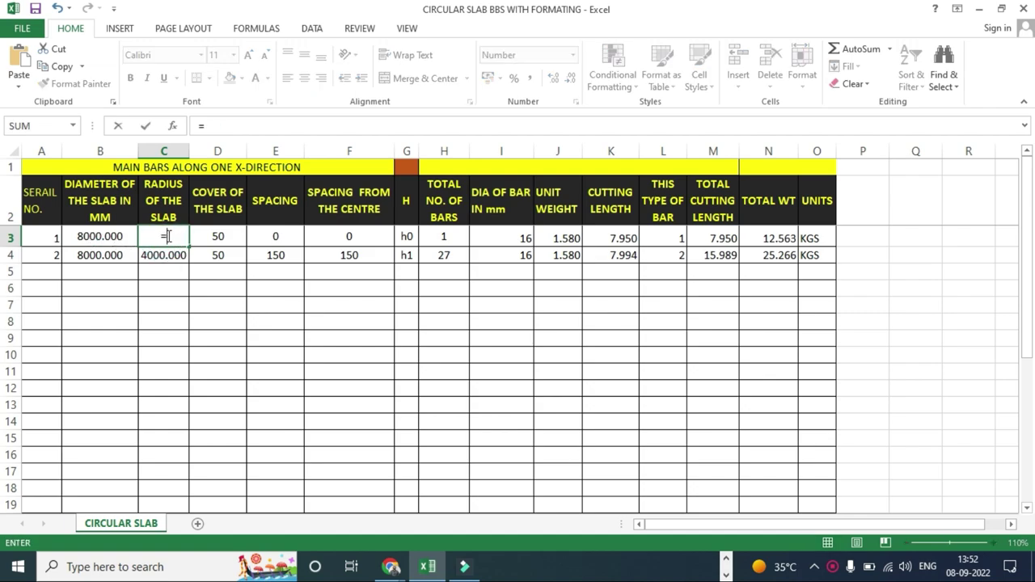
click(90, 236)
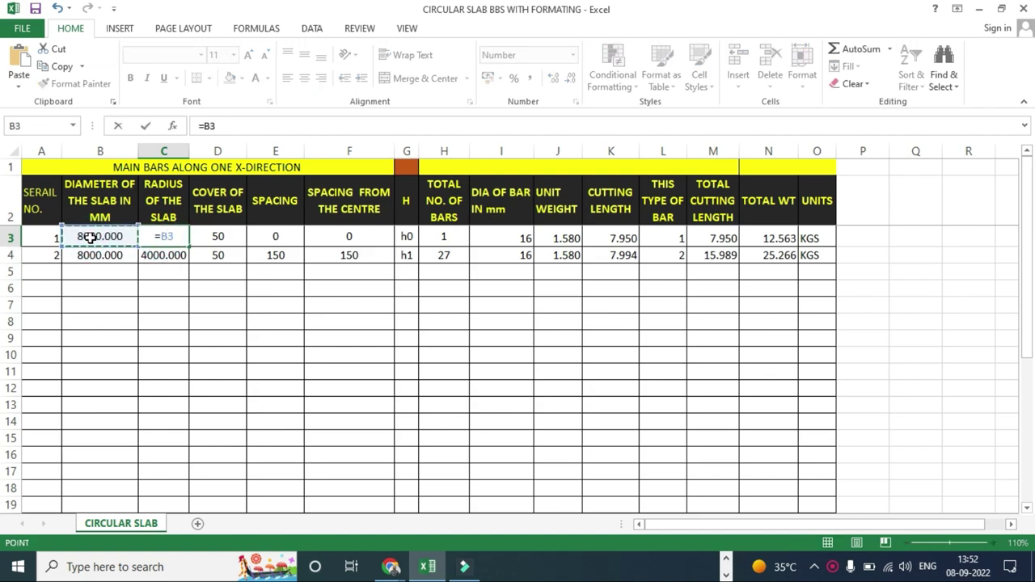
text(/2)
key(Return)
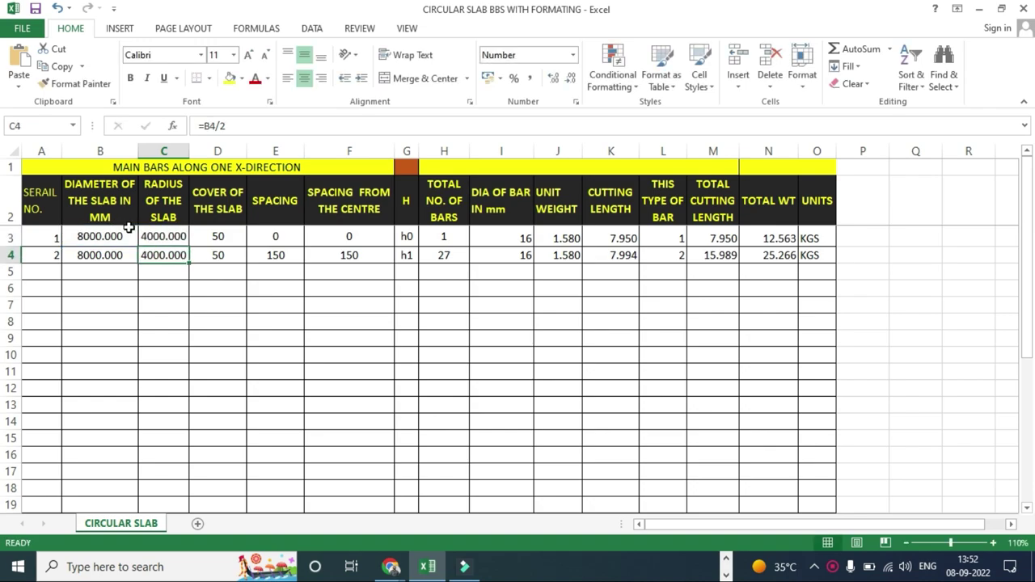
click(156, 238)
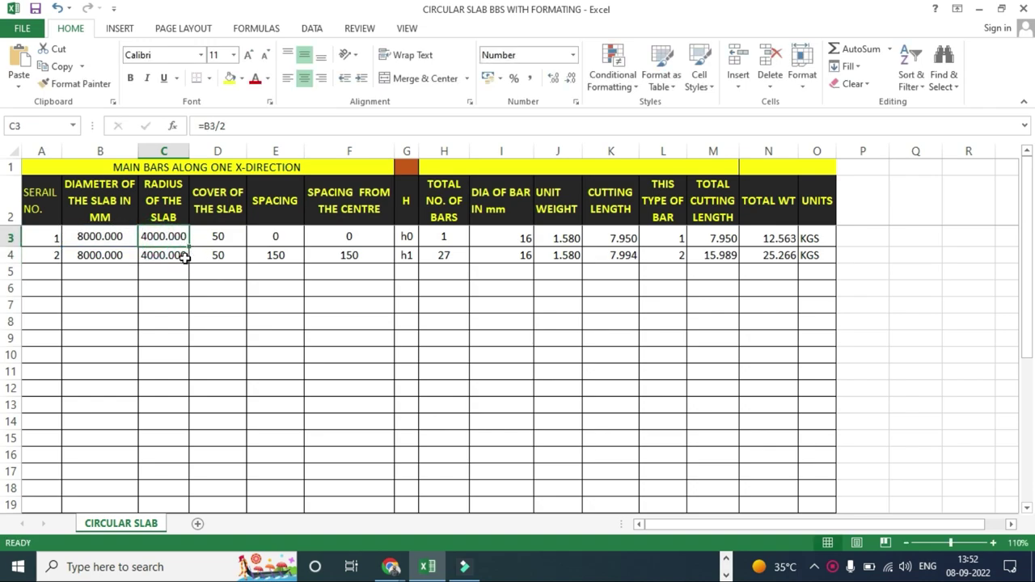
click(217, 201)
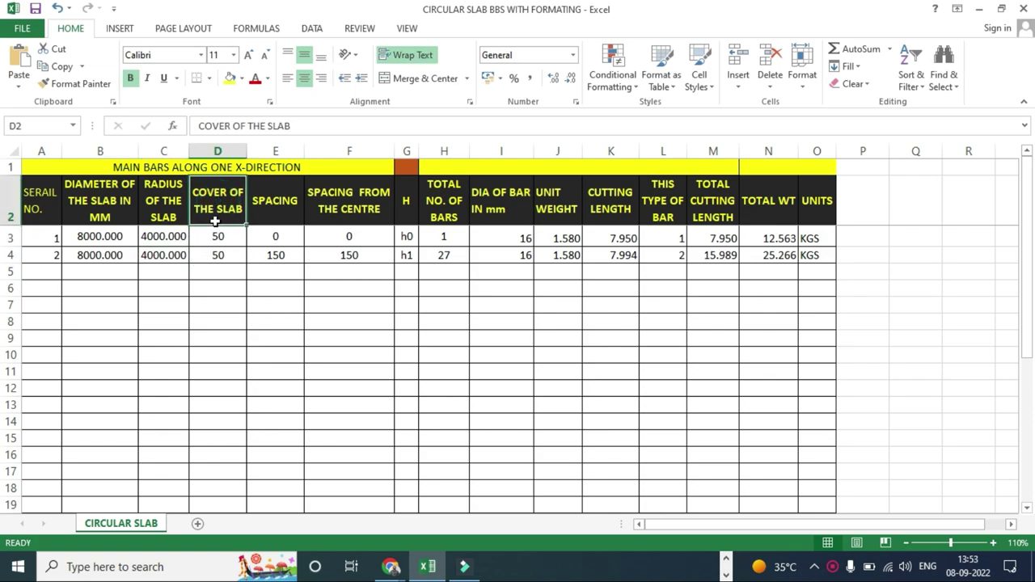
click(220, 238)
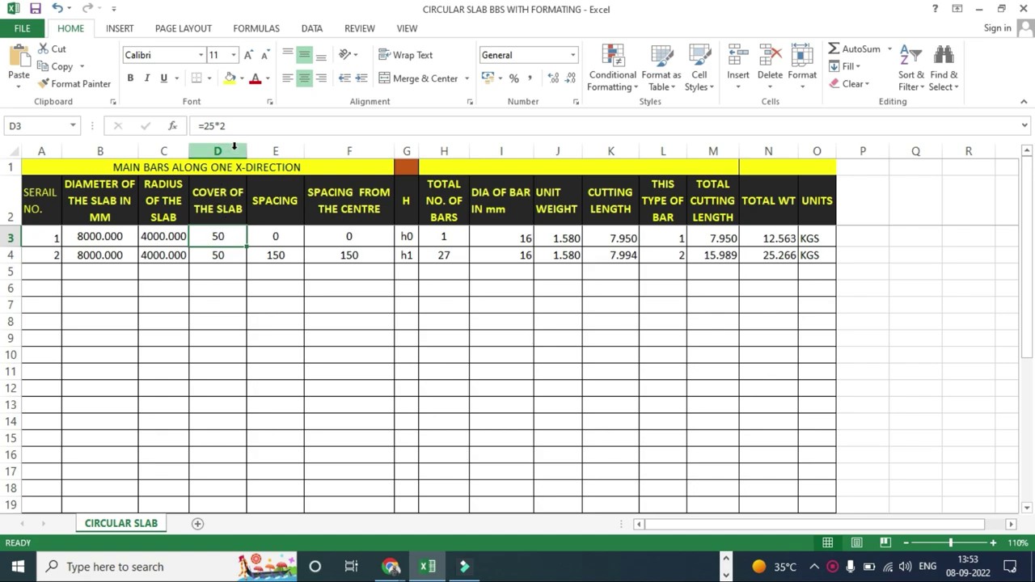
click(274, 234)
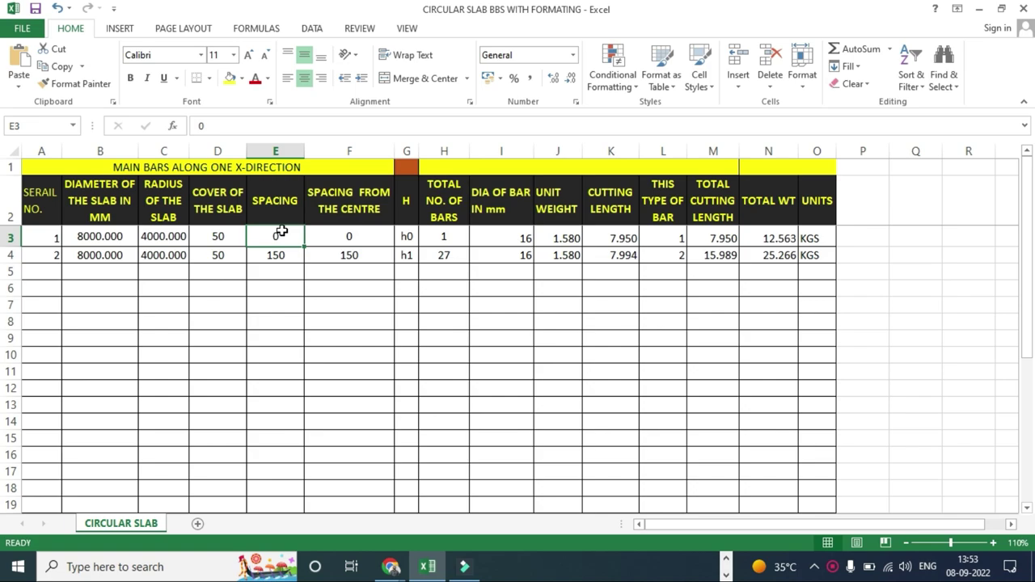
click(273, 235)
click(346, 236)
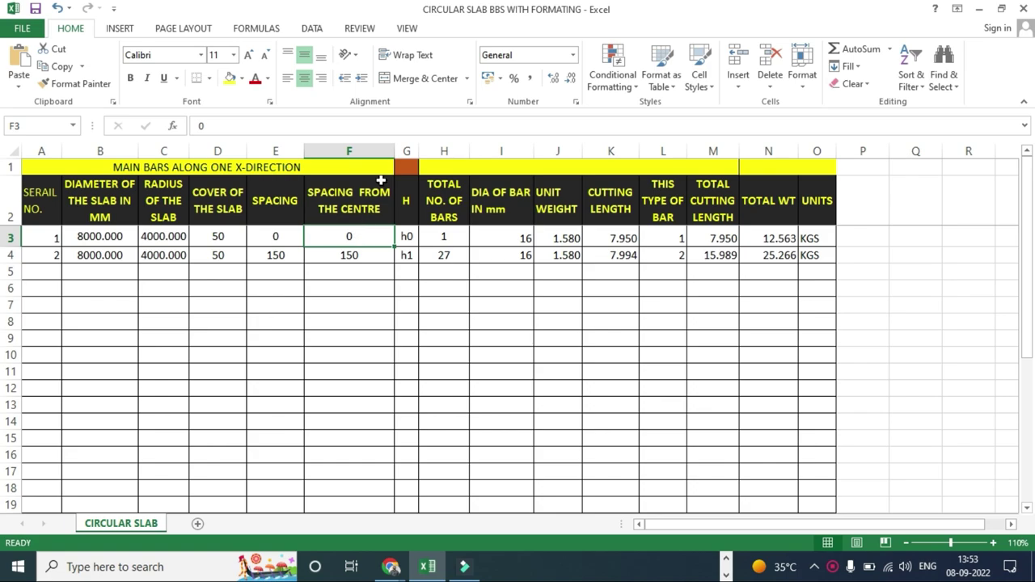
click(410, 240)
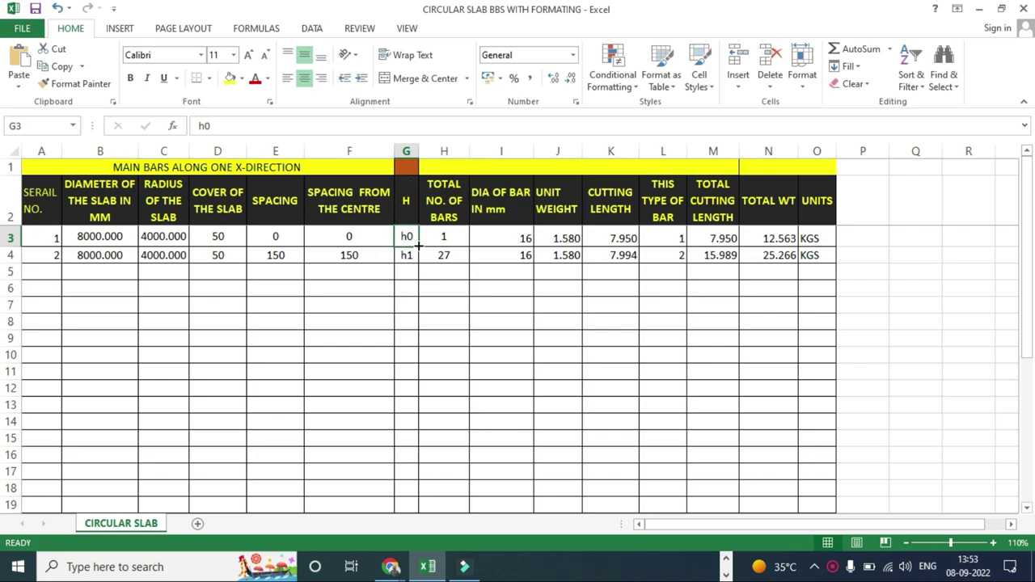
click(442, 208)
click(447, 236)
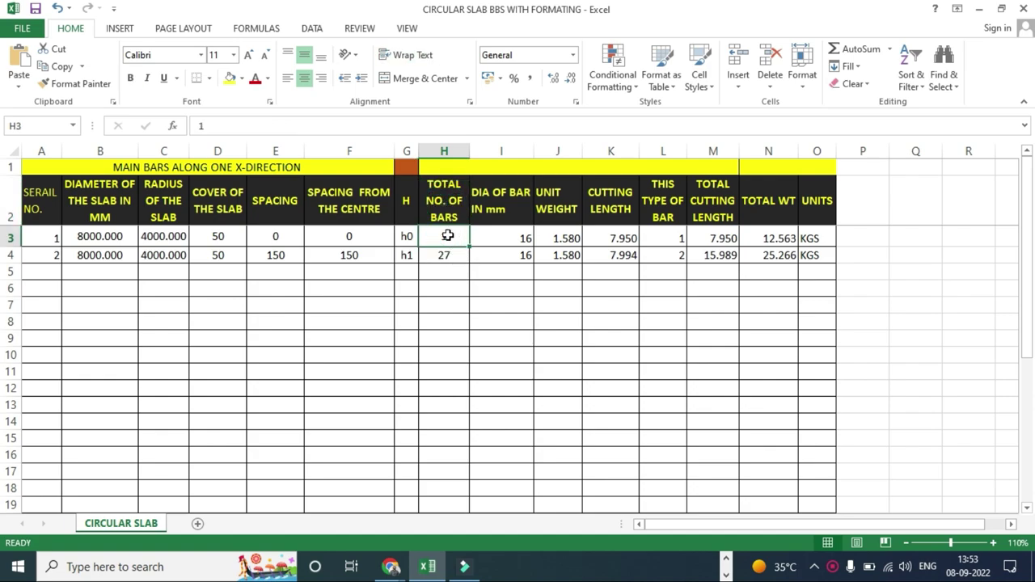
click(447, 235)
click(495, 205)
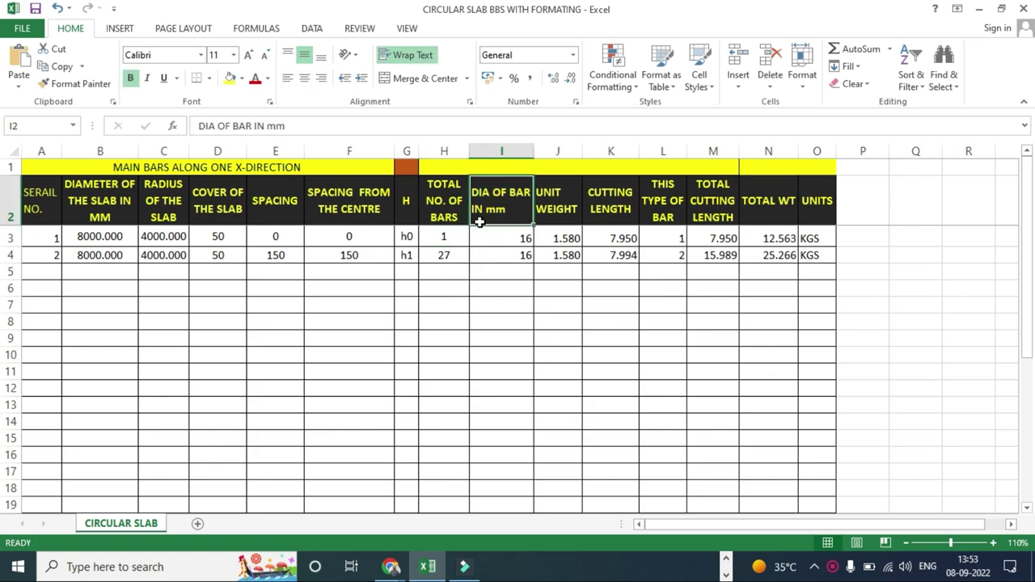
- Check the bar diameter in I3 and the existing unit weight formula in J3
click(503, 237)
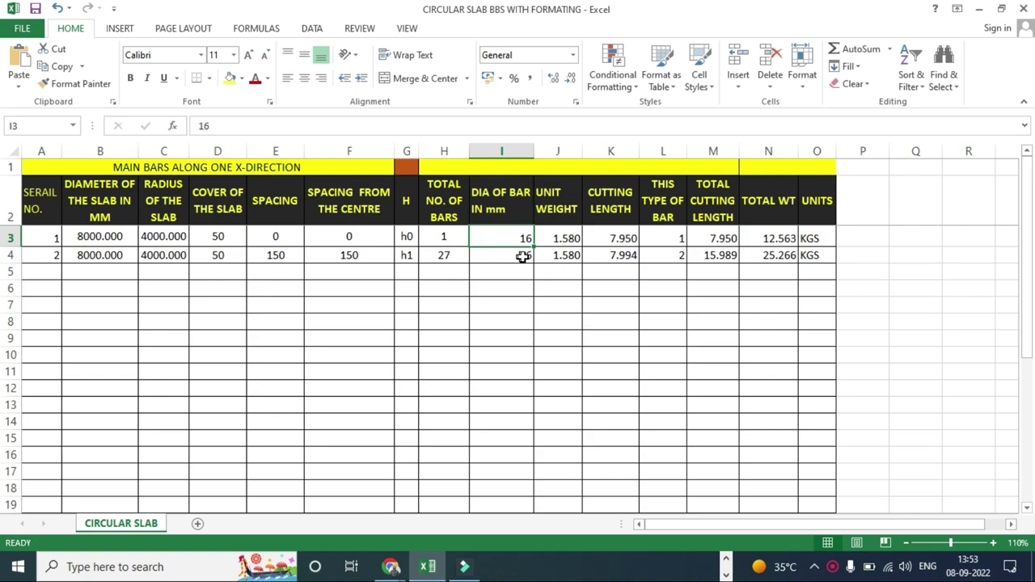
click(561, 204)
click(564, 239)
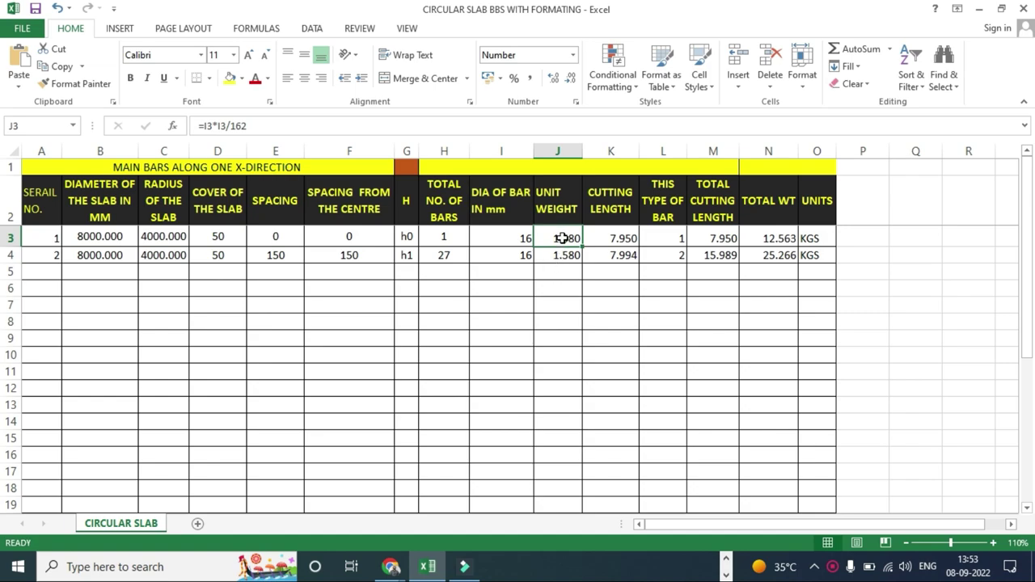
- Enter =I3*I3/162 in J3, giving 1.580, and fill it down to J4
click(563, 237)
text(=)
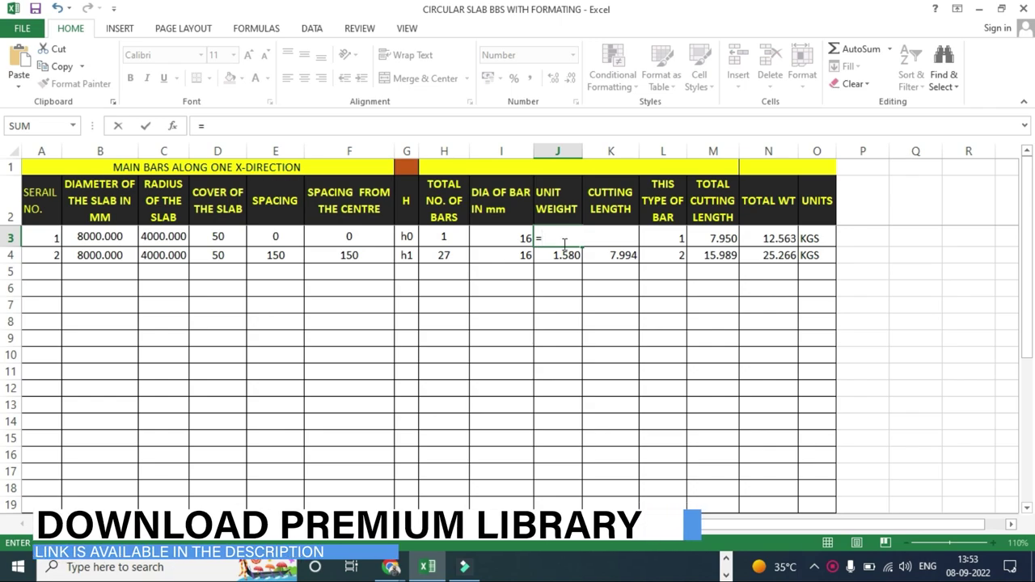
click(507, 237)
text(*)
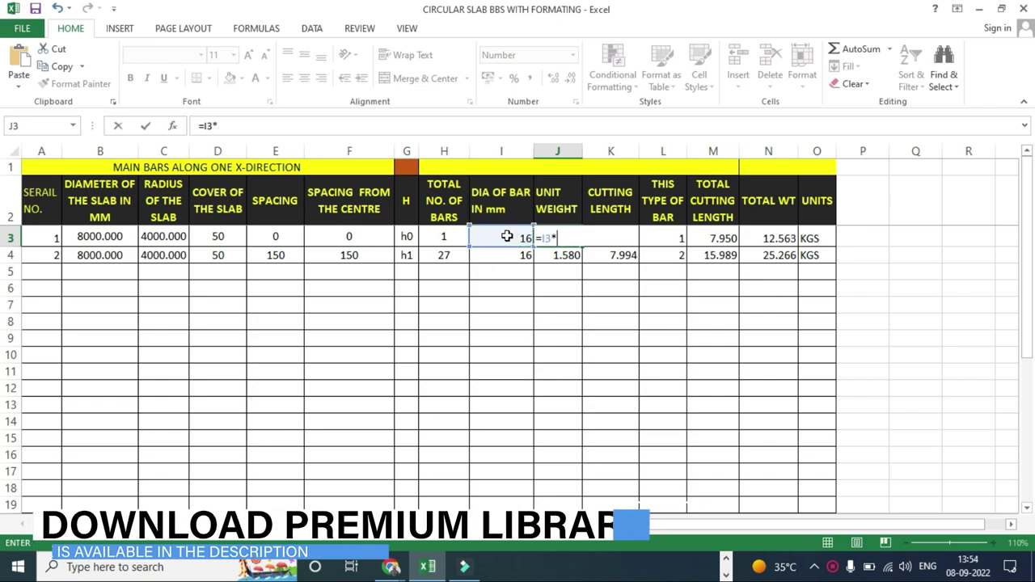
click(507, 236)
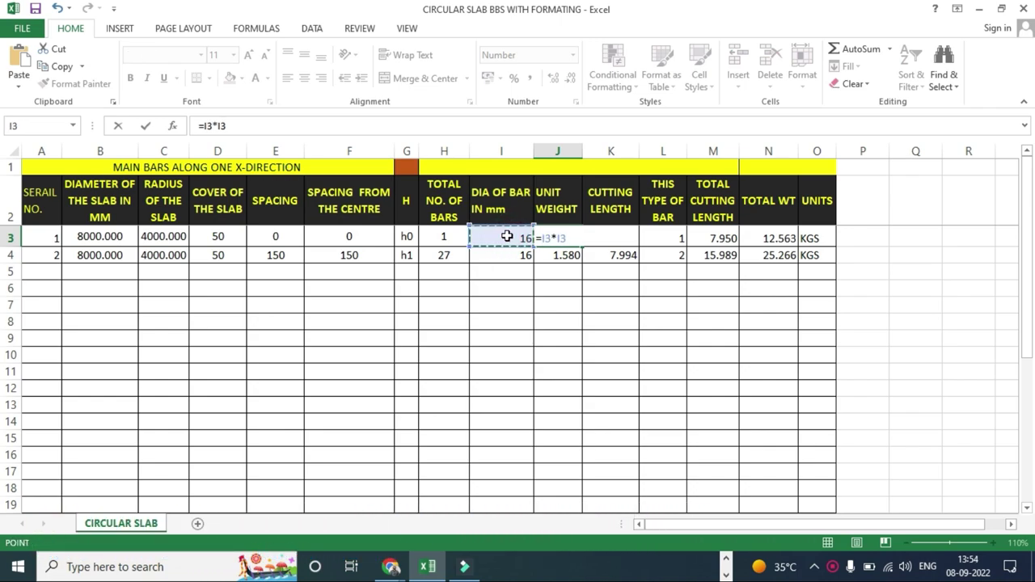
text(/162)
key(Return)
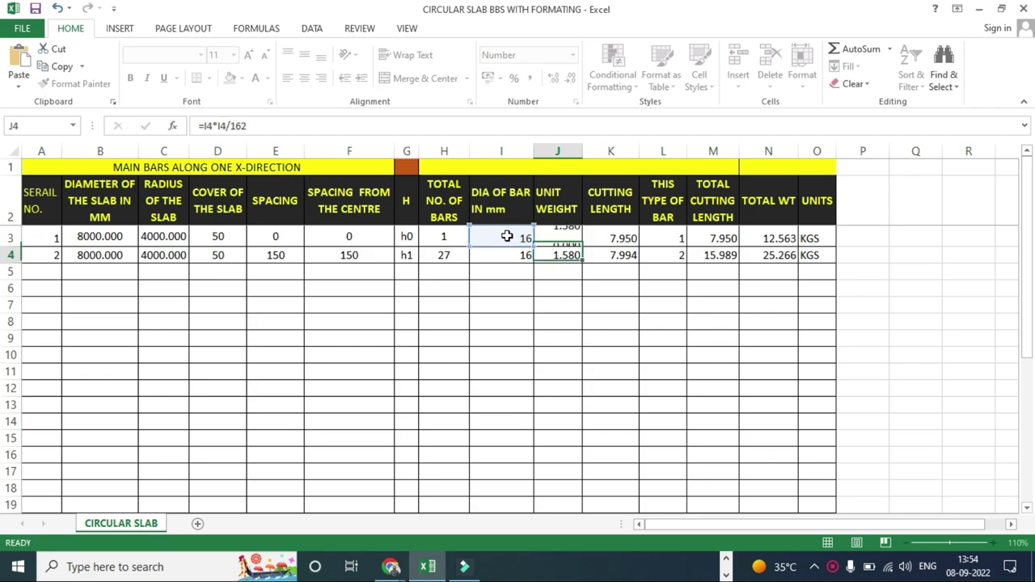
click(571, 239)
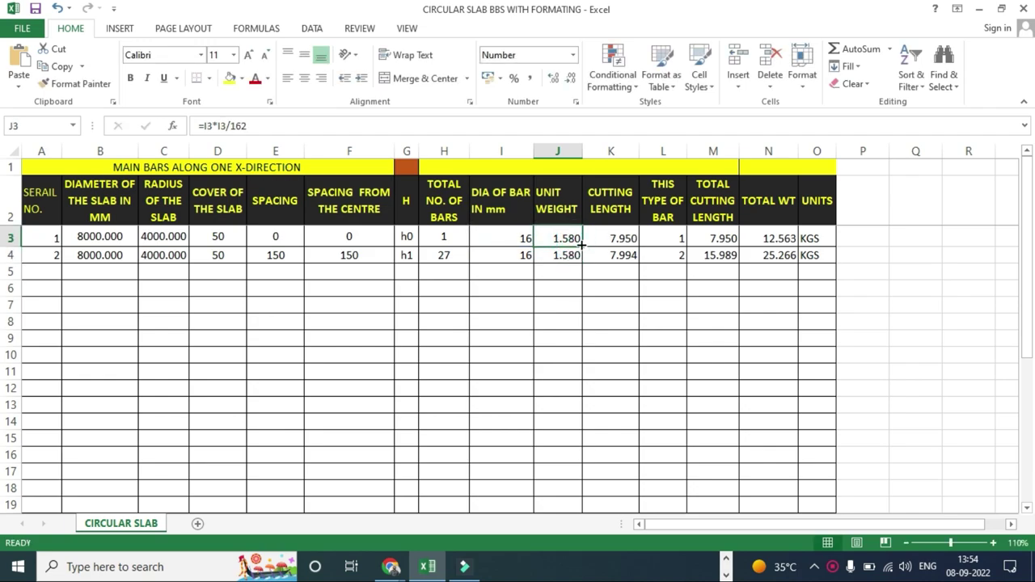
drag(581, 247, 581, 263)
click(609, 306)
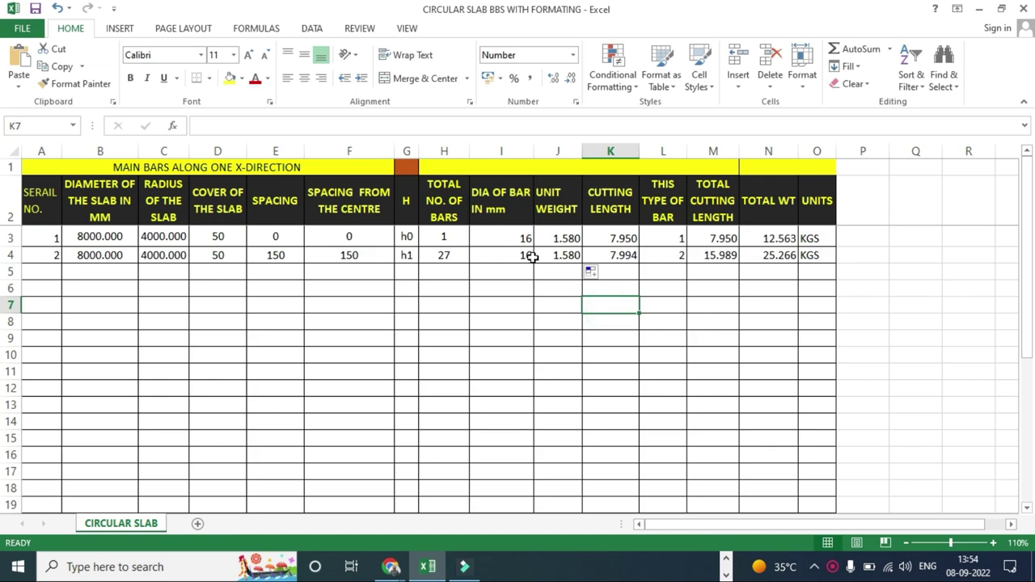
- Rebuild K3's cutting length as =(B3-D3)/1000, diameter minus cover in metres, giving 7.950
click(615, 237)
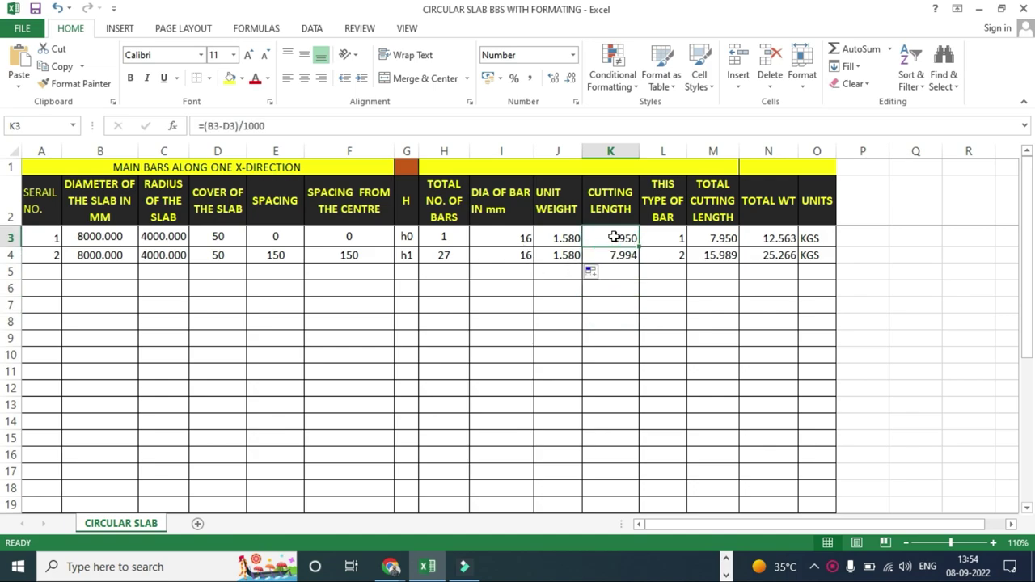
text(=)
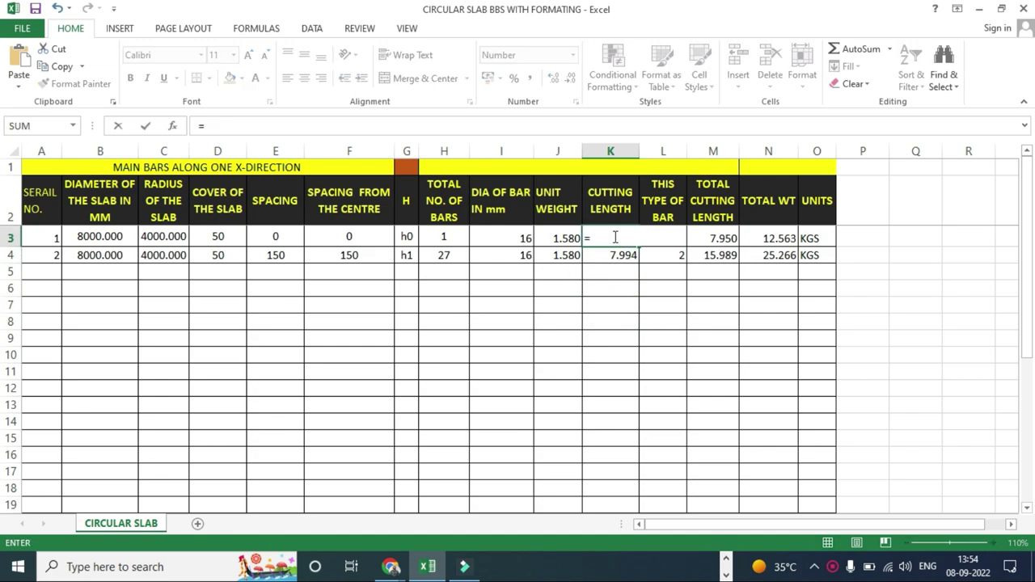
text(()
click(113, 236)
text(-)
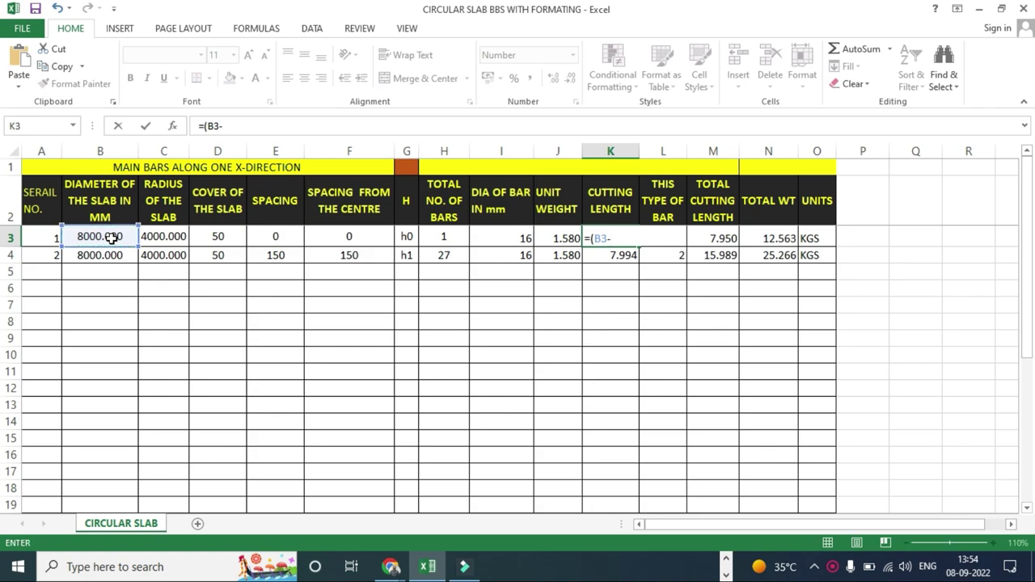
click(216, 237)
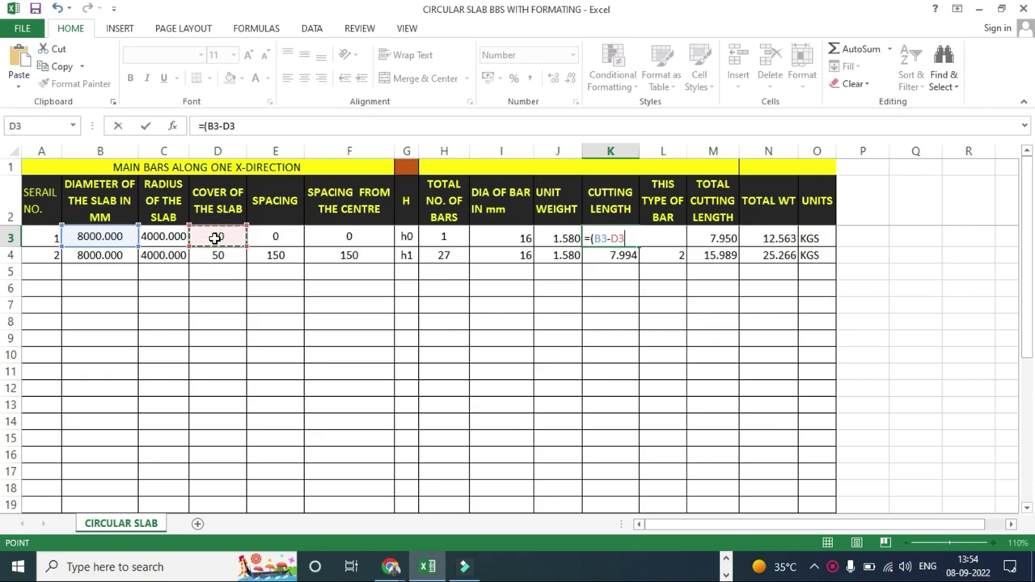
text()/1000)
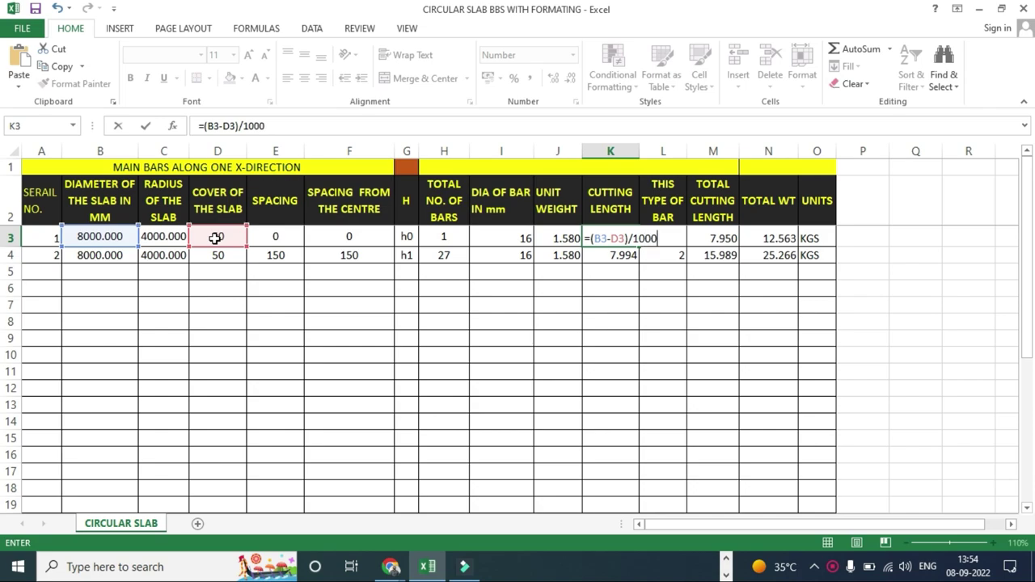
key(Return)
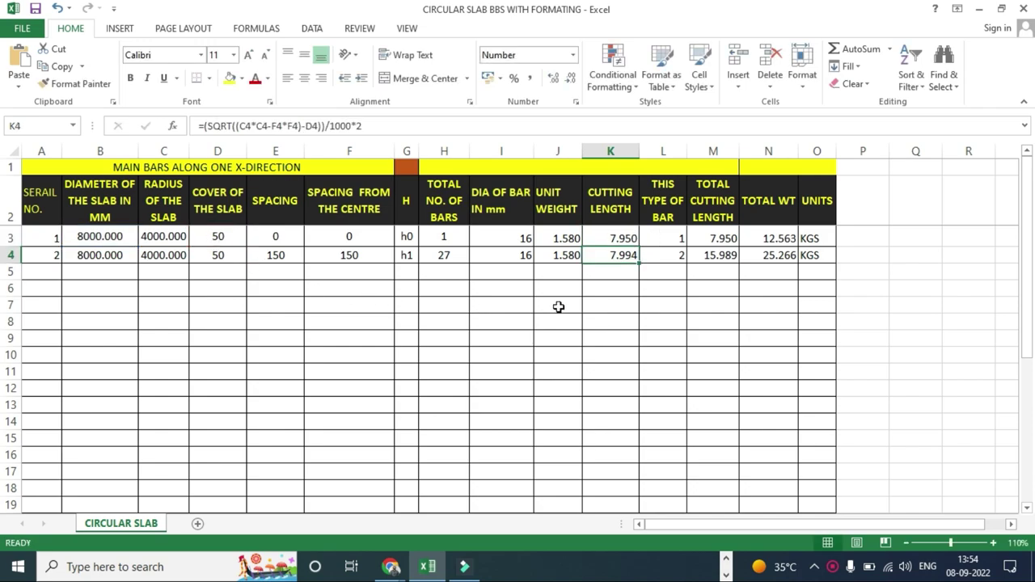
click(673, 292)
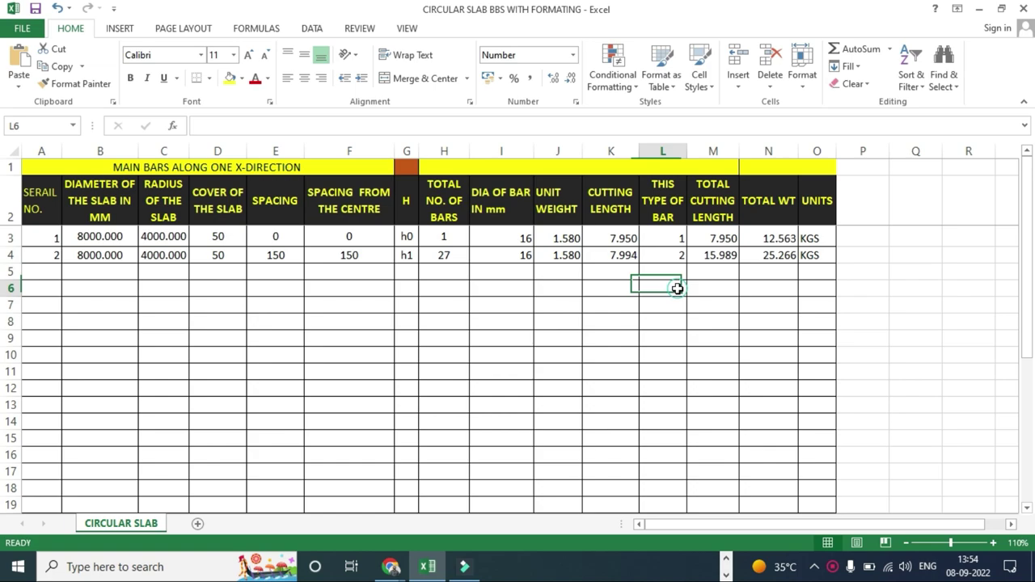
- Check L3 and M3, then enter N3's total weight as =M3*J3
click(668, 239)
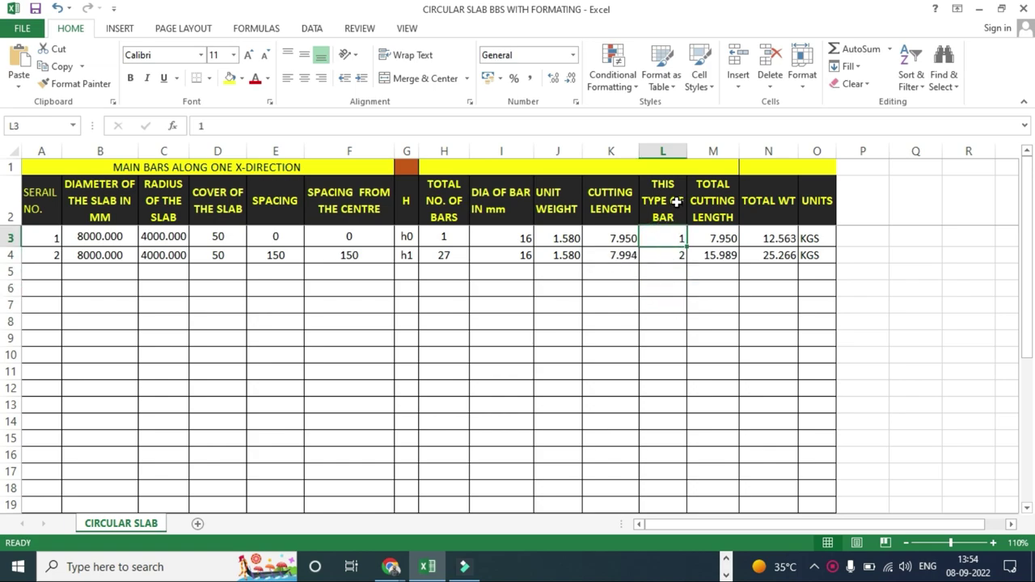
click(662, 238)
click(726, 239)
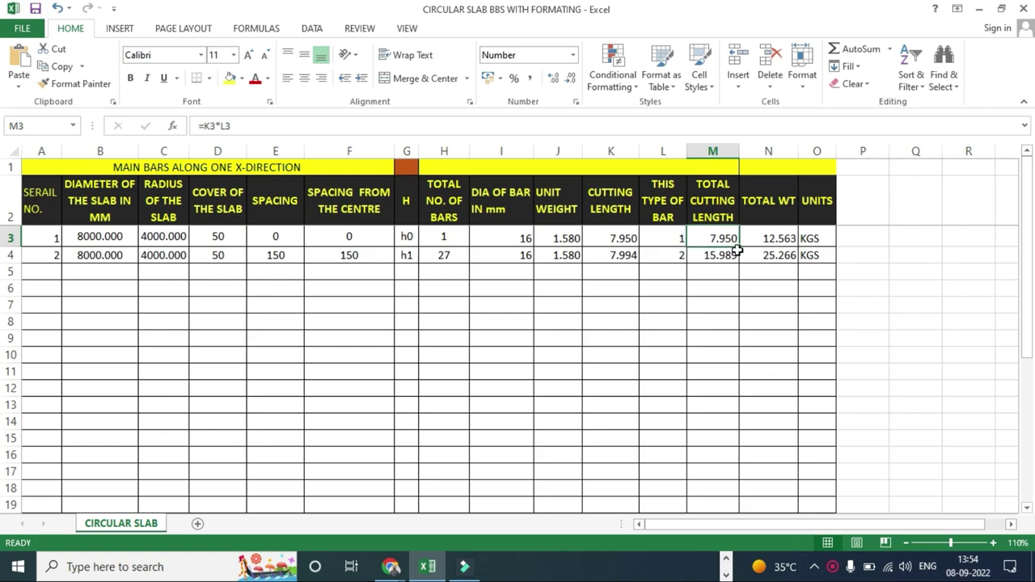
click(770, 237)
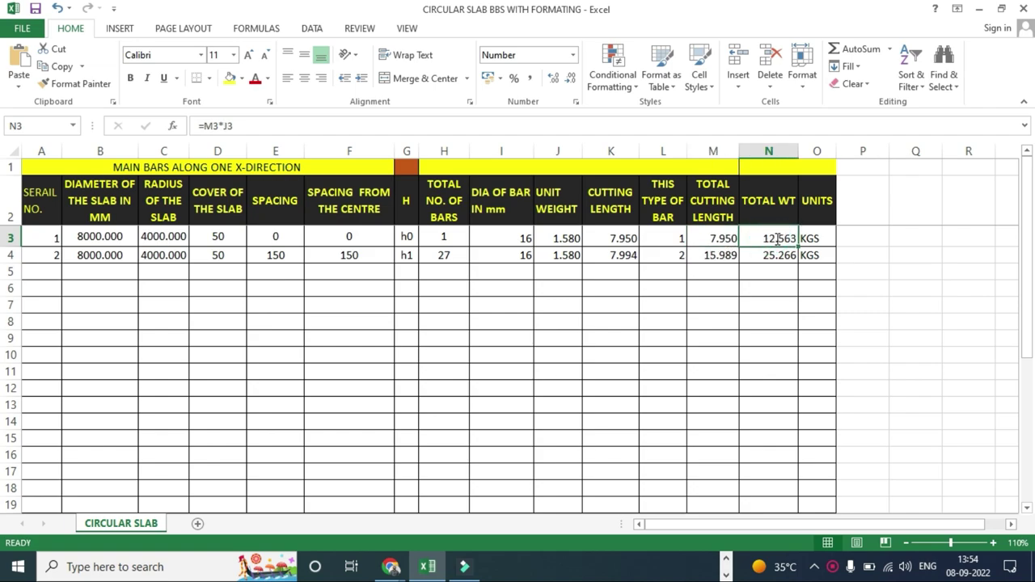
text(=)
click(702, 239)
text(*)
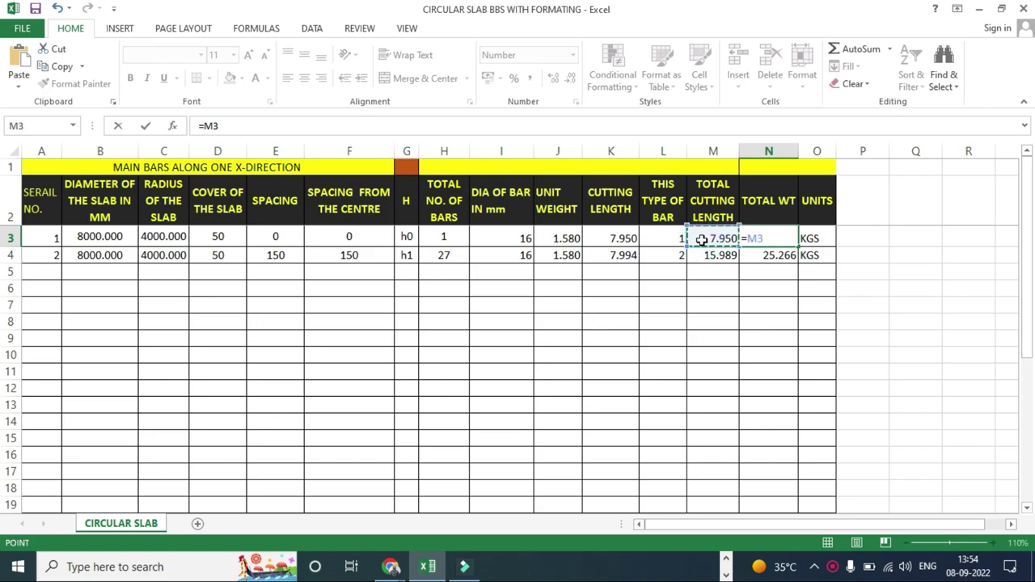
click(555, 237)
key(Return)
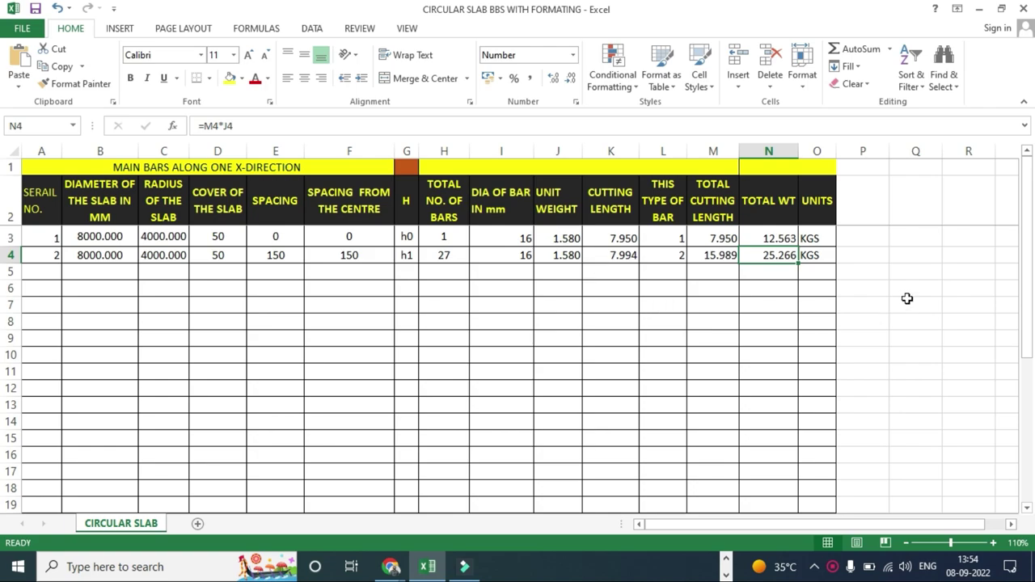
- Check H4's bar count =ROUNDUP(C4/E4+1,0)-1 giving 27, then bring Paint forward
drag(906, 296, 906, 305)
click(809, 238)
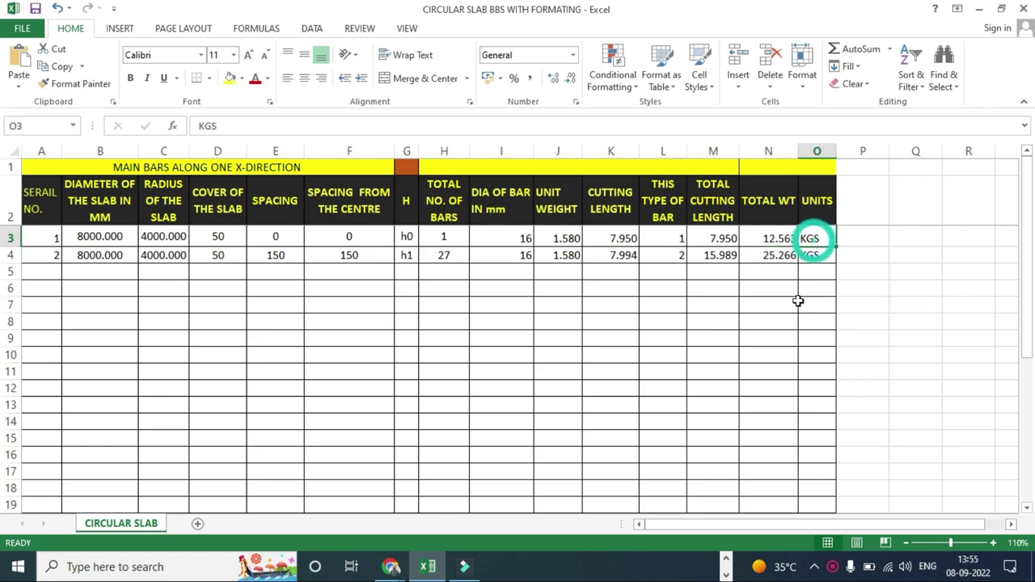
click(696, 349)
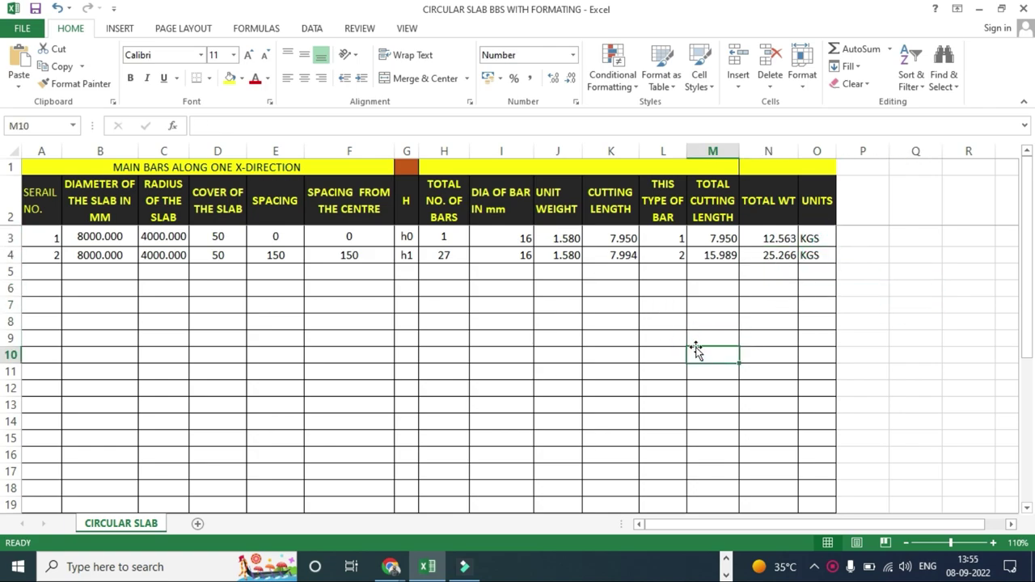
click(326, 308)
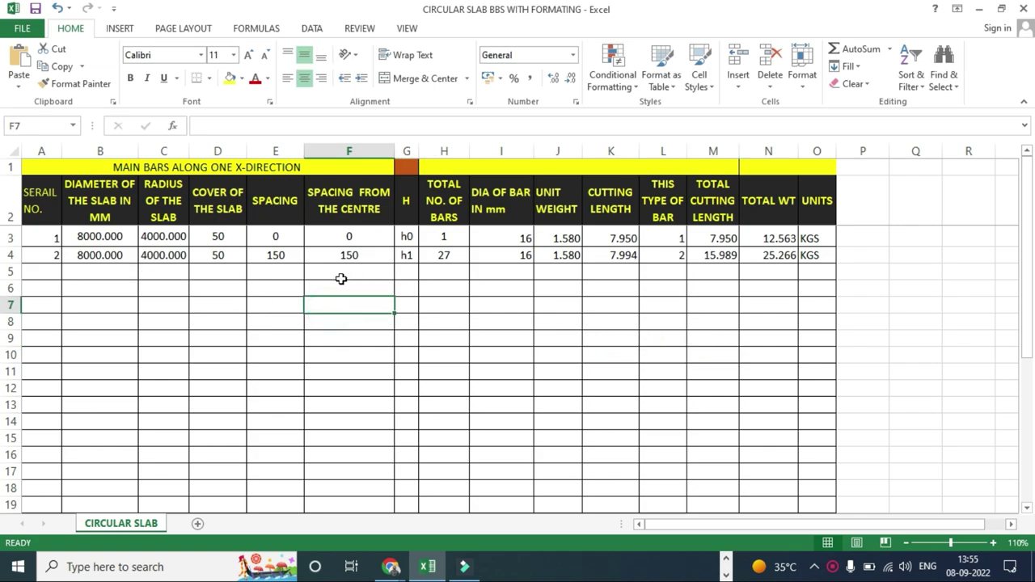
click(443, 256)
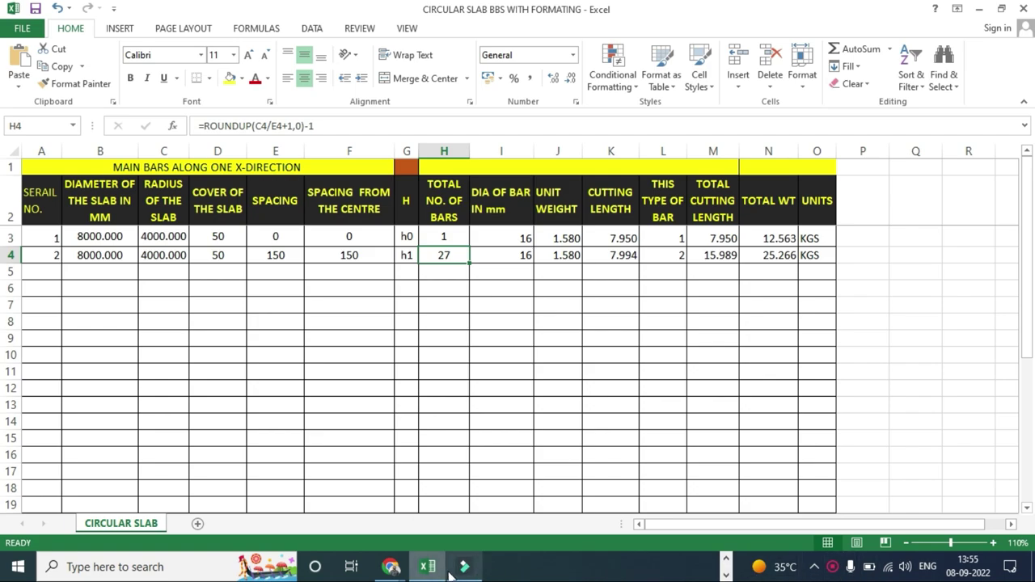
click(726, 575)
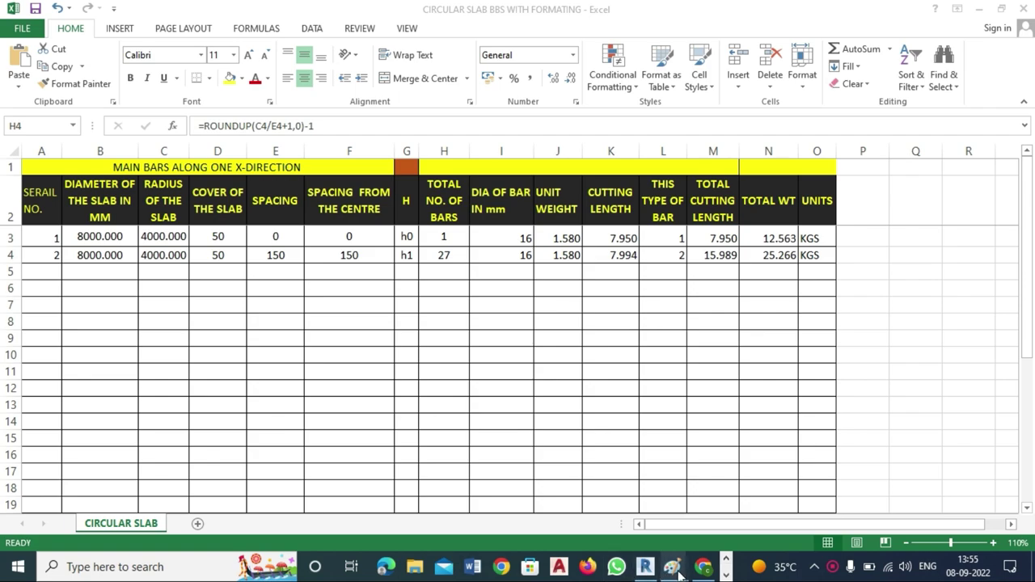
- In the left slab sketch, draw a vertical line from L0 up to the circle top
mouse_move(672, 566)
click(669, 522)
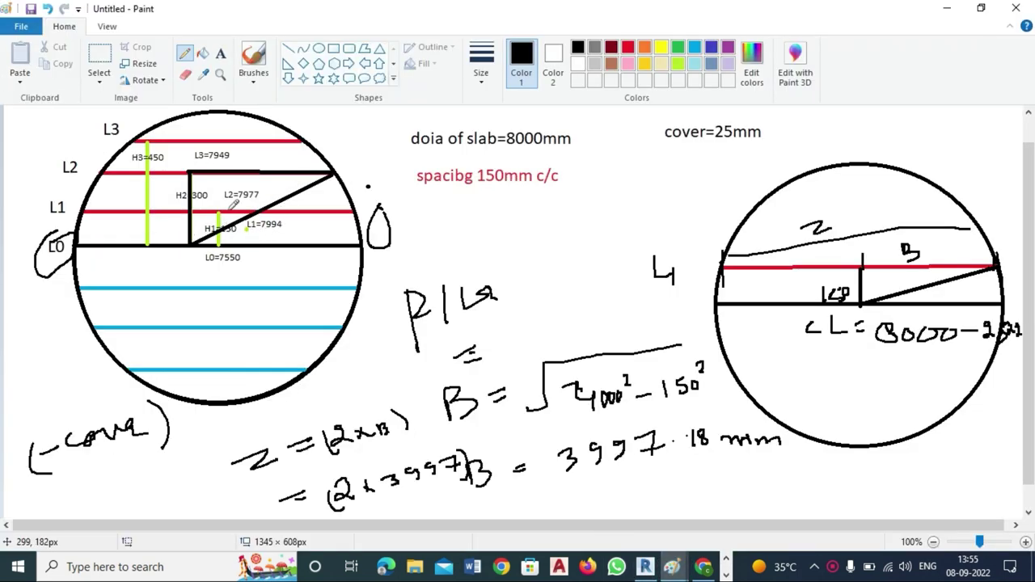
click(288, 49)
drag(279, 246, 283, 125)
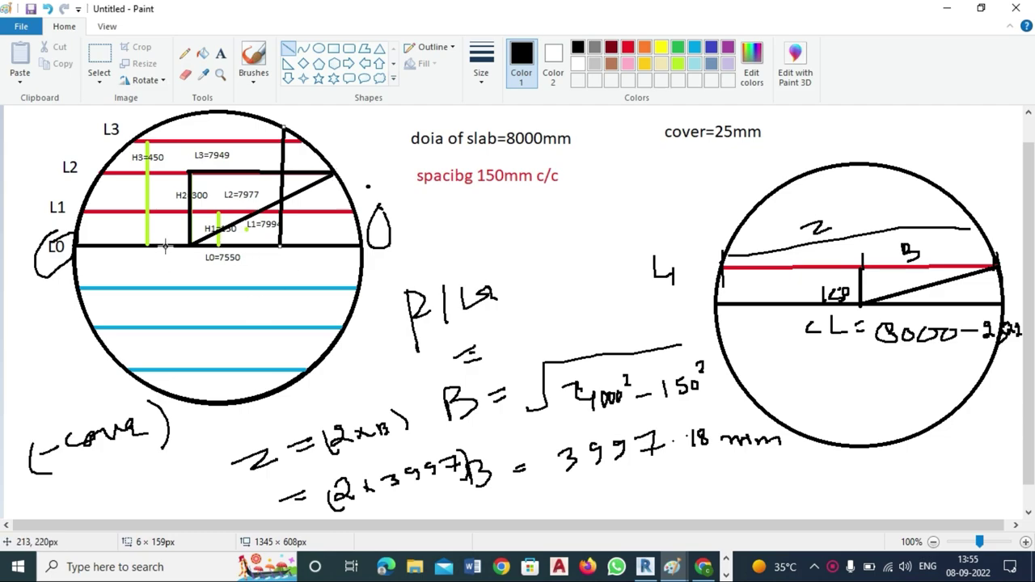
drag(166, 246, 159, 392)
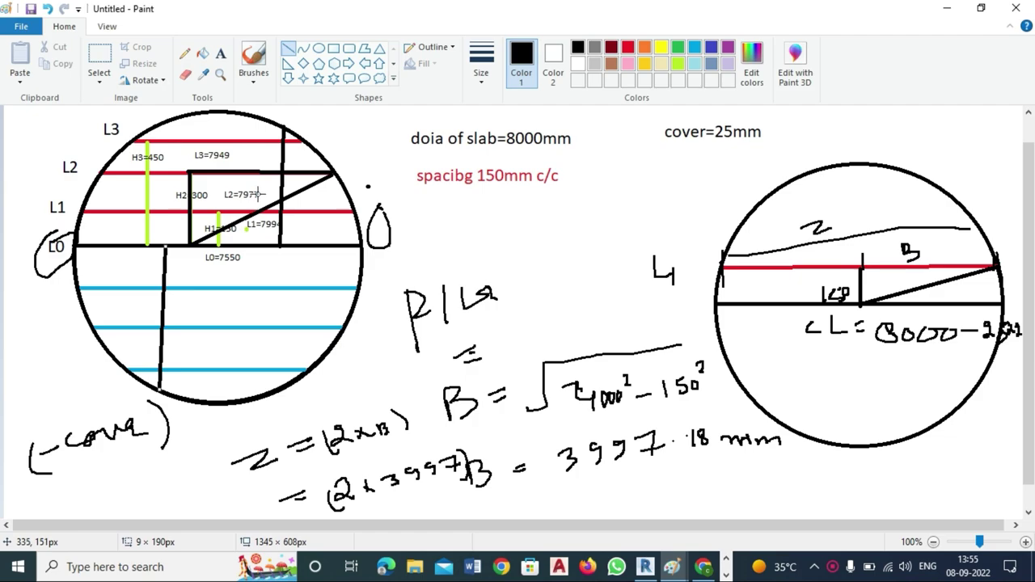
key(ctrl+z)
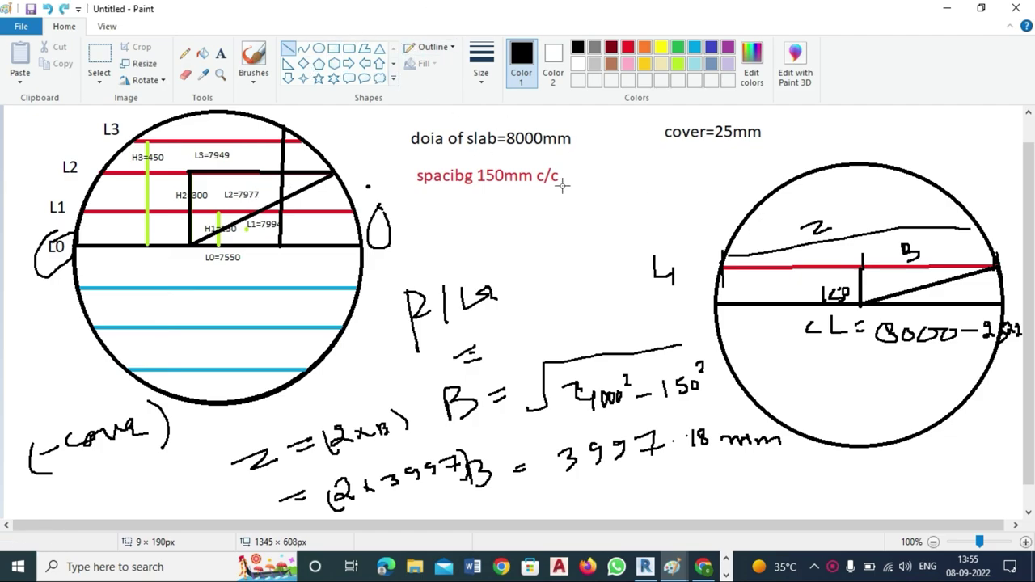
- Draw a new circle between the two sketches with a line across its middle
click(319, 48)
drag(488, 210, 628, 330)
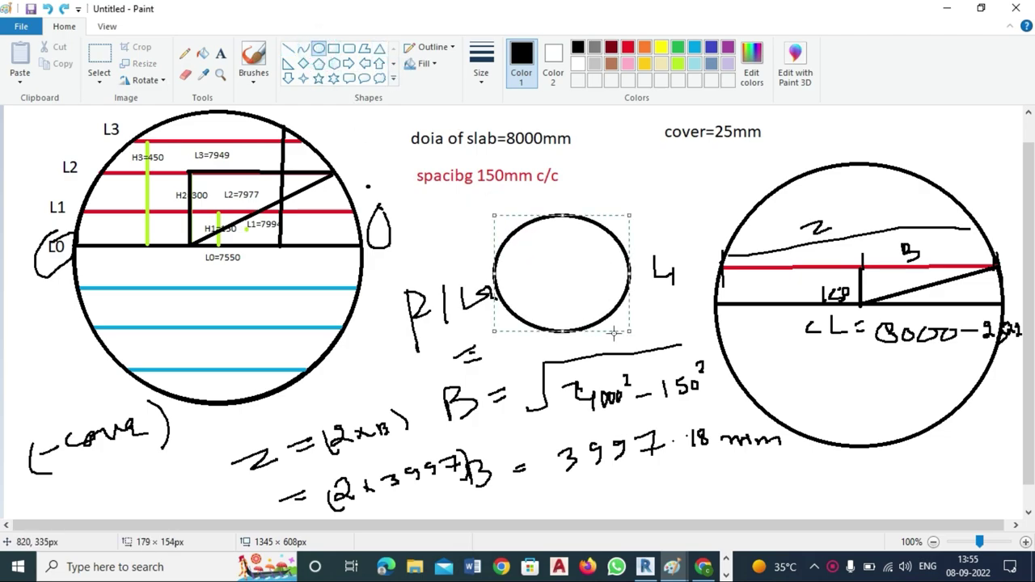
click(693, 189)
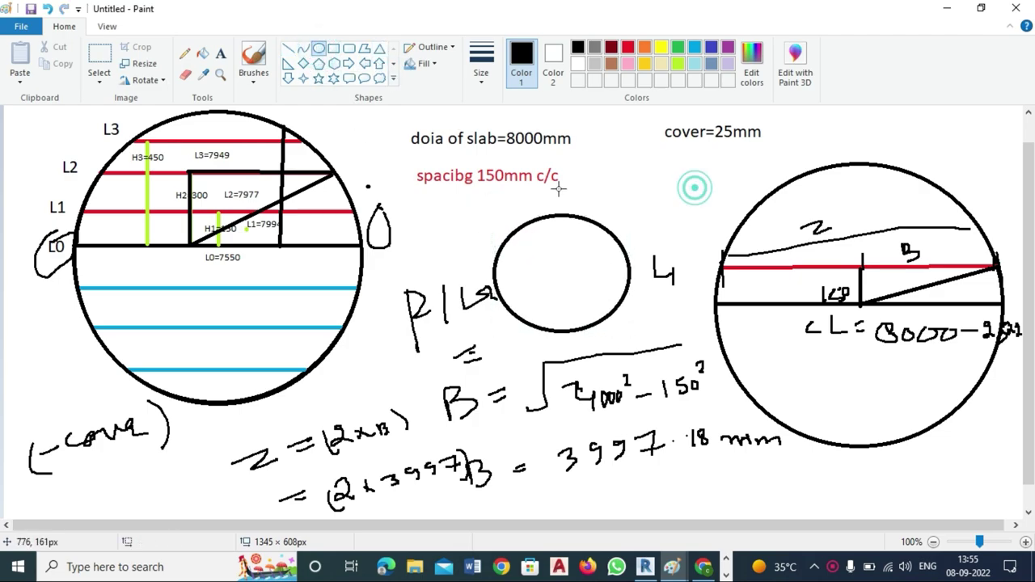
click(288, 49)
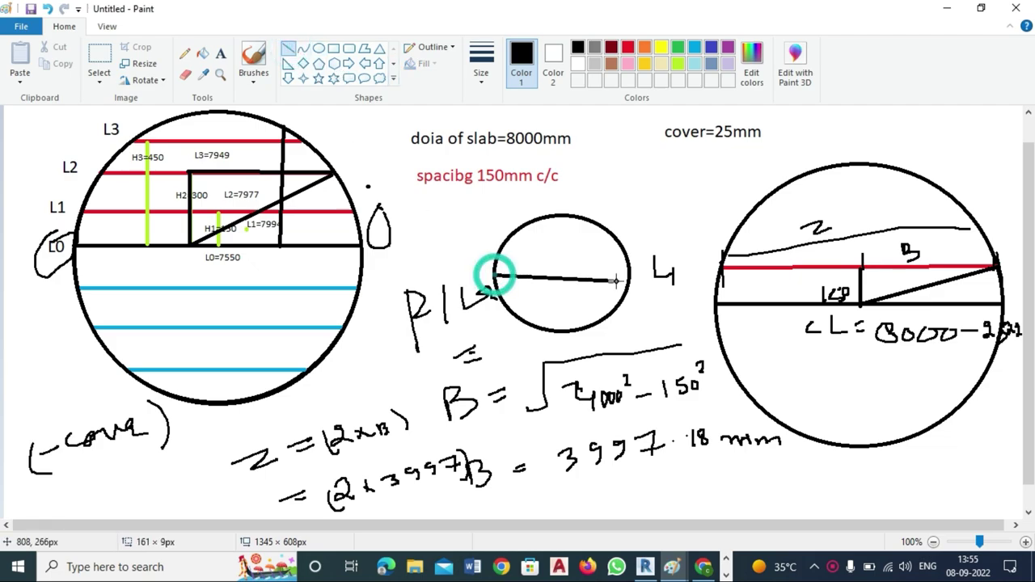
drag(495, 275, 629, 280)
drag(637, 227, 651, 248)
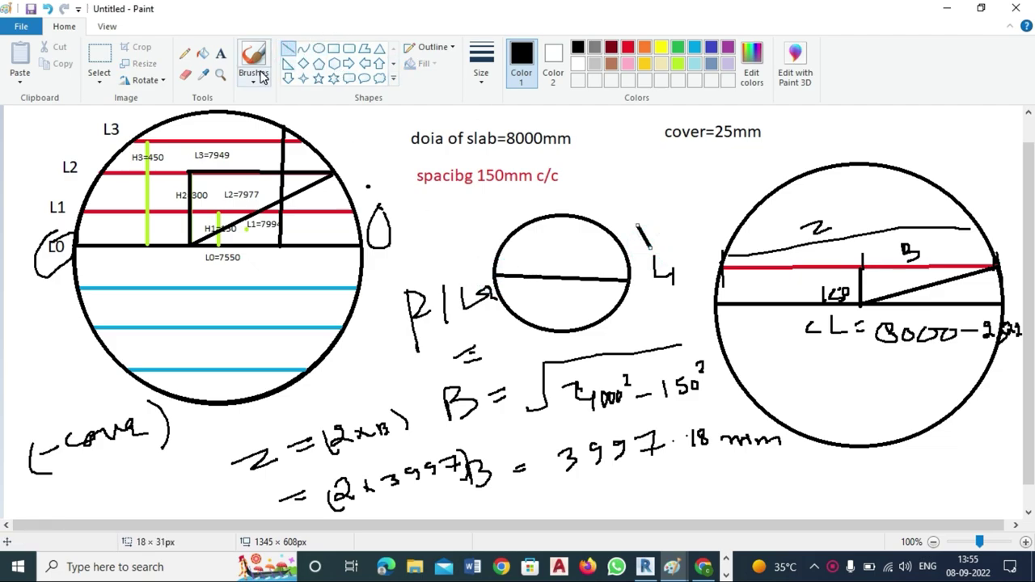
- Fill the new circle's upper half red and its lower half light blue
click(202, 52)
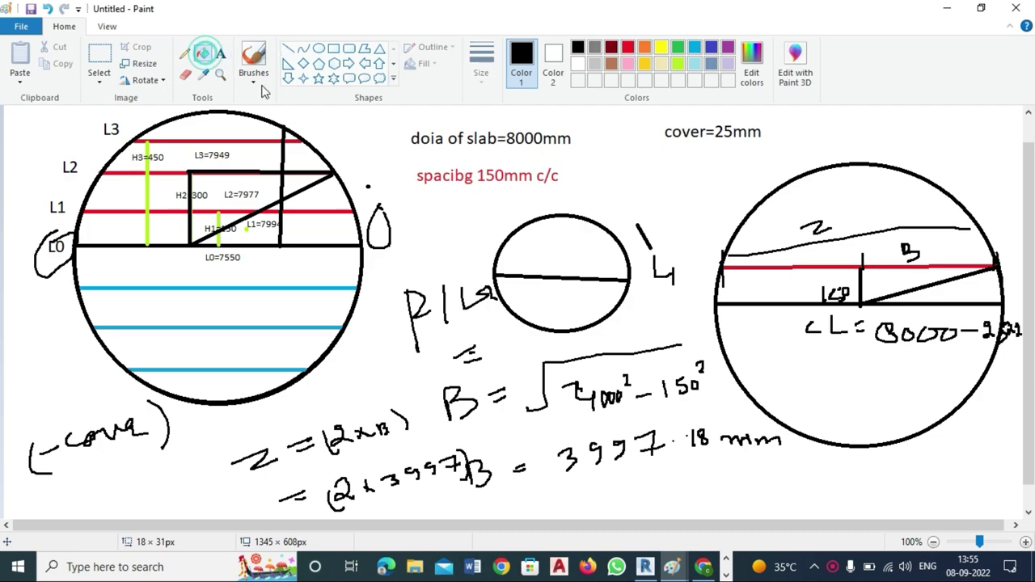
click(629, 49)
click(562, 245)
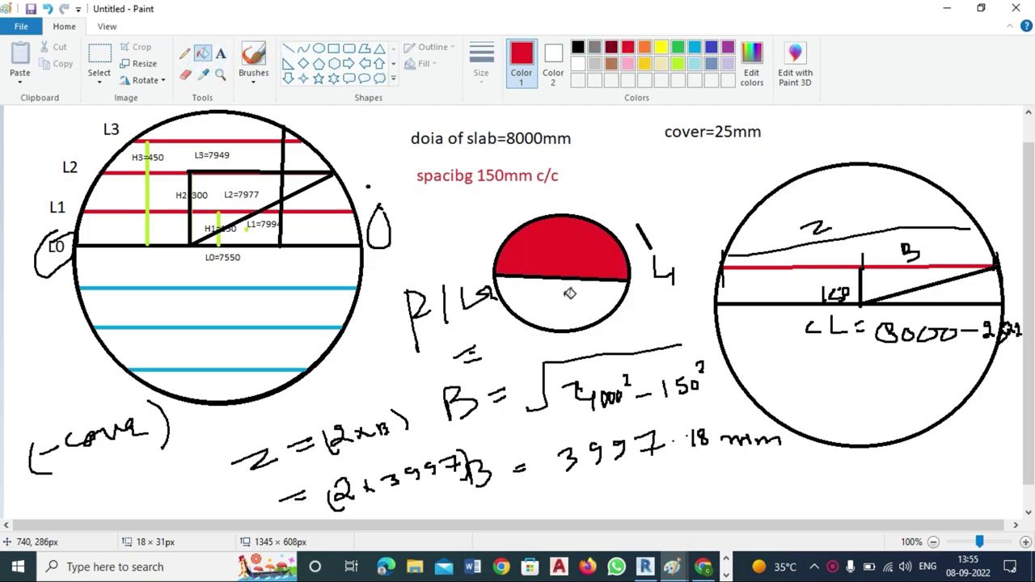
click(695, 47)
click(576, 303)
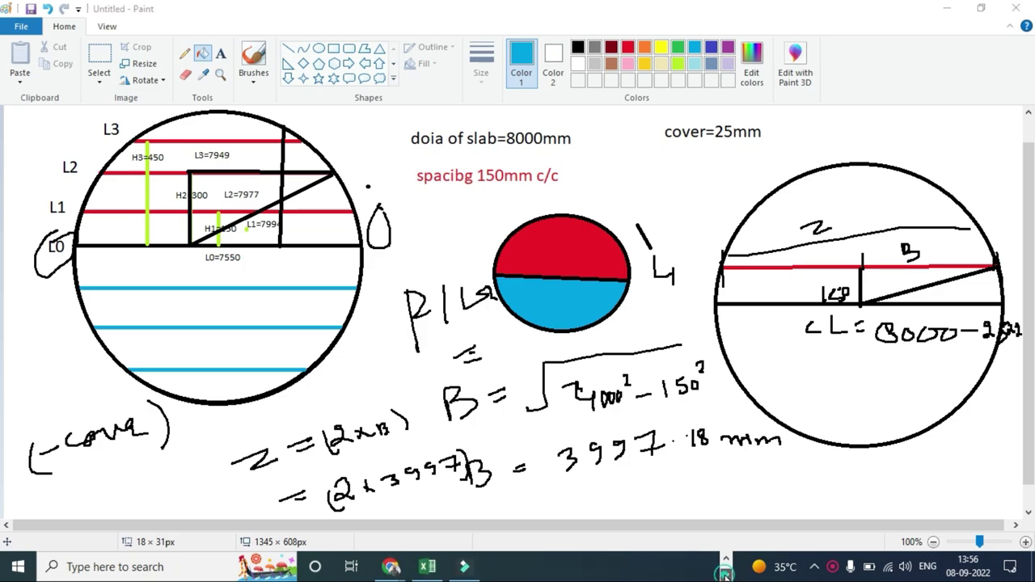
- Return to Excel and inspect H4's existing bar count formula without changing it
click(433, 570)
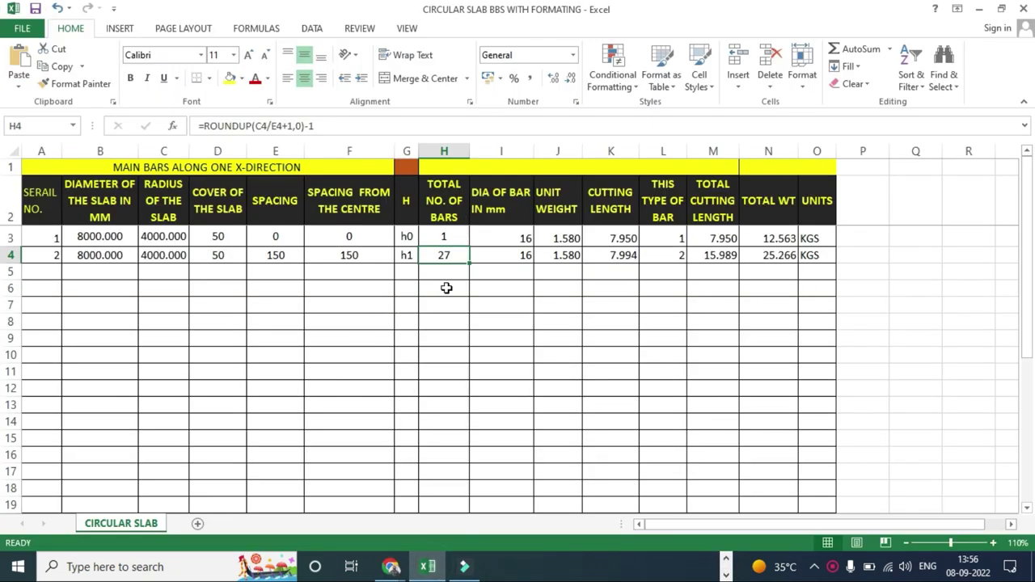
click(423, 333)
click(445, 255)
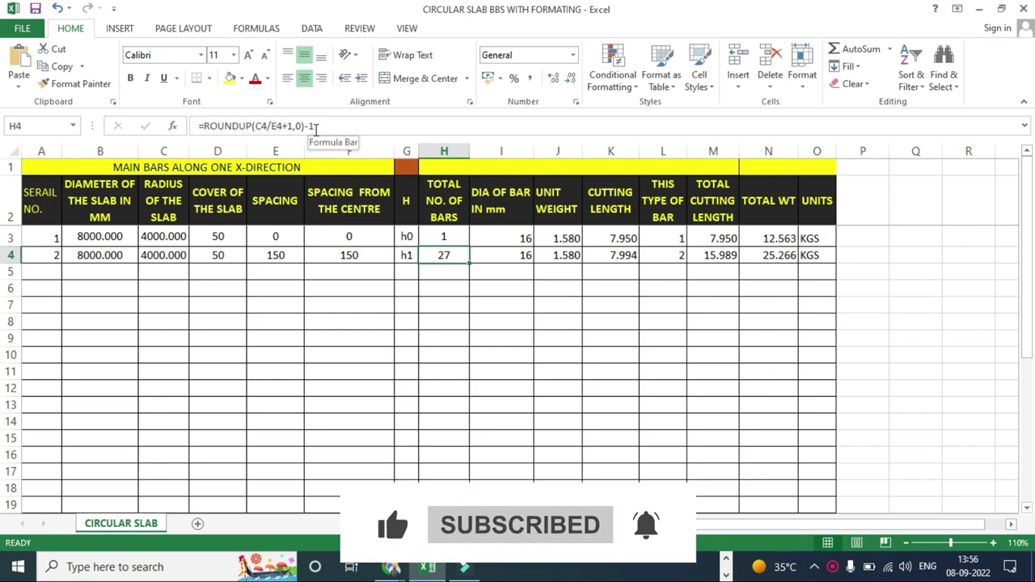
click(327, 130)
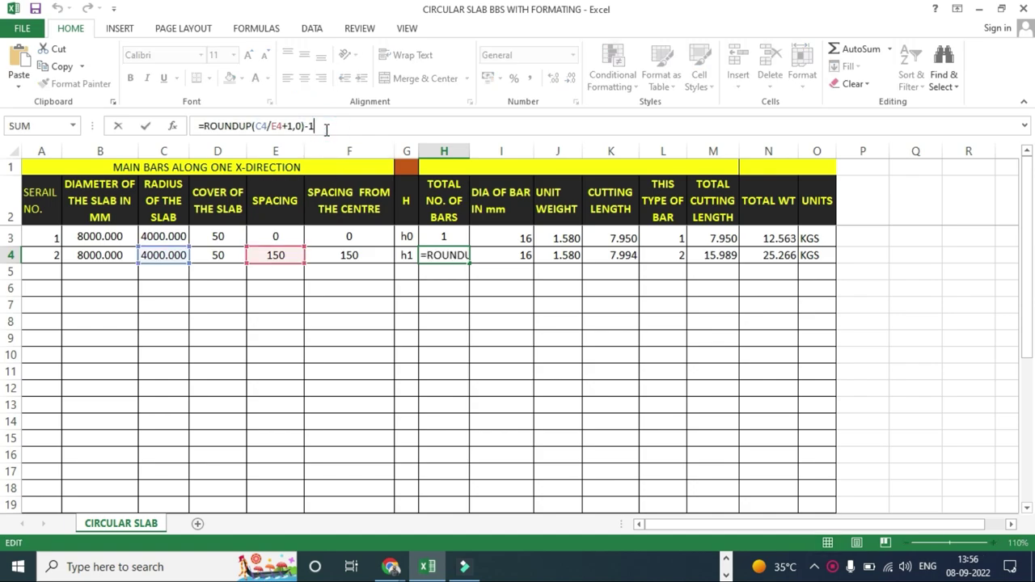
key(Escape)
drag(463, 351, 485, 340)
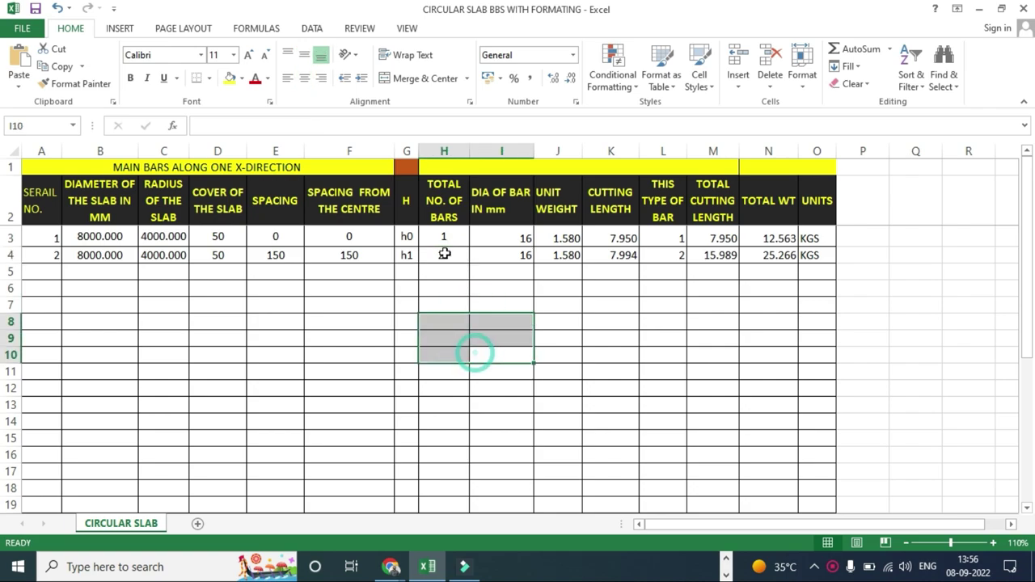
- Rewrite H4 as =ROUNDUP((C4/E4)+1,0), giving 28 bars
click(443, 254)
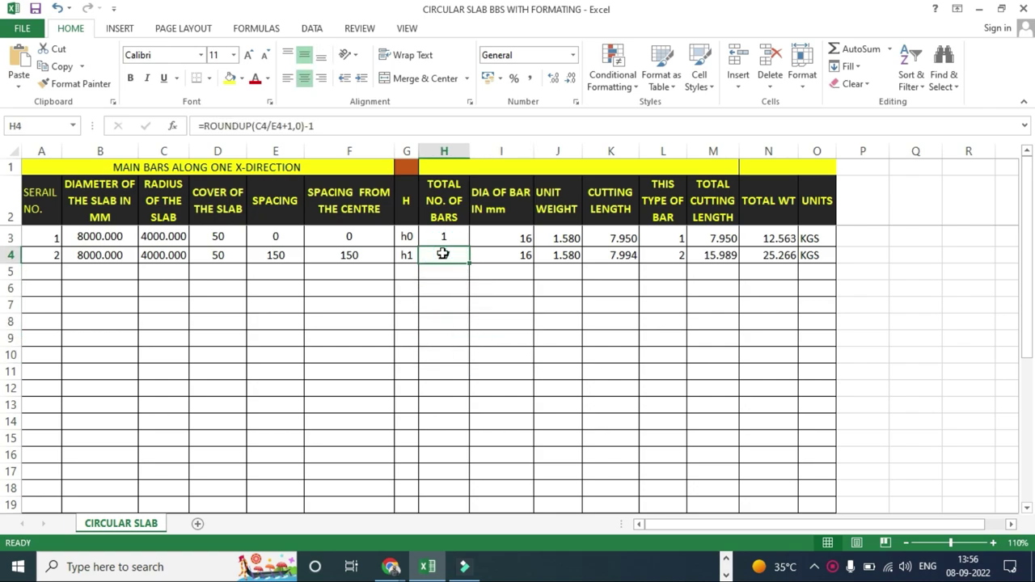
text(=)
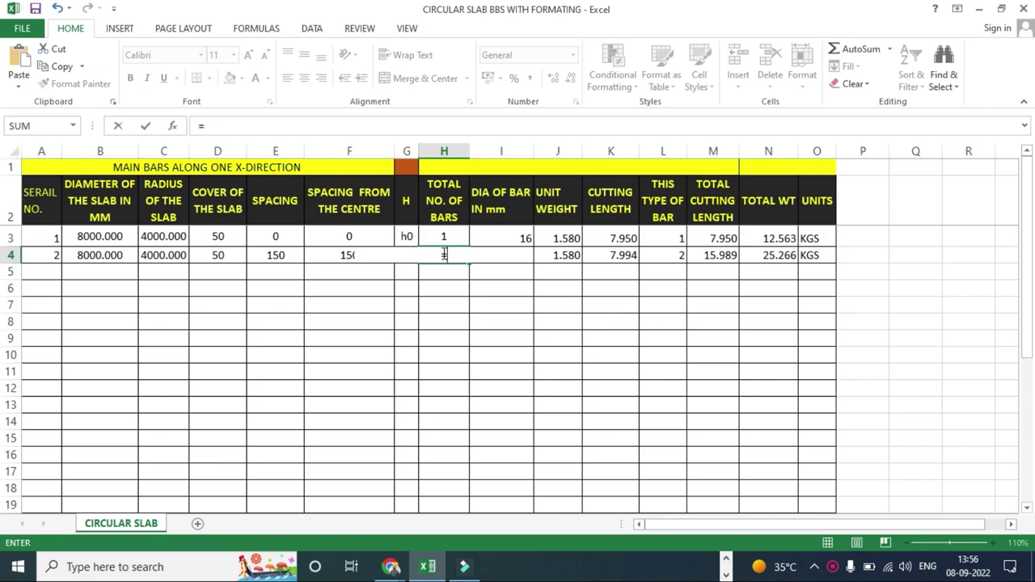
text(rou)
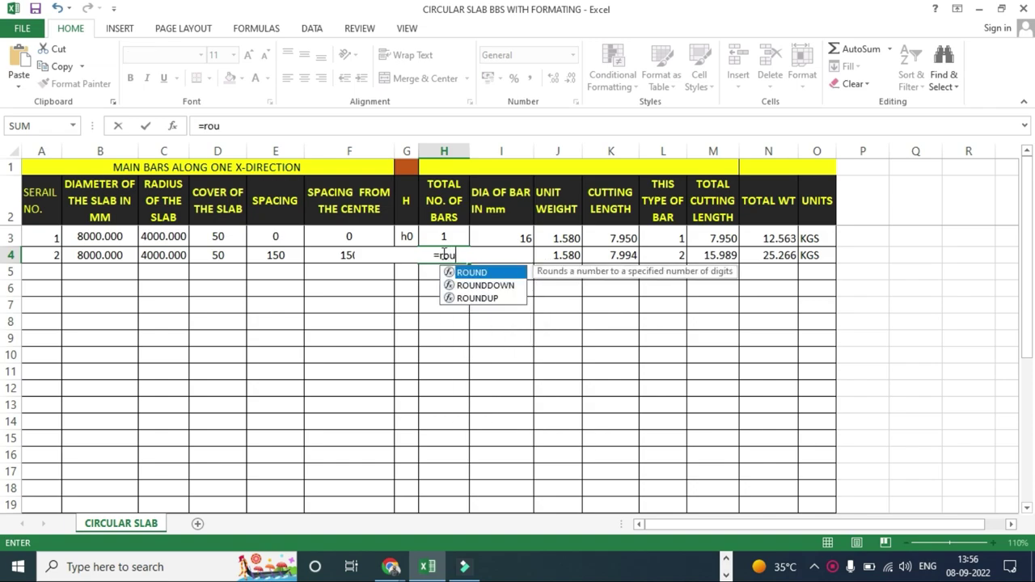
text(ndu)
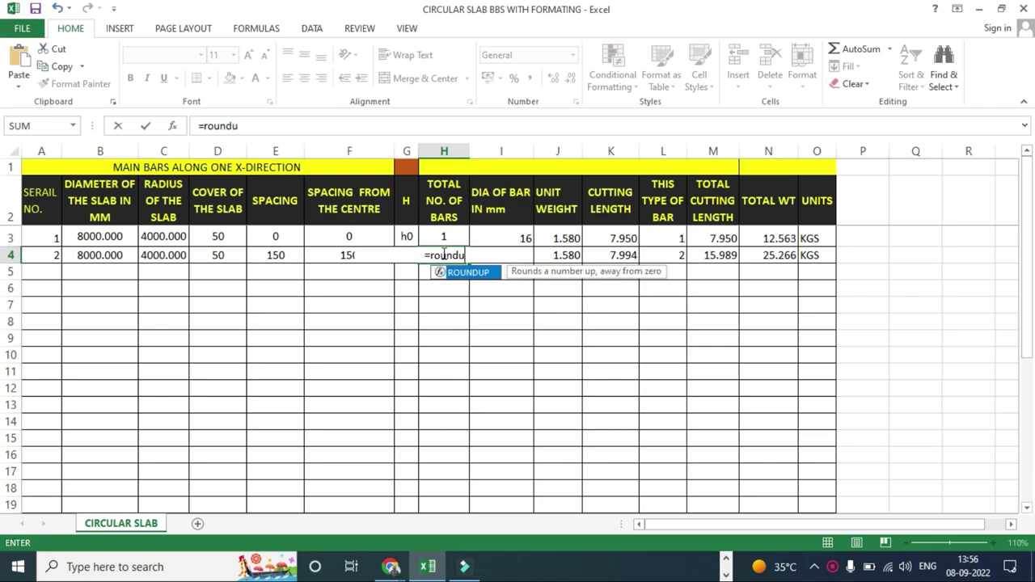
text(p()
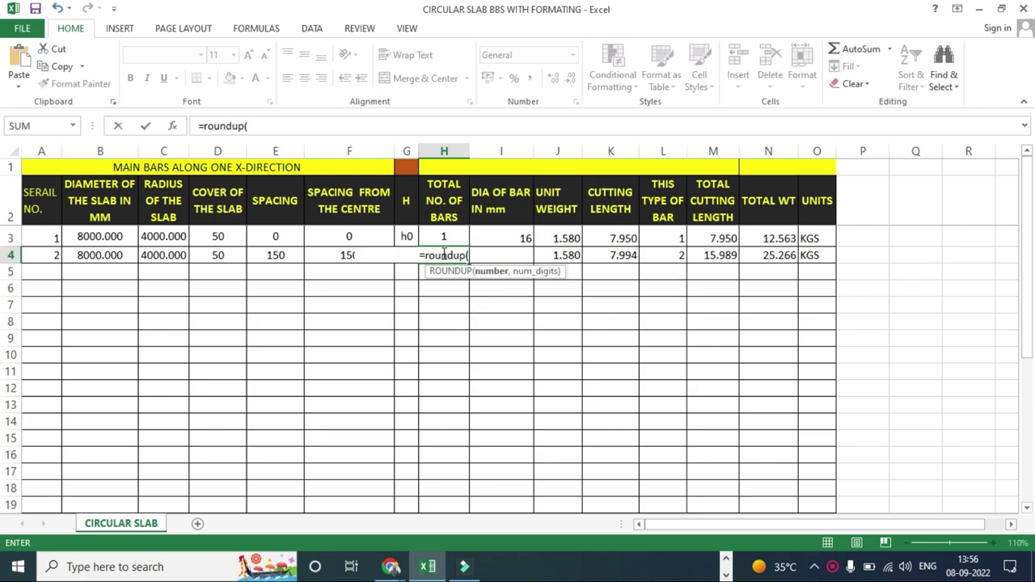
text(()
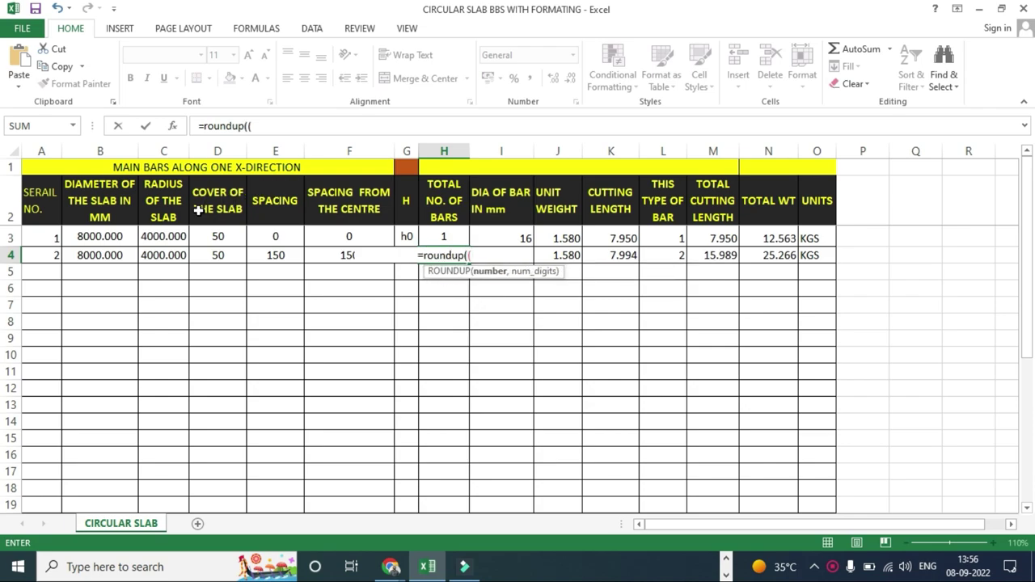
click(159, 256)
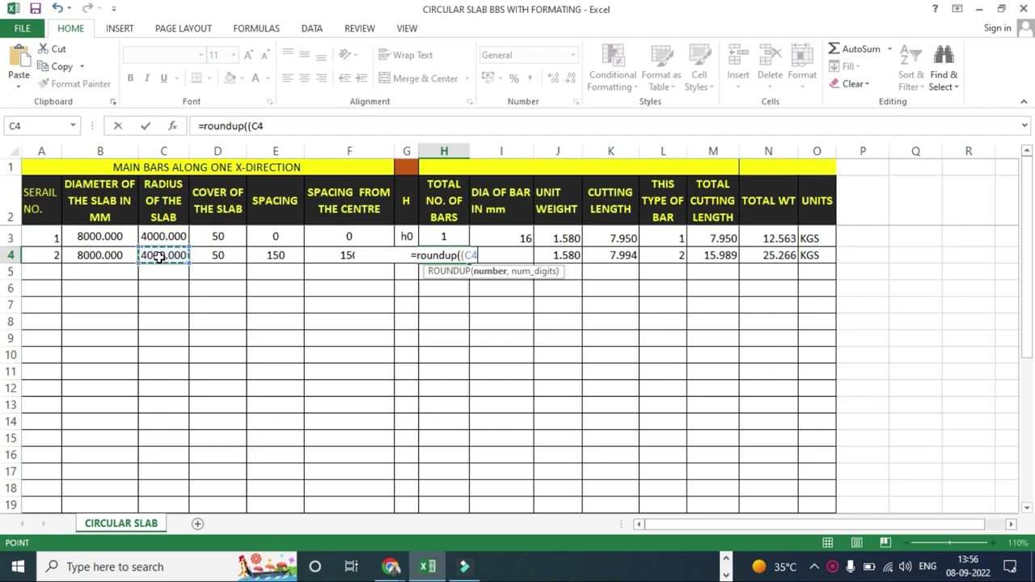
text(/)
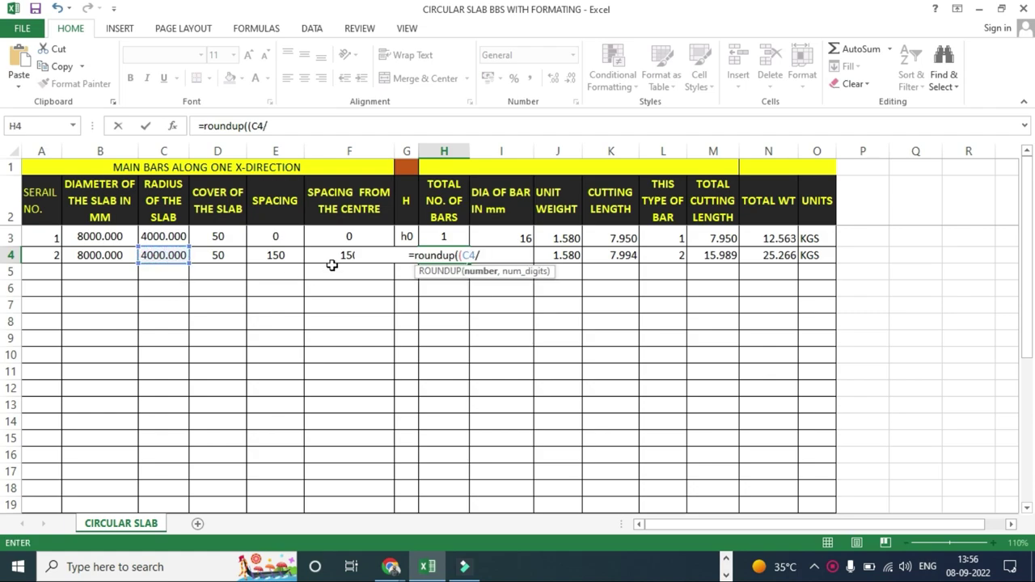
click(275, 256)
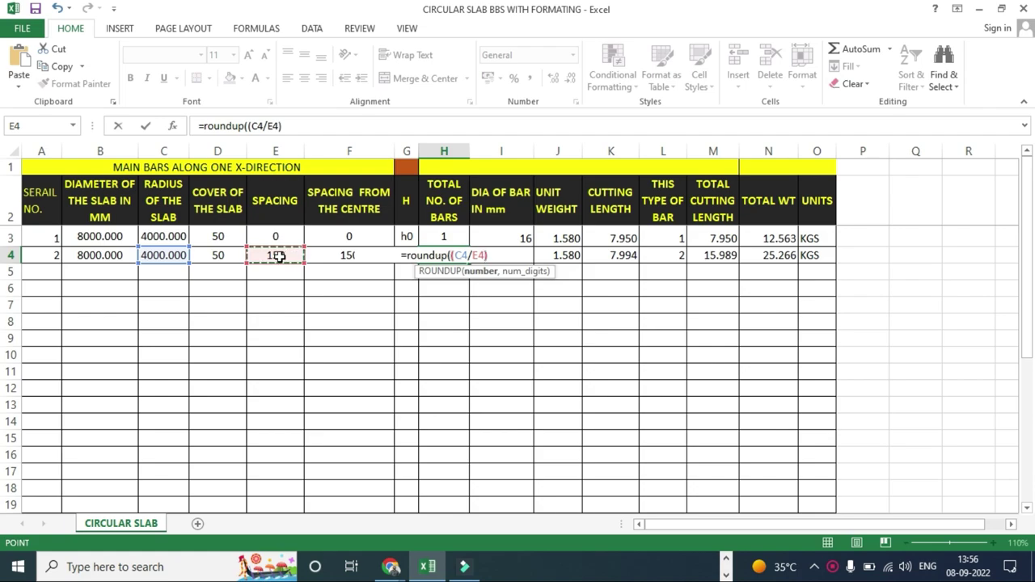
text()+1)
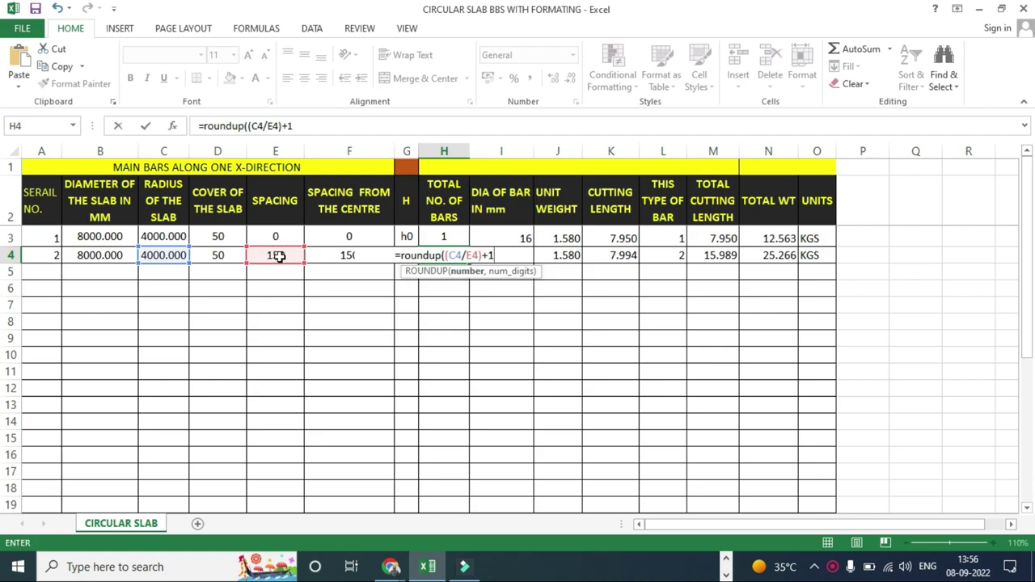
text(,0)
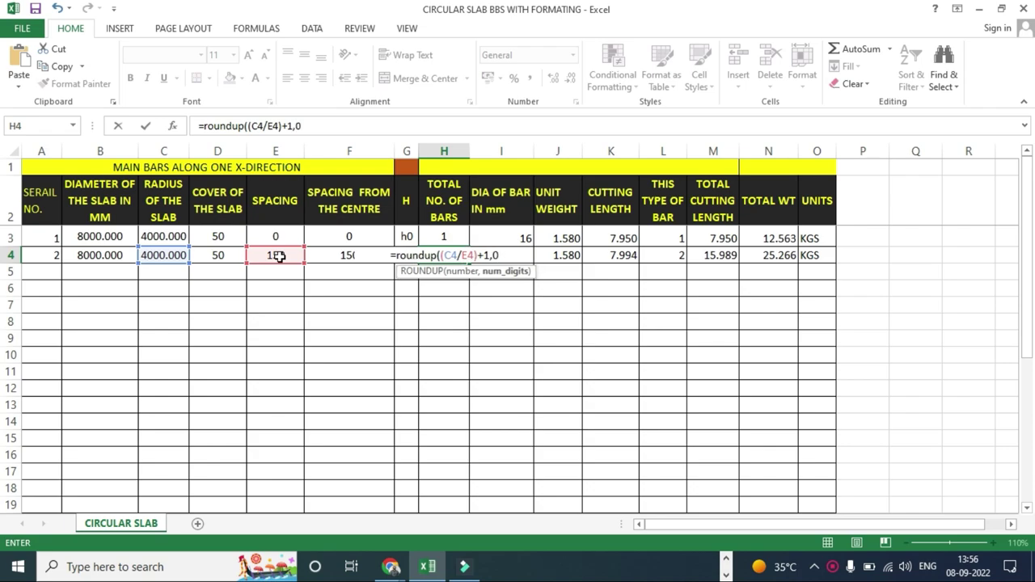
text())
key(Return)
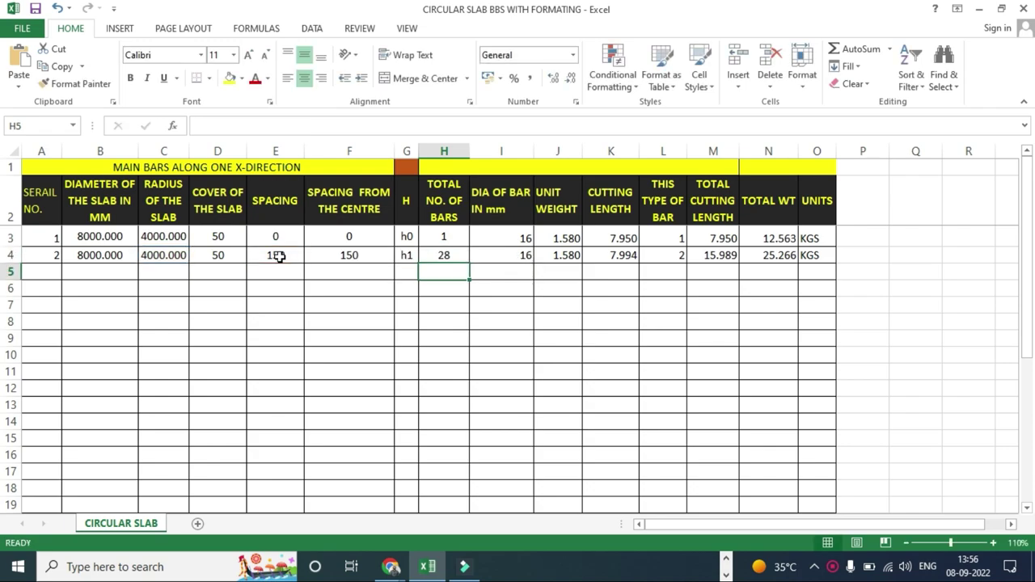
click(446, 339)
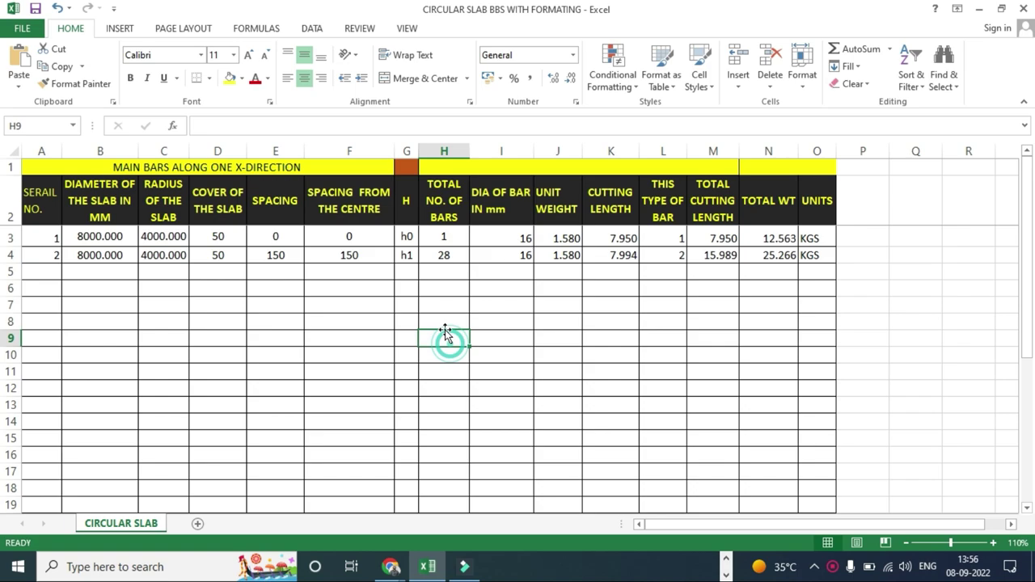
click(447, 259)
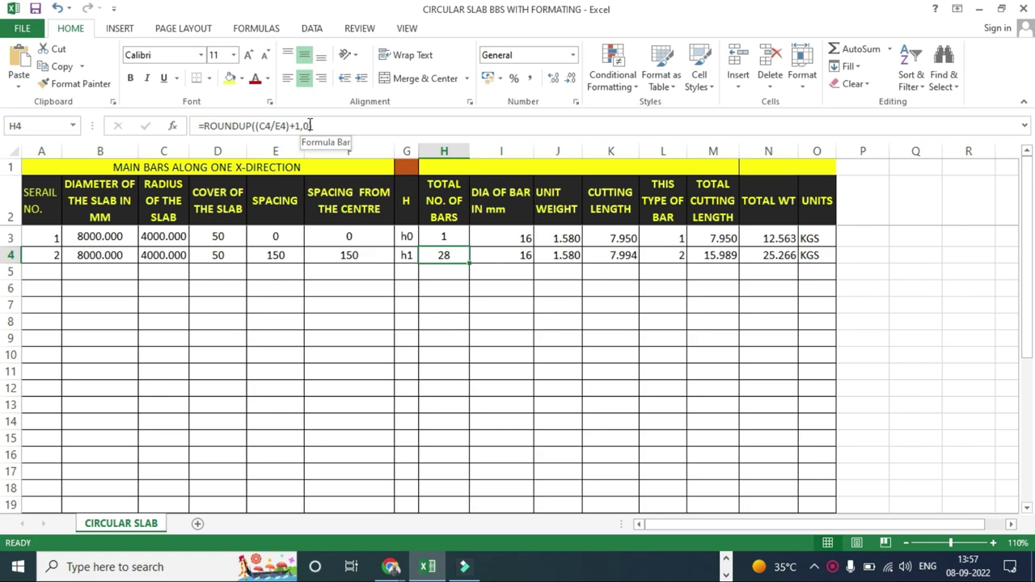
click(437, 275)
click(449, 257)
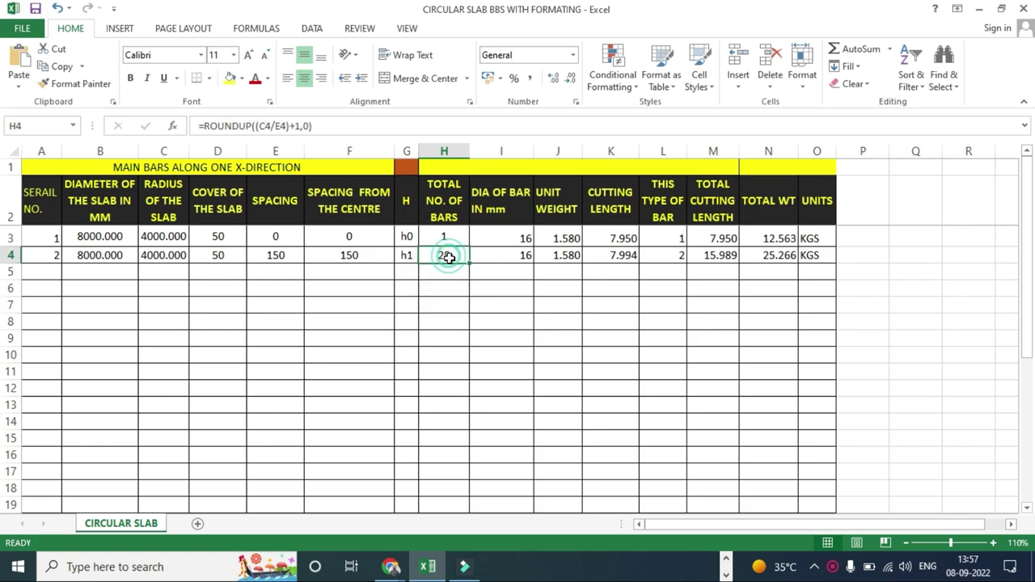
click(446, 237)
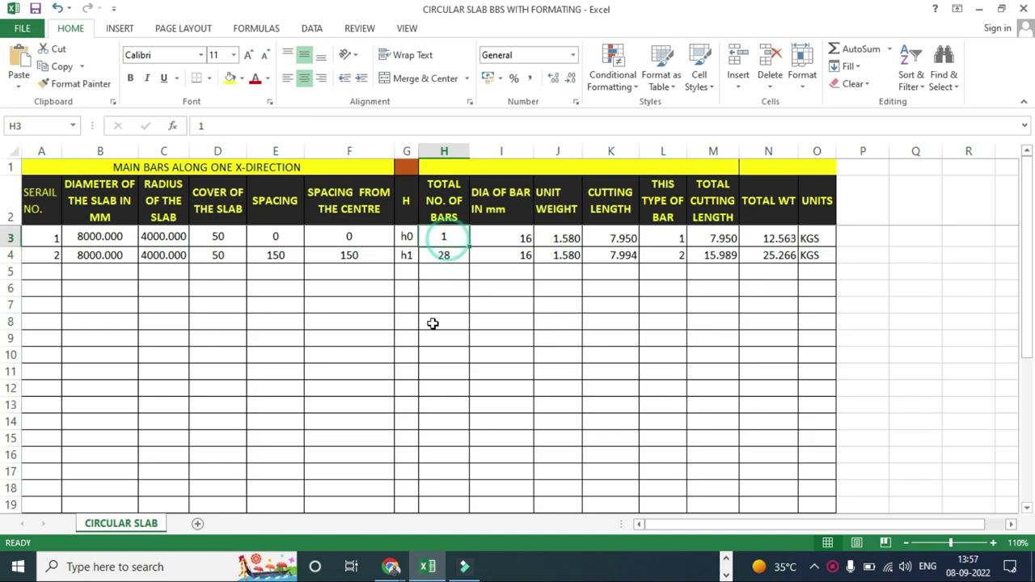
click(433, 324)
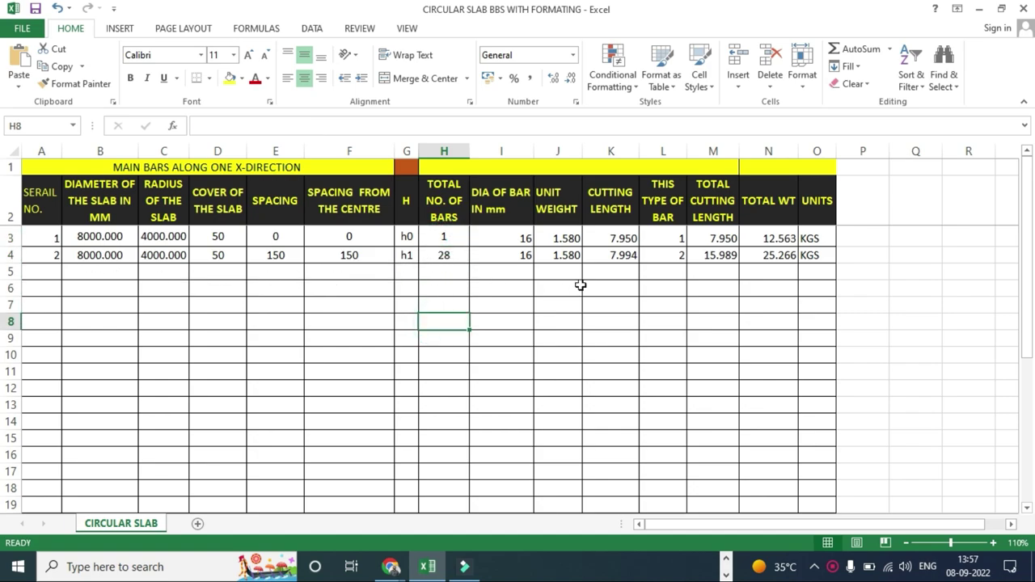
click(512, 254)
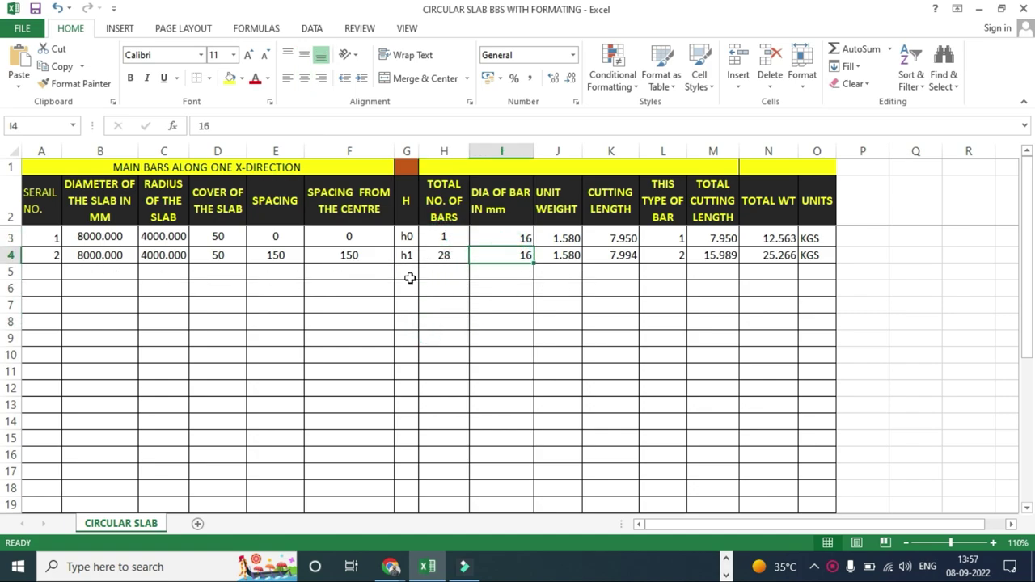
click(98, 255)
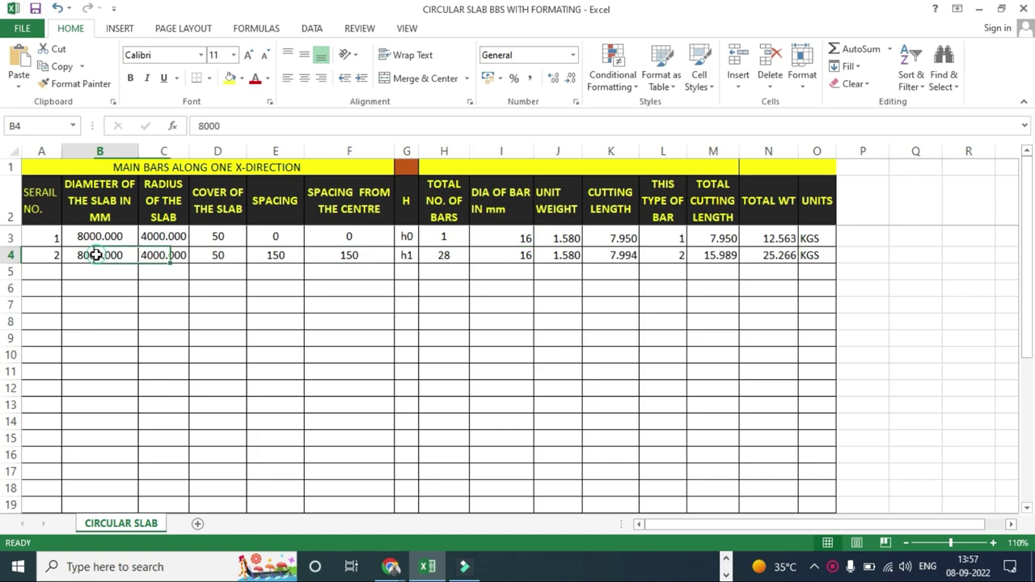
click(725, 566)
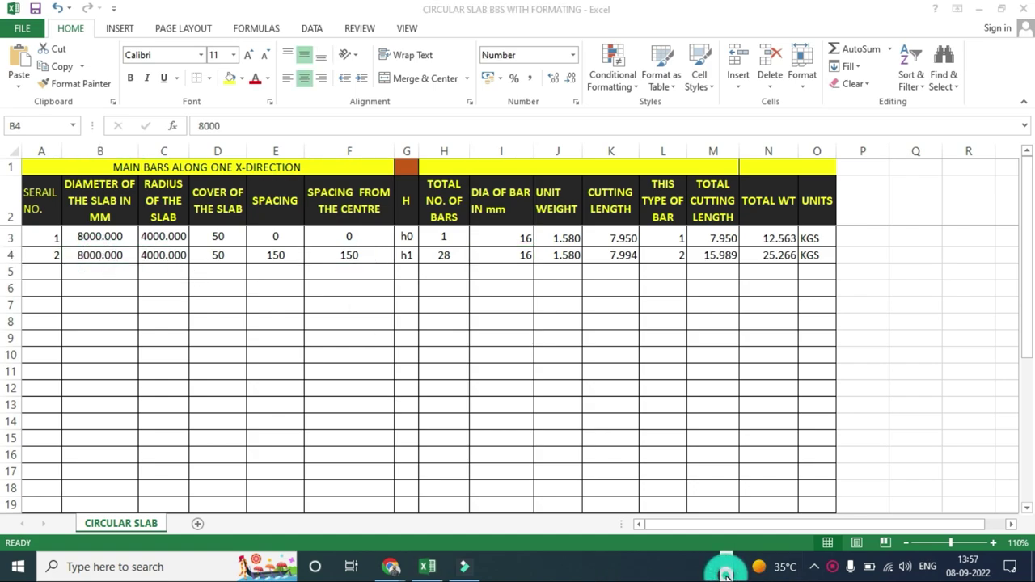
click(726, 560)
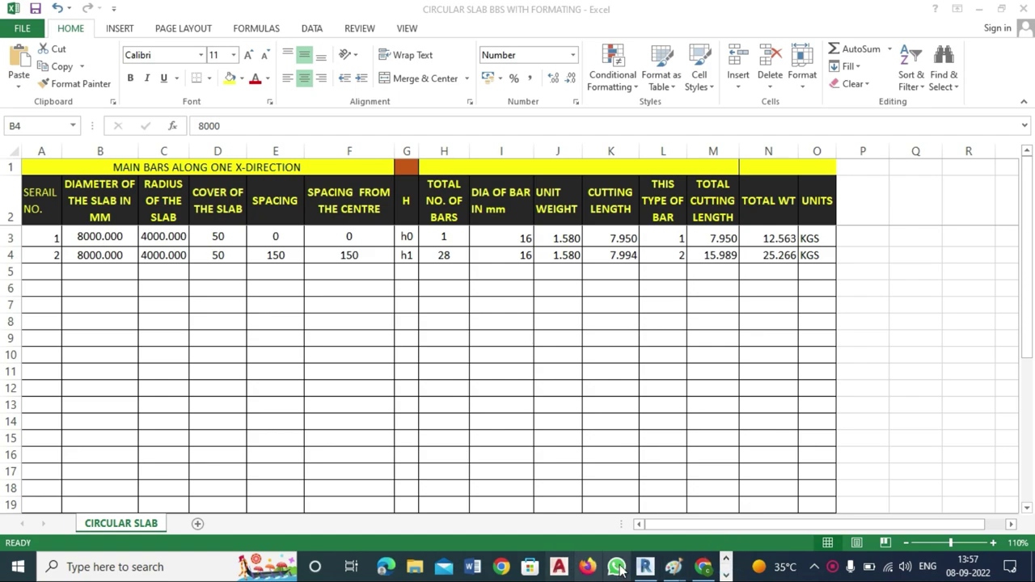
- Show the Paint slab sketch with the B = 3997.18 mm working, and briefly open the video editor
mouse_move(675, 571)
click(607, 508)
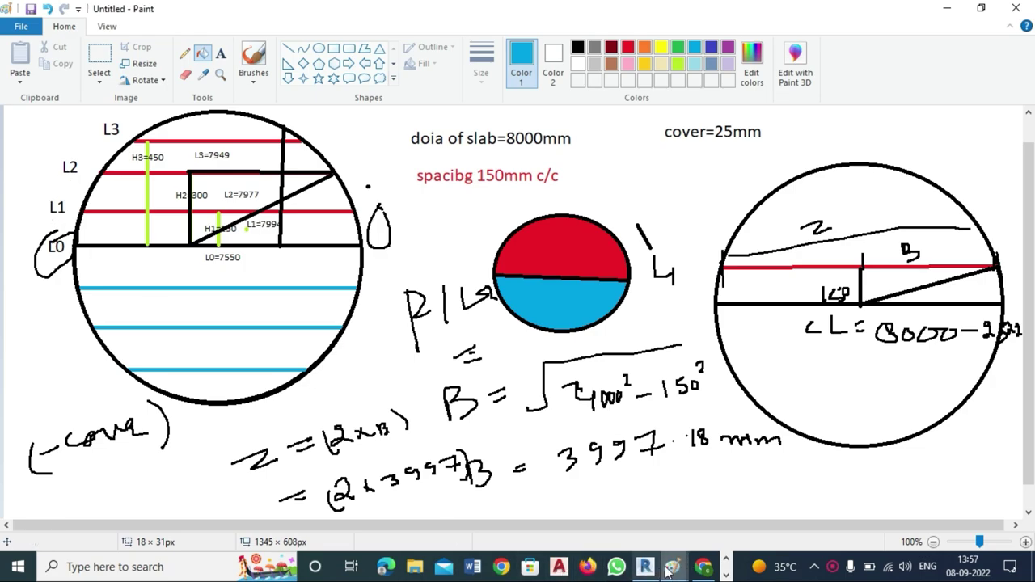
click(726, 576)
click(467, 567)
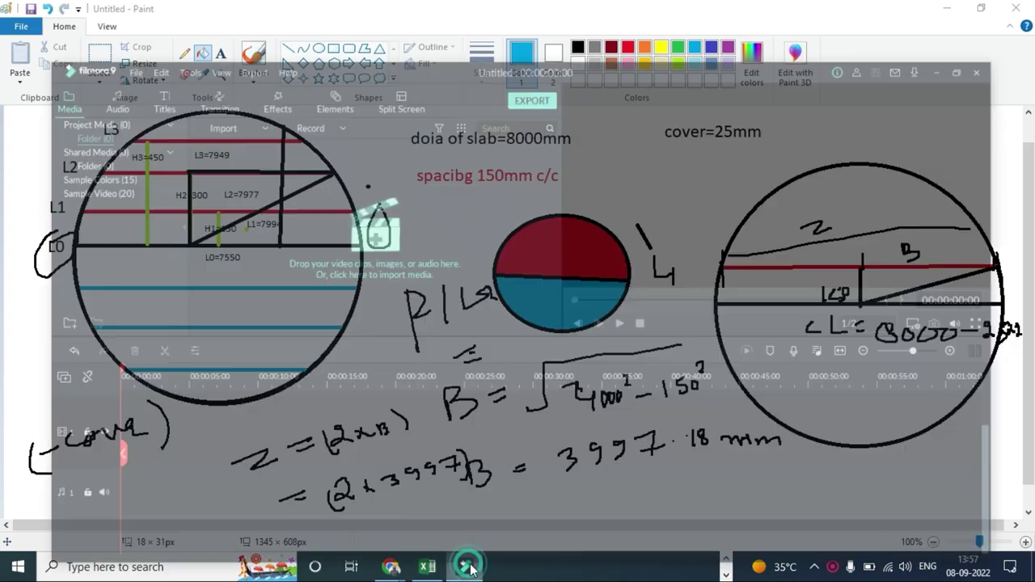
click(471, 568)
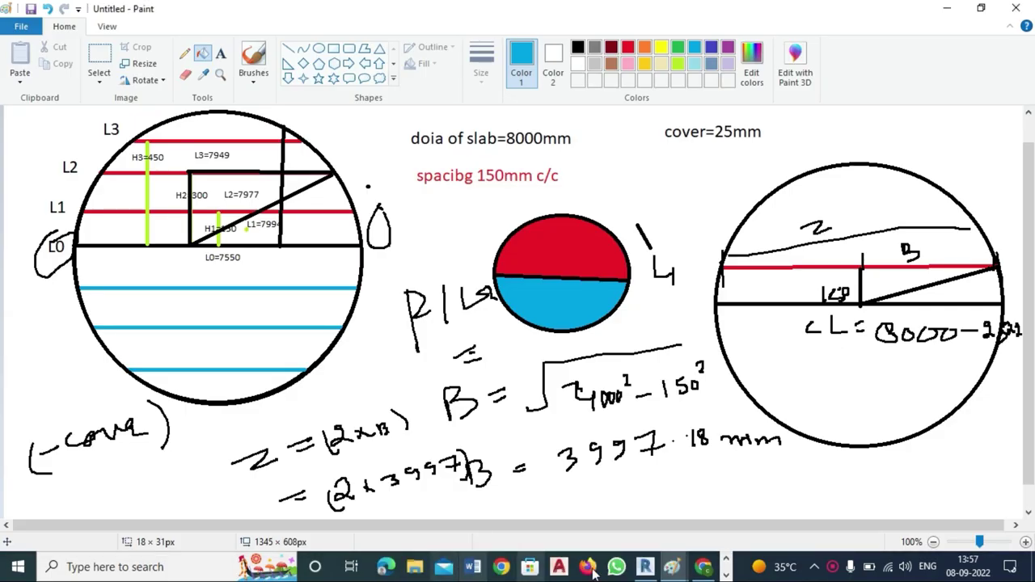
- Open and close the screen recorder's control panel, then return to the Excel schedule
right_click(830, 570)
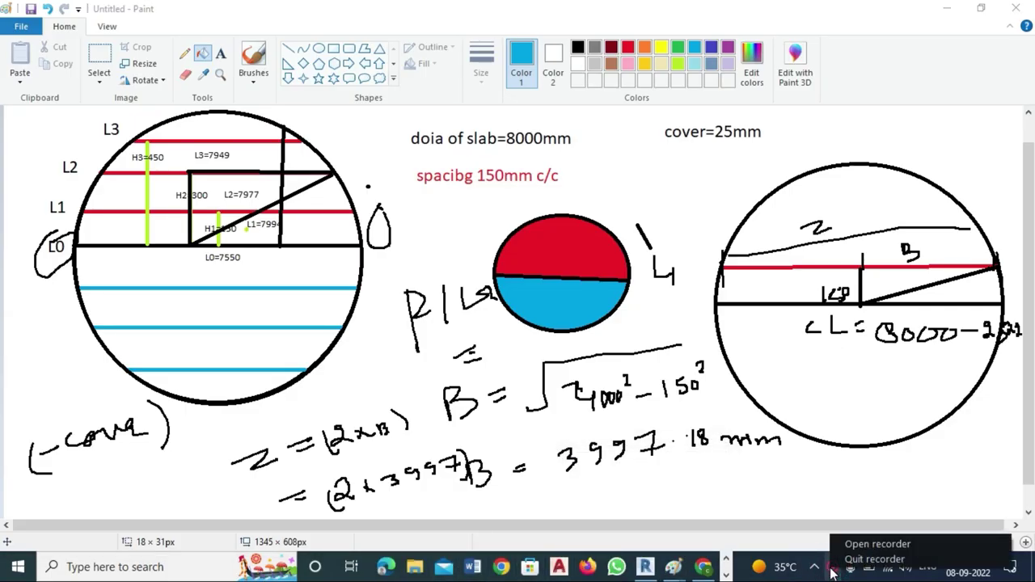
click(872, 545)
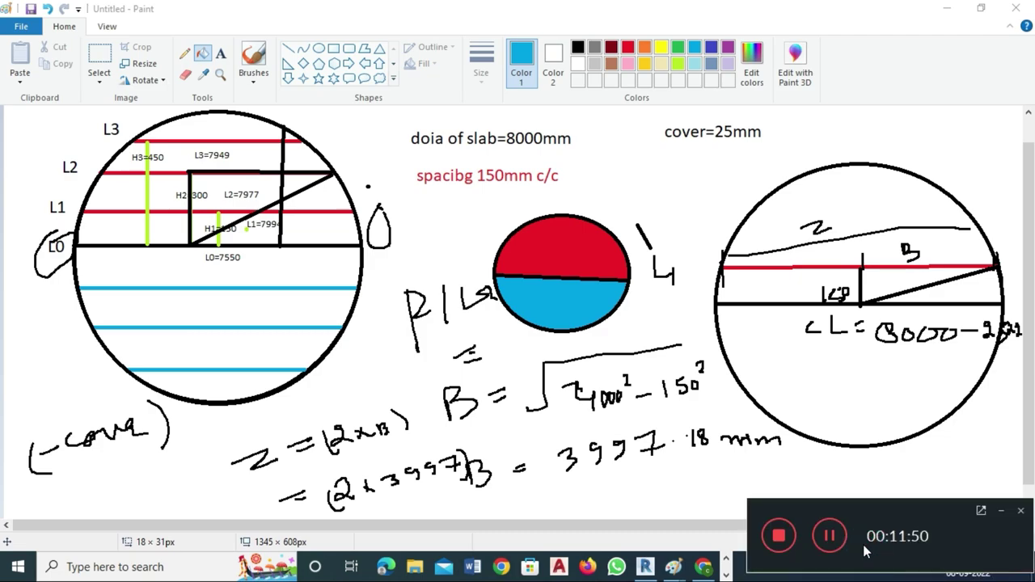
click(1000, 511)
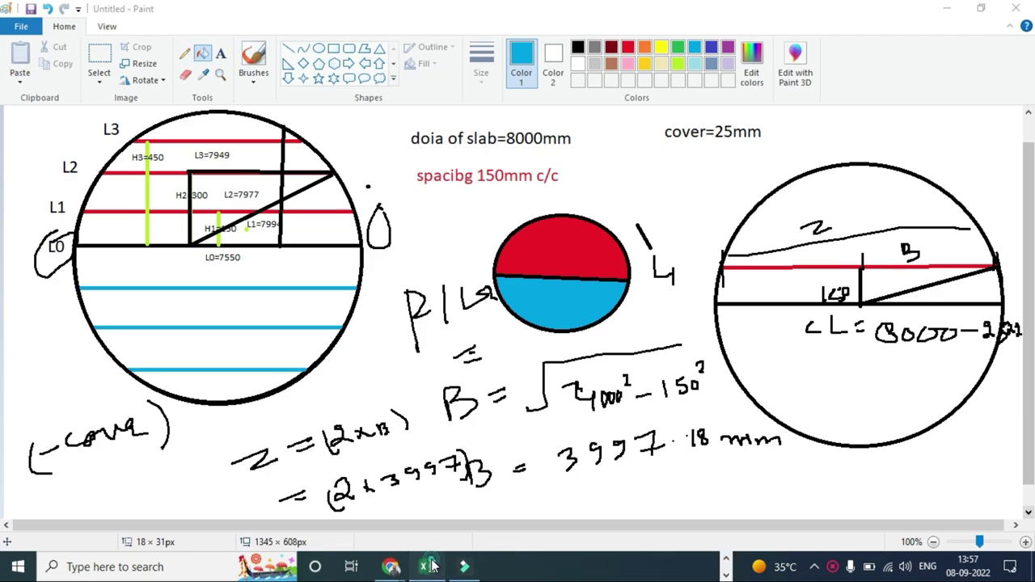
click(427, 566)
- Review H4 and J4, then start K4's formula with the radius squared: =(sqrt(C4*C4
click(497, 302)
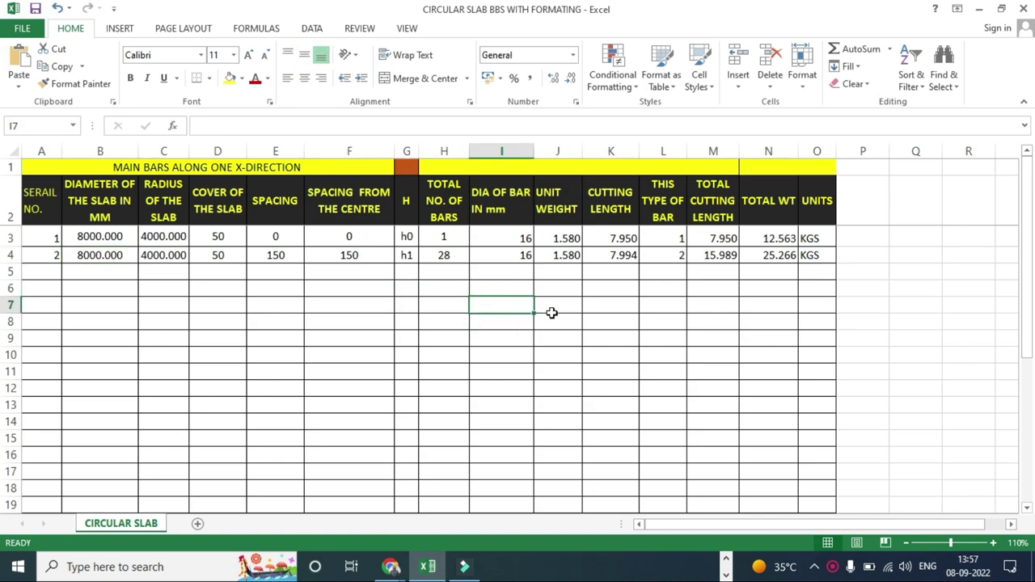
click(444, 254)
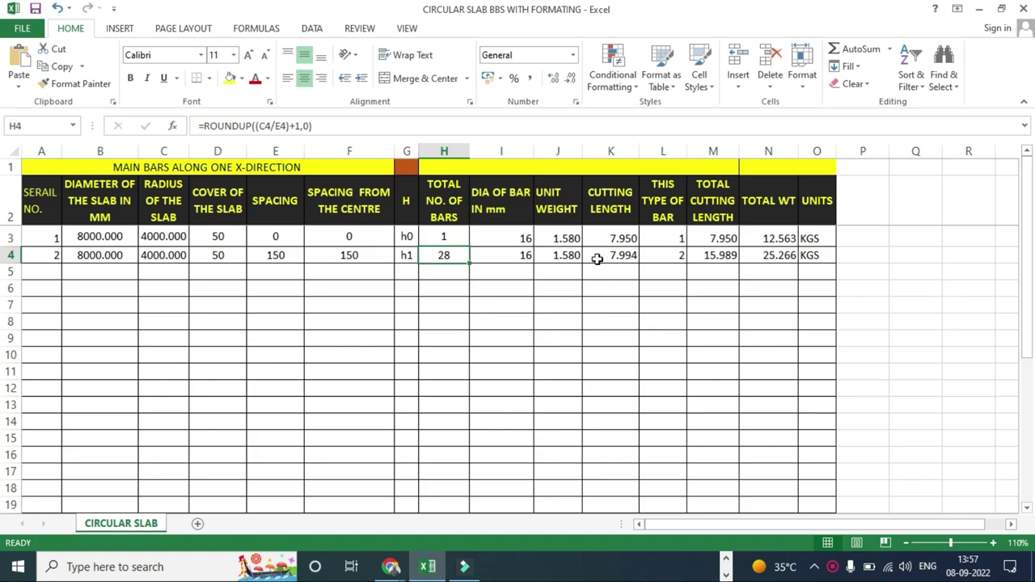
click(563, 257)
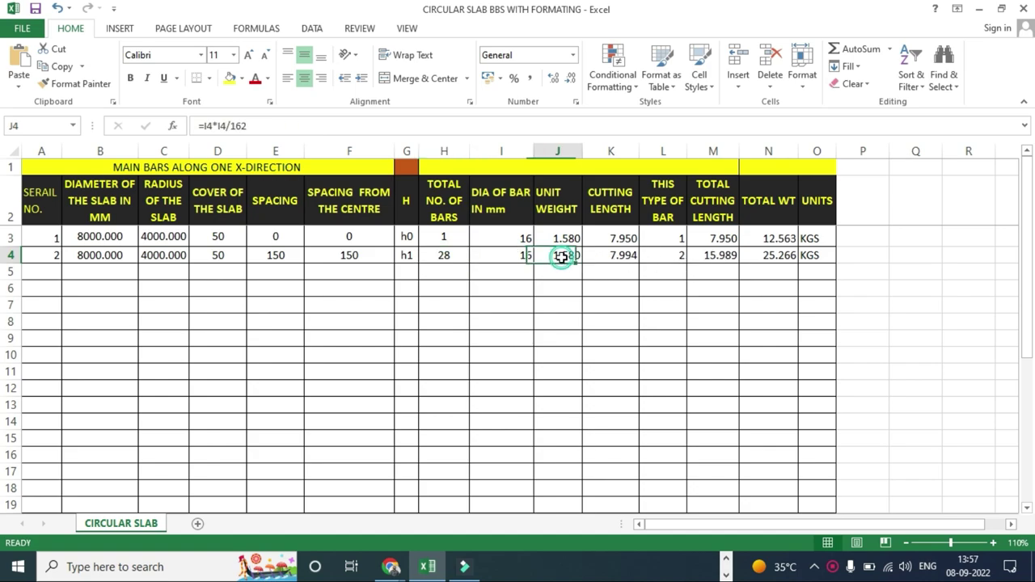
click(615, 258)
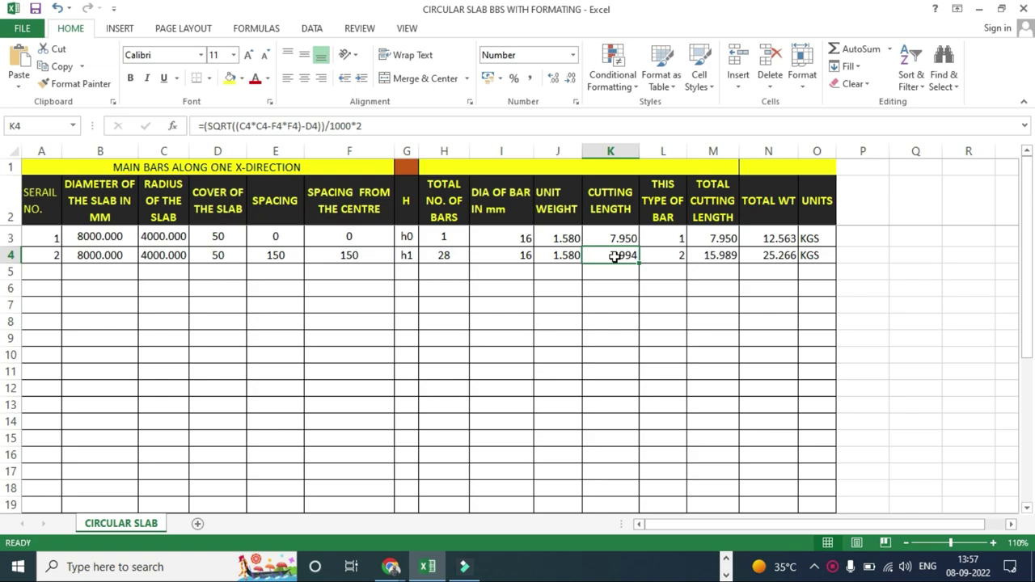
text(=)
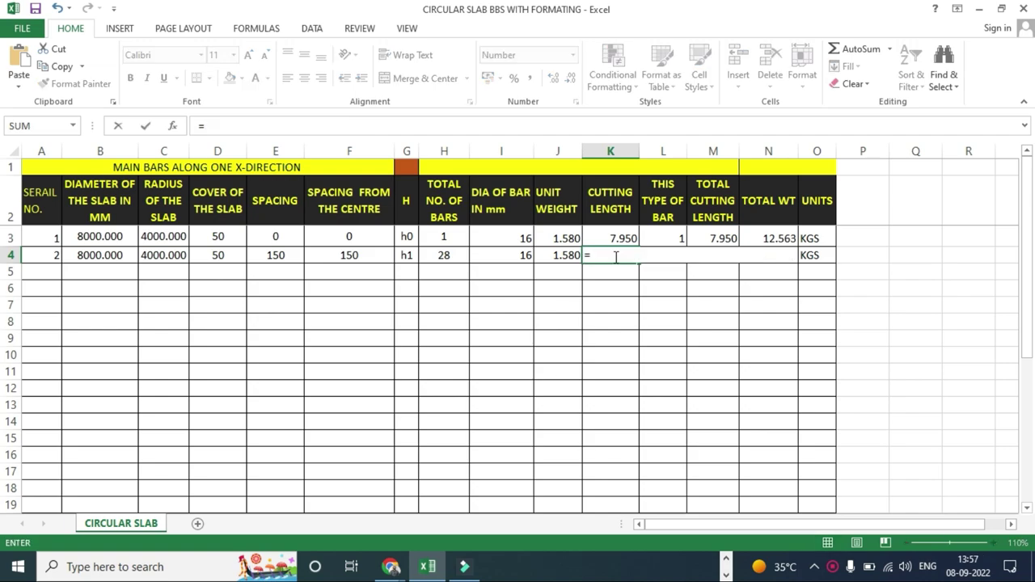
text(()
text(s)
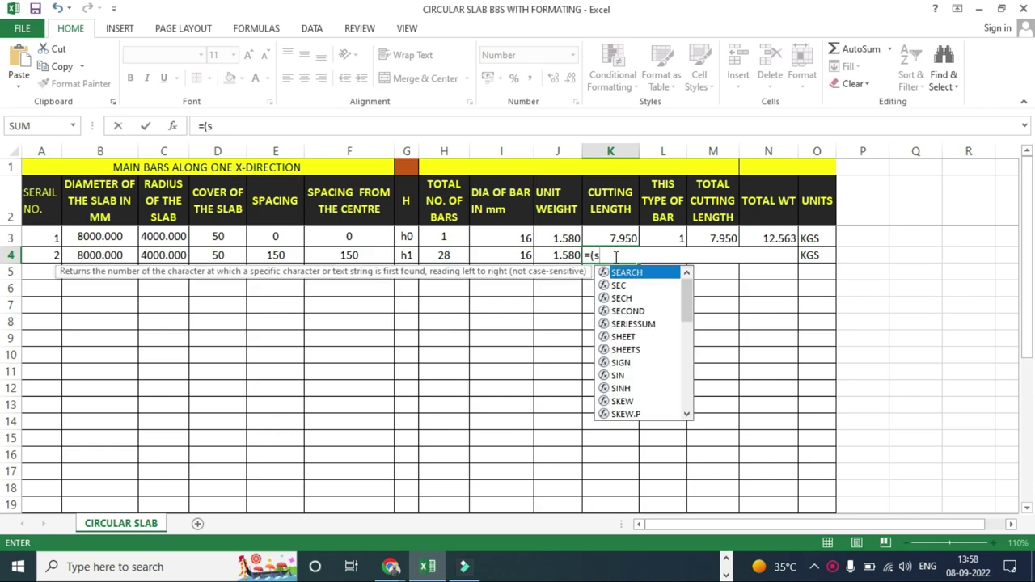
text(q)
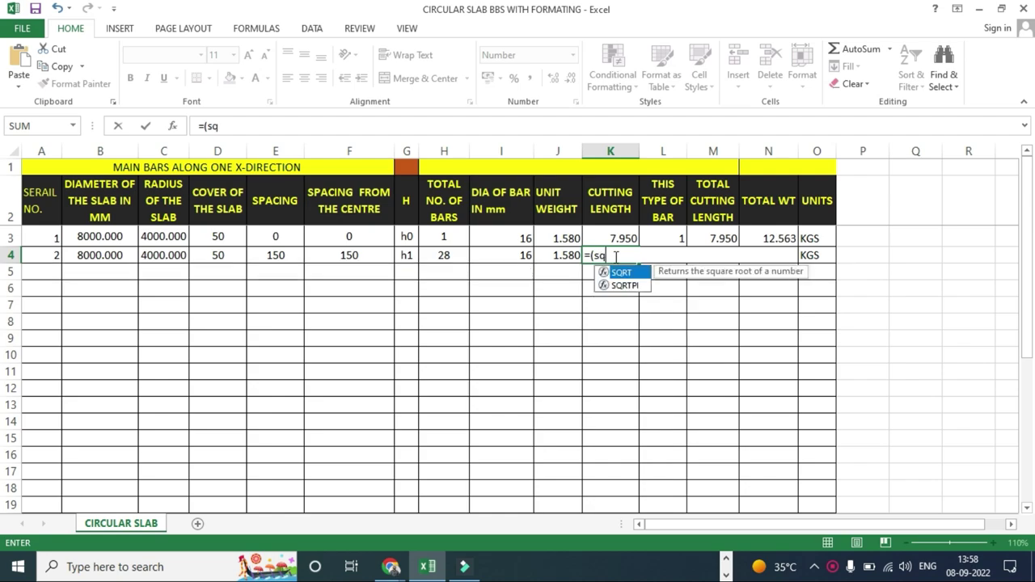
text(rt()
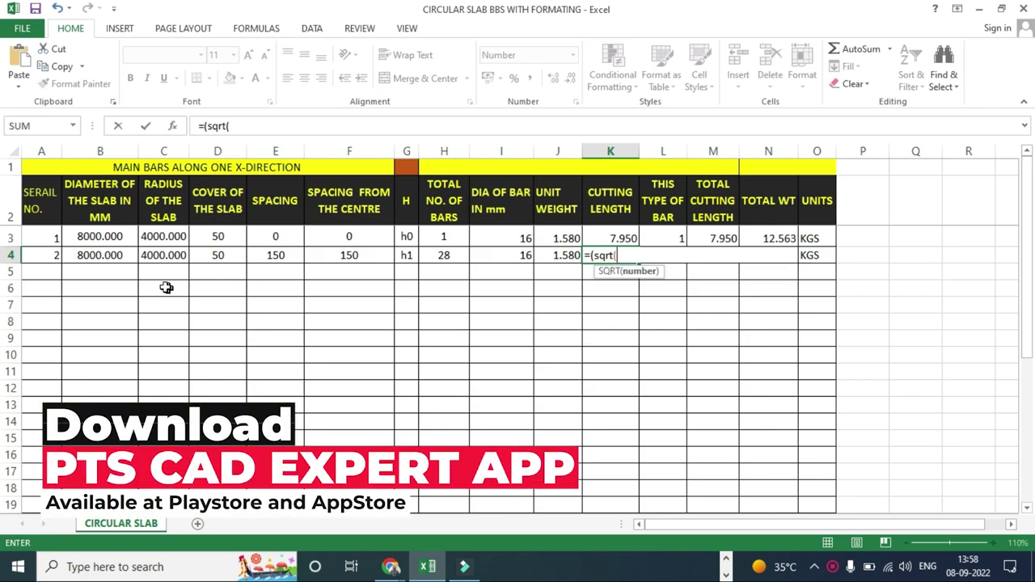
click(159, 255)
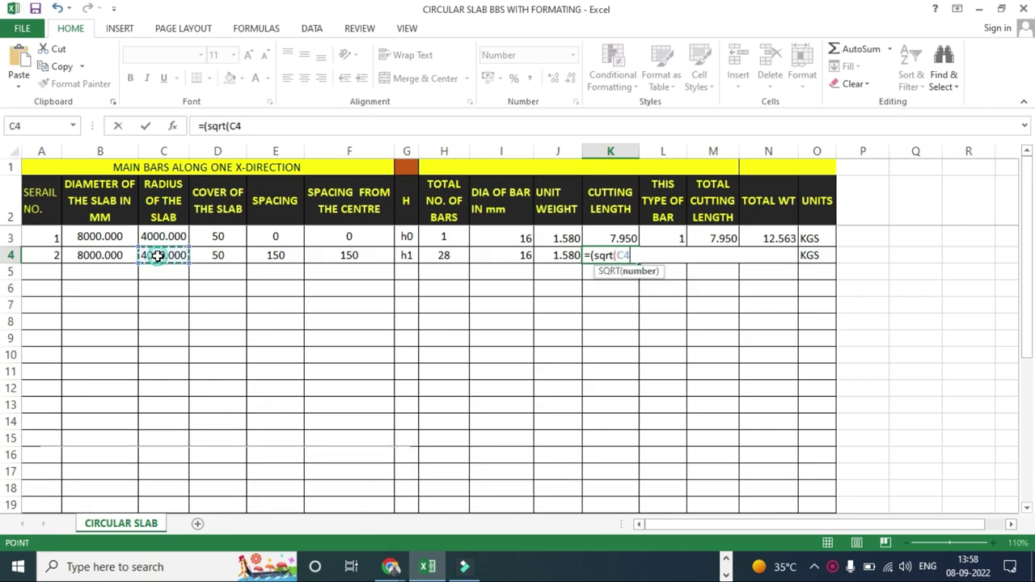
text(*)
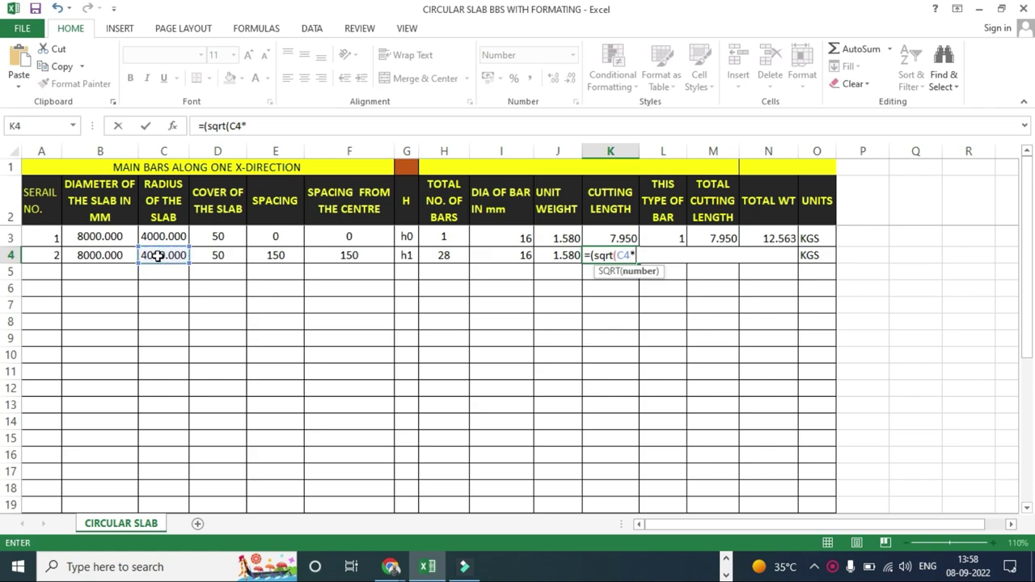
click(159, 256)
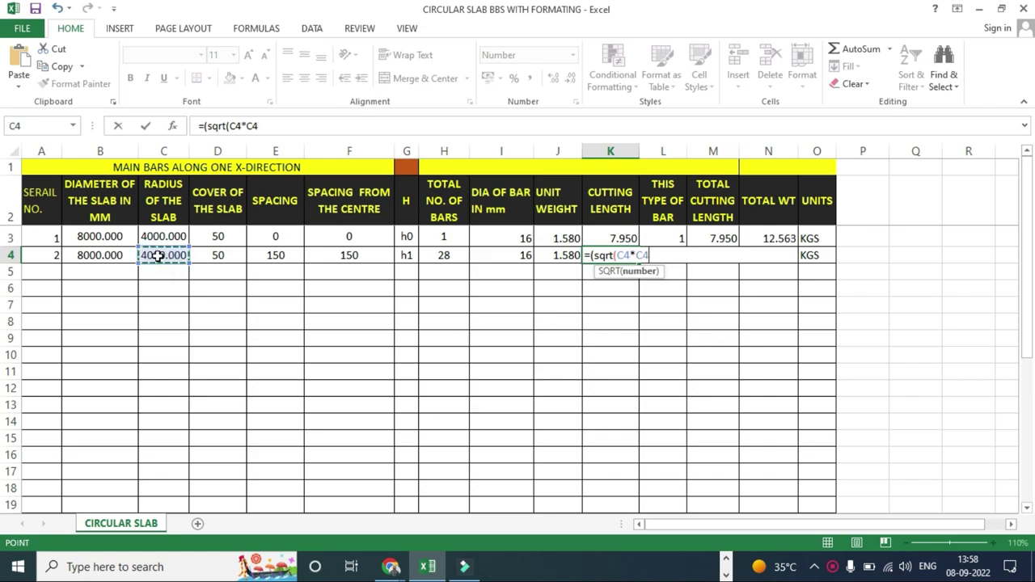
- Finish K4 by subtracting F4*F4 and converting to metres, giving h1 cutting length 3.947
text(-)
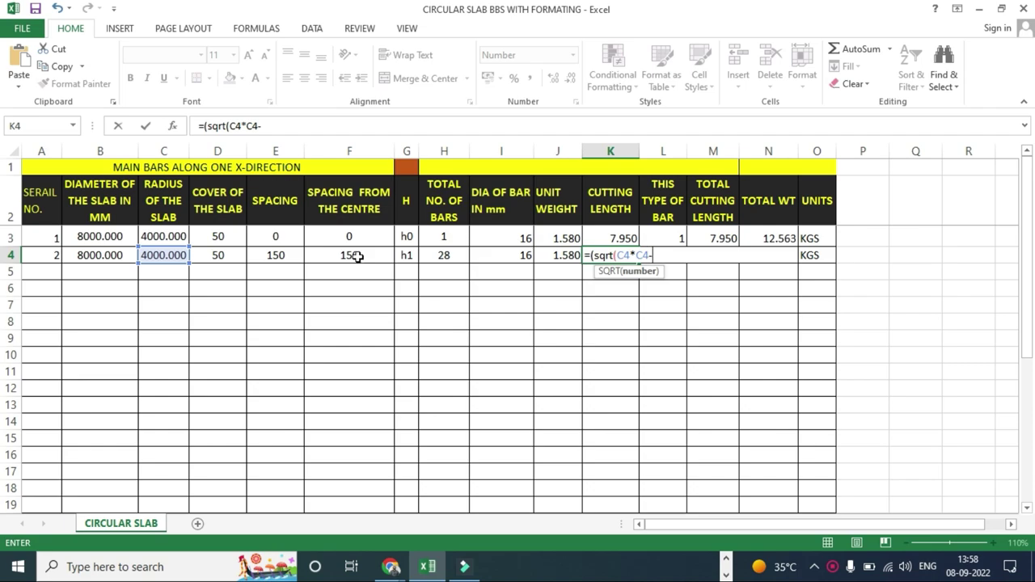
click(357, 255)
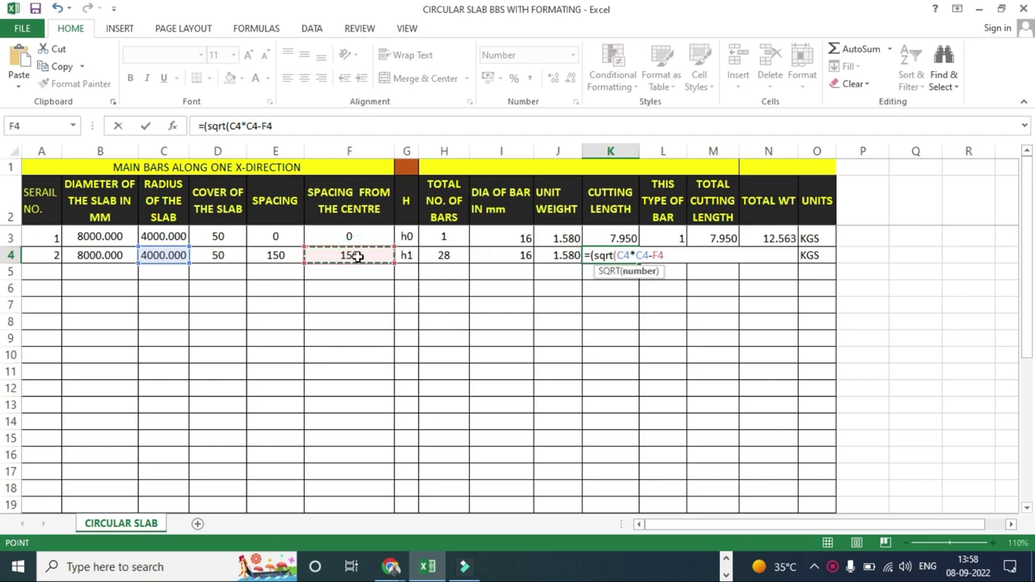
text(*)
click(357, 255)
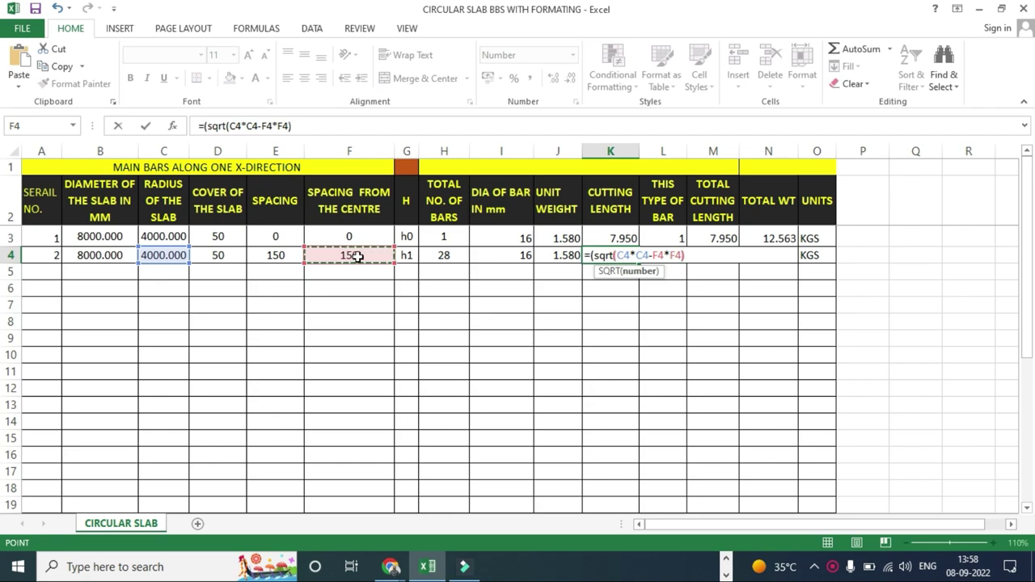
text())
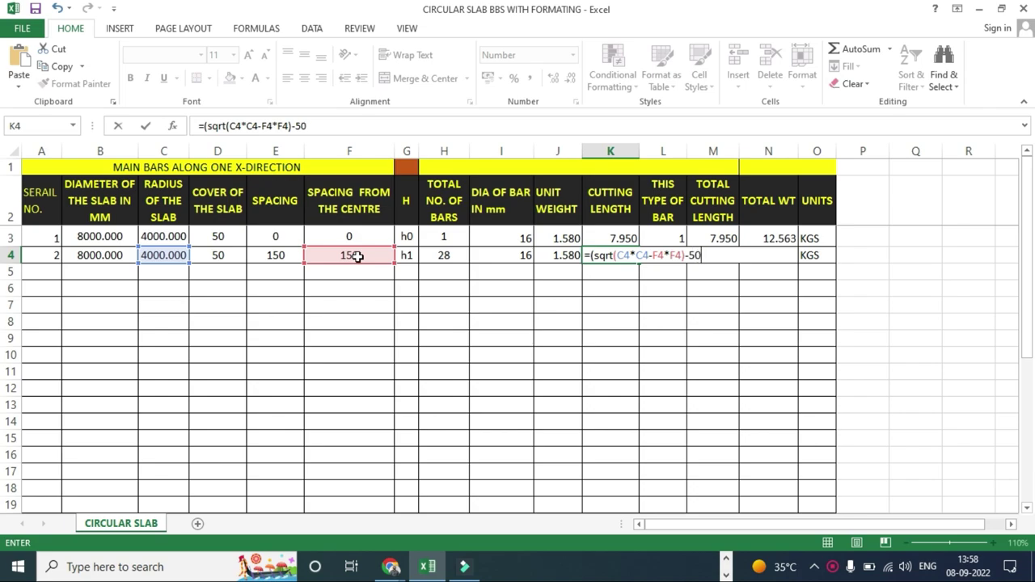
text(/1)
text(000)
key(Return)
click(656, 405)
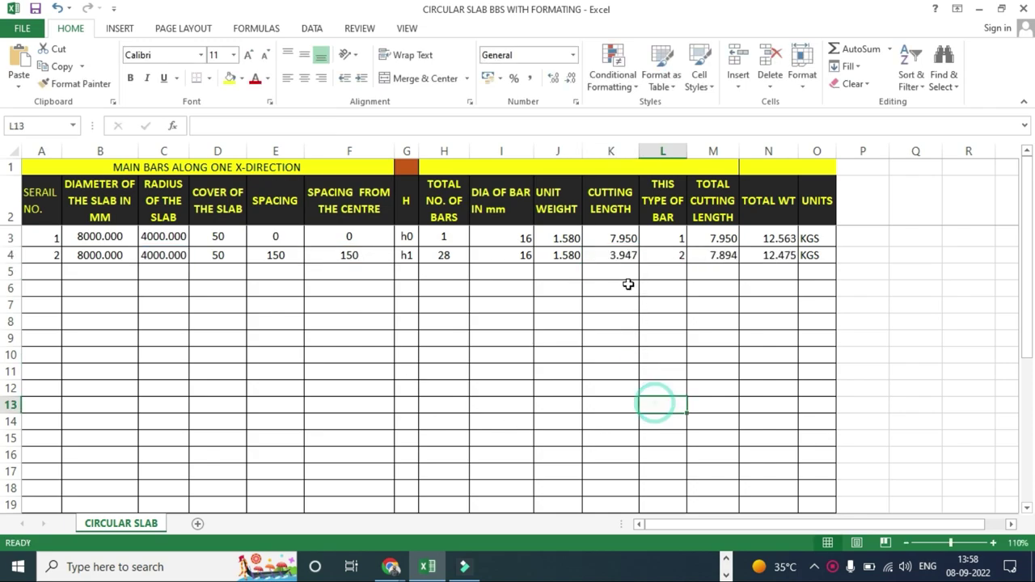
- Multiply K4's formula by 2, so h1 cutting length is 7.894 and weight 24.950 KGS
click(610, 267)
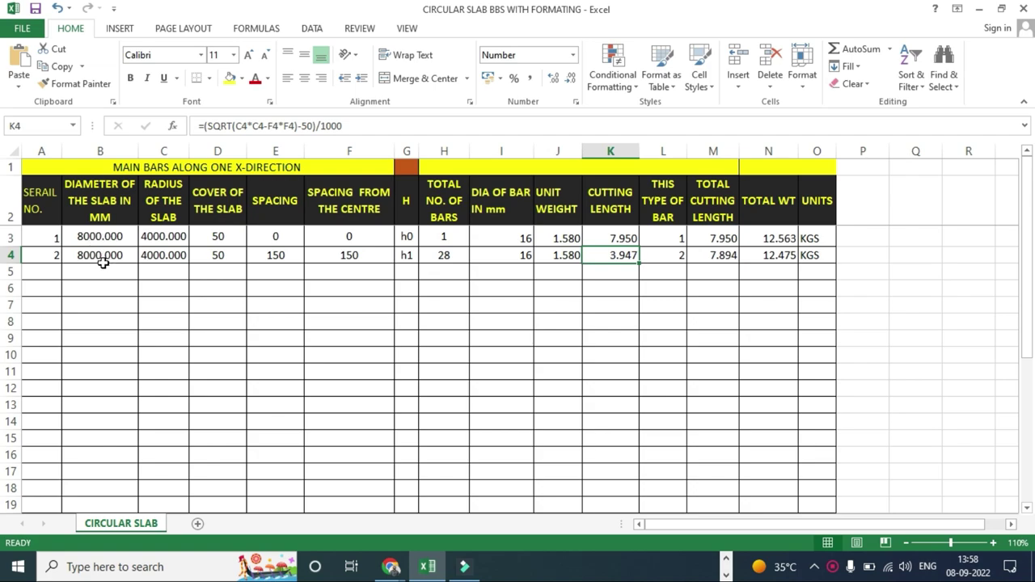
click(619, 252)
click(372, 125)
text(*)
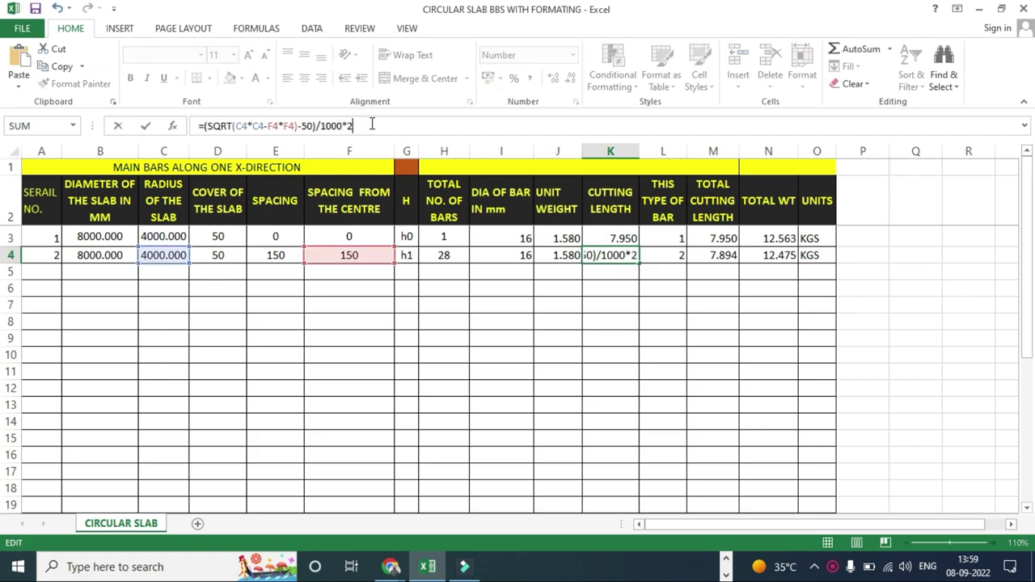
key(Return)
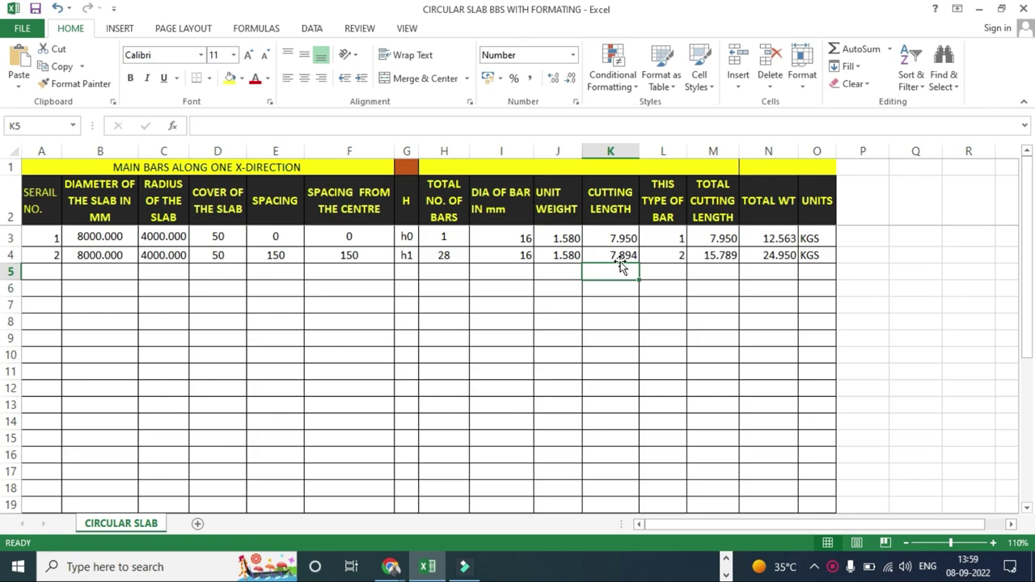
click(635, 276)
click(607, 250)
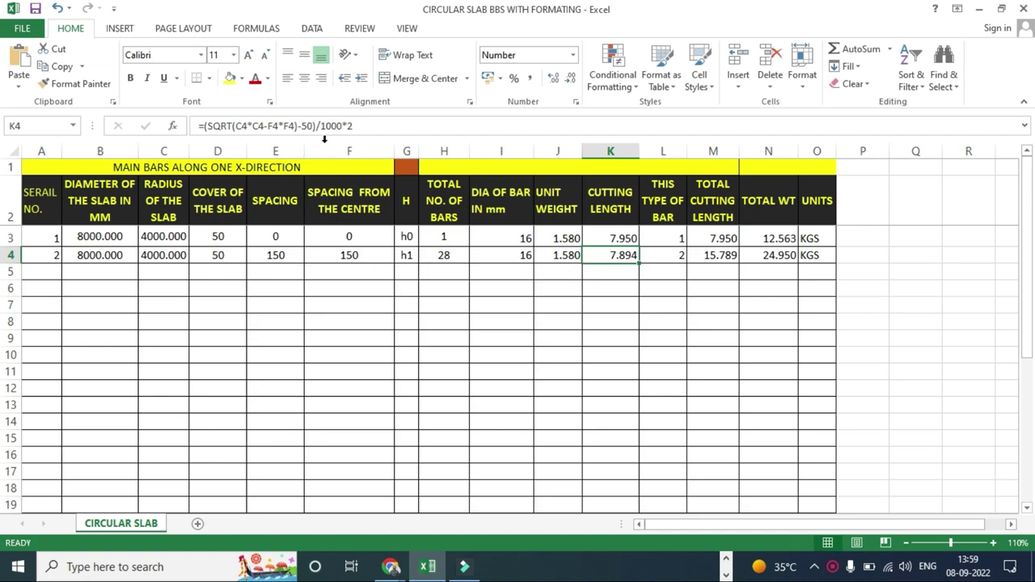
- Replace the fixed 50 in K4's formula with a reference to cover D4, keeping 7.894
double_click(620, 255)
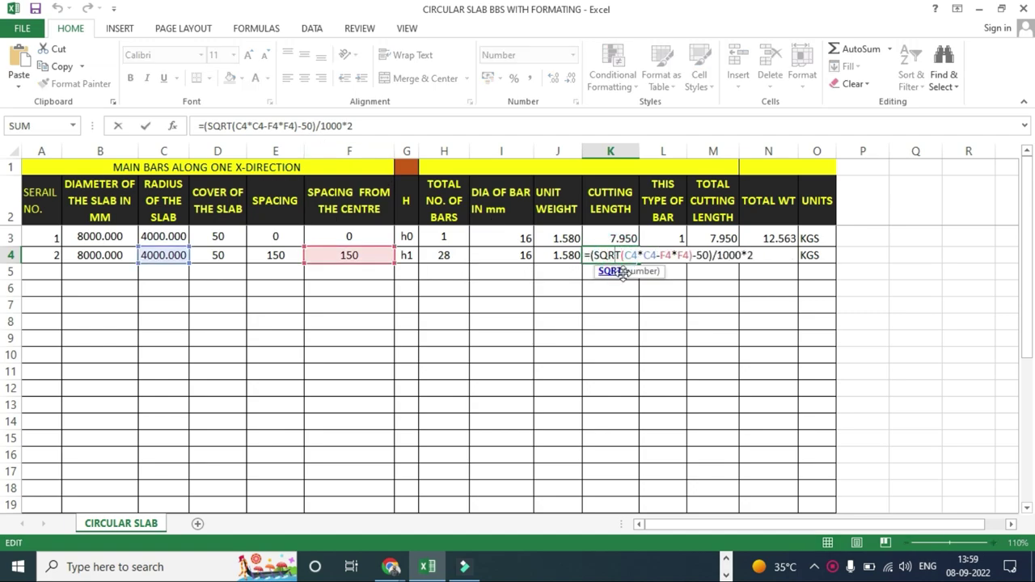
click(705, 256)
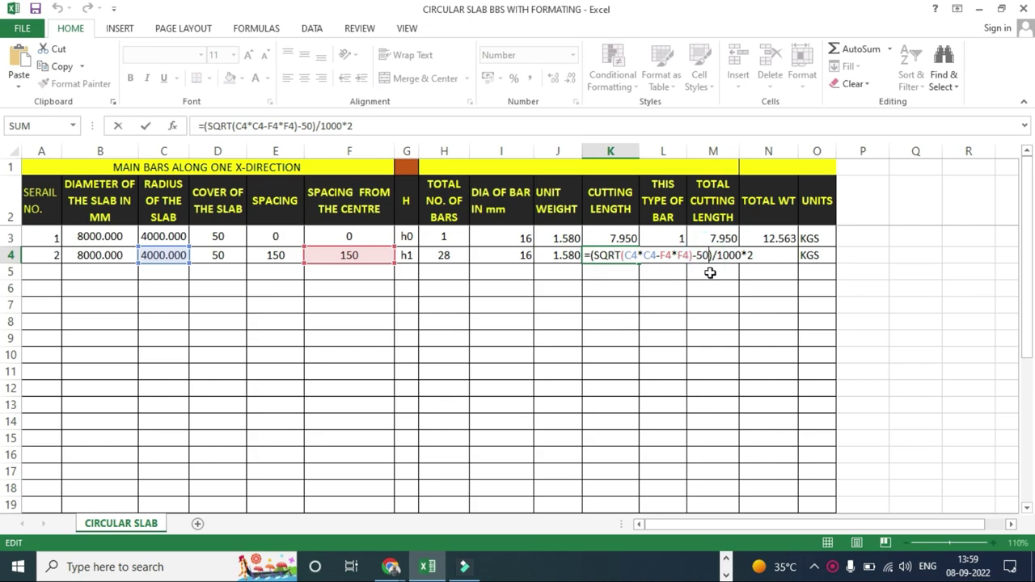
key(BackSpace)
key(BackSpace)
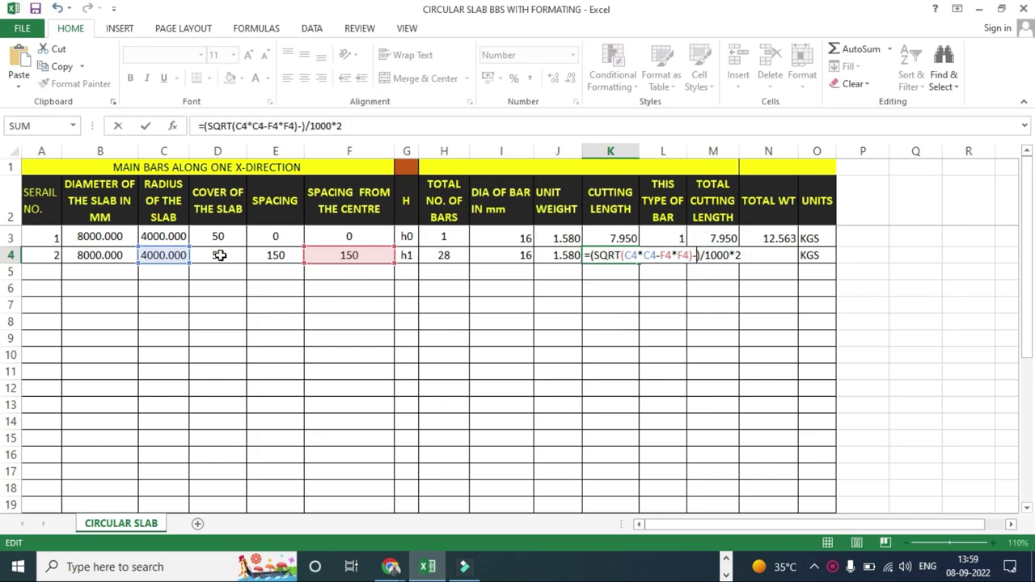
click(219, 255)
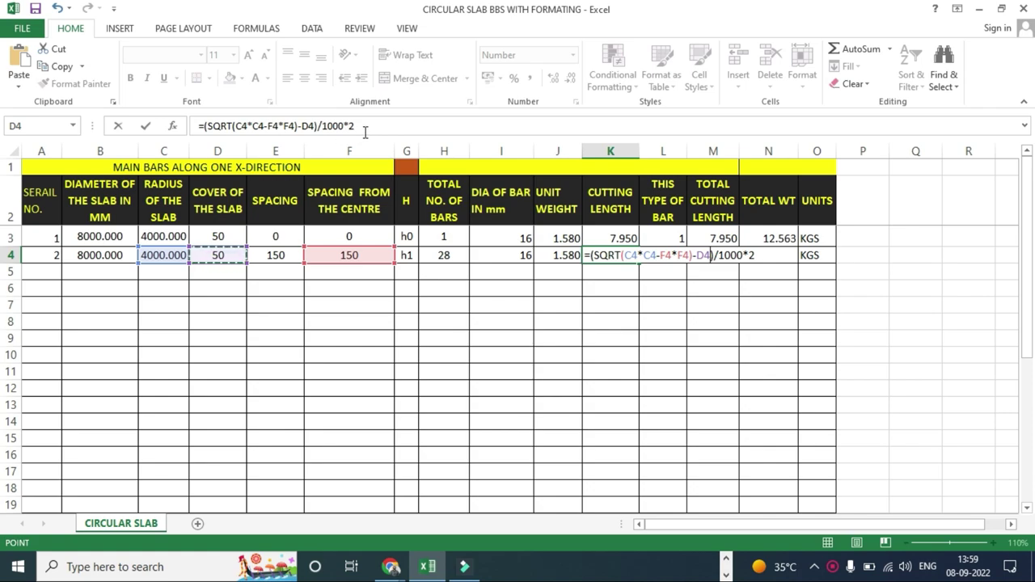
key(Return)
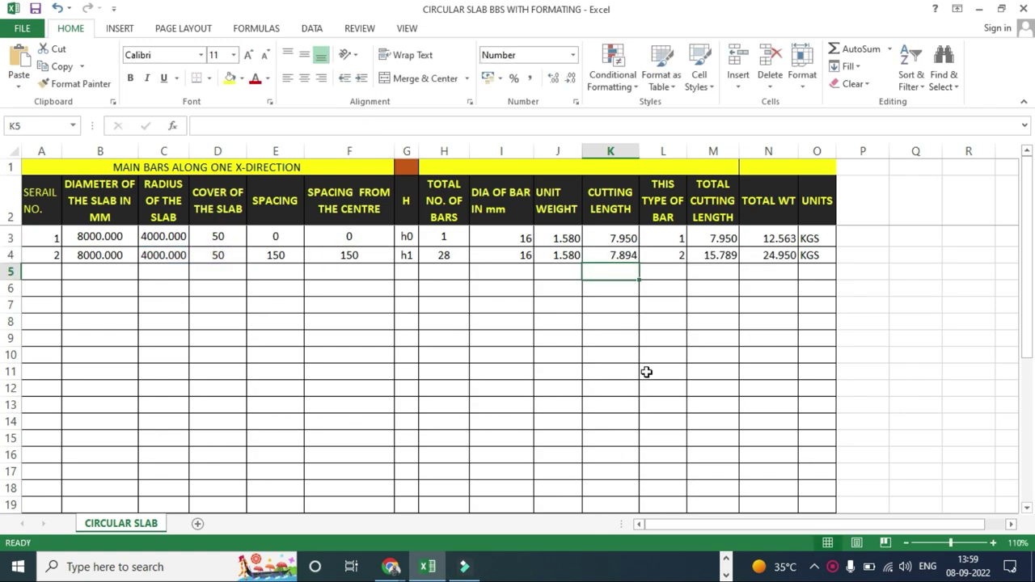
click(670, 255)
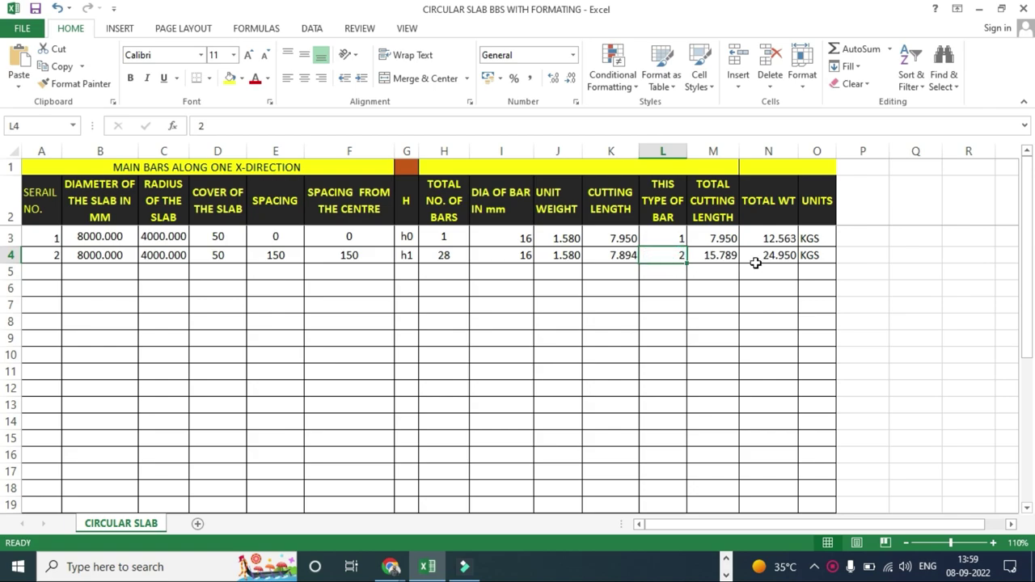
- Fill the diameter 8000 from B4 and the radius formula from C4 down to row 30
click(718, 253)
click(770, 257)
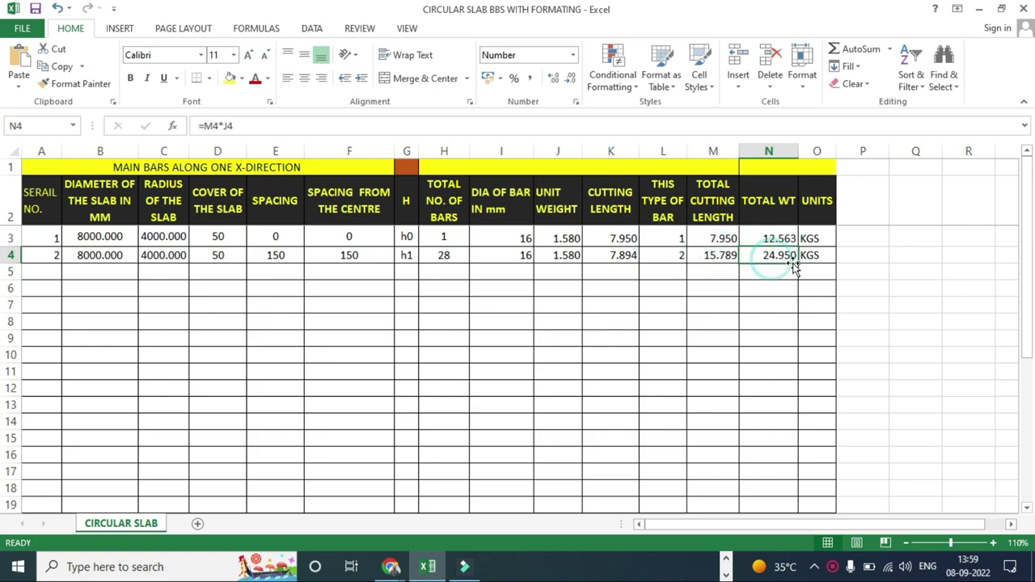
click(101, 254)
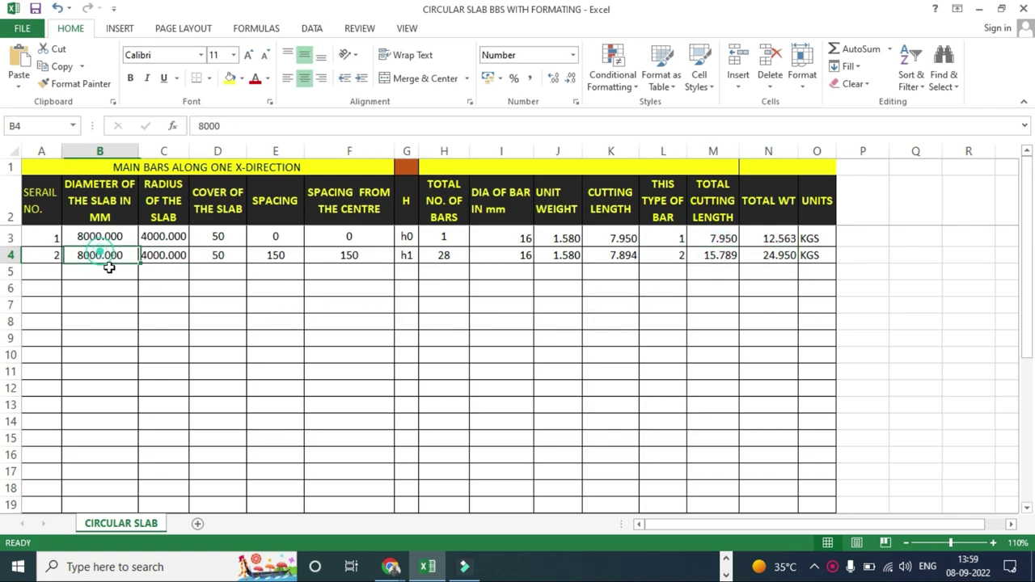
drag(136, 263, 104, 485)
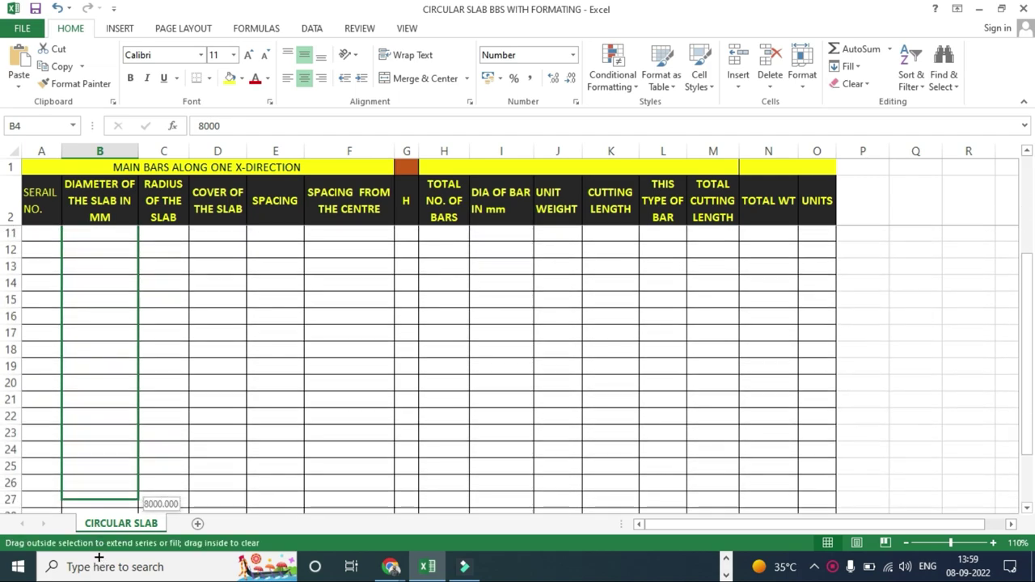
scroll(234, 405, up, 4)
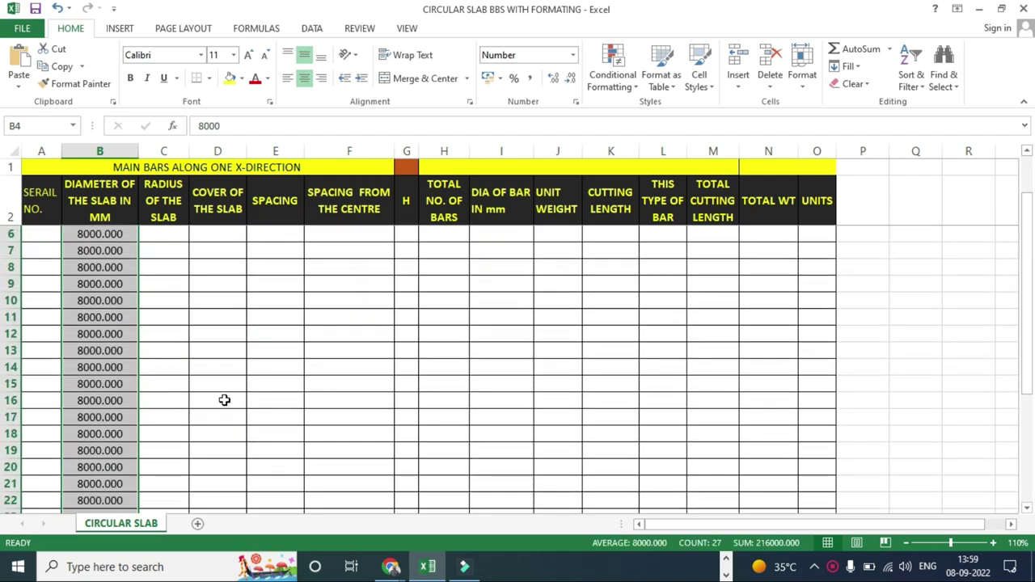
click(162, 254)
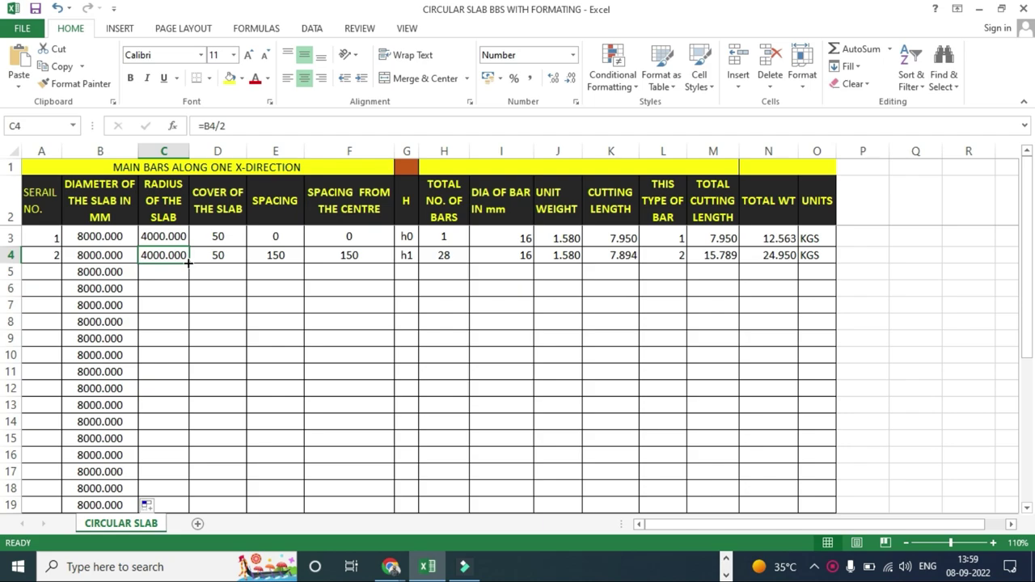
drag(187, 261, 175, 542)
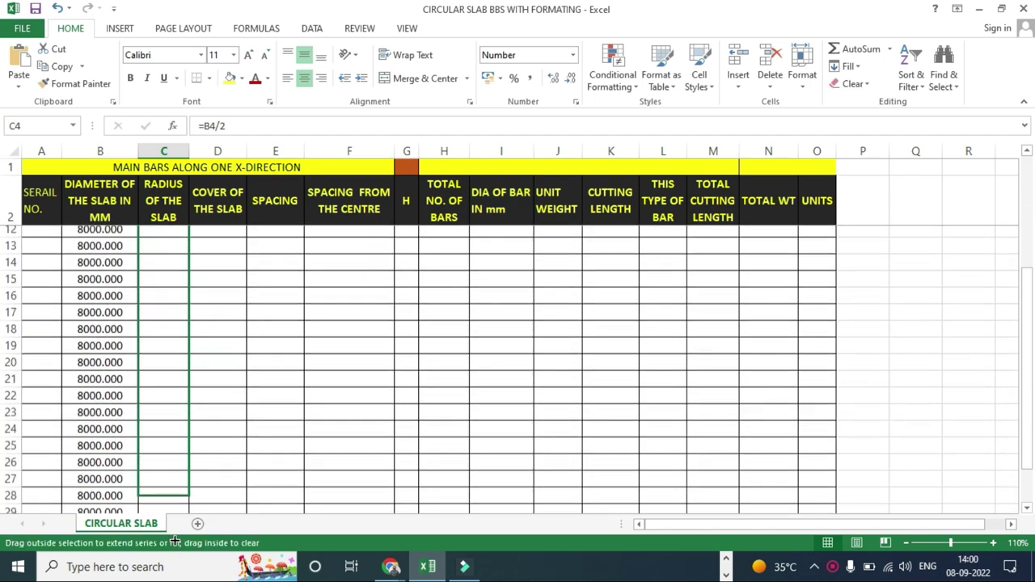
drag(175, 542, 167, 498)
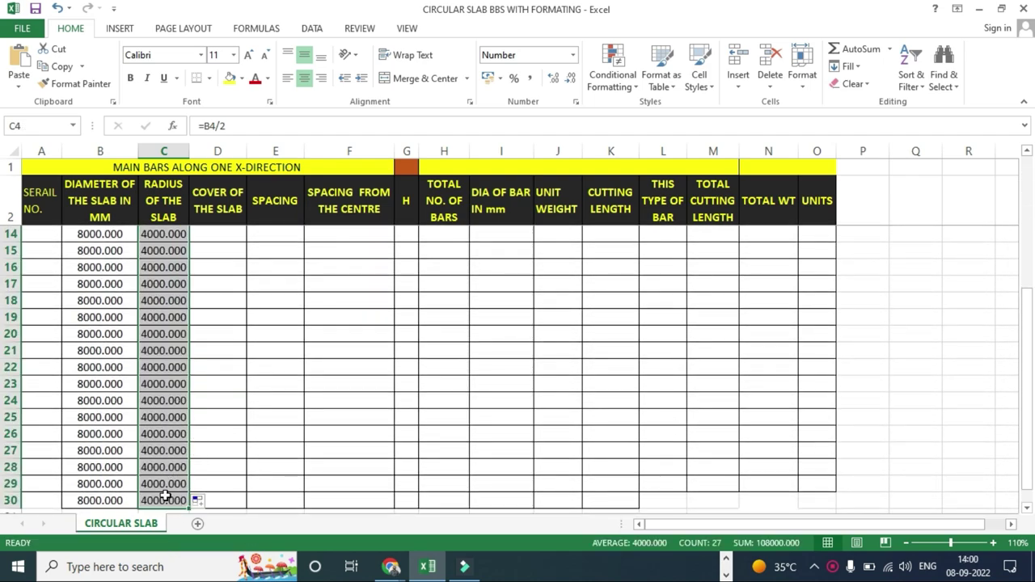
scroll(165, 495, down, 1)
scroll(215, 411, up, 5)
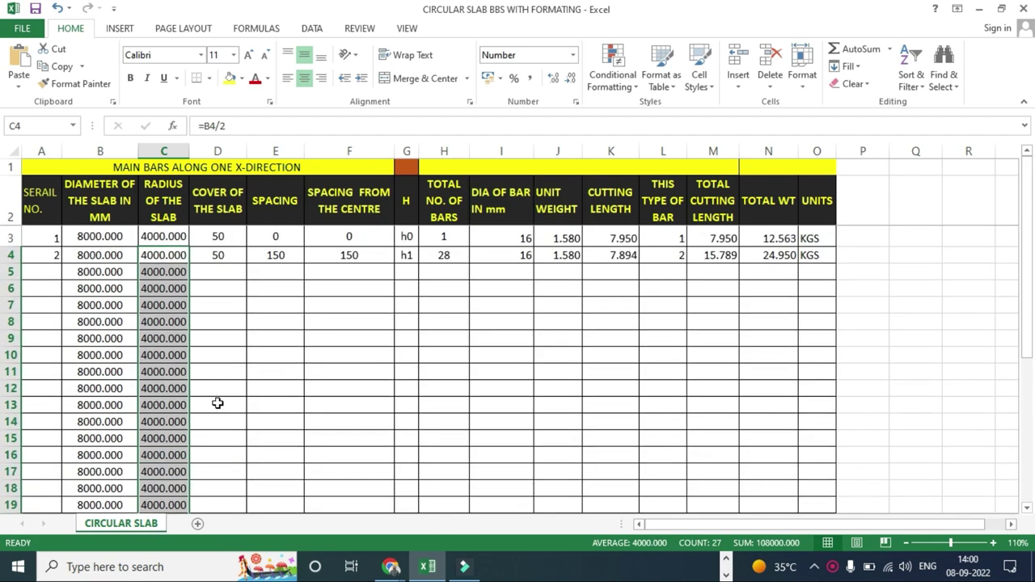
- Fill the cover 50 from D4 and the spacing 150 from E4 down the schedule
click(217, 253)
double_click(247, 262)
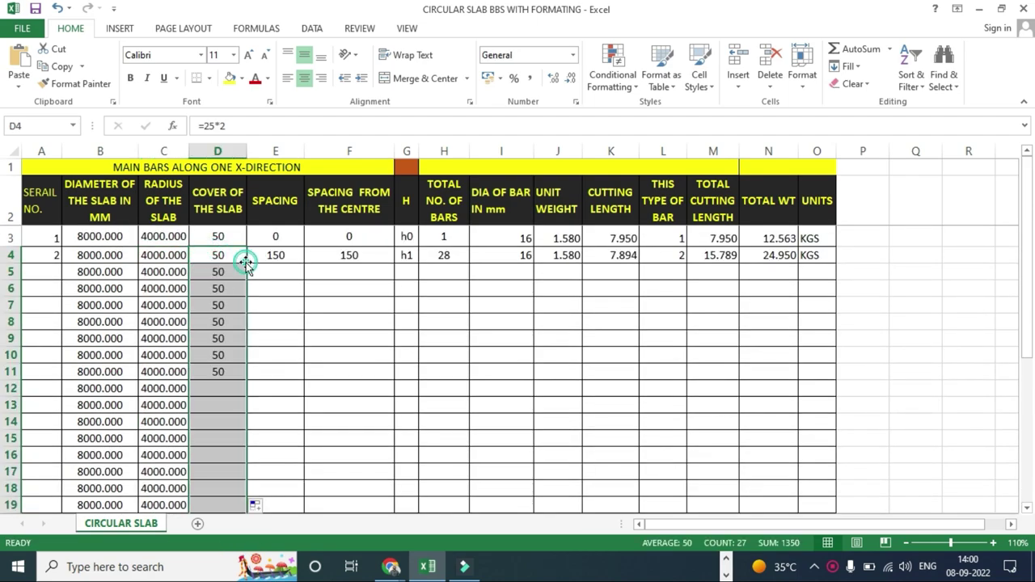
click(276, 255)
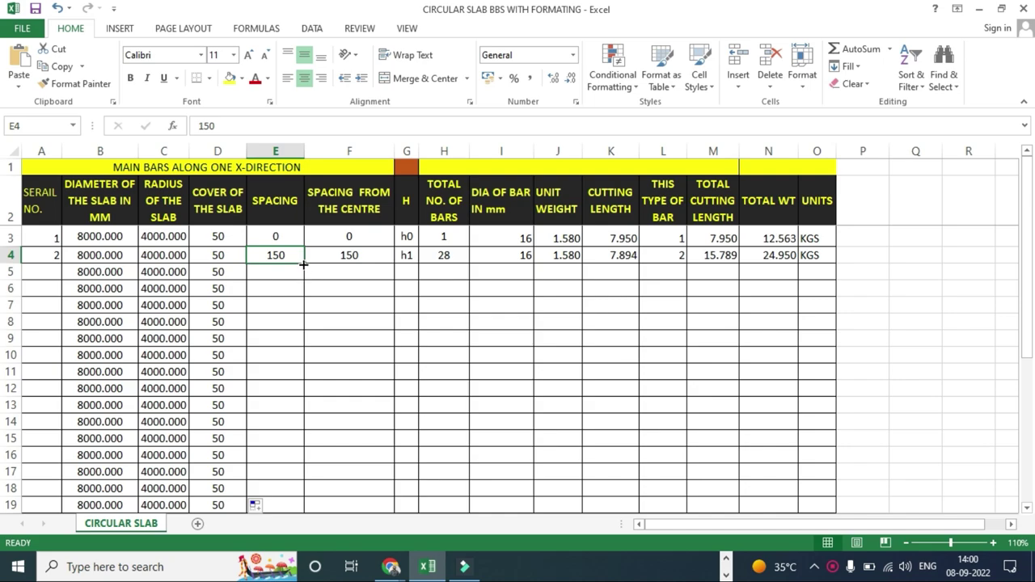
double_click(303, 264)
click(361, 271)
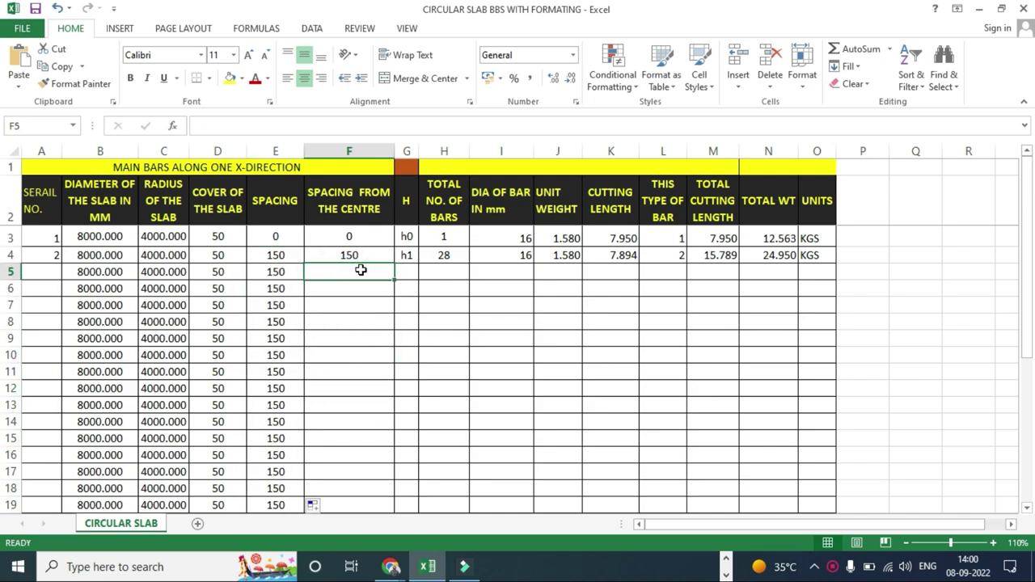
- Enter =F4+E4 in F5 and fill it to F30, accumulating 300 up to 4050
text(=)
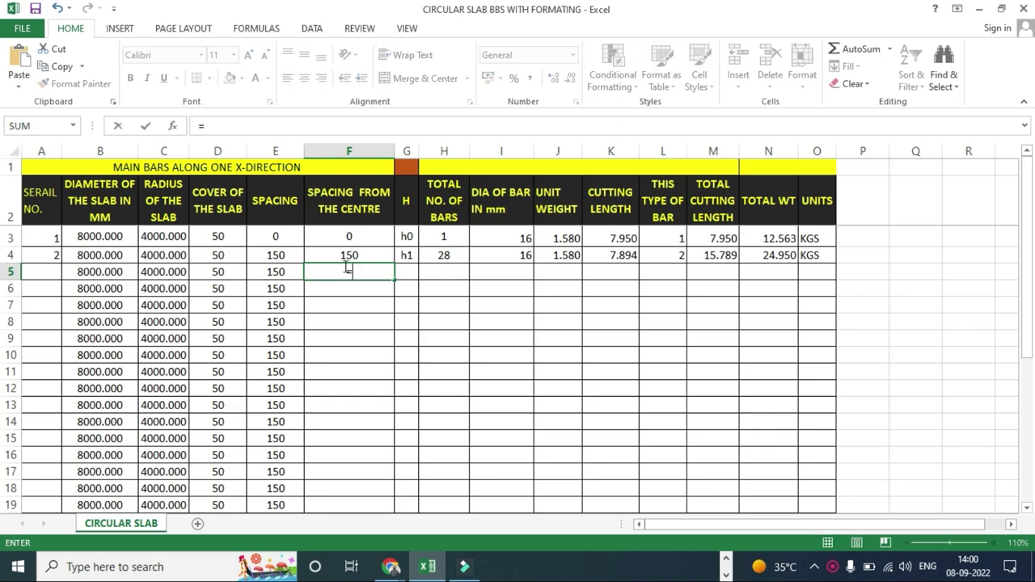
click(344, 255)
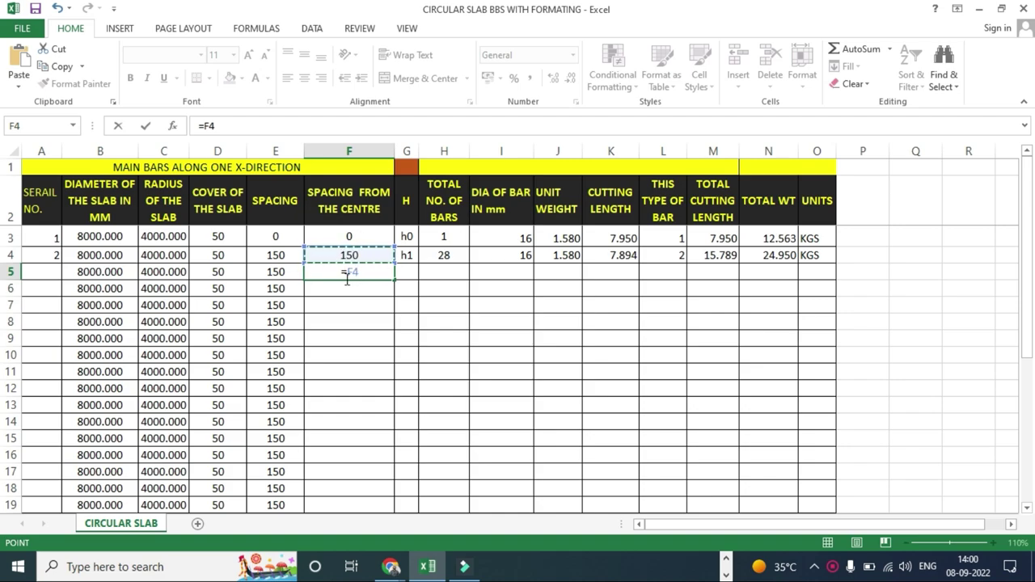
text(+)
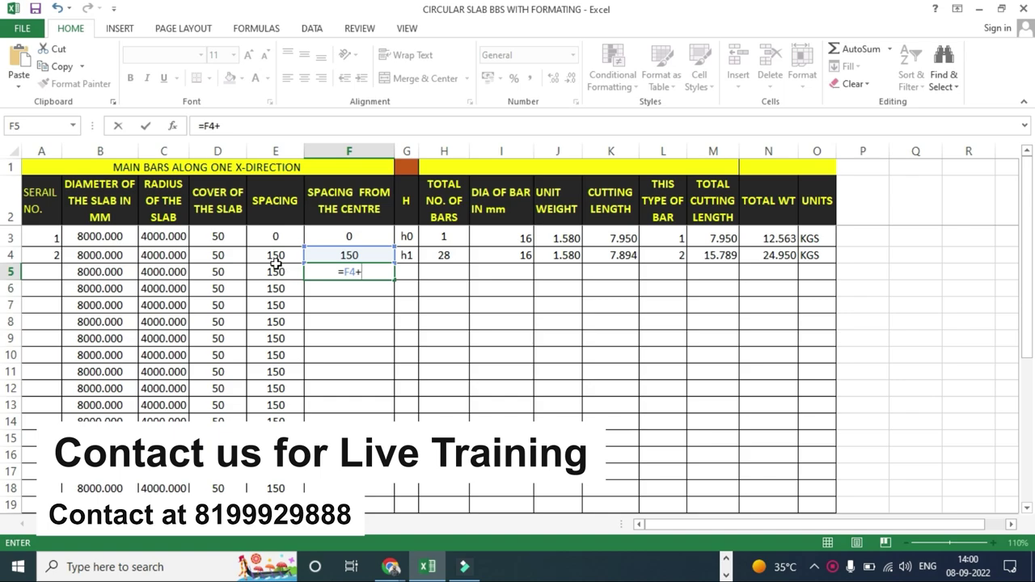
click(276, 259)
key(Return)
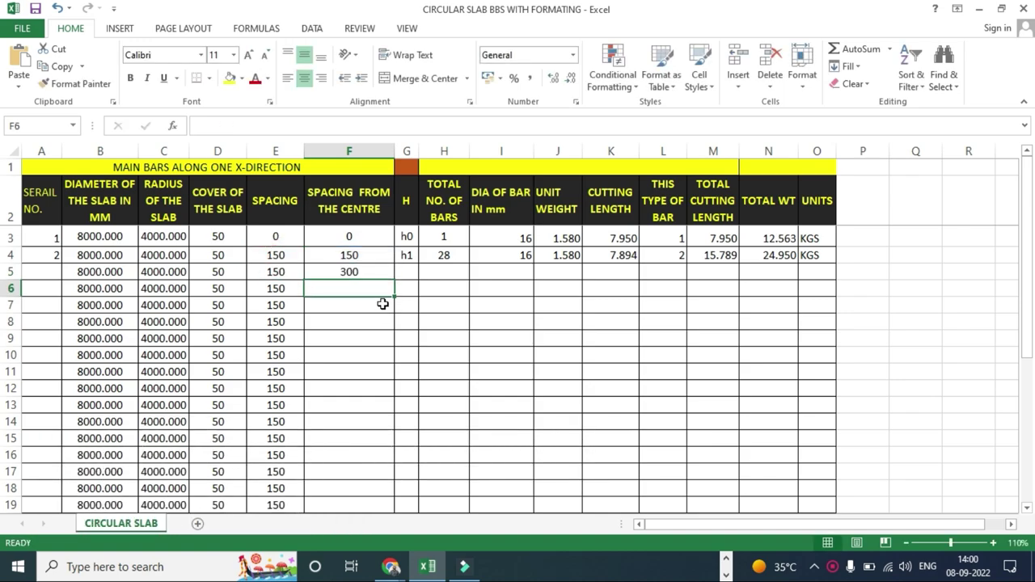
click(348, 272)
drag(394, 280, 394, 436)
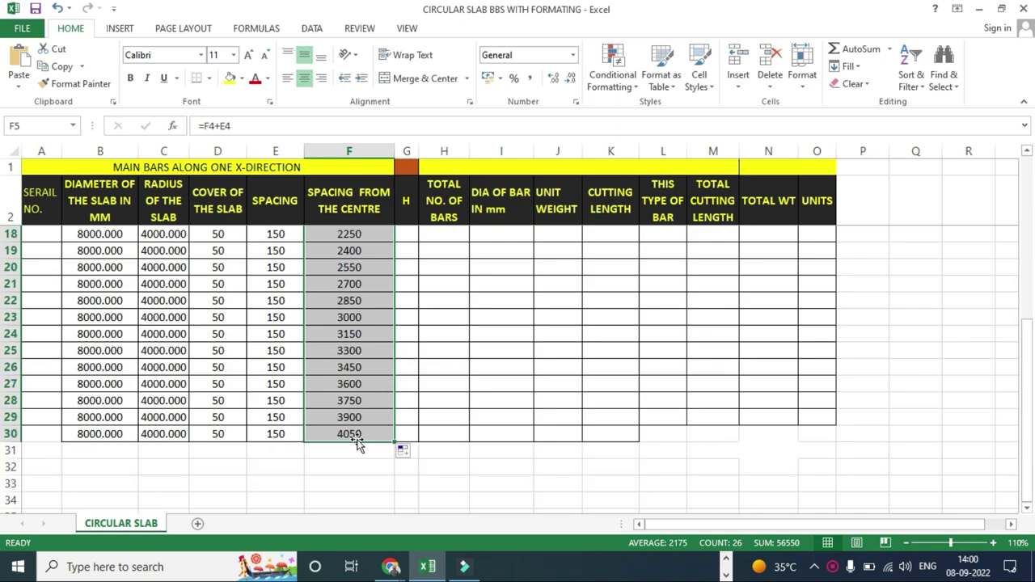
scroll(424, 442, up, 5)
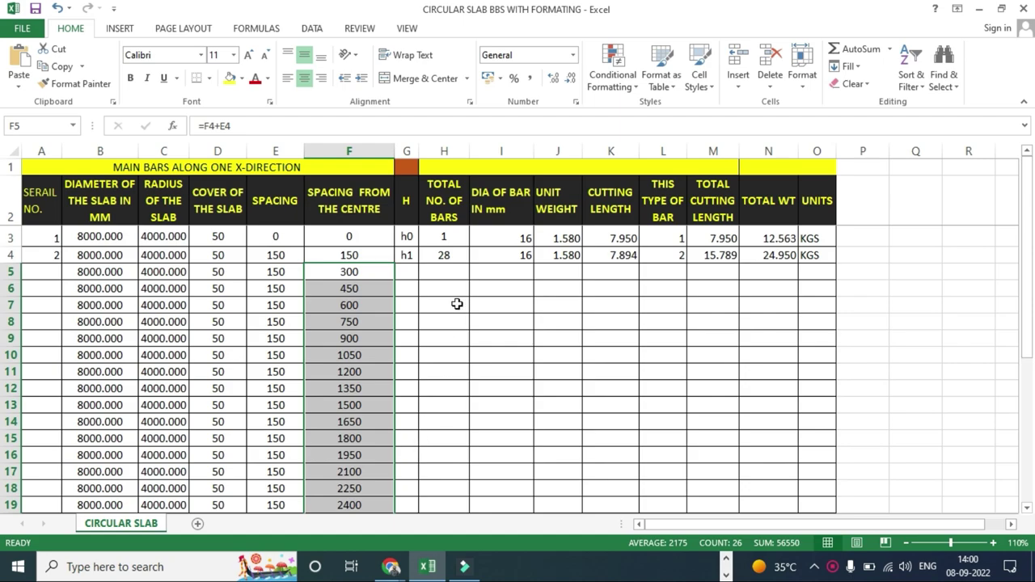
- Fill the h1 bar labels and the bar count formula from row 4 down to row 30
click(409, 256)
double_click(417, 262)
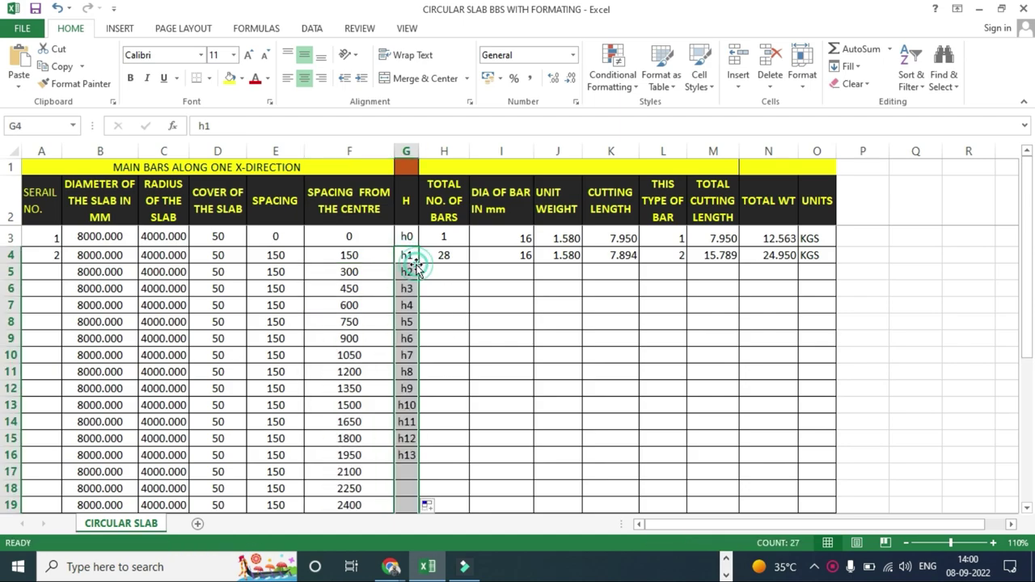
scroll(460, 411, down, 2)
scroll(460, 409, up, 2)
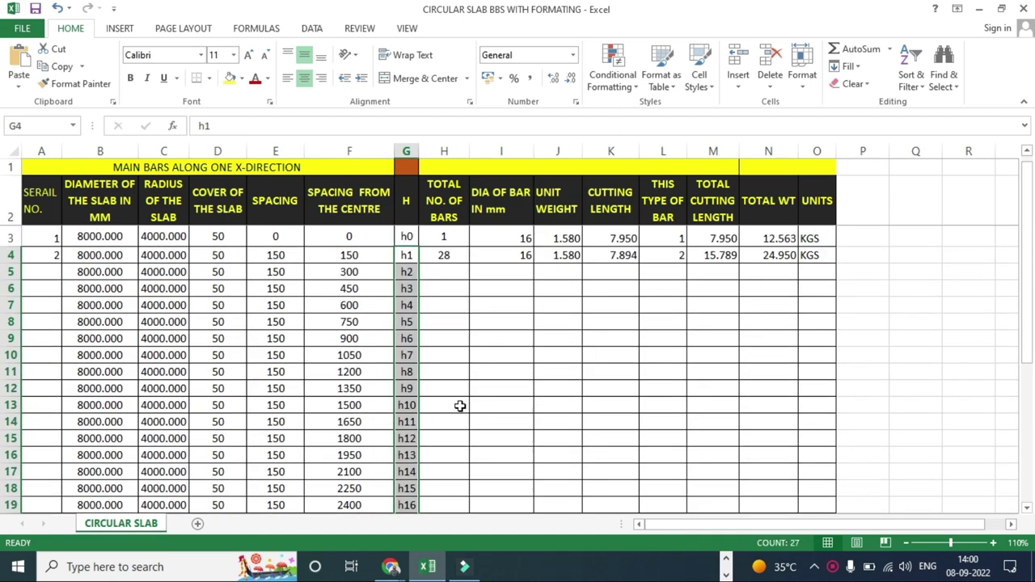
click(445, 257)
double_click(469, 264)
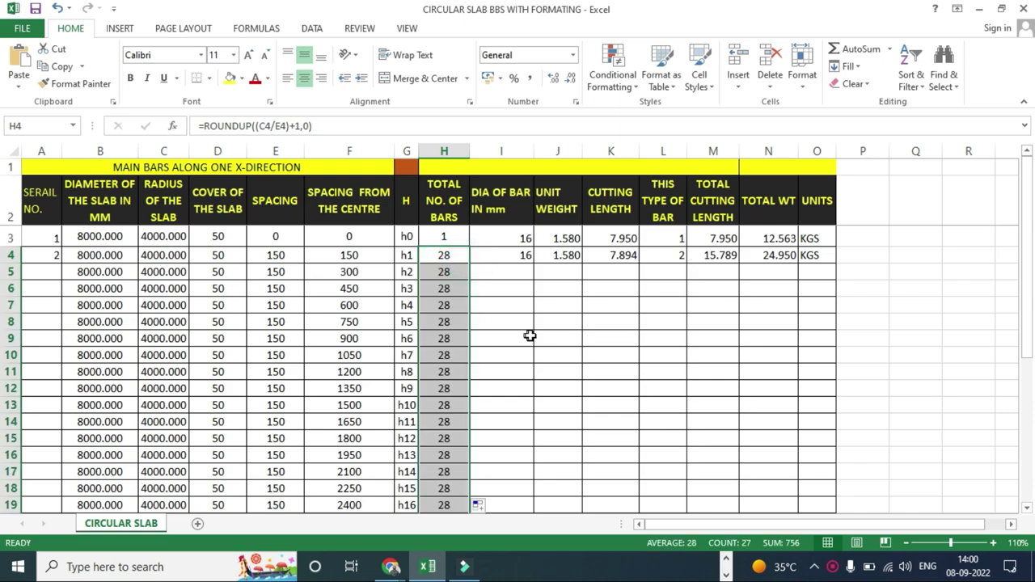
- Copy the 16 mm diameter and the 1.580 unit weight formula down to row 30
click(516, 257)
double_click(533, 263)
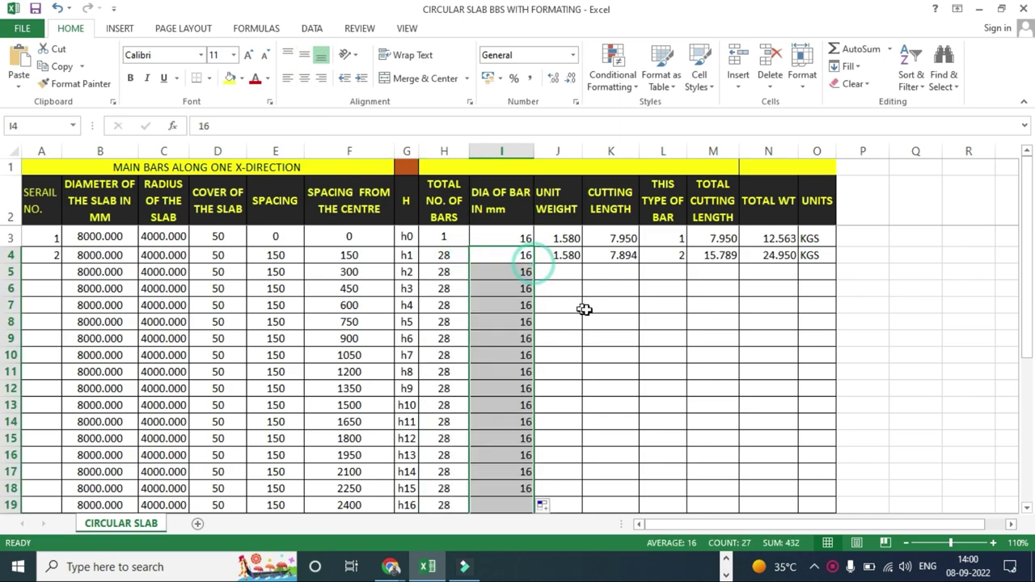
click(567, 255)
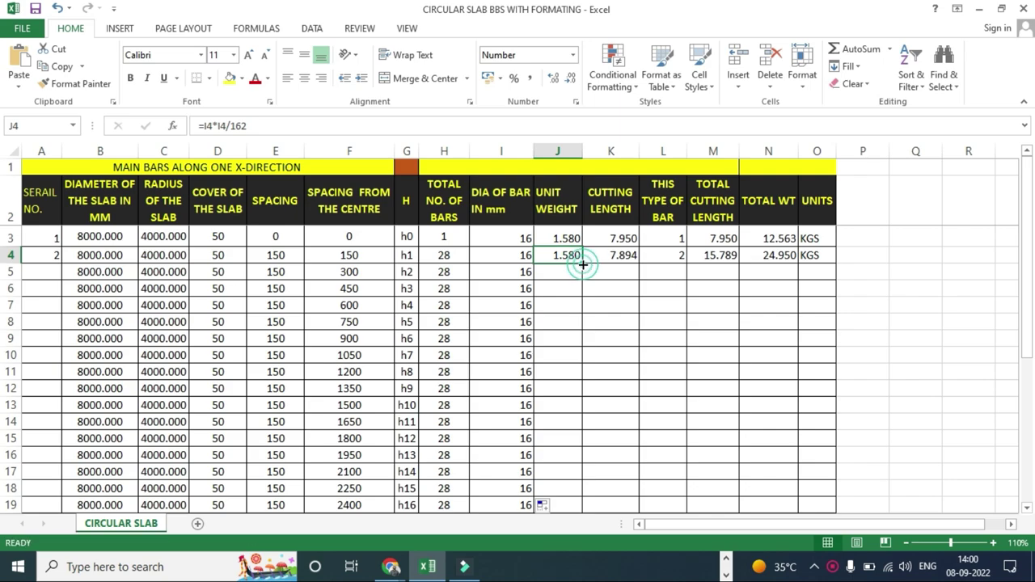
double_click(582, 264)
- Fill the cutting length formula and bar type 2 down to row 30
click(621, 256)
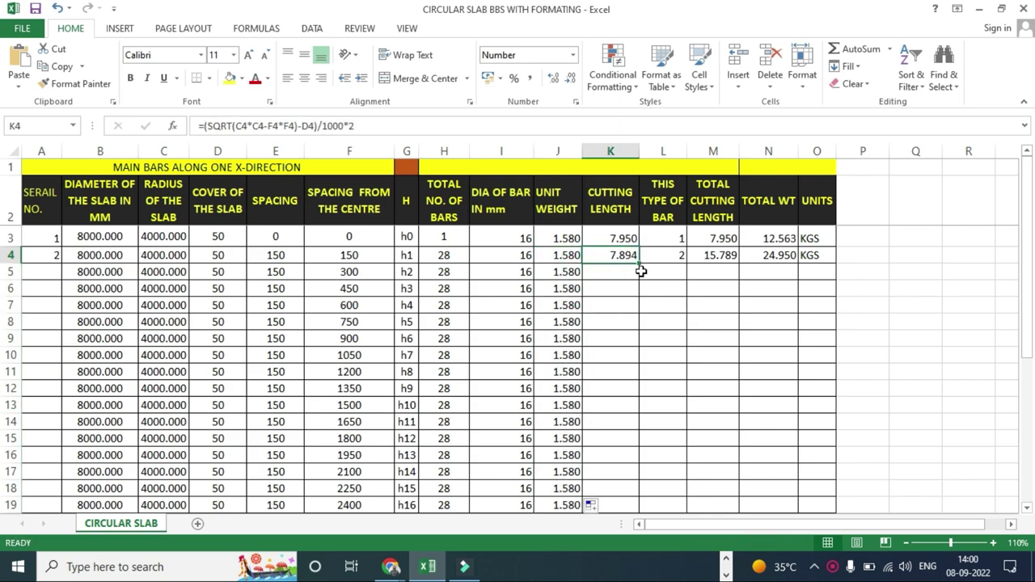
double_click(639, 263)
scroll(651, 357, down, 2)
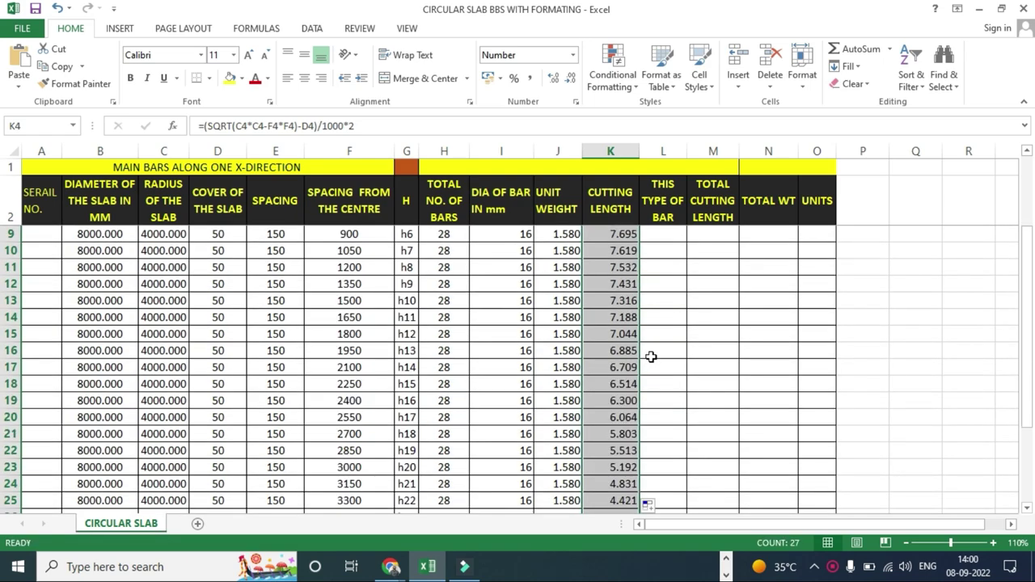
scroll(651, 357, down, 1)
scroll(664, 309, up, 3)
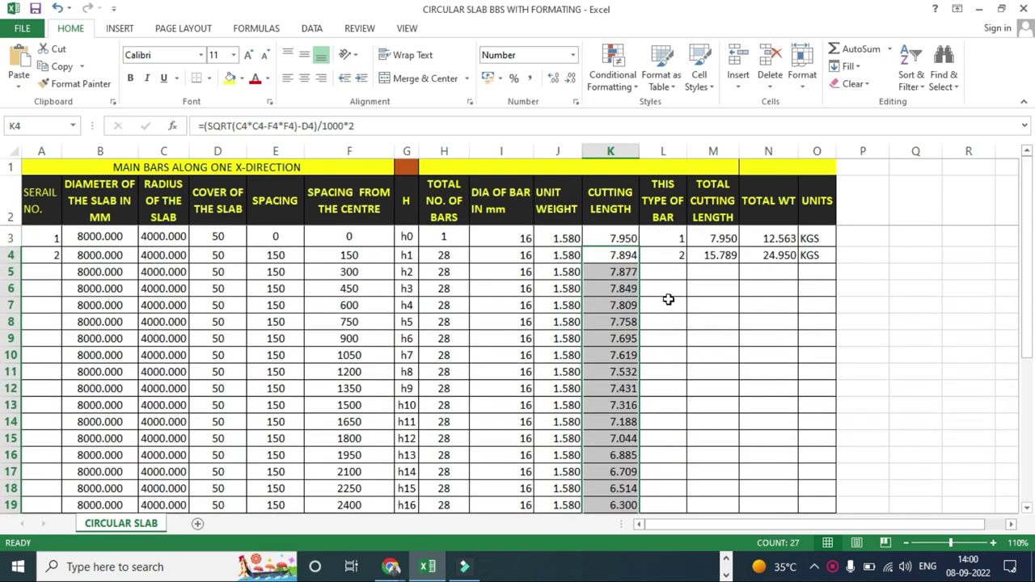
click(677, 256)
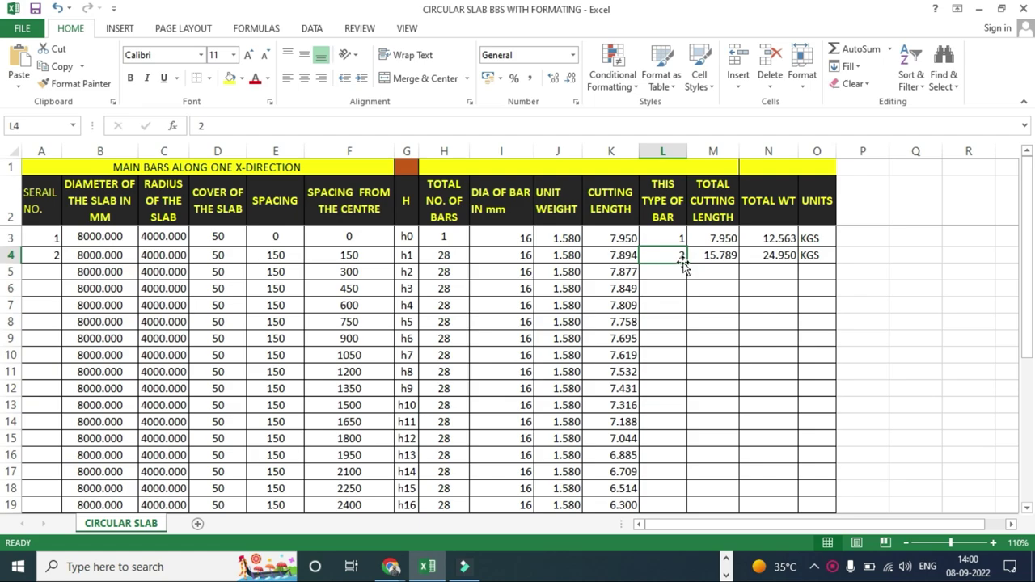
double_click(685, 263)
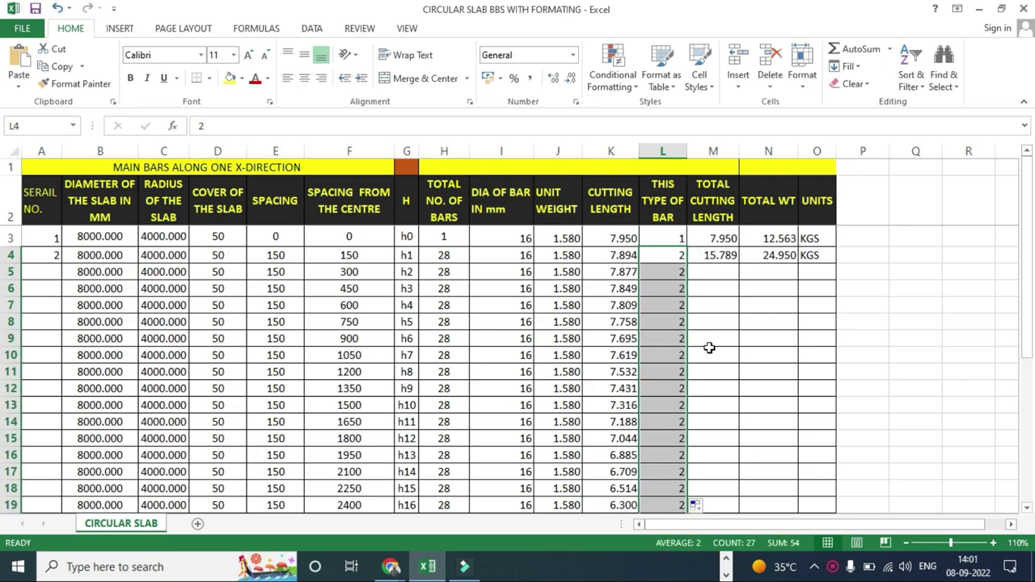
scroll(709, 348, down, 1)
scroll(709, 348, down, 2)
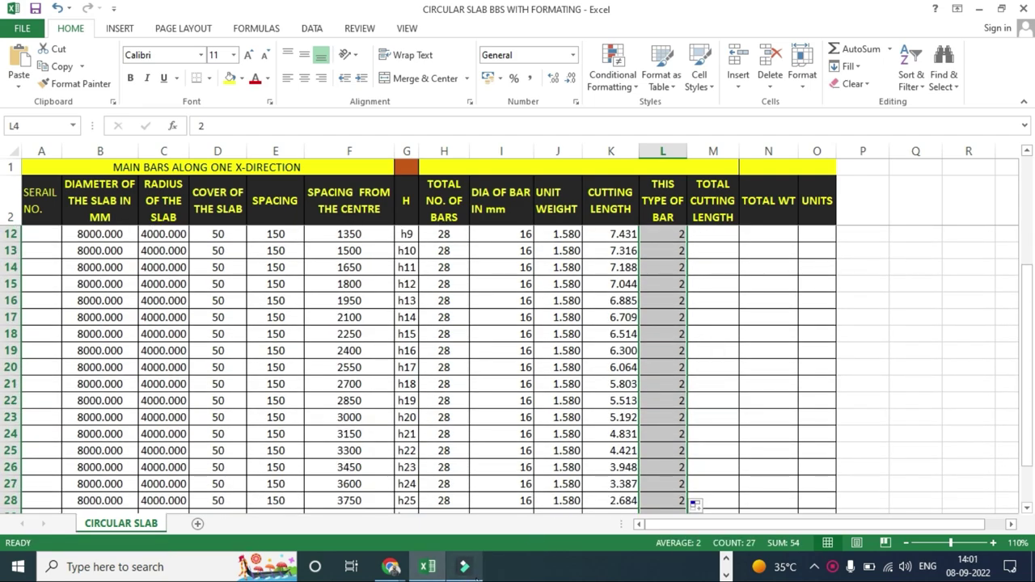
mouse_move(478, 577)
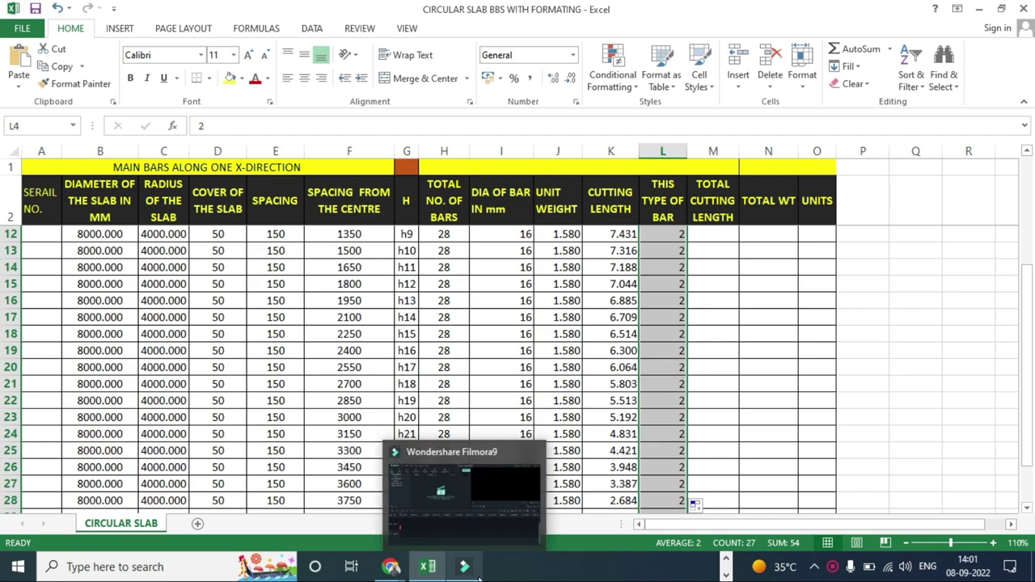
- Bring the Paint slab drawing to the front from the taskbar
click(726, 573)
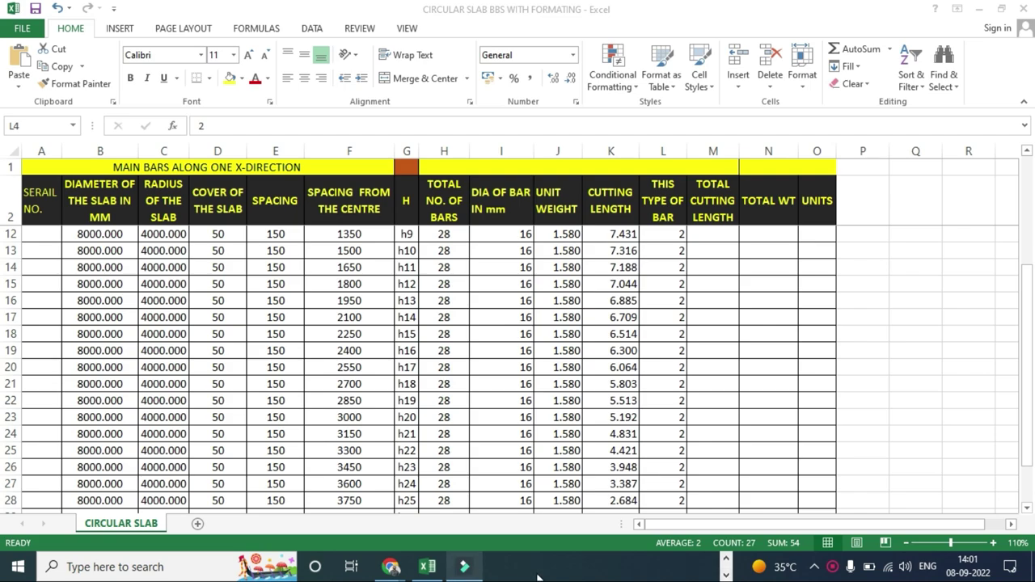
click(726, 558)
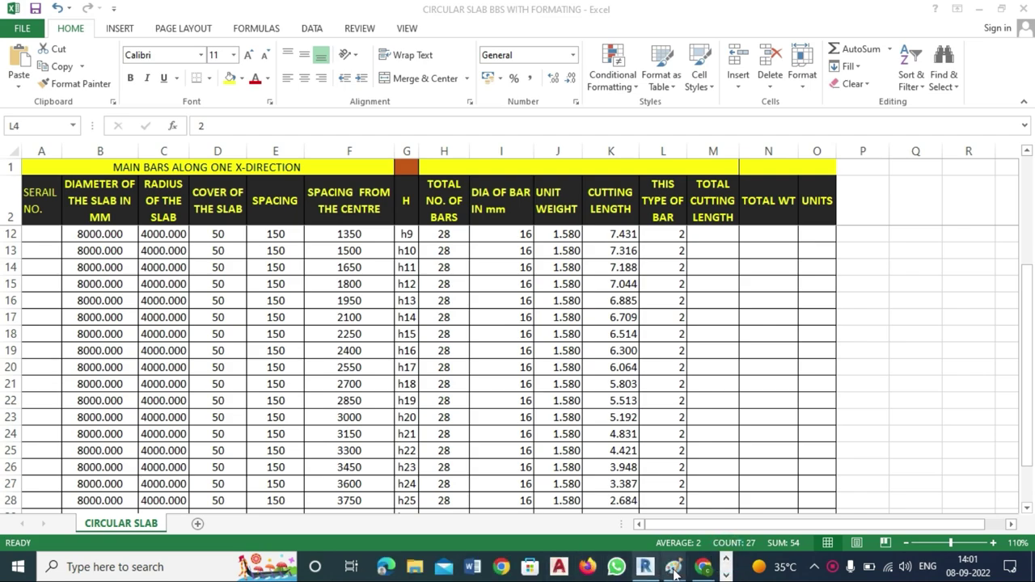
mouse_move(674, 566)
click(615, 526)
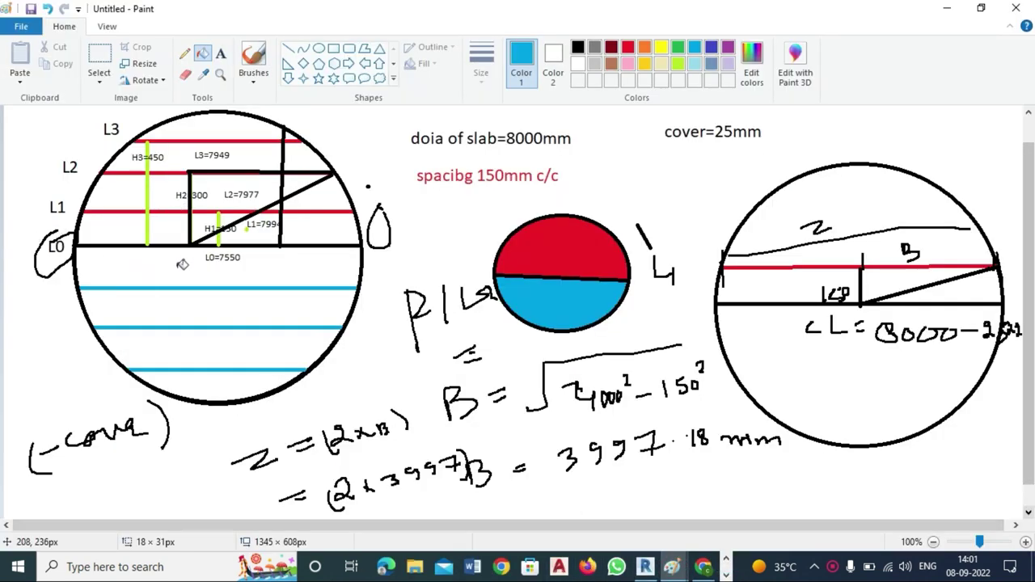
- Loop-mark the L1, L2, L3 red bars and blue bars with the Pencil, then return to Excel
click(184, 53)
drag(118, 277, 116, 278)
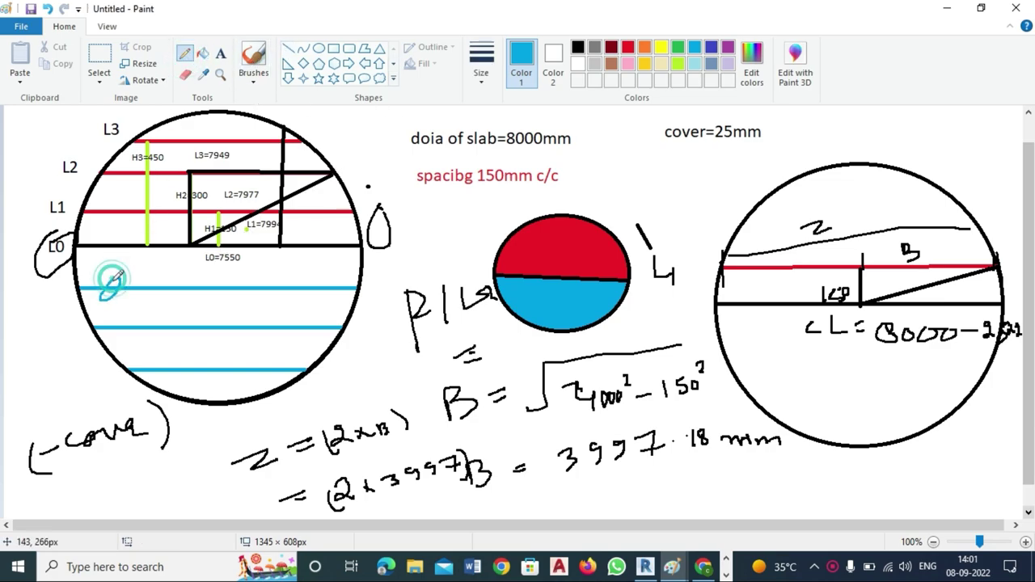
drag(128, 206, 125, 202)
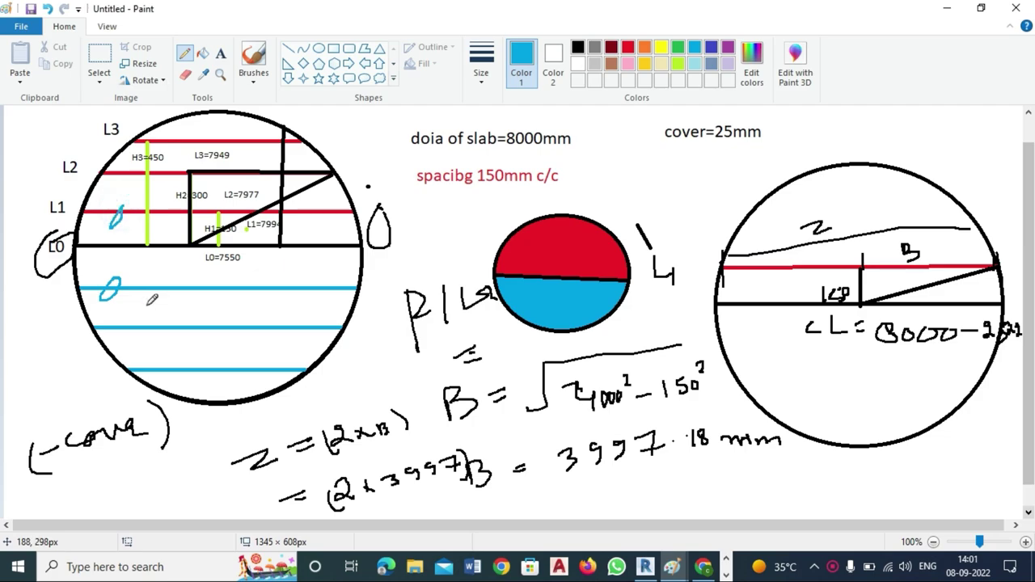
drag(184, 312, 171, 296)
drag(123, 162, 123, 171)
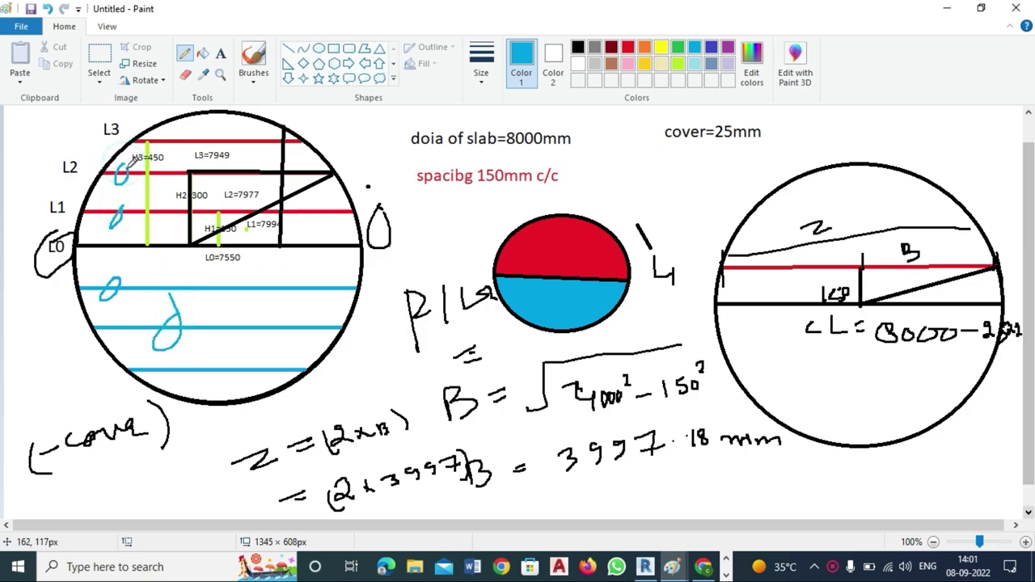
drag(215, 356, 216, 348)
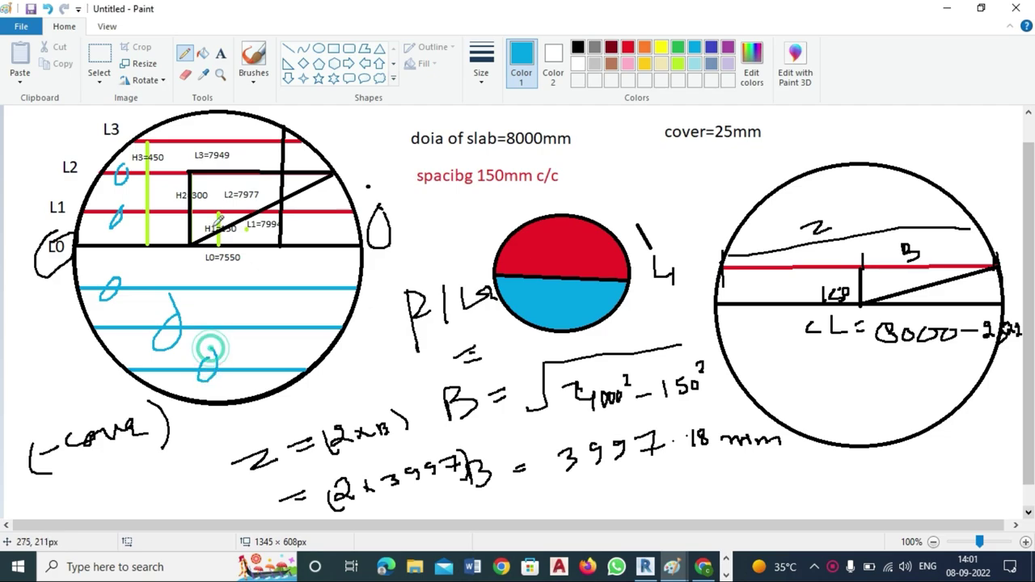
drag(259, 128, 257, 137)
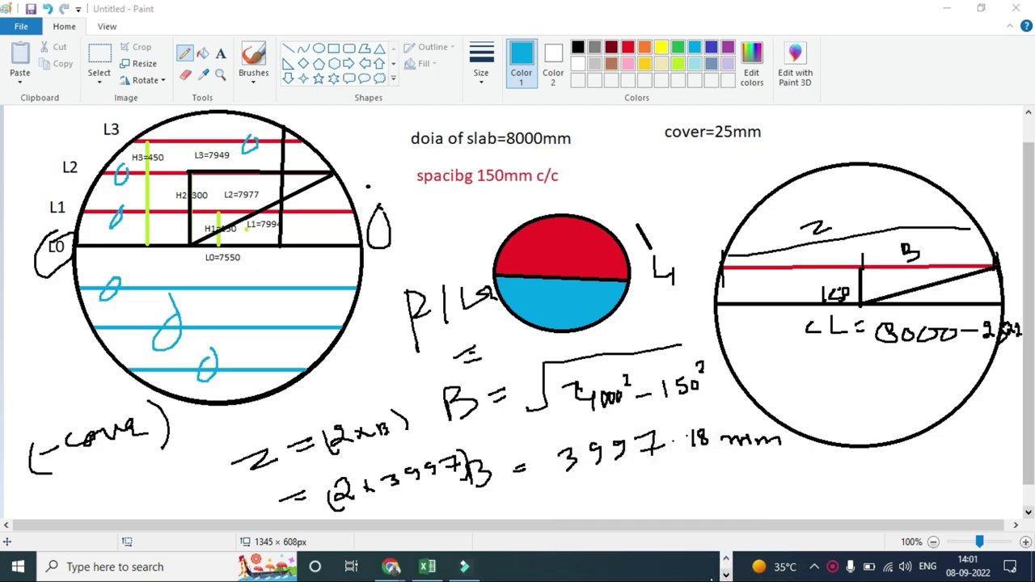
click(428, 567)
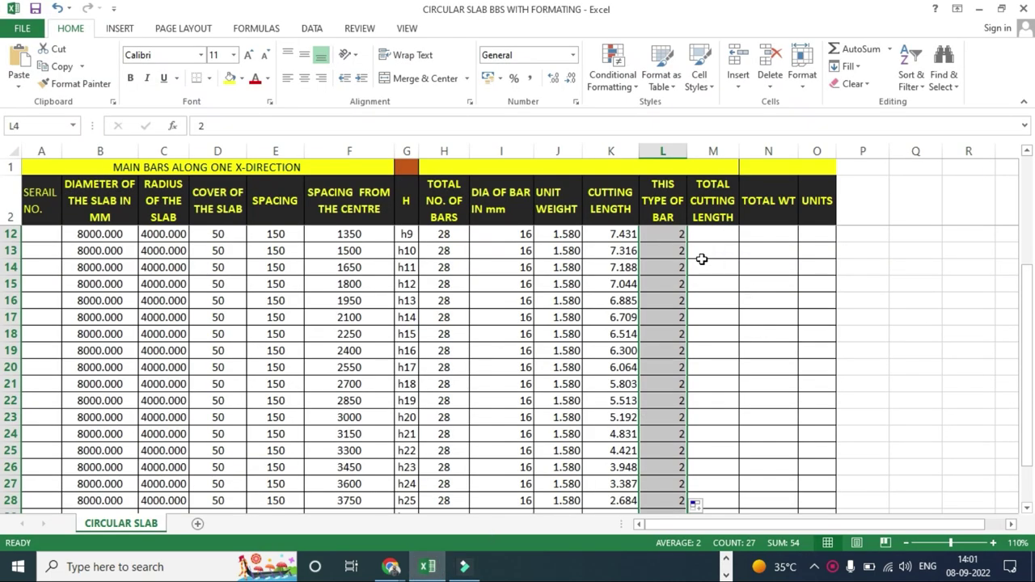
scroll(668, 254, up, 3)
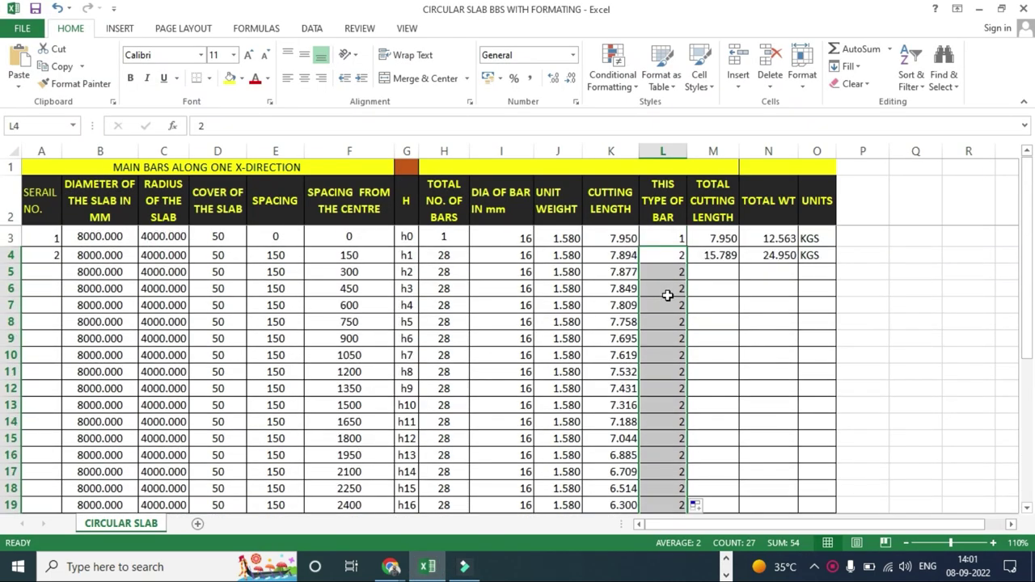
click(668, 241)
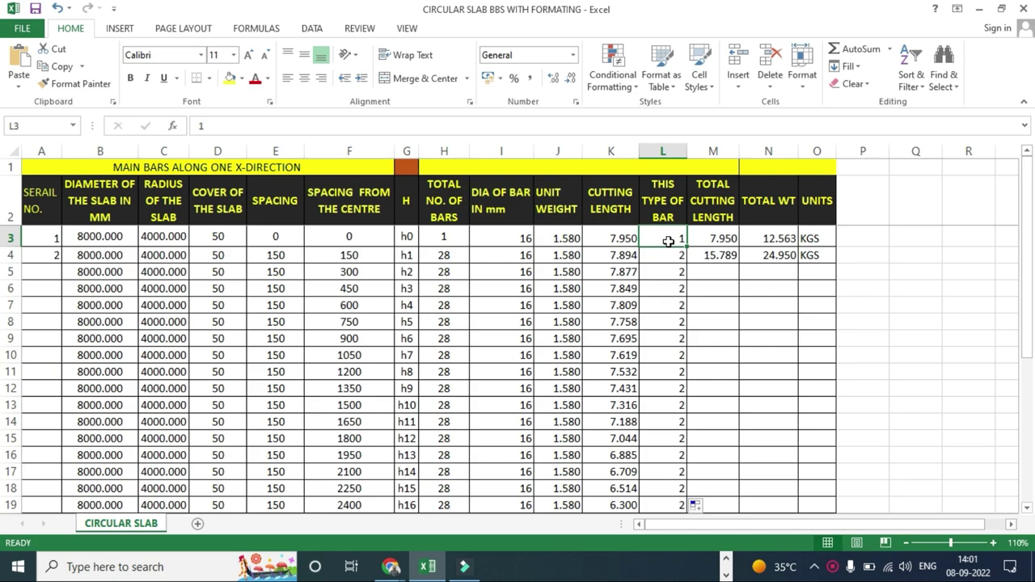
click(696, 323)
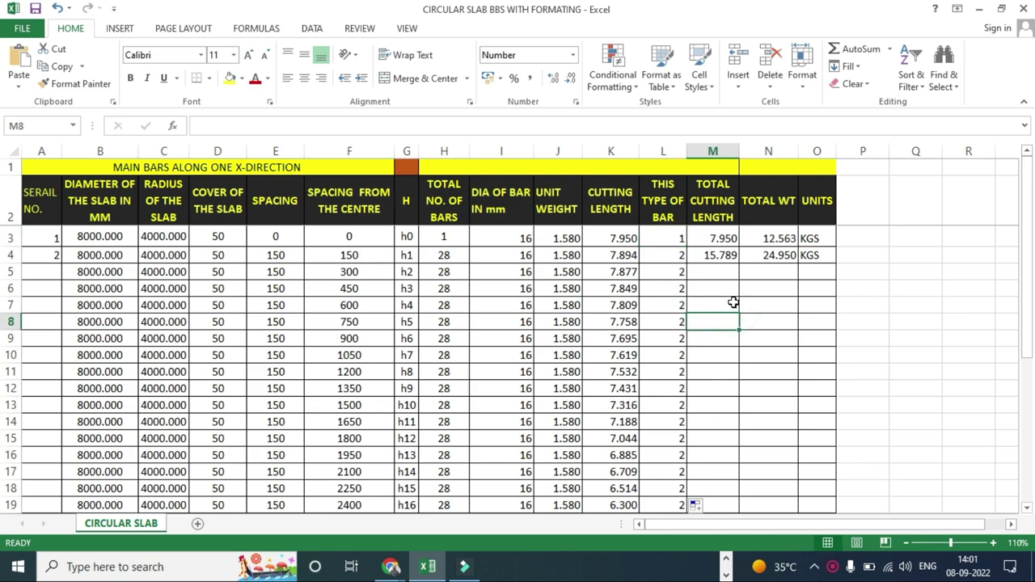
scroll(684, 320, down, 3)
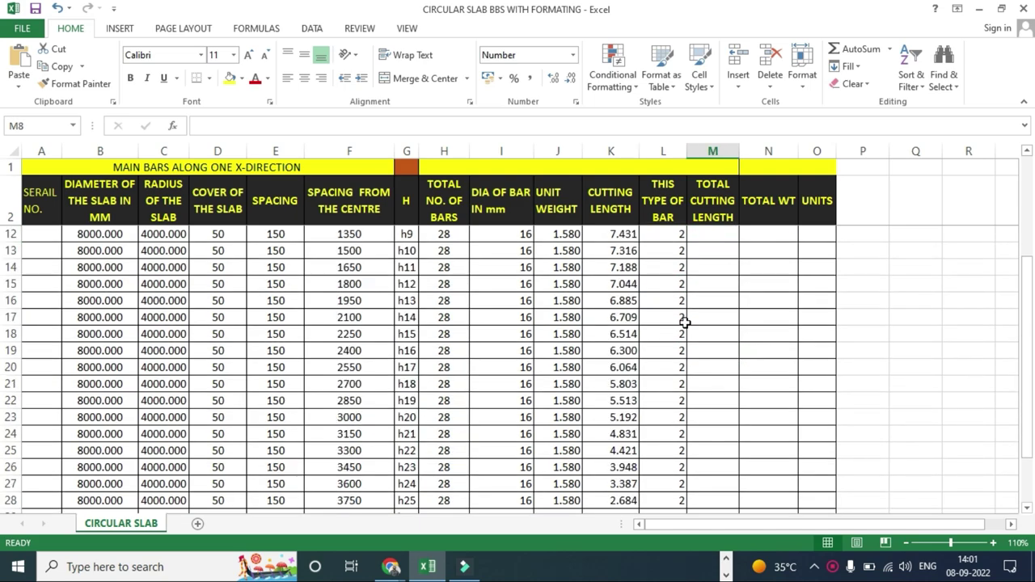
scroll(678, 344, down, 1)
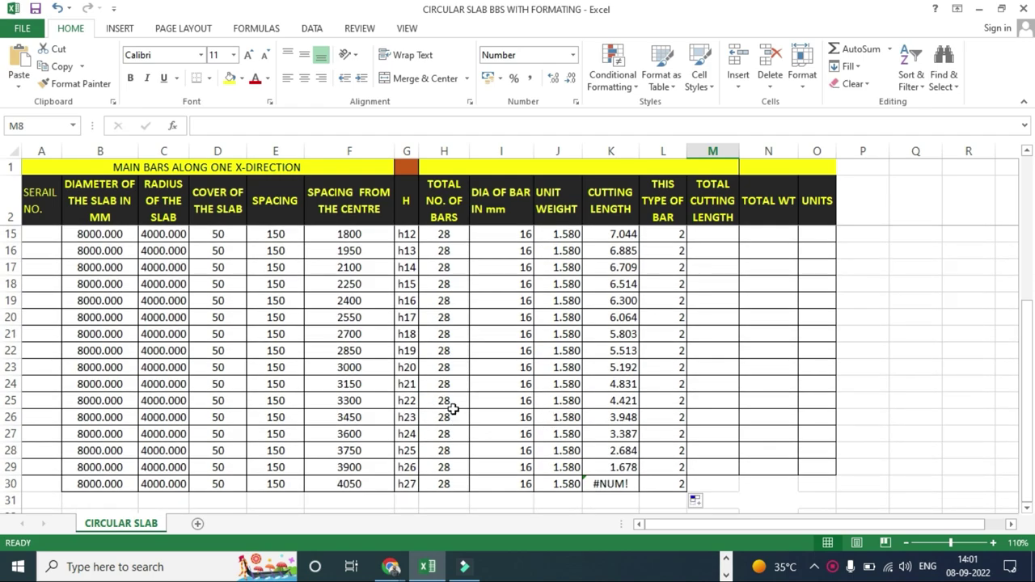
click(446, 402)
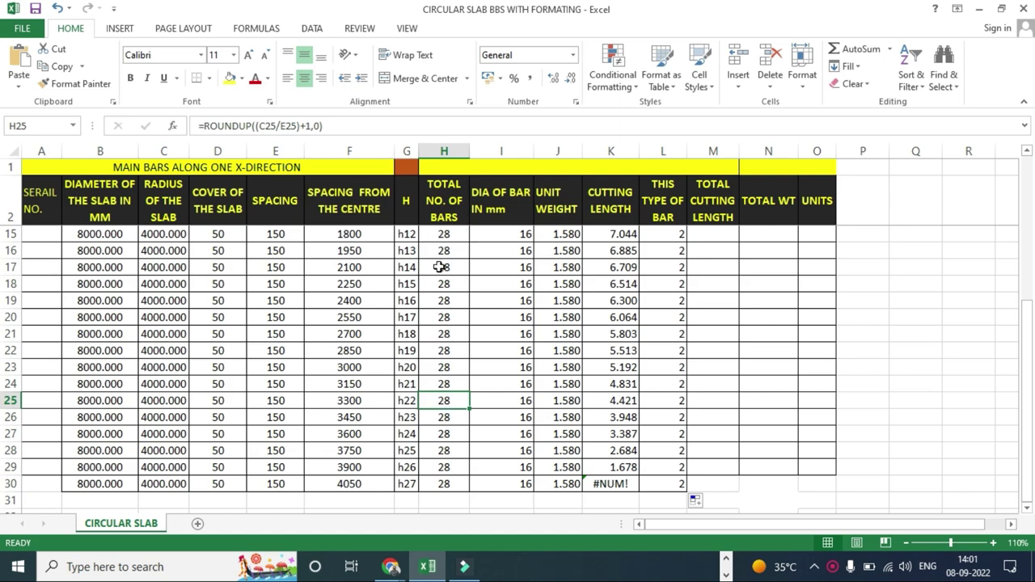
- Review the H4 bar count and open M4's =K4*L4 total cutting length formula
scroll(464, 278, up, 2)
scroll(464, 278, up, 2)
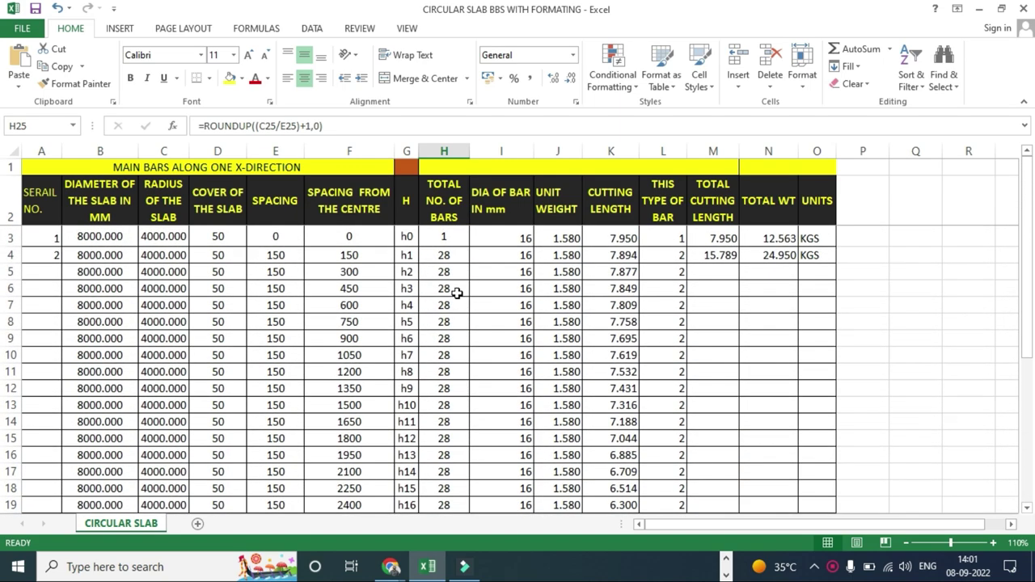
click(443, 259)
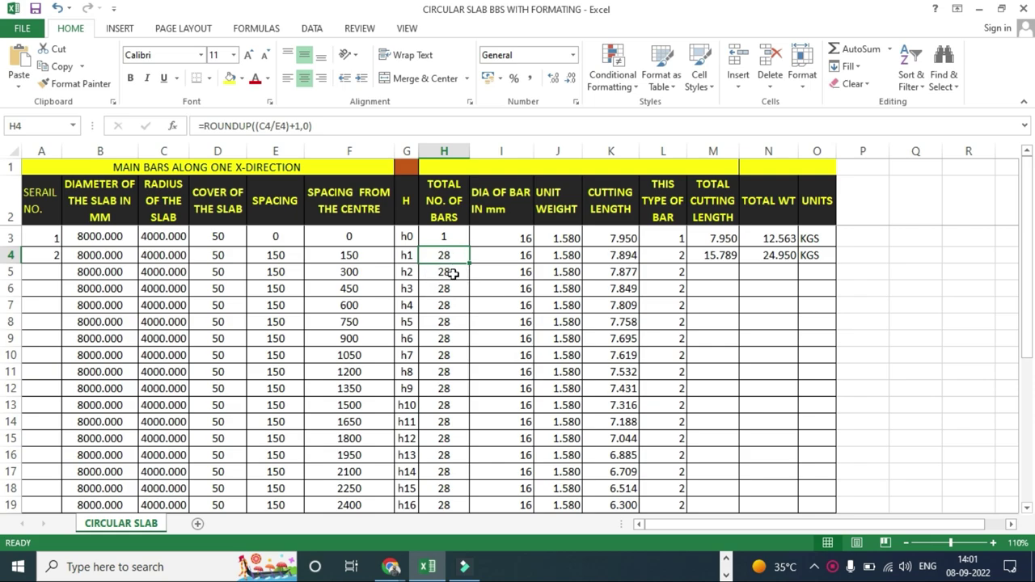
click(716, 257)
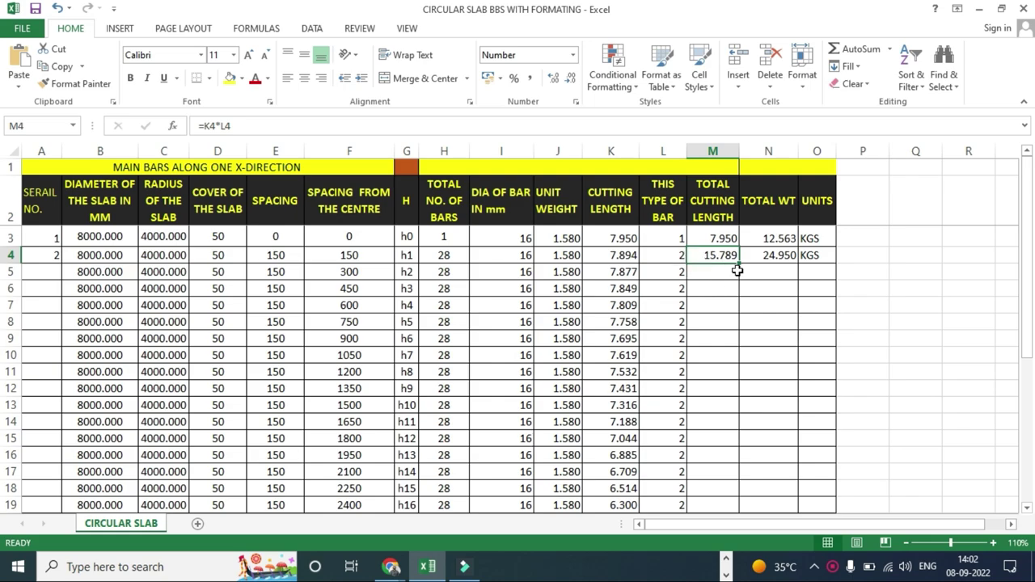
click(726, 255)
double_click(712, 255)
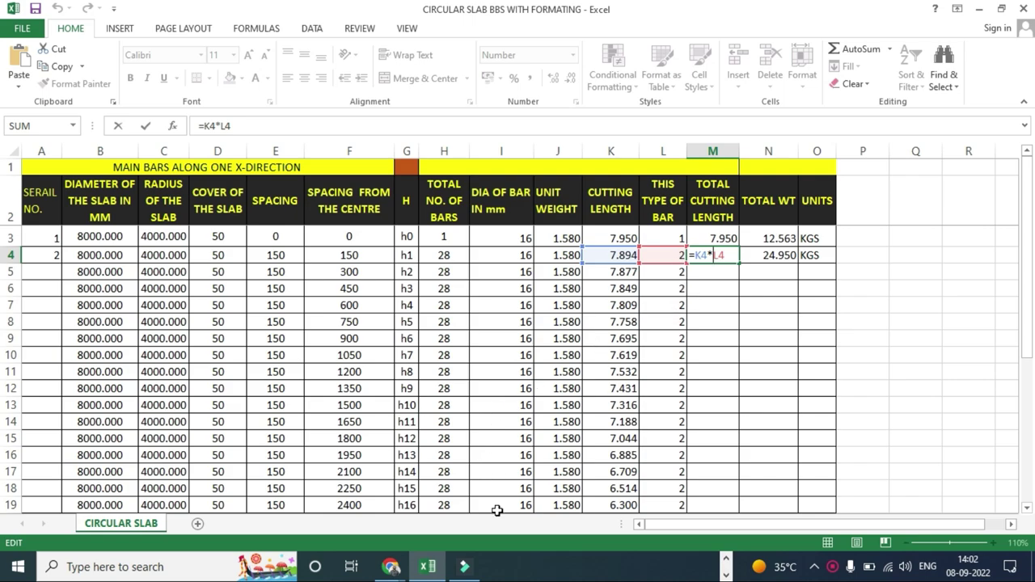
click(723, 572)
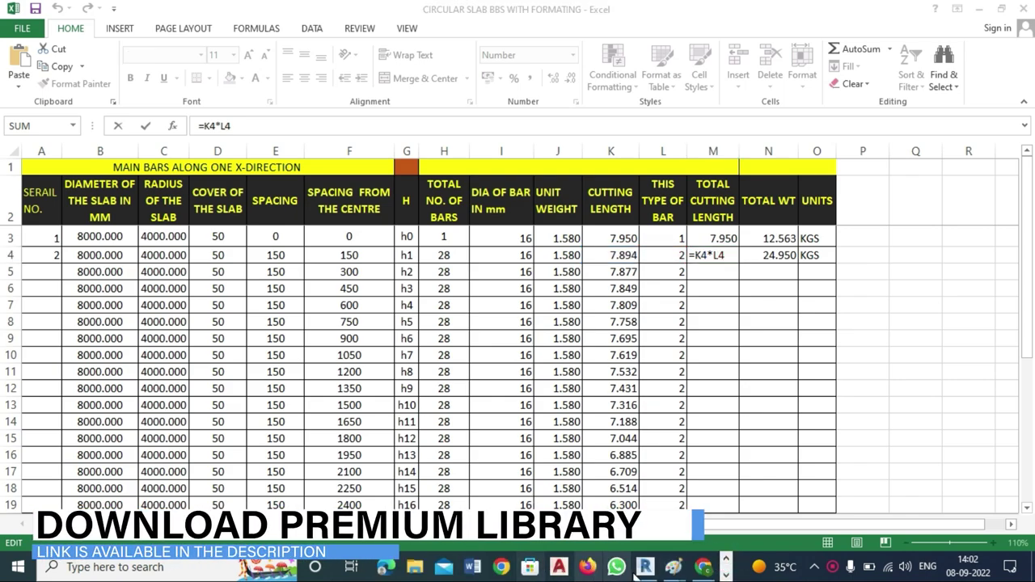
- Draw blue arrows and ticks on the bar lines inside the sketch's left circle, including the L0 and L3 bands
mouse_move(673, 567)
click(629, 505)
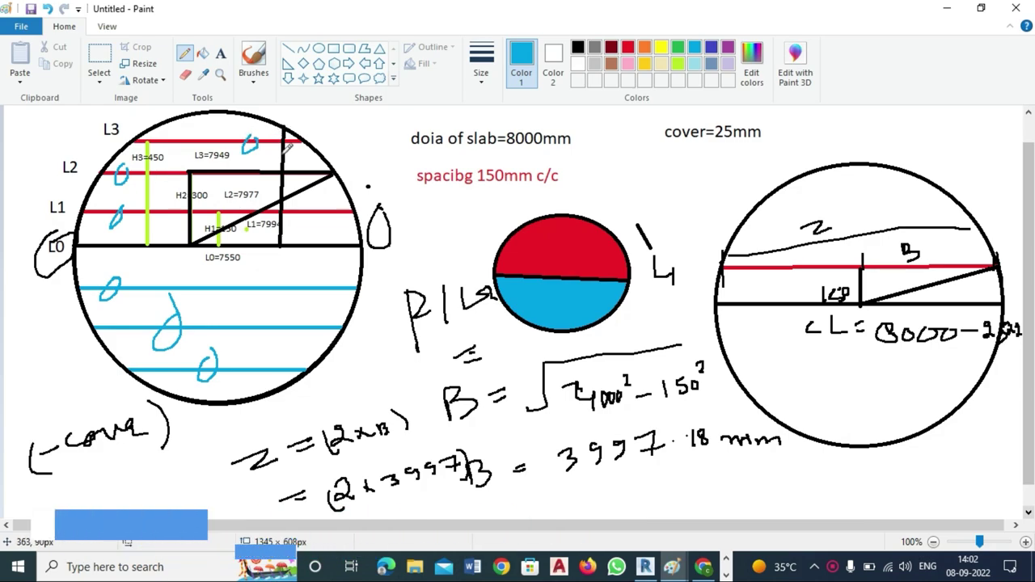
drag(332, 190, 322, 212)
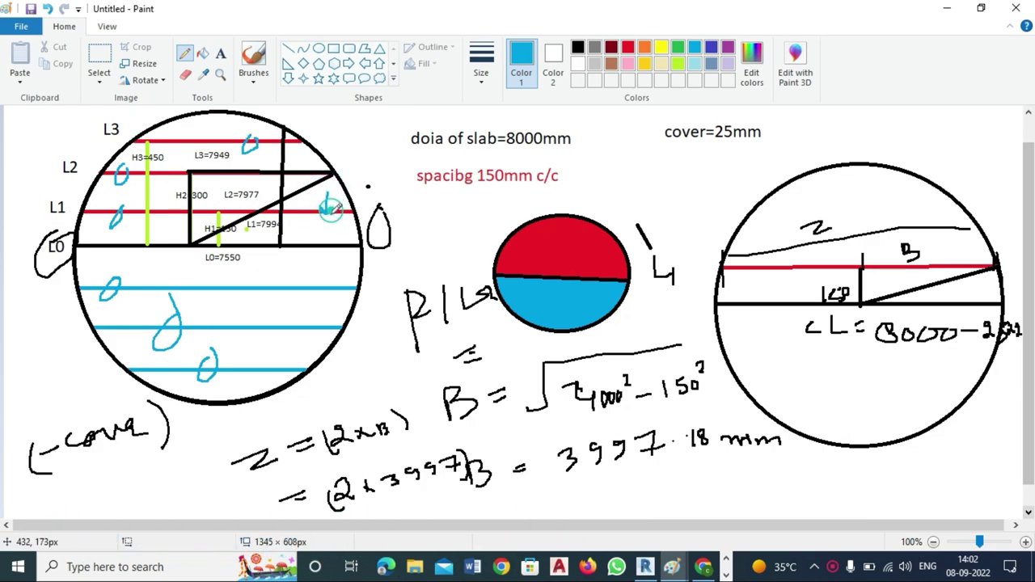
mouse_move(297, 263)
mouse_down()
mouse_move(303, 283)
mouse_move(284, 335)
mouse_up()
drag(311, 160, 310, 172)
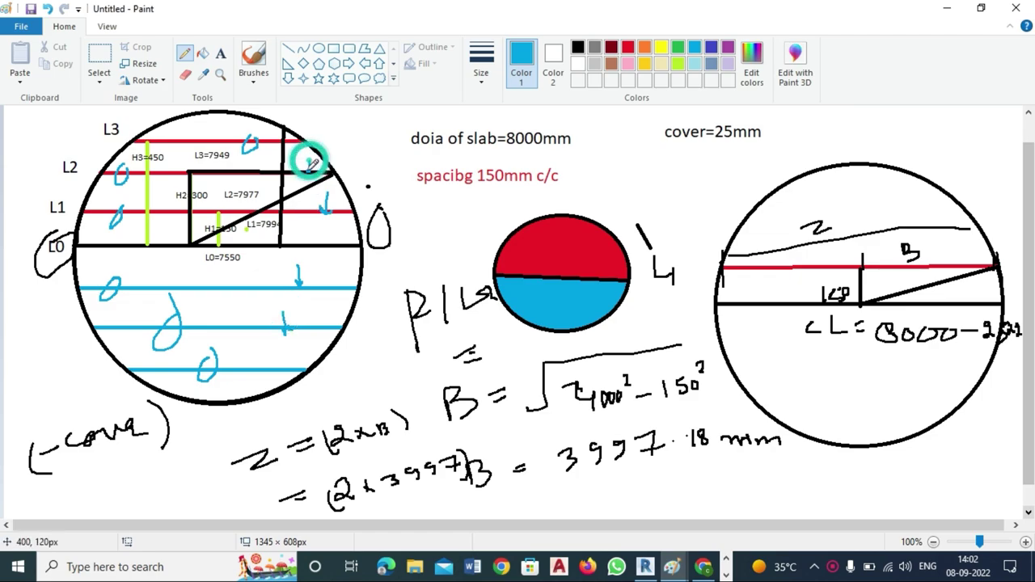
drag(232, 361, 235, 370)
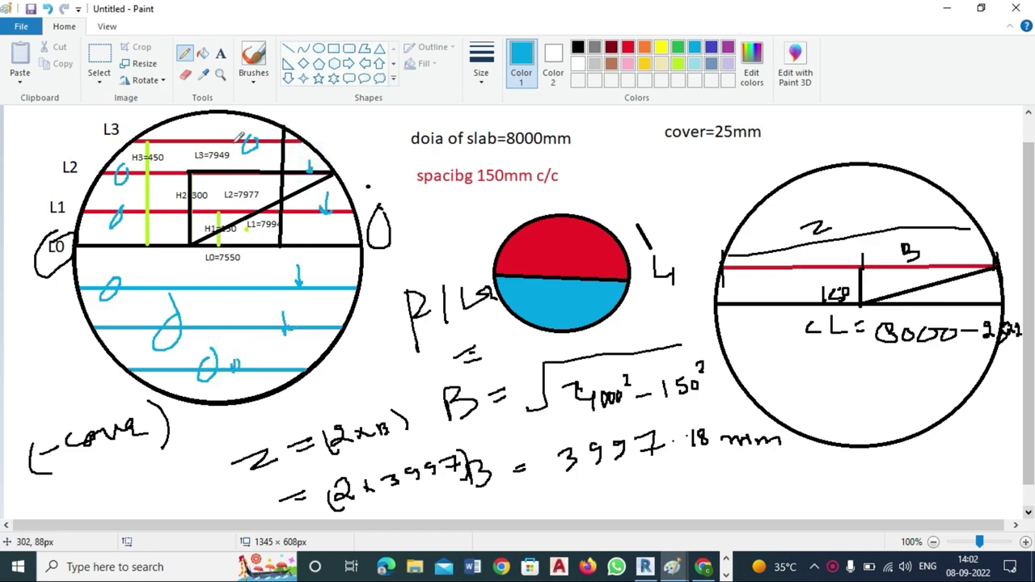
drag(229, 119, 231, 139)
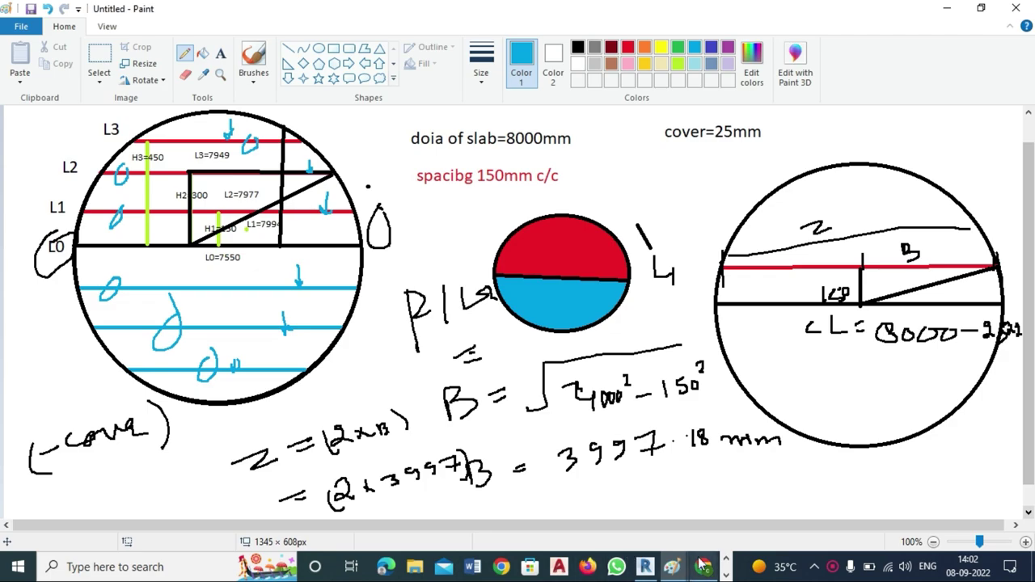
click(725, 575)
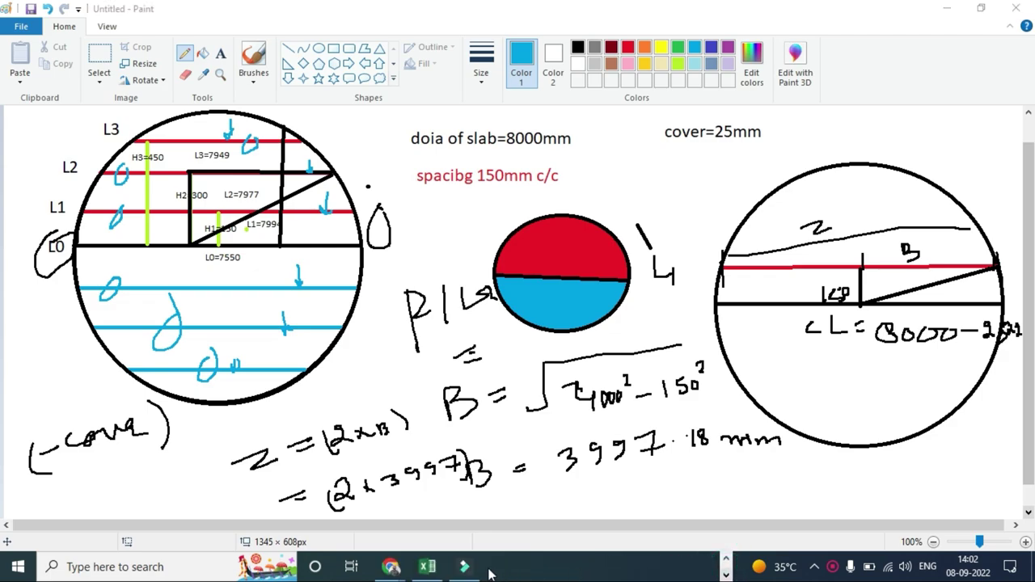
- Restore M4's =K4*L4 formula and fill the total cutting length down column M
click(427, 567)
click(713, 323)
key(BackSpace)
key(BackSpace)
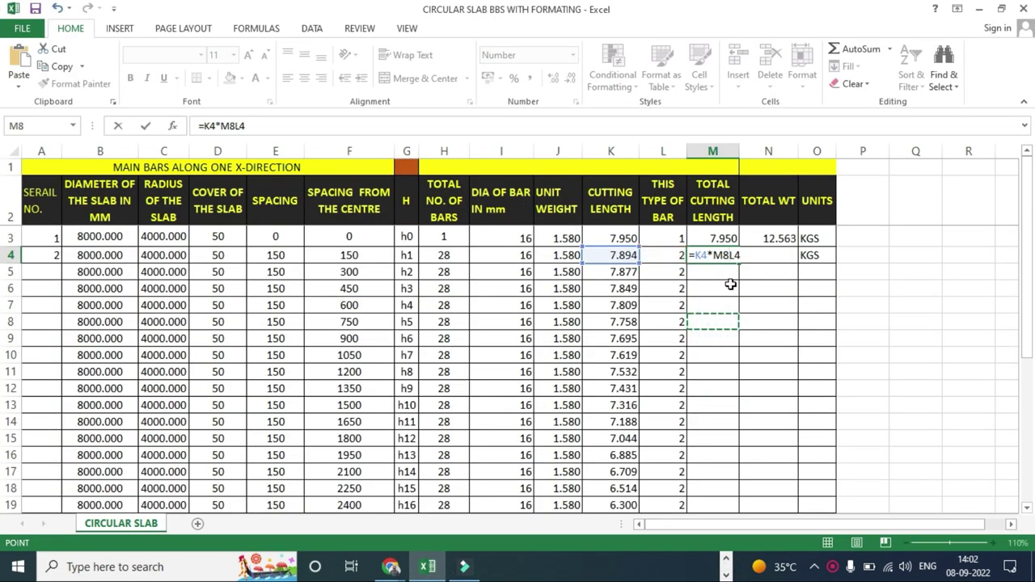
key(Return)
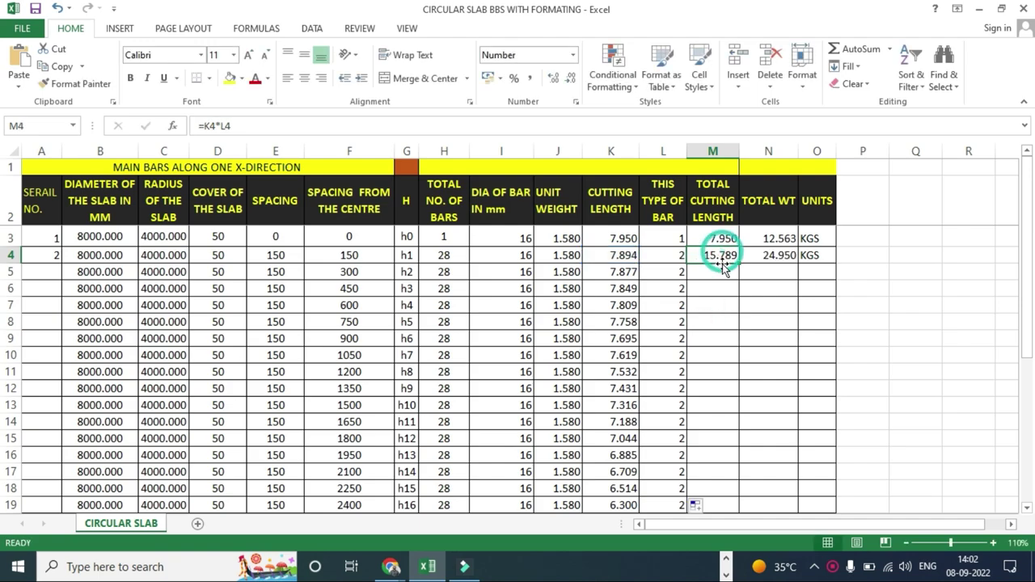
click(616, 255)
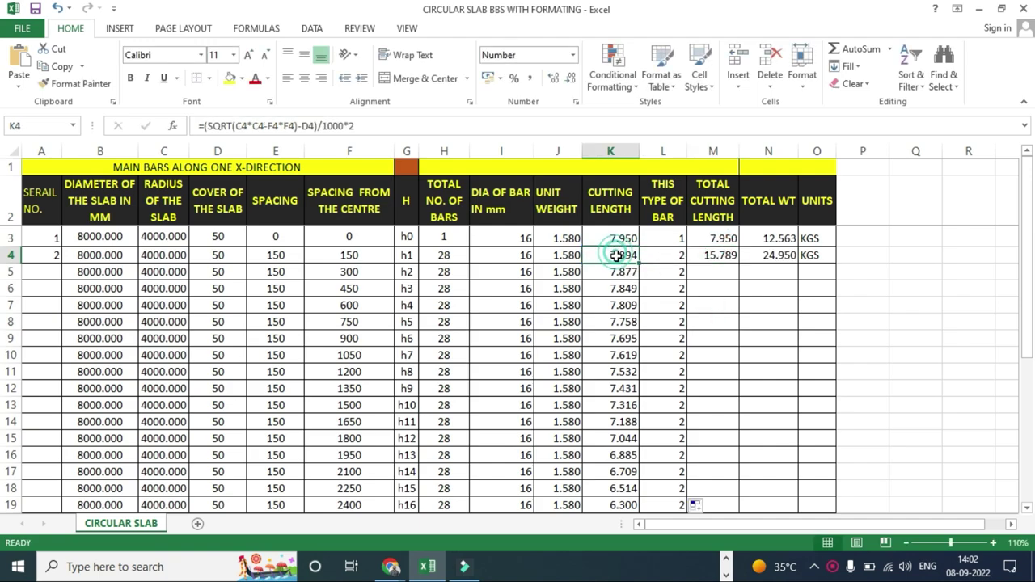
click(720, 256)
double_click(738, 265)
scroll(732, 335, down, 2)
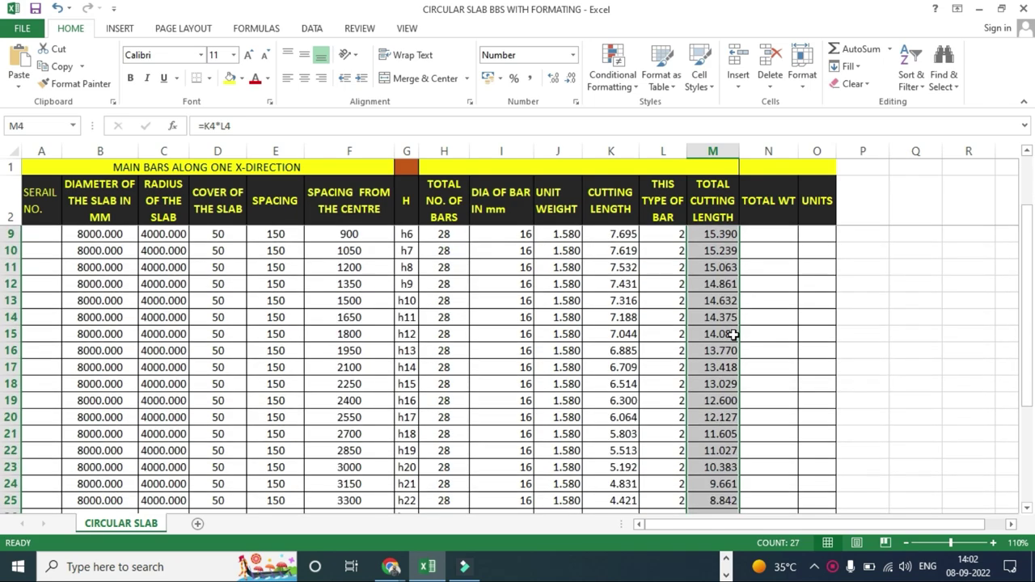
scroll(732, 335, down, 1)
scroll(744, 316, up, 3)
- Enter =M3*J3 in N3 and fill the total weight formula down column N
click(770, 257)
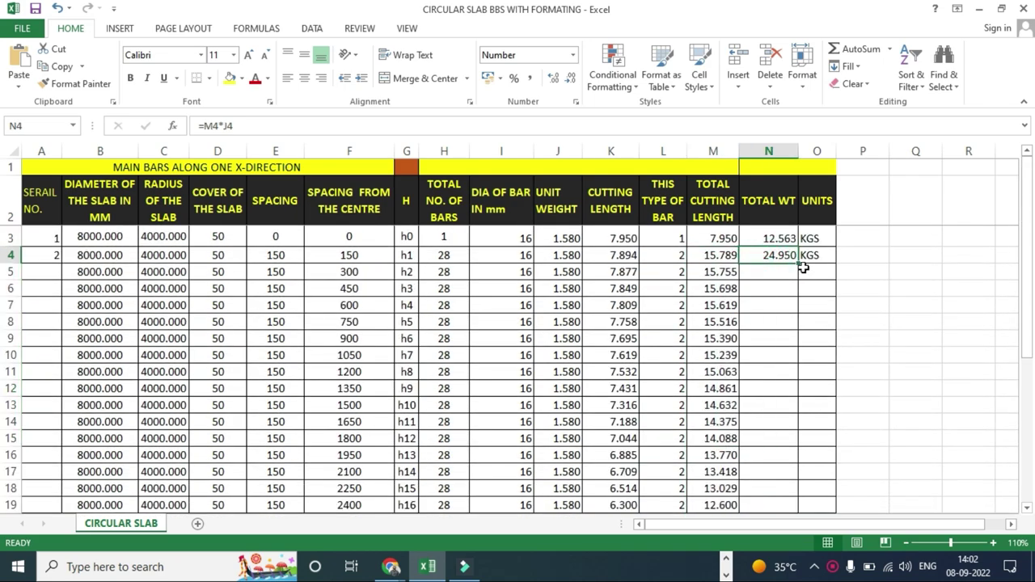
click(779, 237)
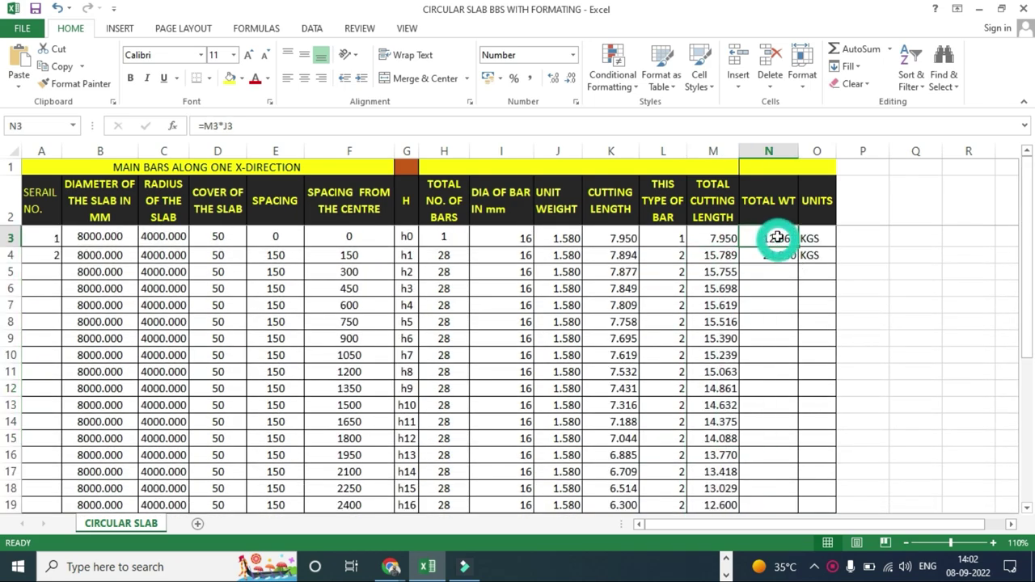
text(=)
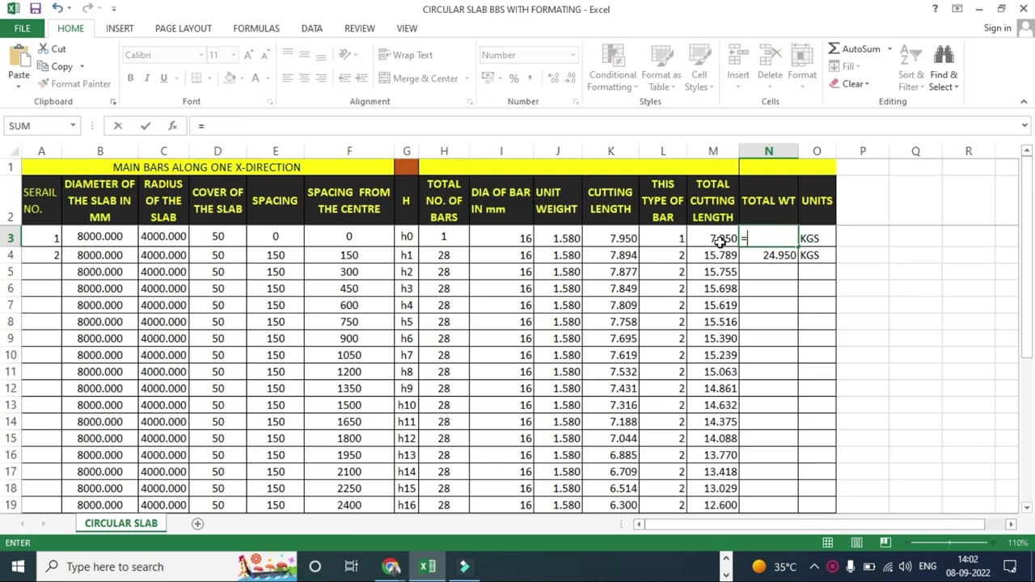
click(718, 239)
text(*)
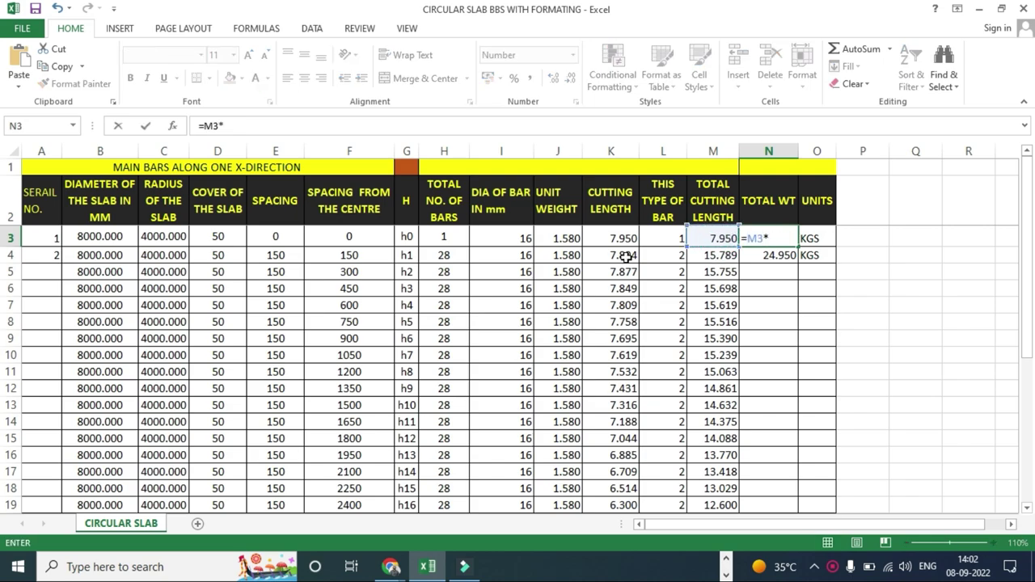
click(563, 239)
key(Return)
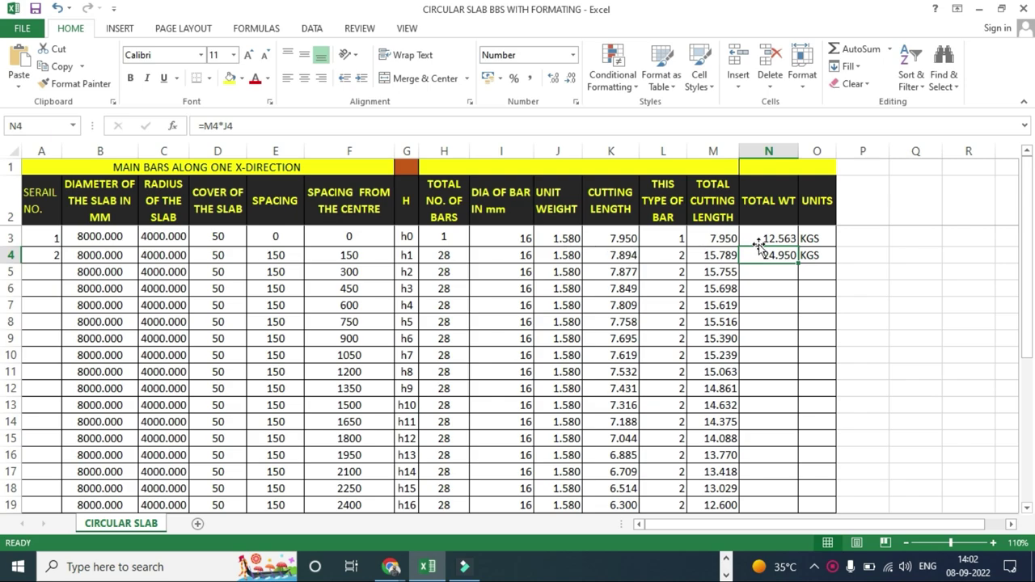
drag(768, 238, 793, 253)
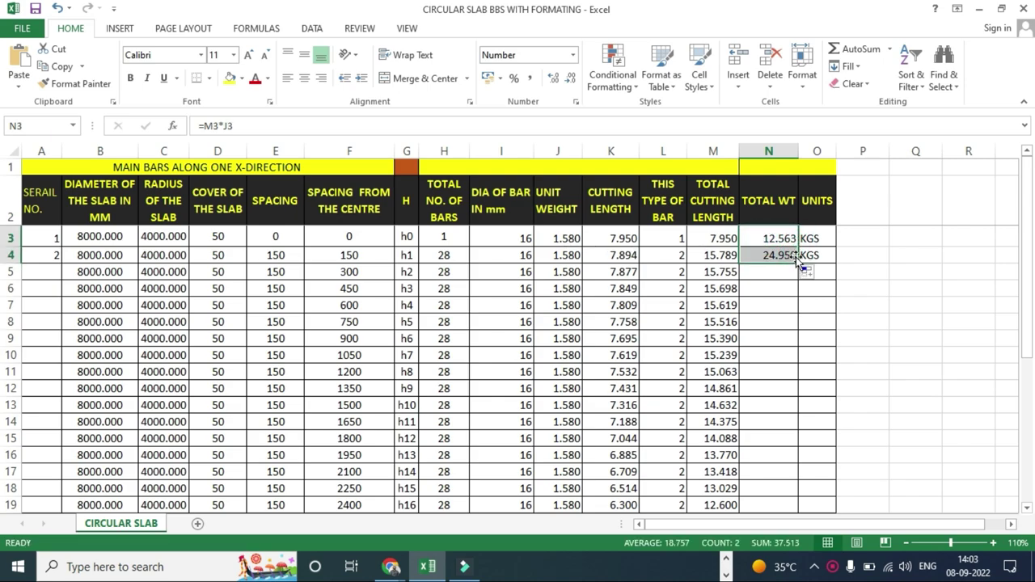
double_click(797, 263)
- Fill the KGS unit from O4 down the units column
click(827, 335)
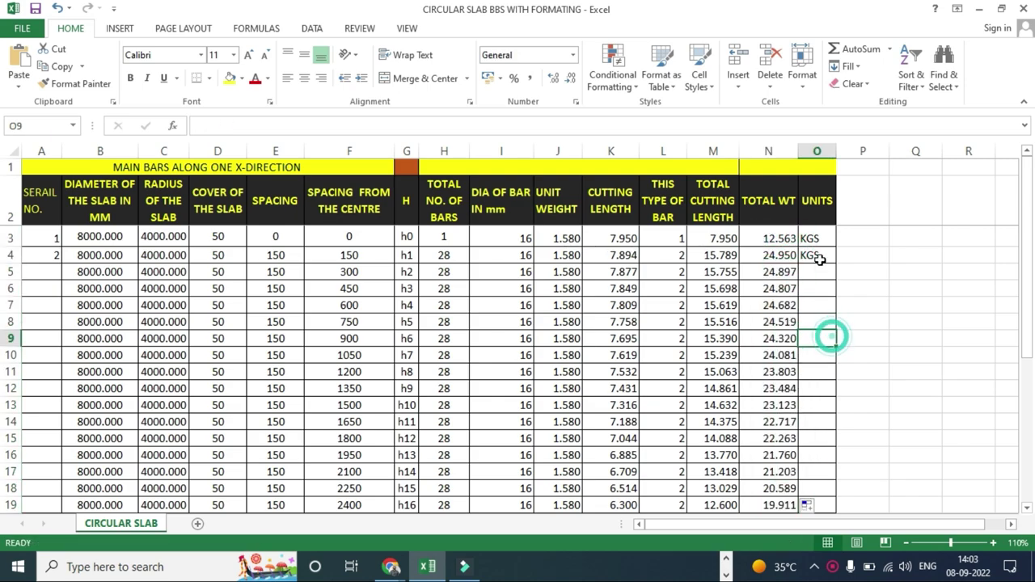
click(817, 258)
double_click(837, 263)
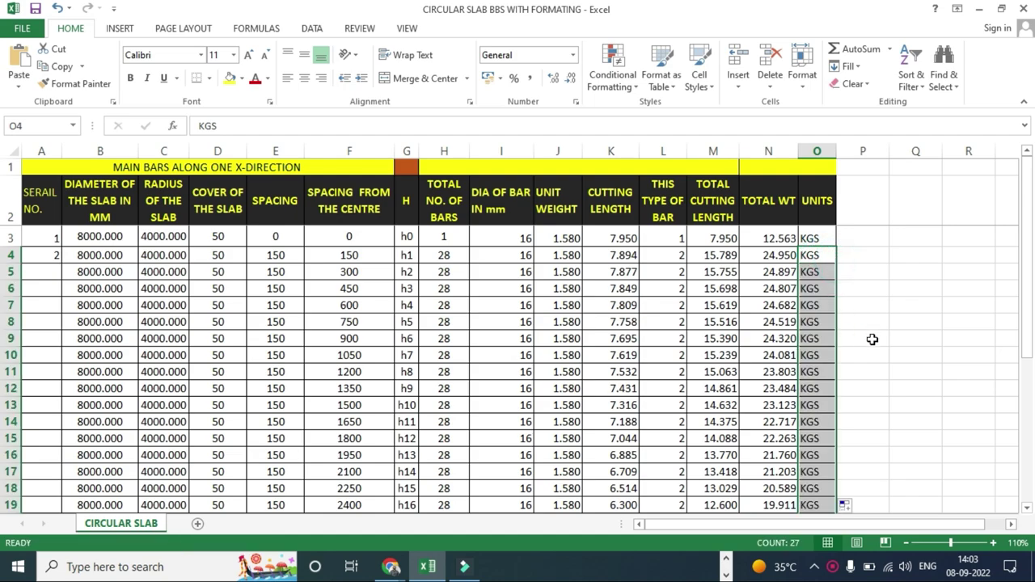
scroll(873, 339, down, 3)
scroll(873, 339, down, 3)
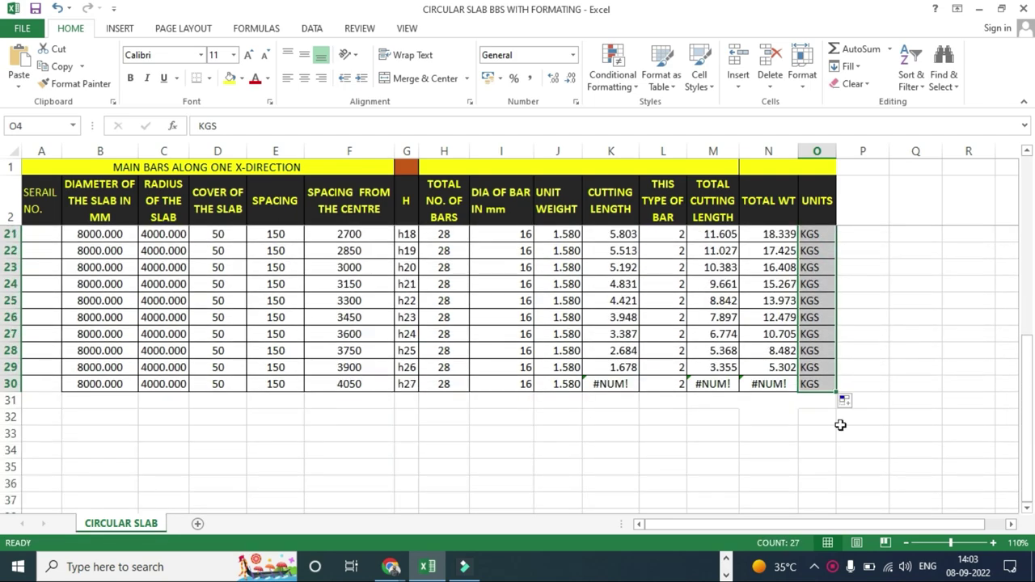
click(735, 433)
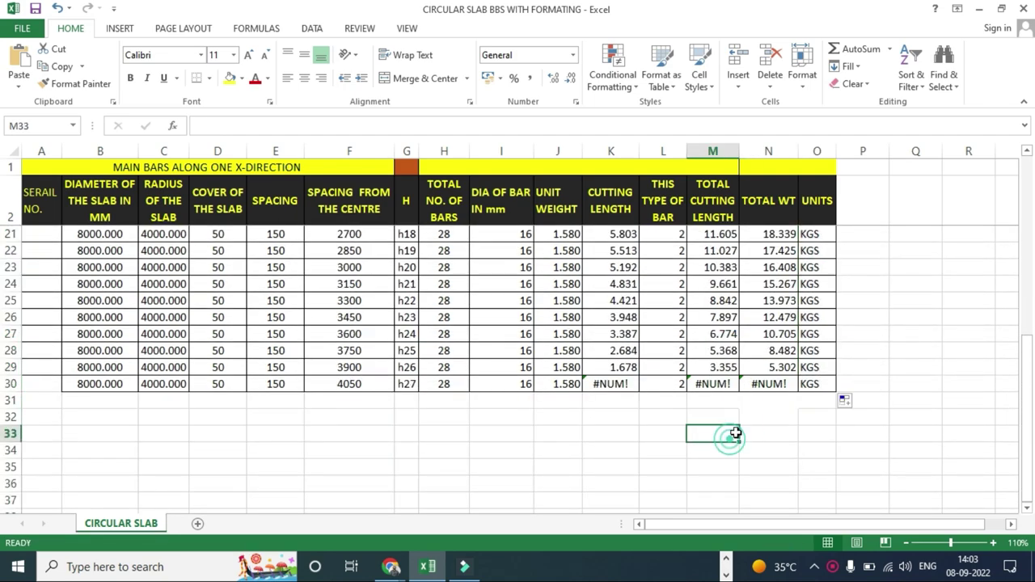
click(720, 387)
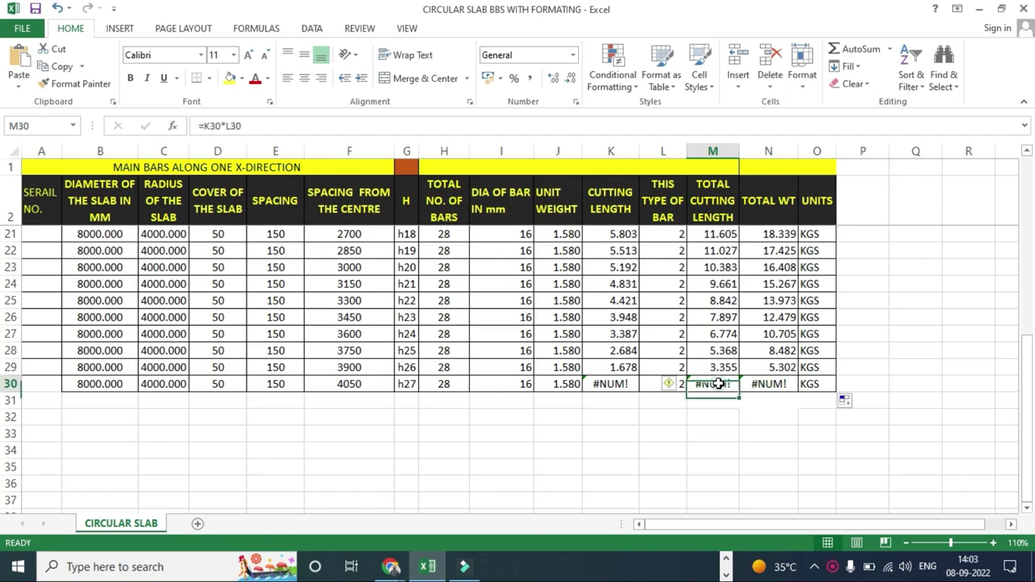
click(781, 384)
scroll(738, 431, down, 1)
scroll(565, 428, up, 3)
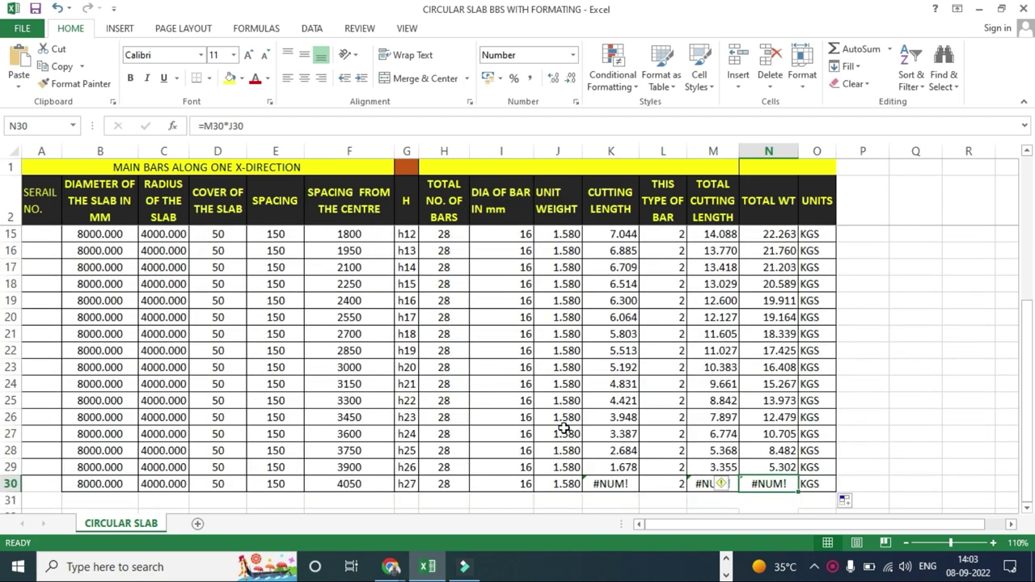
scroll(566, 441, down, 2)
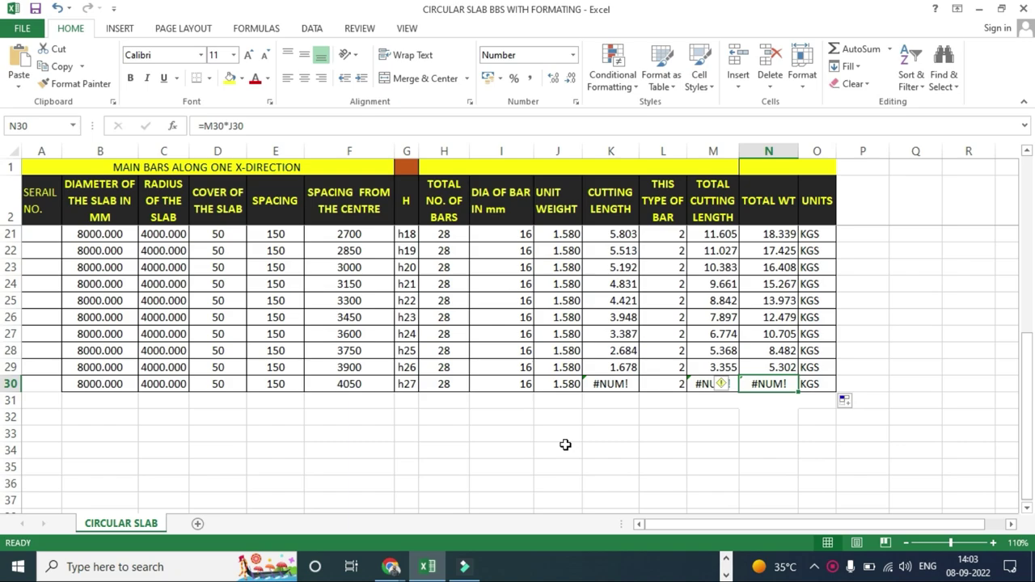
click(523, 450)
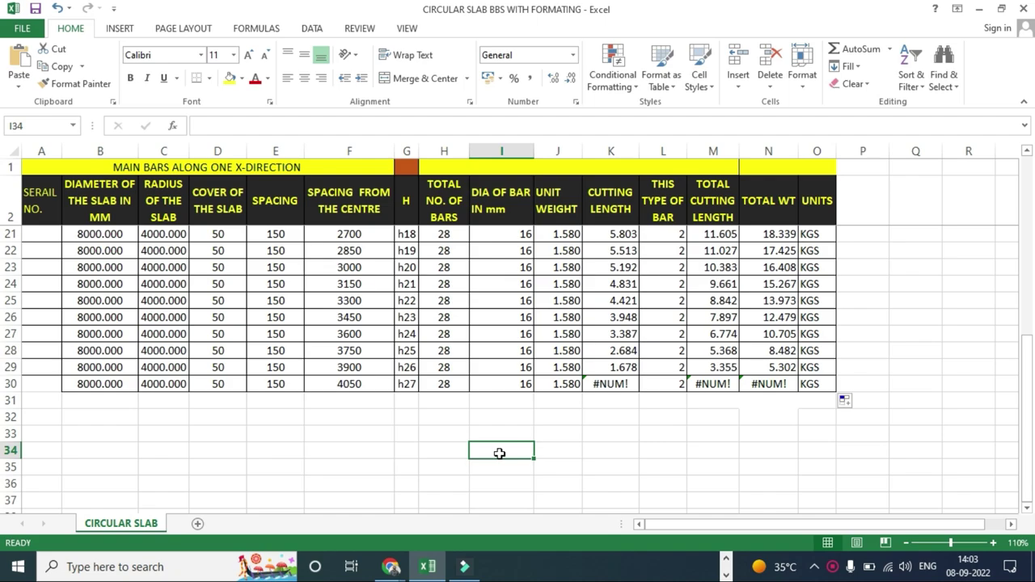
- Enter =ROUNDUP((B30/E30)+1,0) in I34, fixing the too-few-arguments error, so it returns 55
text(=)
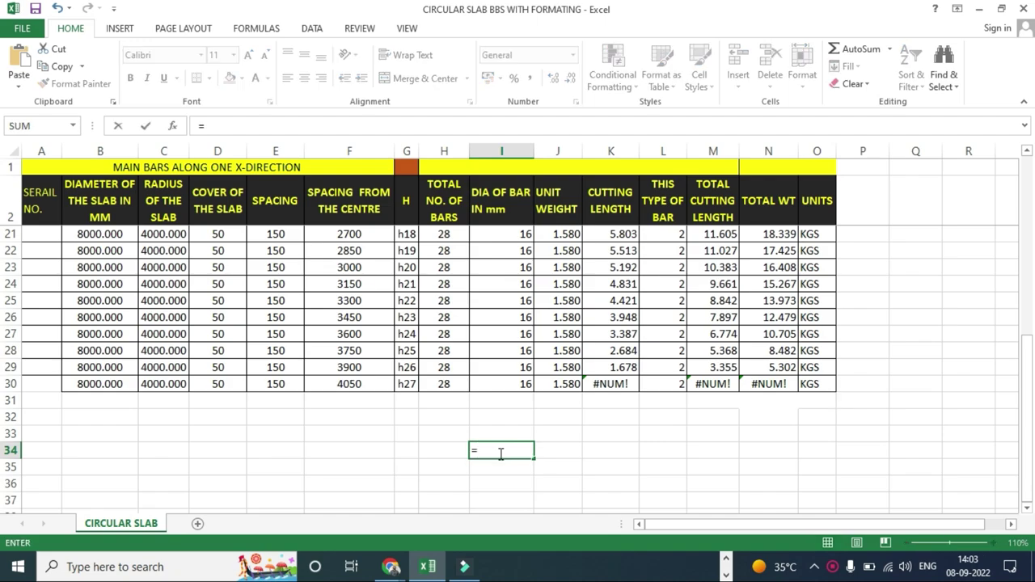
text(ro)
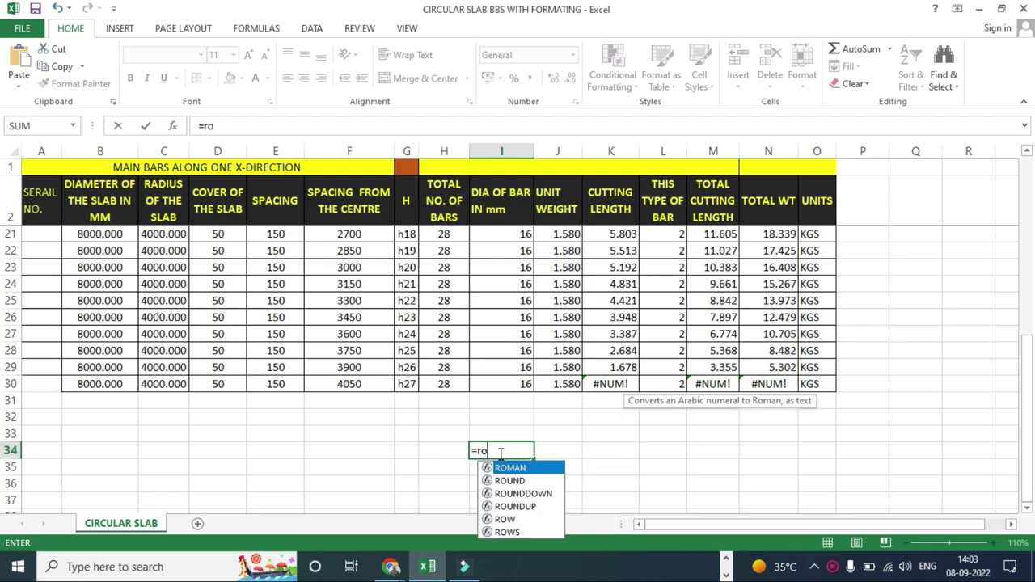
text(undup)
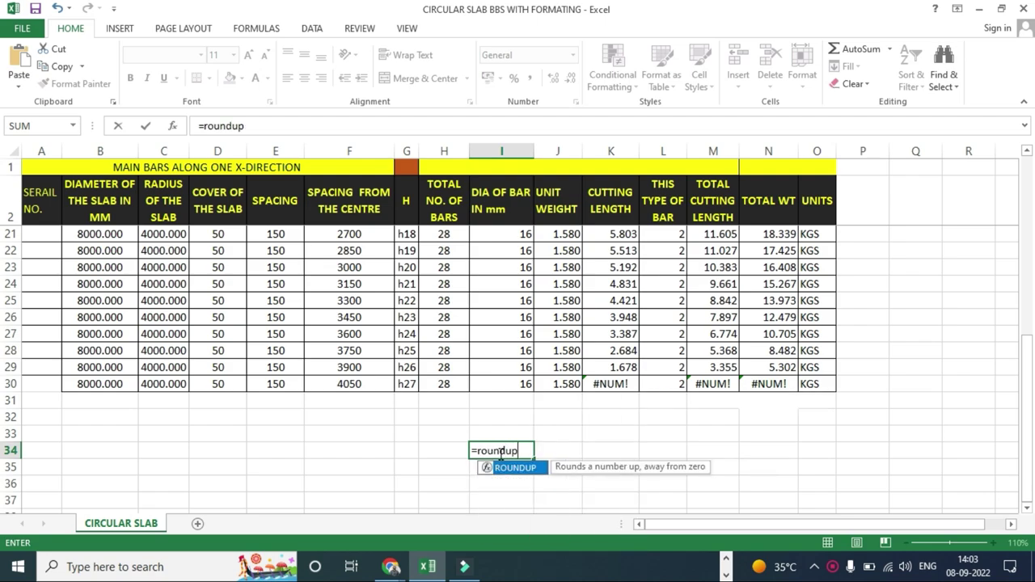
text(()
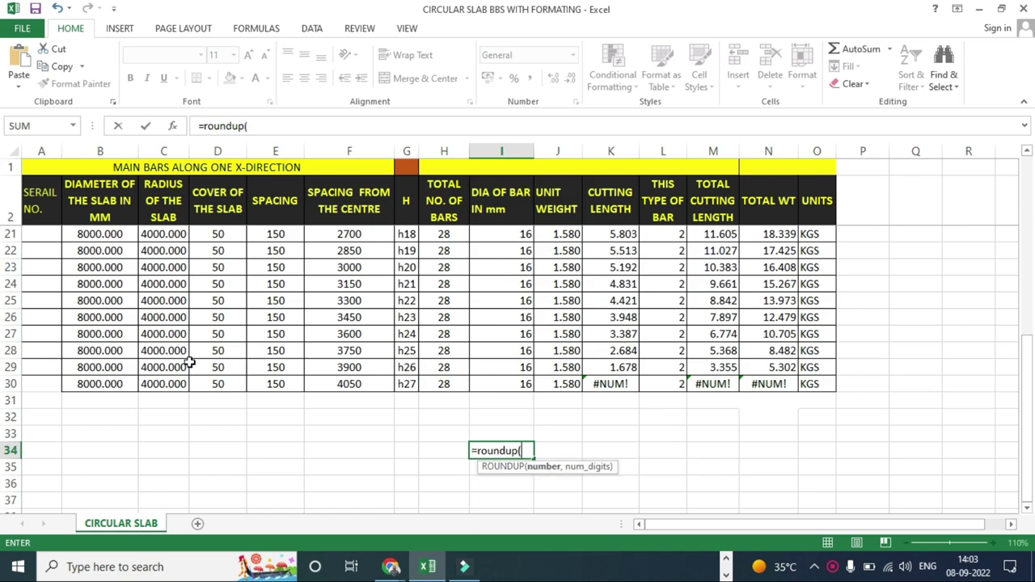
click(100, 385)
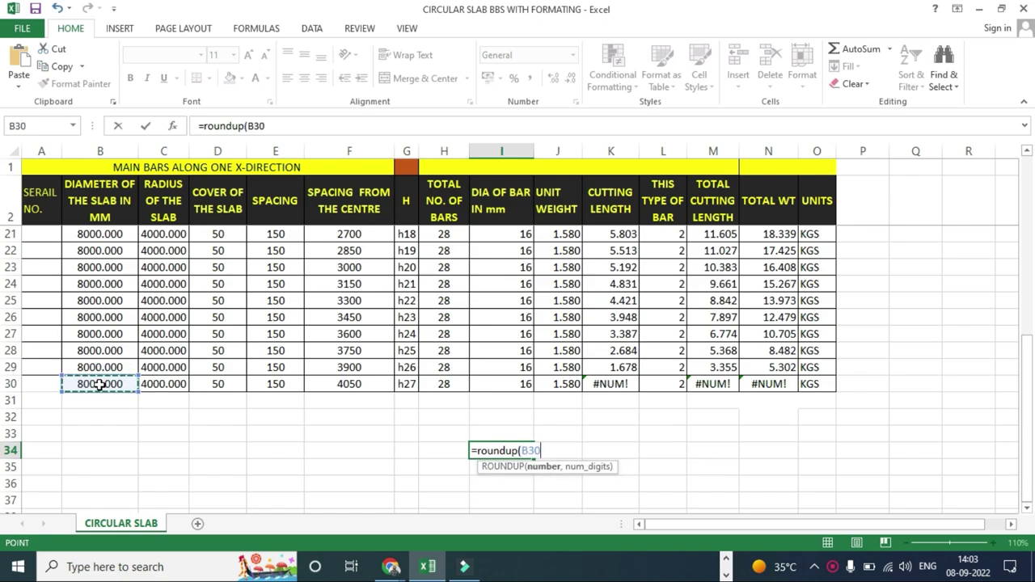
text(/)
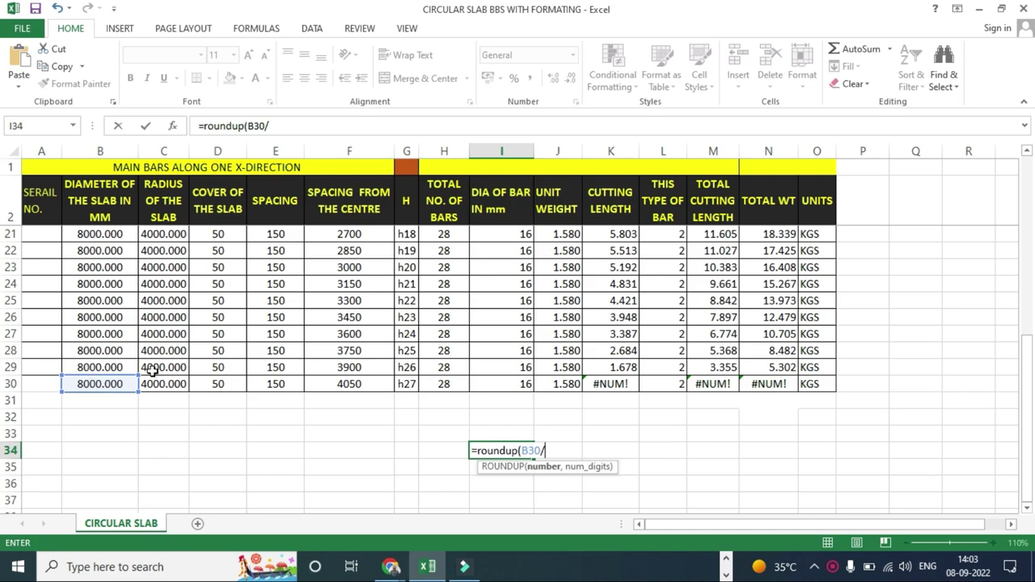
click(283, 384)
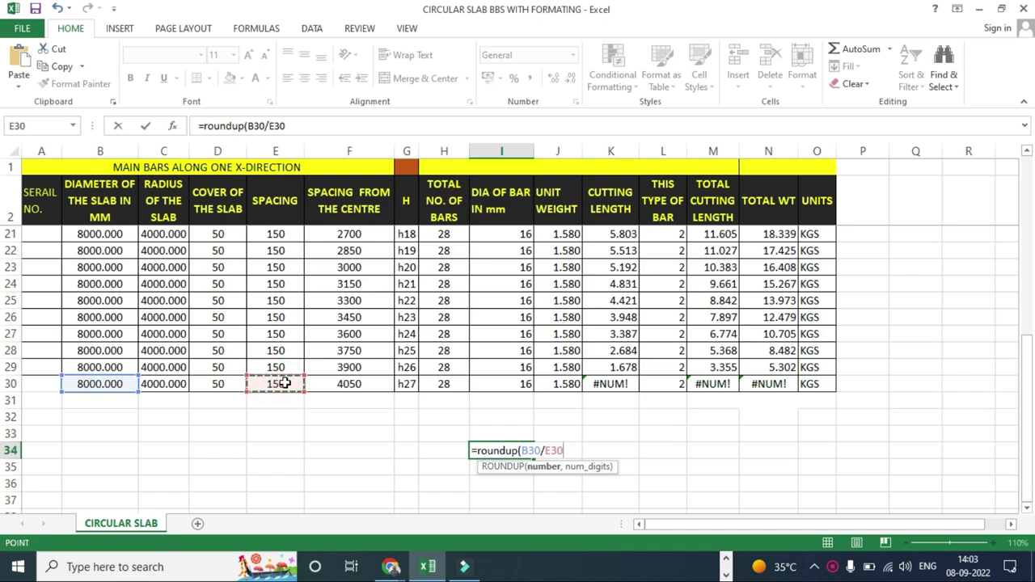
text()+1,0))
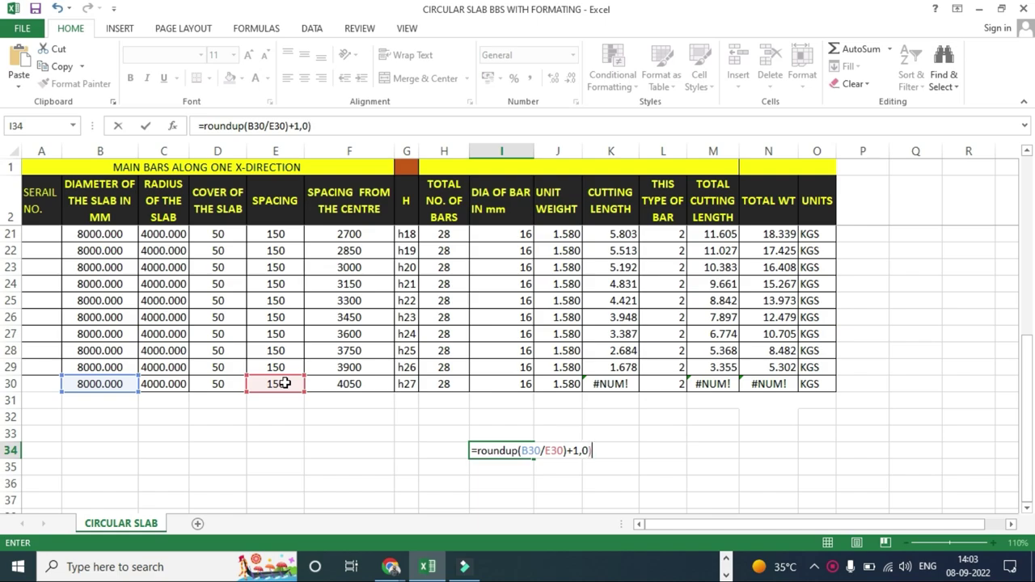
key(Return)
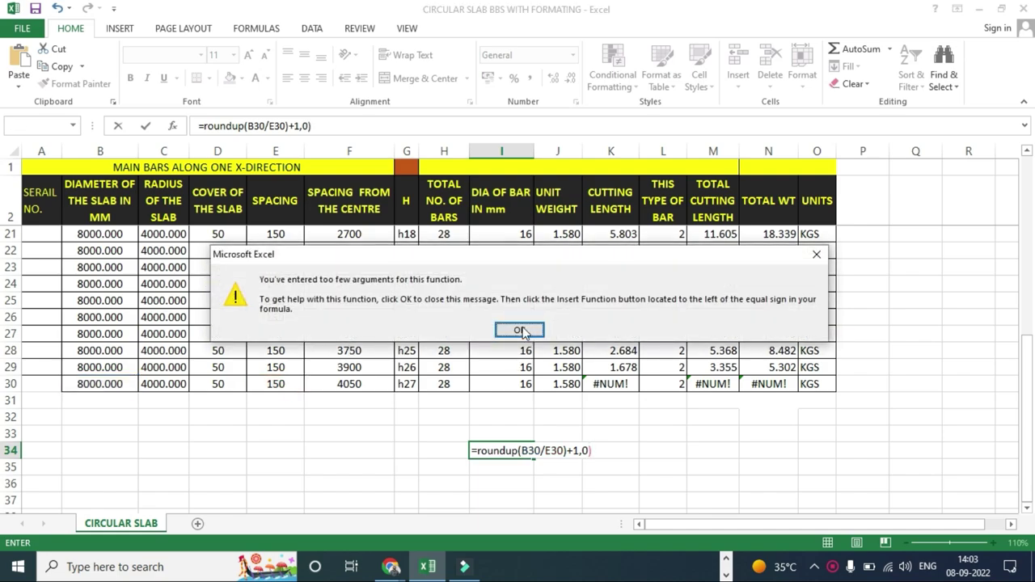
click(522, 331)
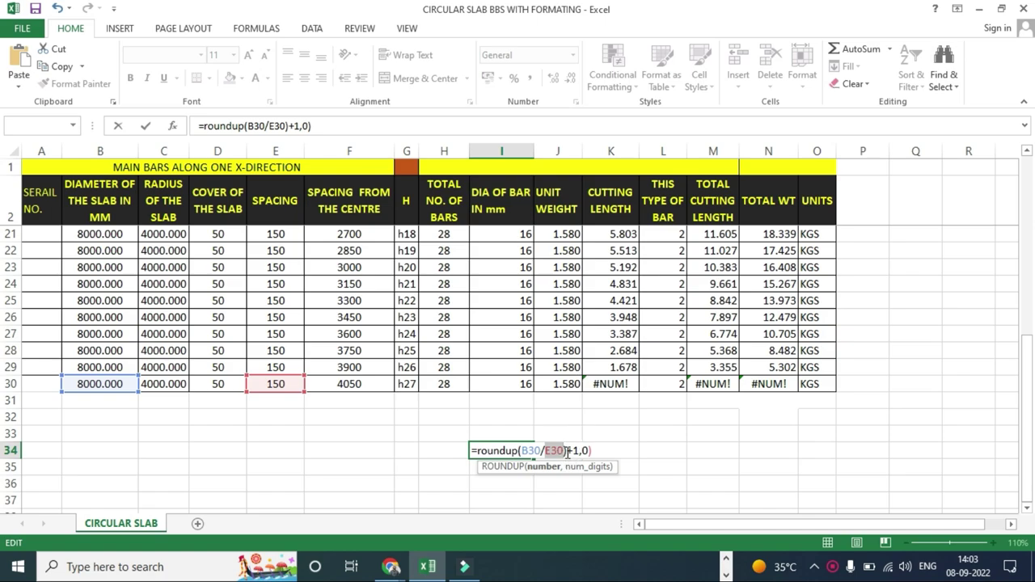
click(522, 450)
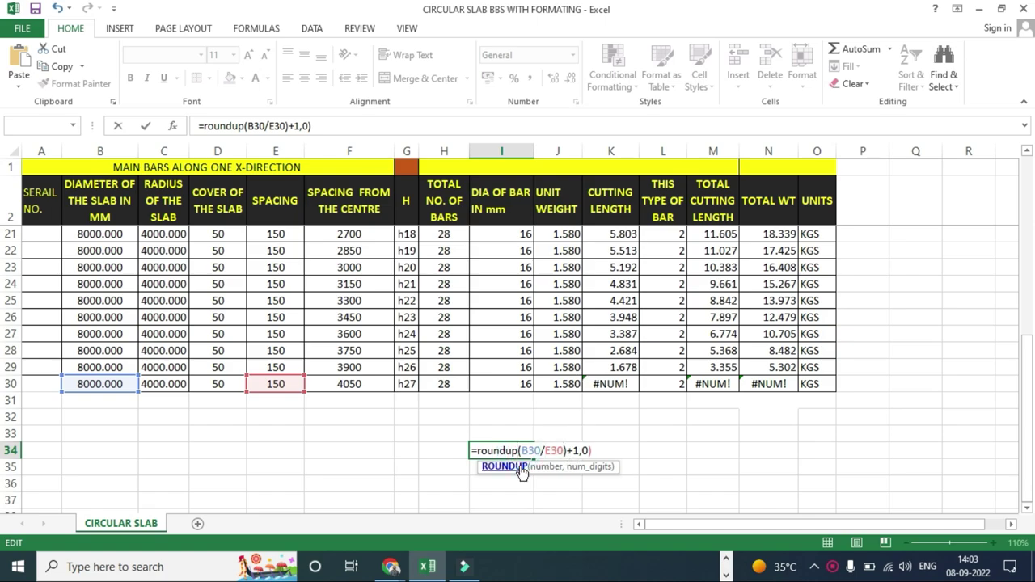
text(()
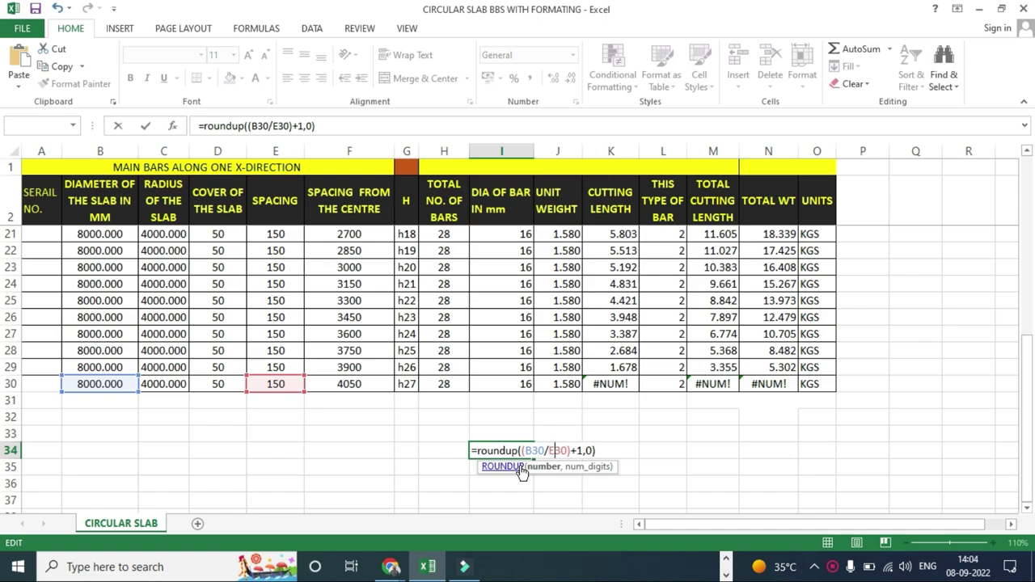
key(Return)
click(617, 469)
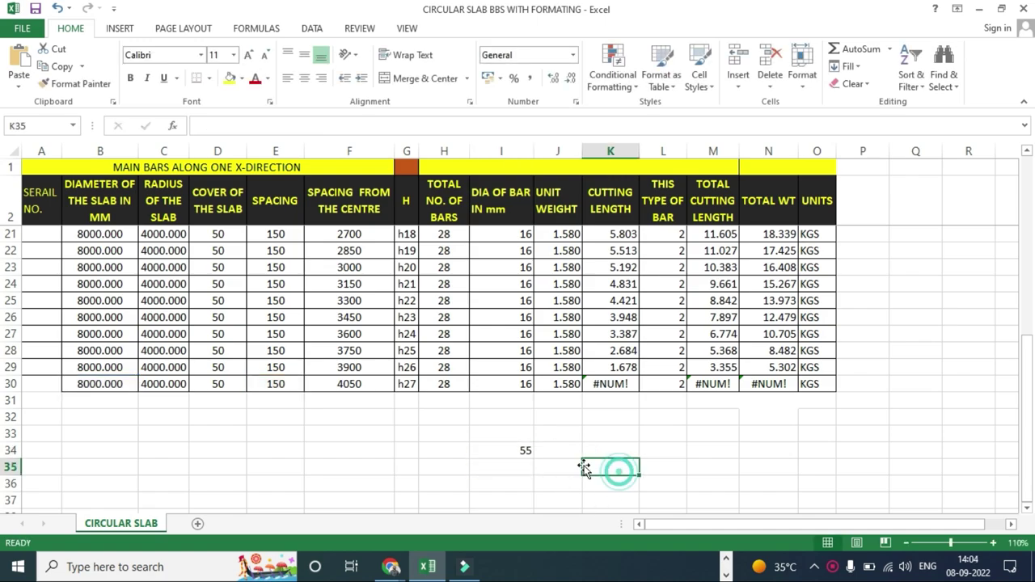
click(520, 453)
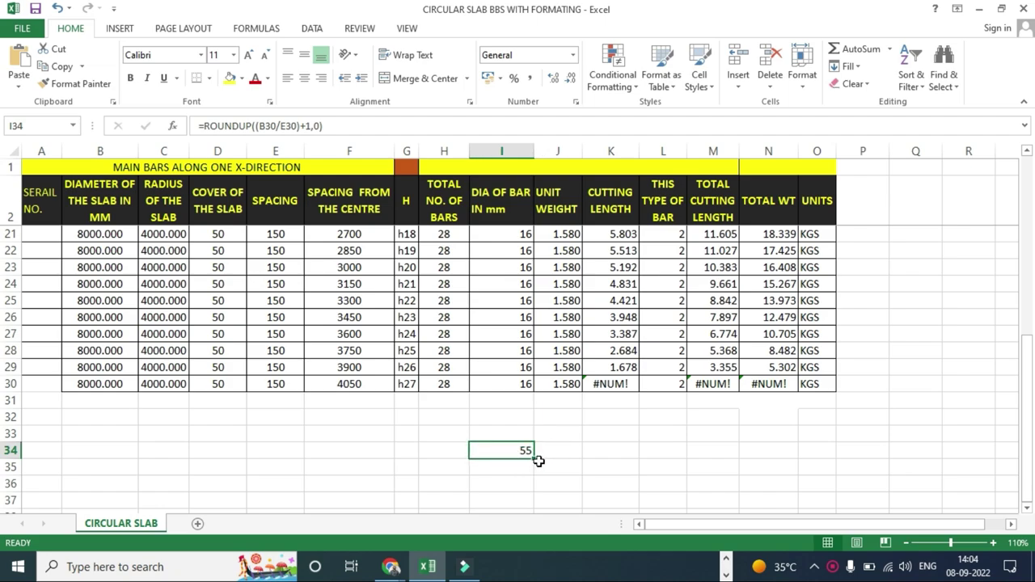
- Enter =H30*2 in H32 to double the bar count to 56
click(440, 386)
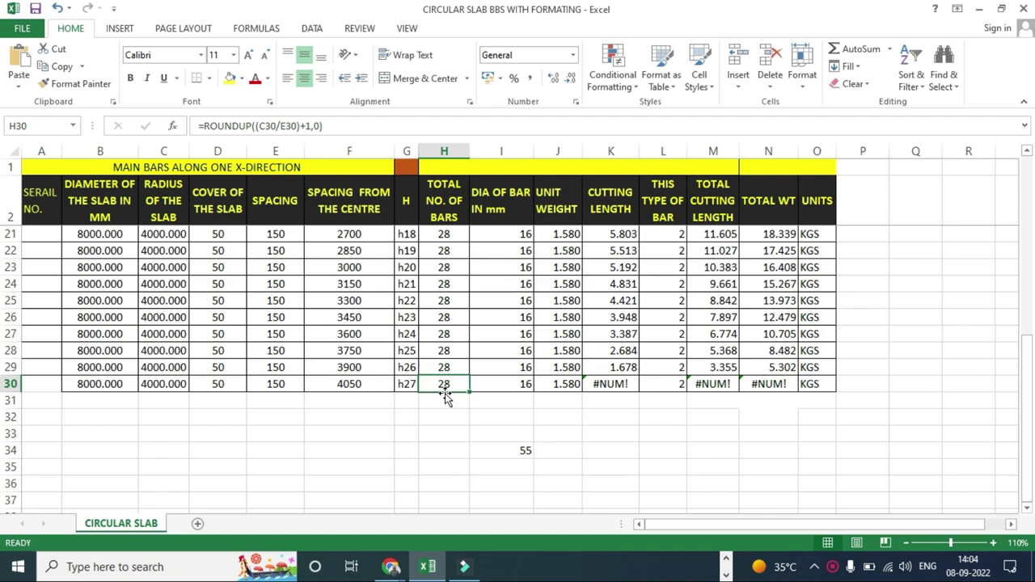
click(451, 415)
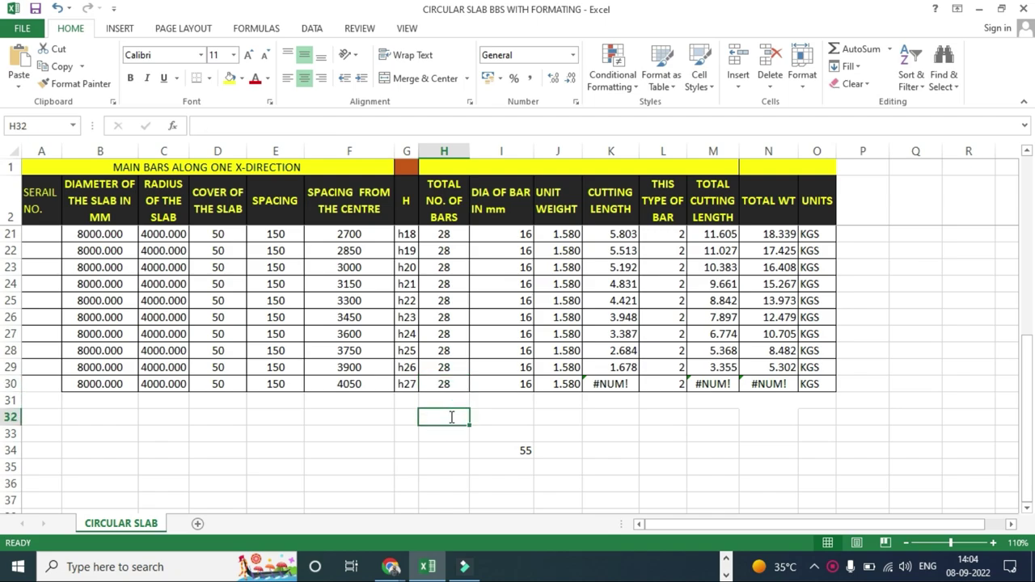
text(=)
click(432, 385)
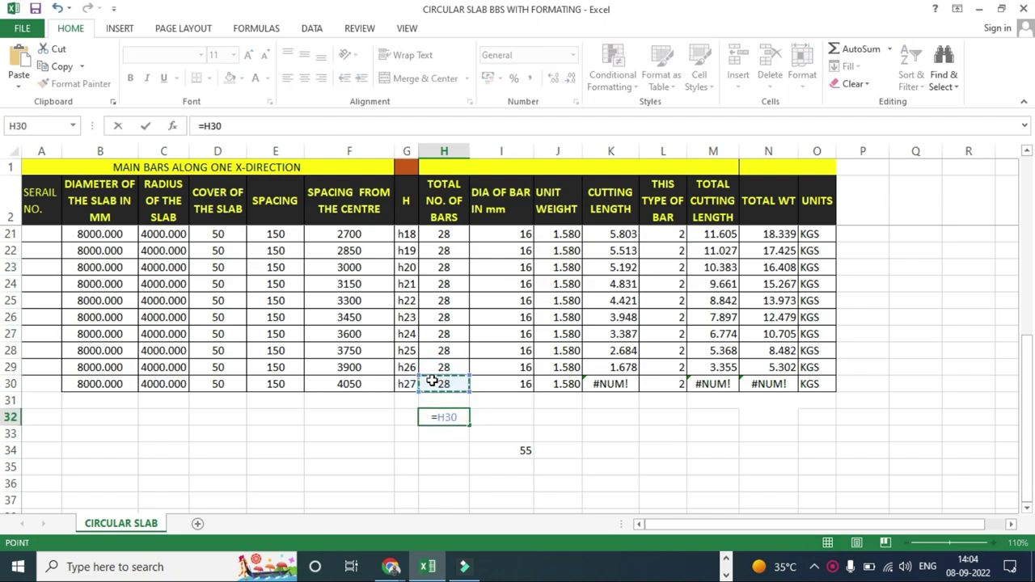
text(*)
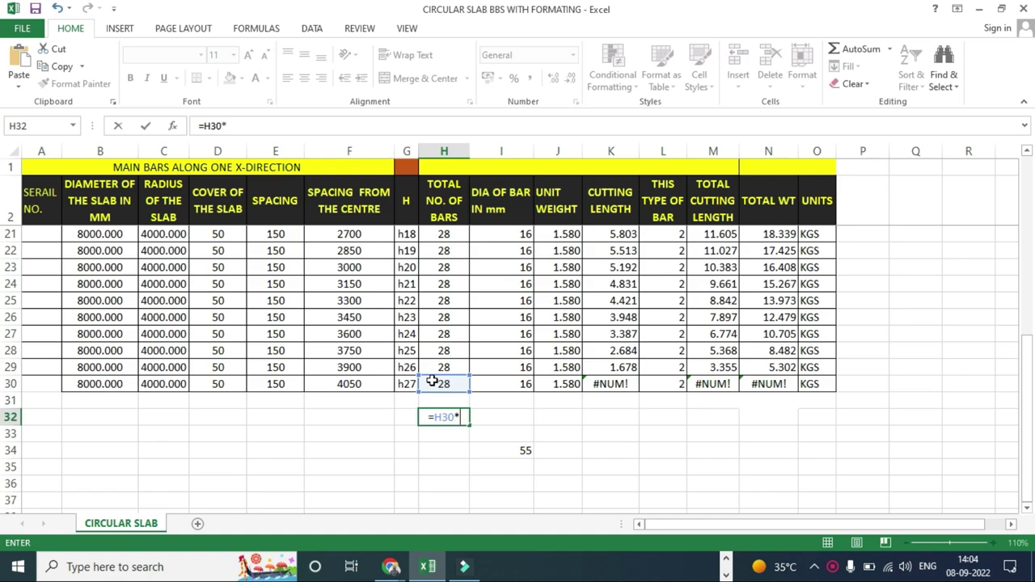
text(2)
key(Return)
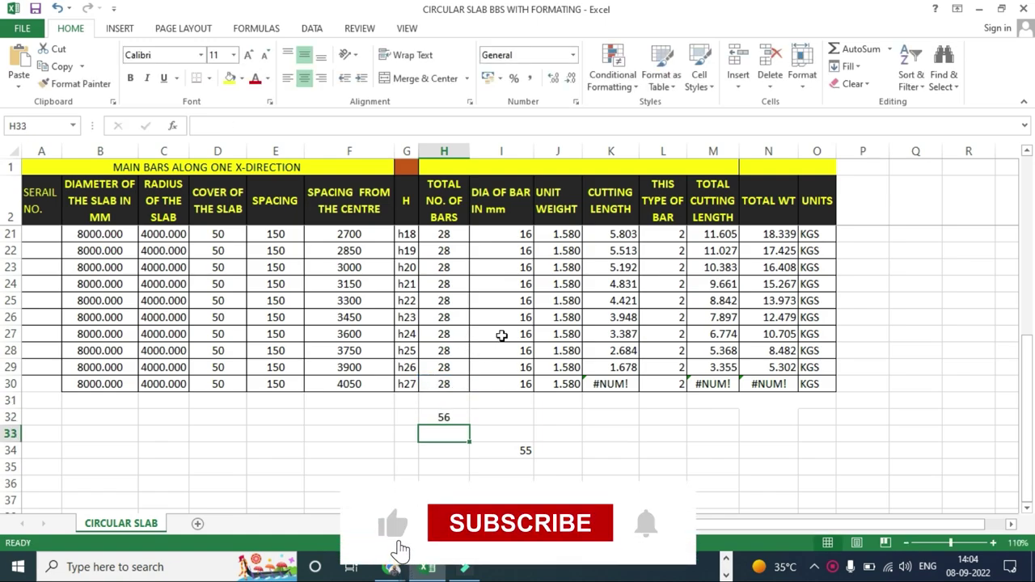
- Review the bar counts in column H, from H3 down and back to H4
scroll(485, 308, up, 6)
click(447, 235)
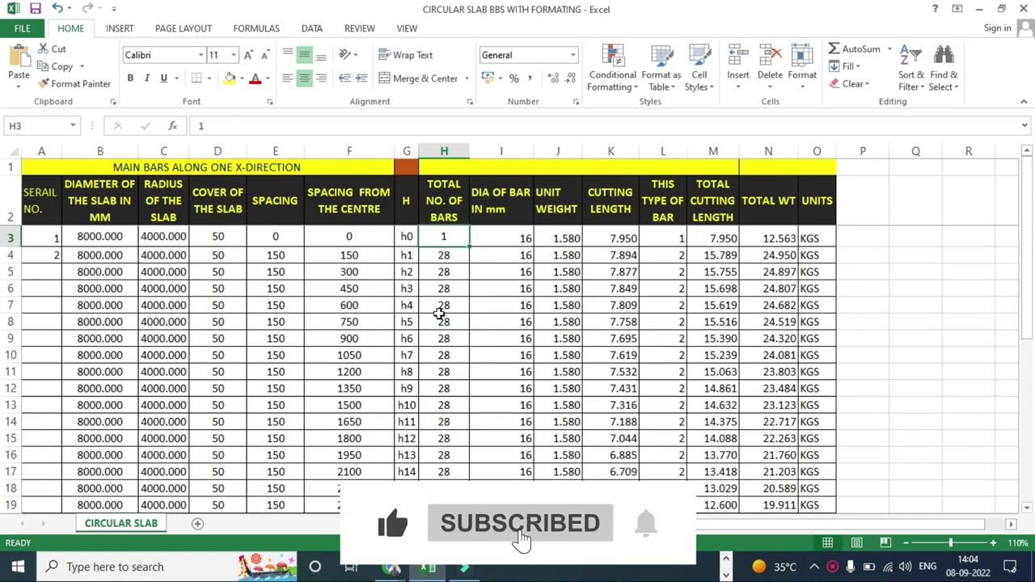
scroll(470, 296, down, 2)
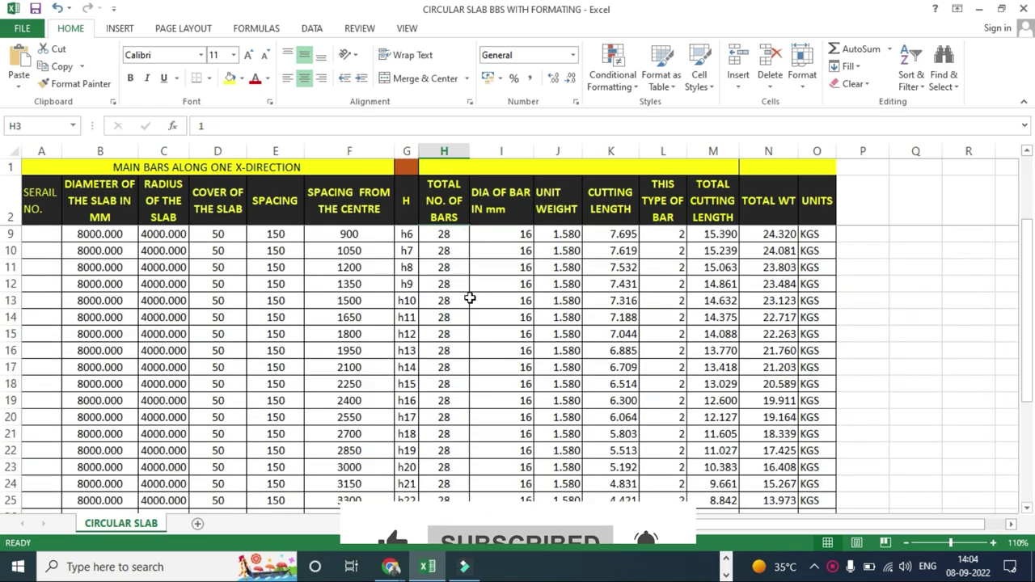
scroll(469, 296, down, 3)
scroll(469, 296, up, 5)
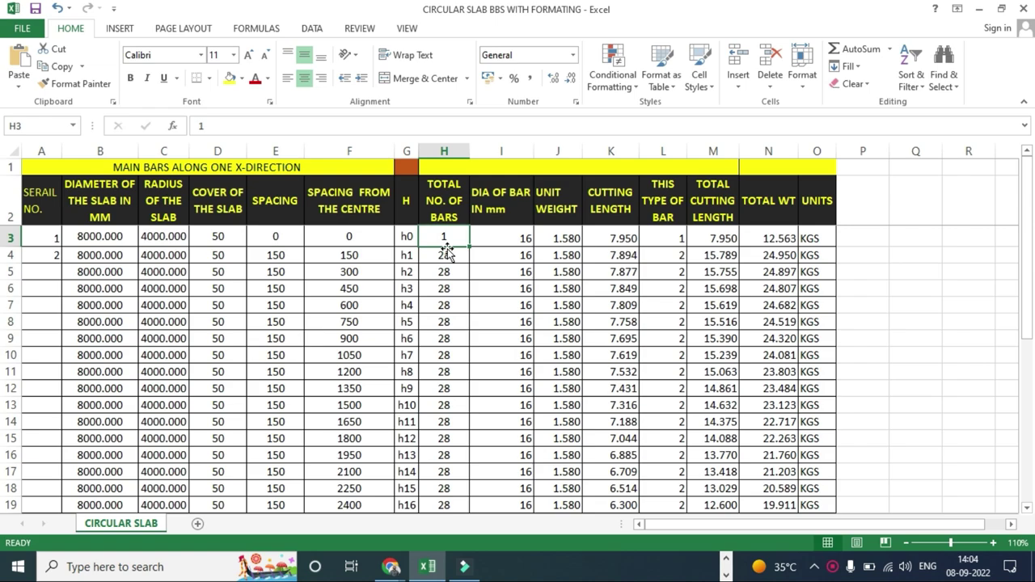
scroll(486, 321, down, 2)
scroll(481, 508, down, 2)
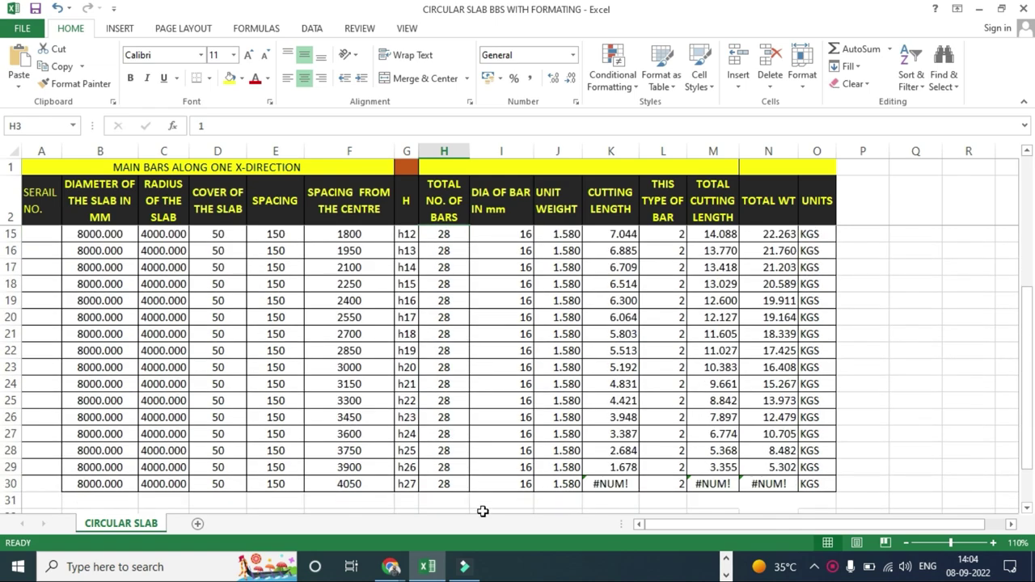
scroll(504, 461, down, 1)
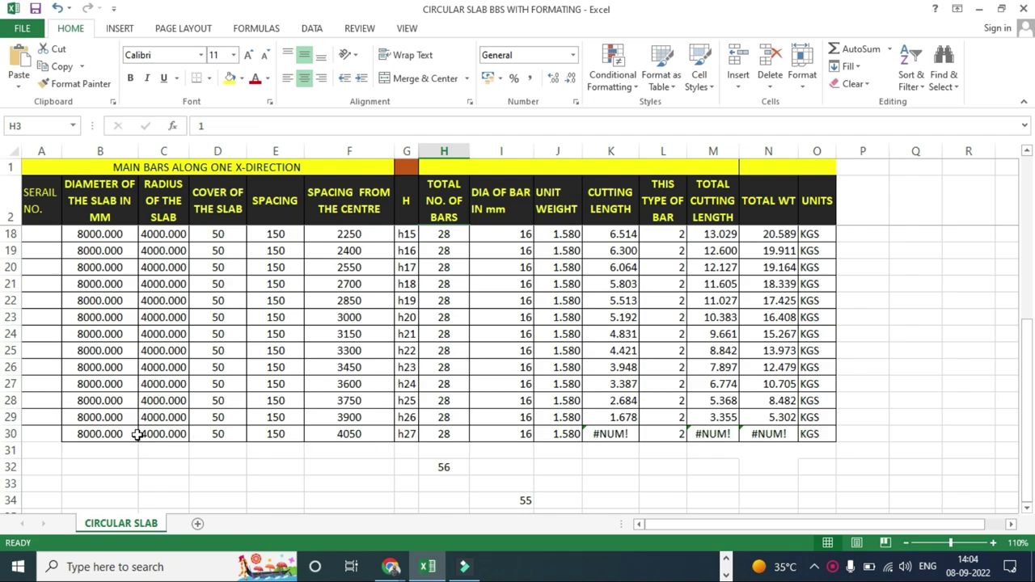
scroll(378, 442, up, 3)
scroll(378, 442, up, 2)
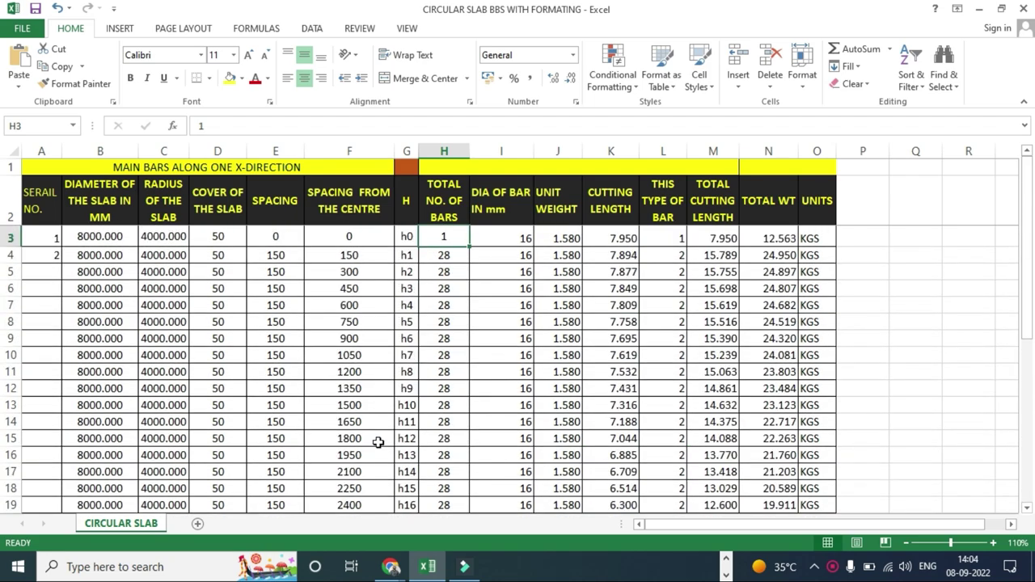
click(447, 255)
- Change H4's formula to =ROUNDUP((C4/E4)-1,0), giving 26 bars
click(321, 127)
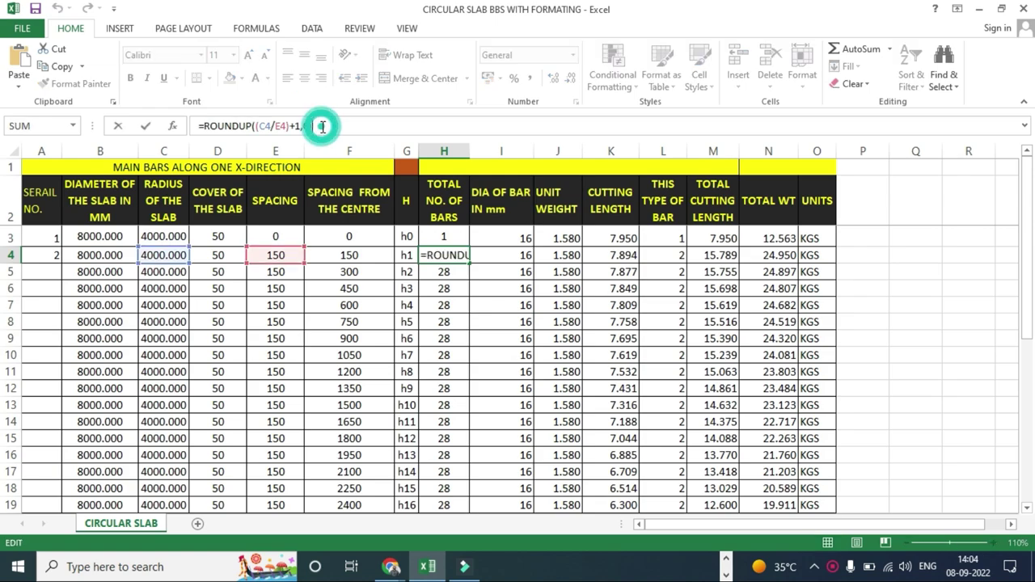
click(296, 126)
key(BackSpace)
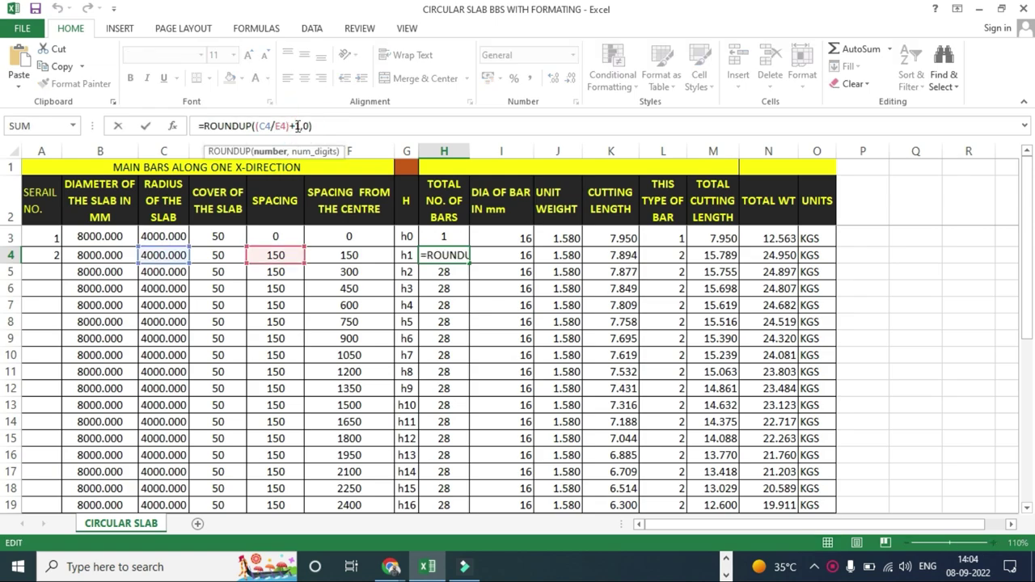
text(-)
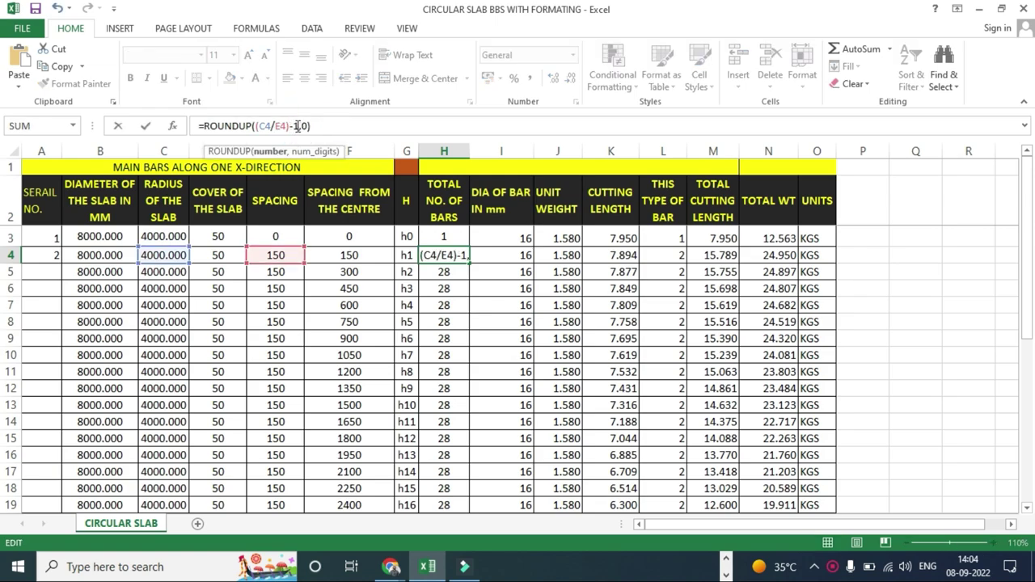
key(Return)
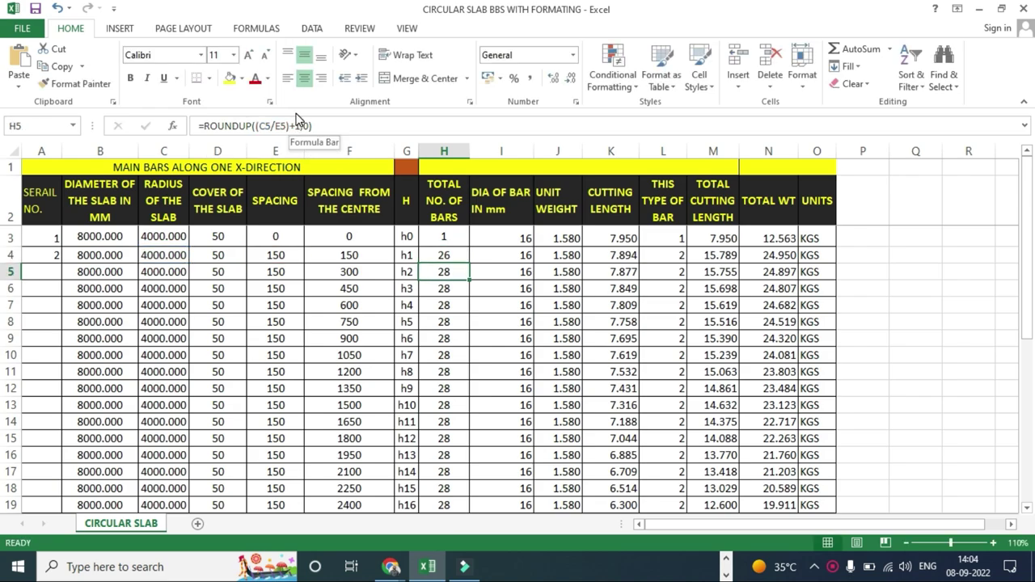
- Copy the H4 bar count formula down through row 30, making H32 total 52
click(447, 255)
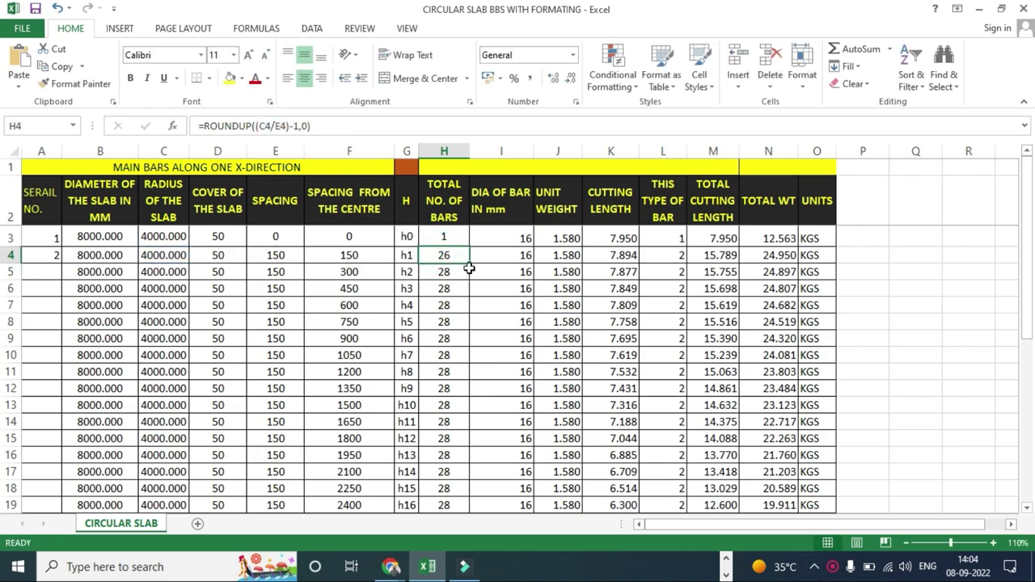
double_click(468, 261)
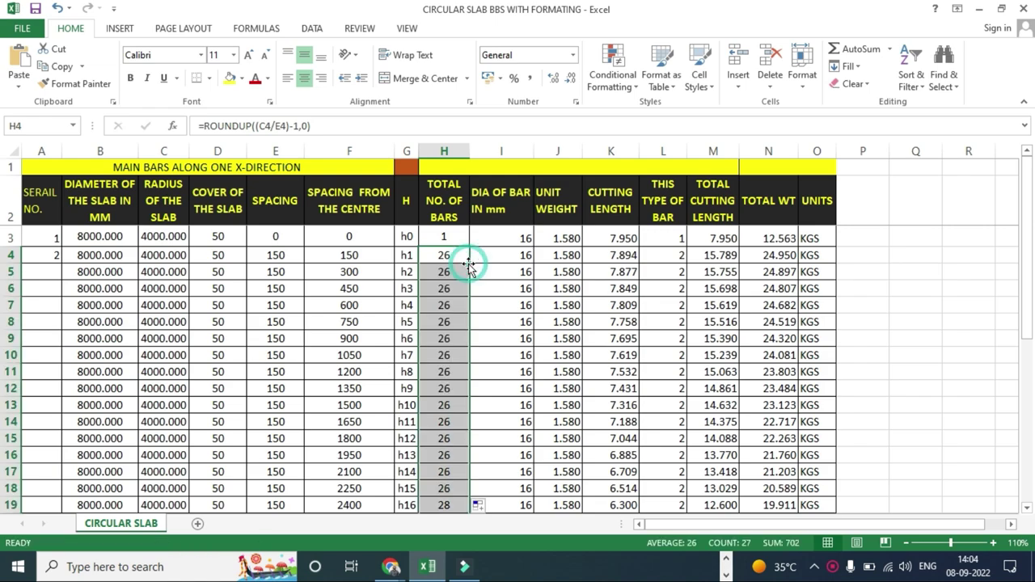
scroll(524, 300, down, 4)
scroll(524, 300, down, 3)
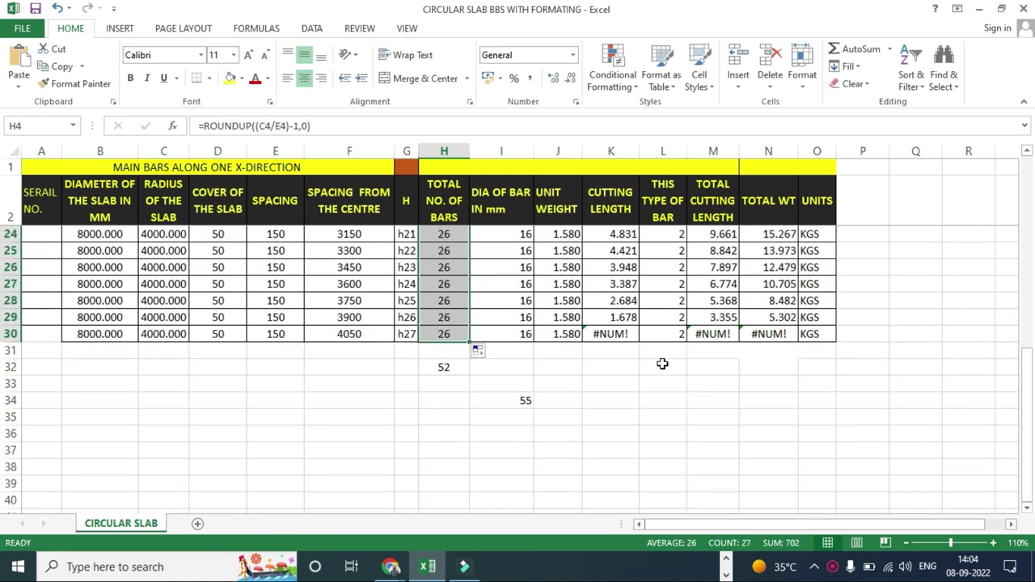
click(614, 400)
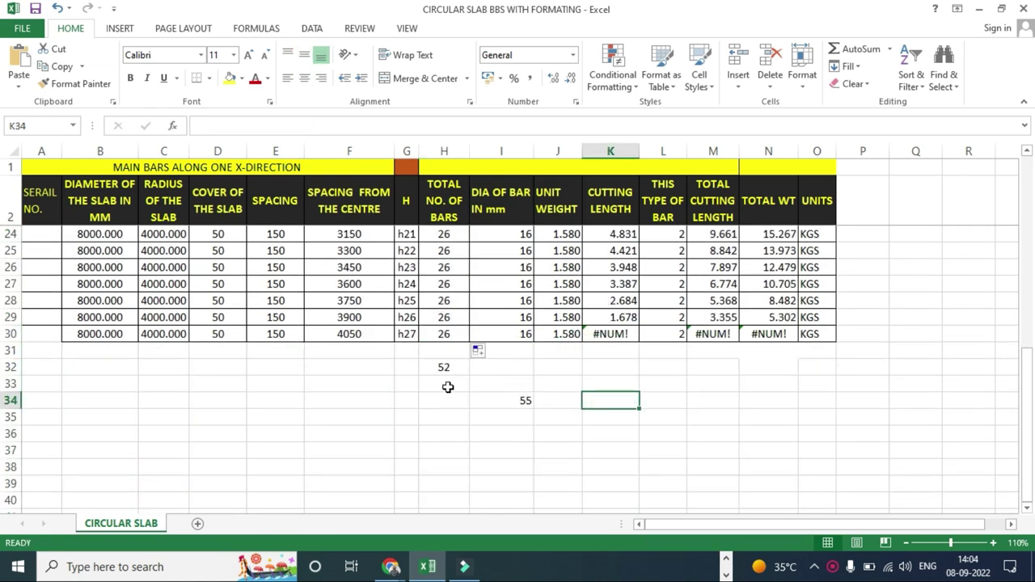
click(749, 339)
scroll(441, 364, up, 7)
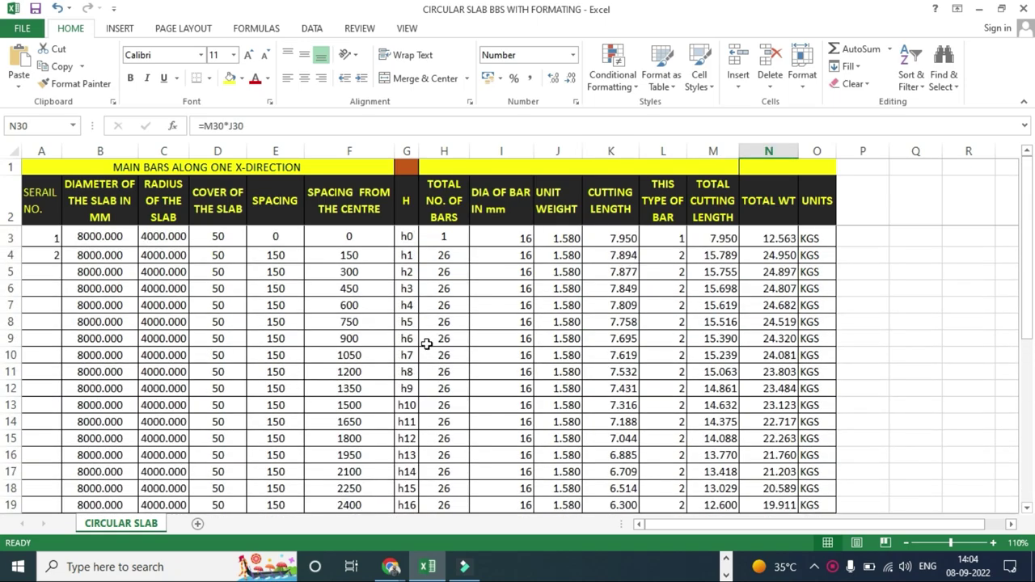
click(447, 286)
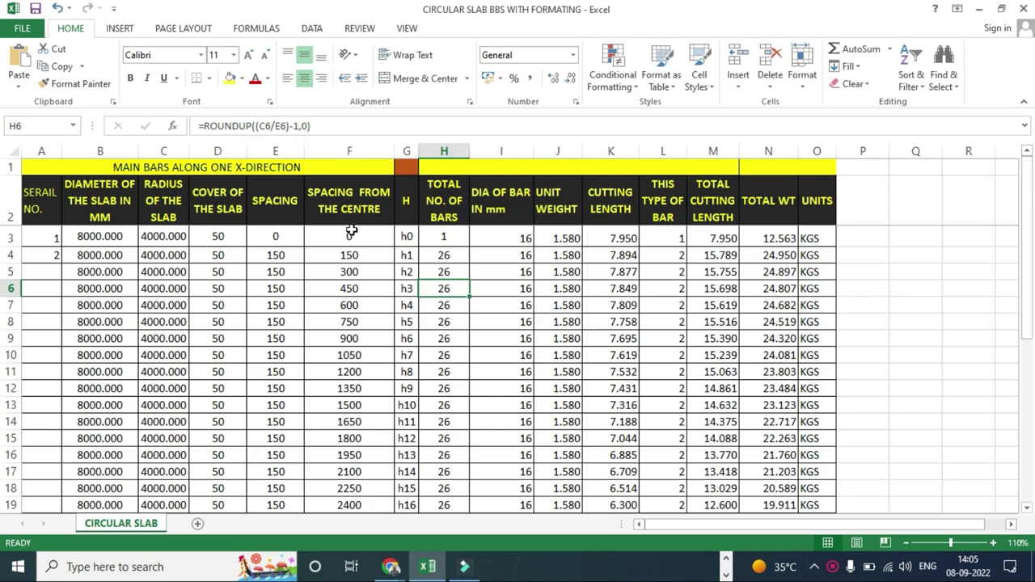
scroll(467, 387, down, 2)
scroll(467, 384, up, 2)
scroll(483, 317, down, 3)
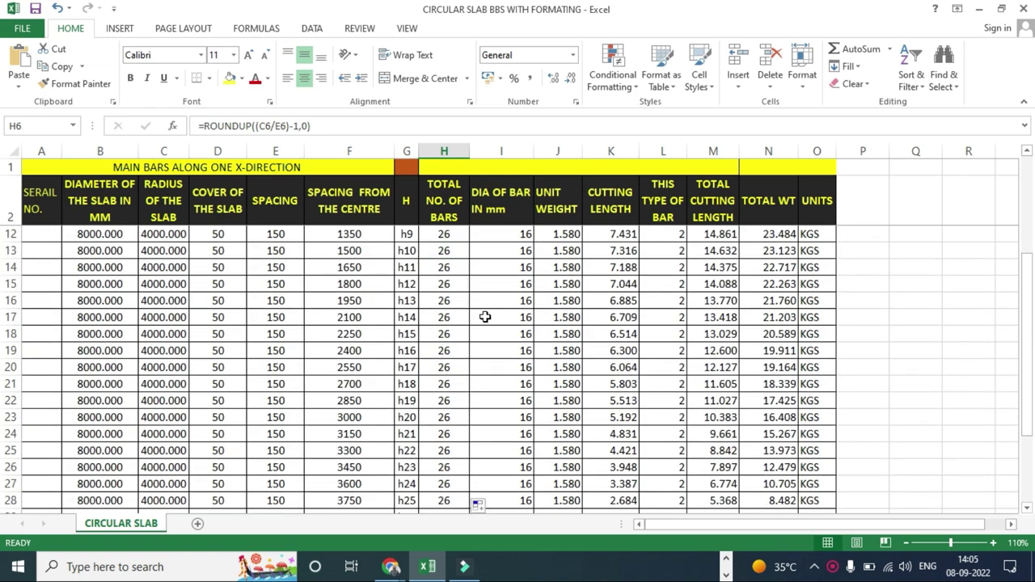
scroll(491, 336, down, 3)
click(594, 390)
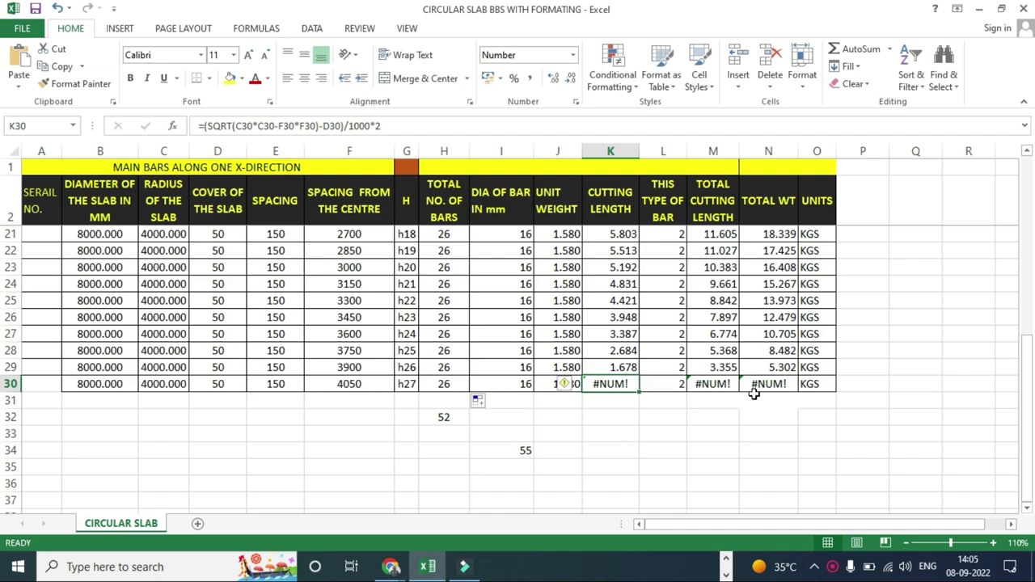
click(772, 416)
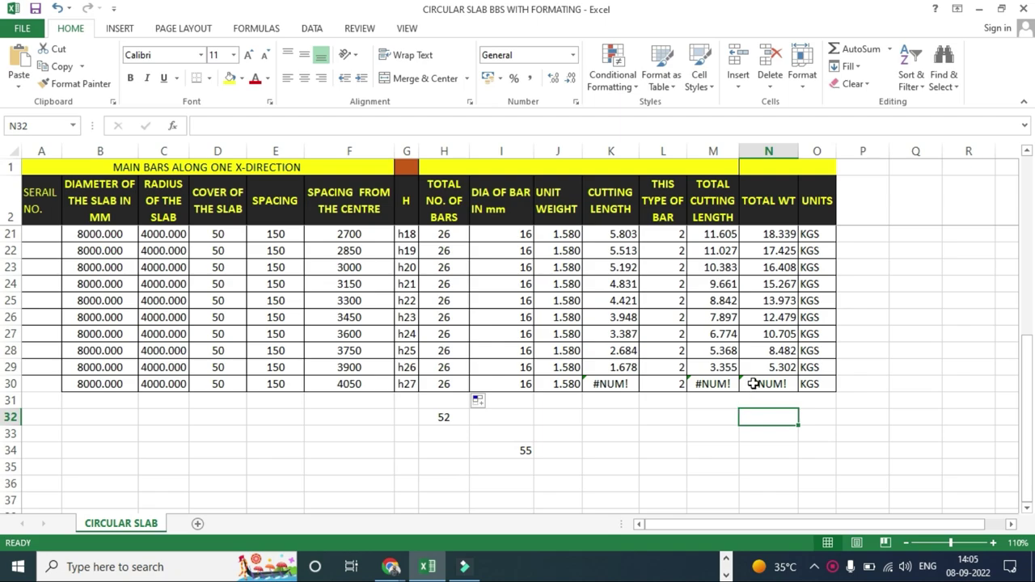
click(349, 387)
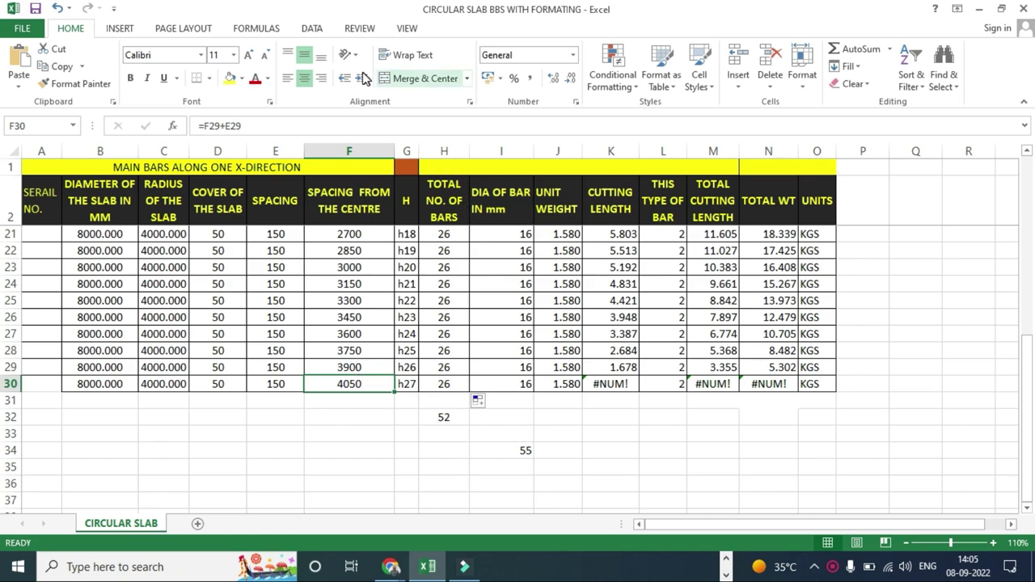
click(725, 576)
click(725, 557)
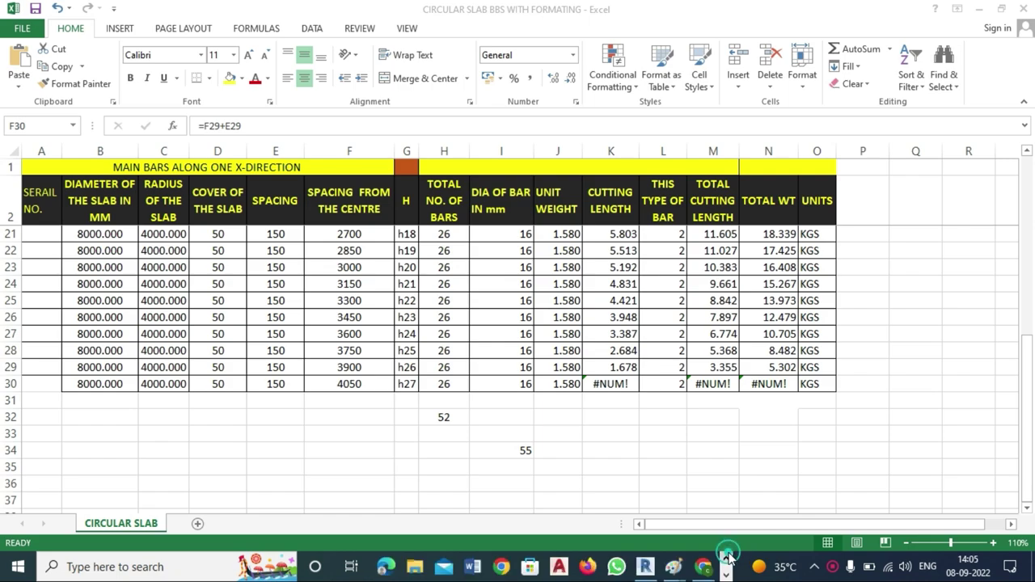
- Draw a vertical blue line across the upper half of the left circle with the Line tool
mouse_move(672, 566)
click(613, 522)
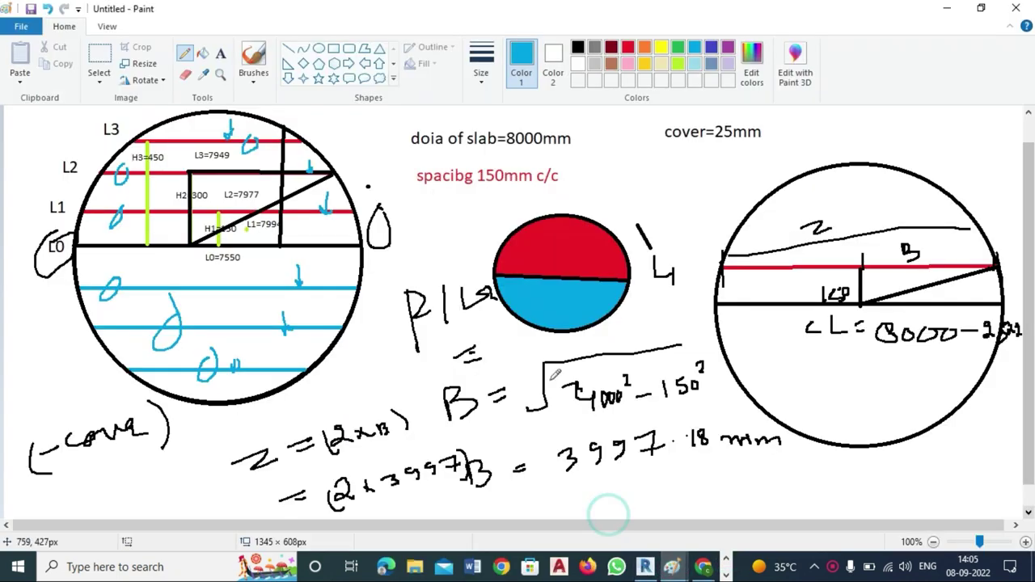
click(289, 49)
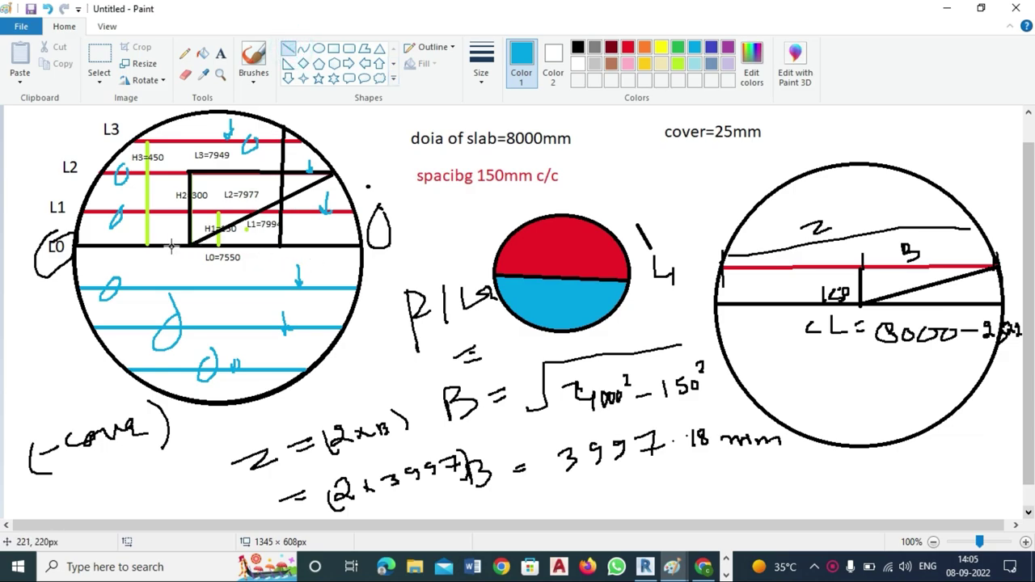
drag(176, 245, 191, 111)
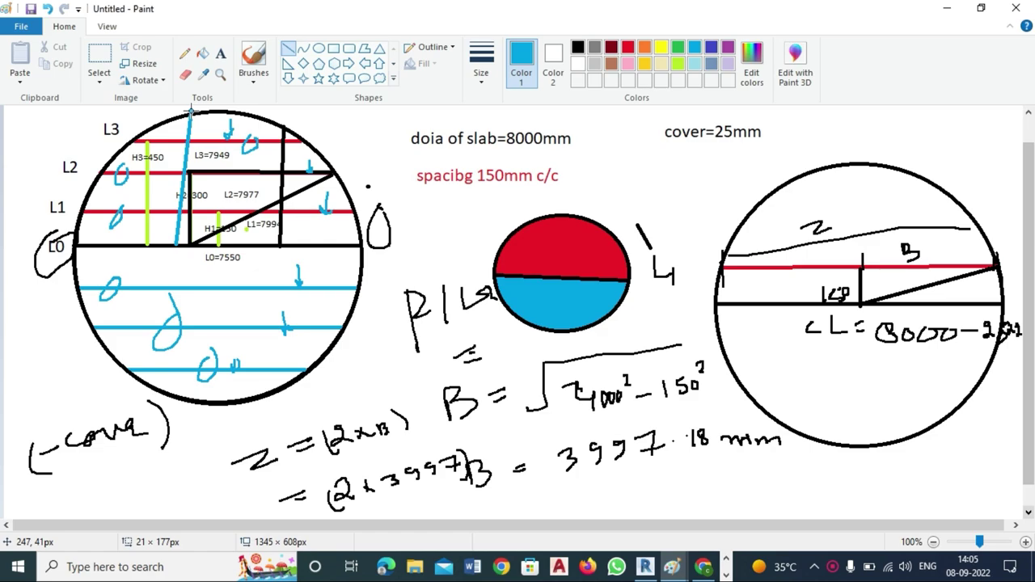
drag(191, 114, 179, 114)
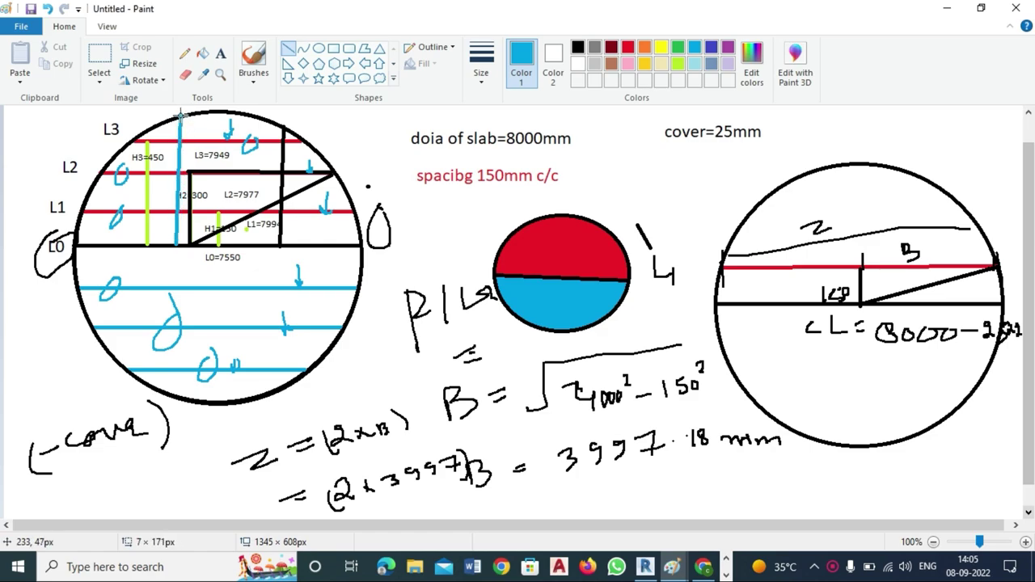
click(727, 575)
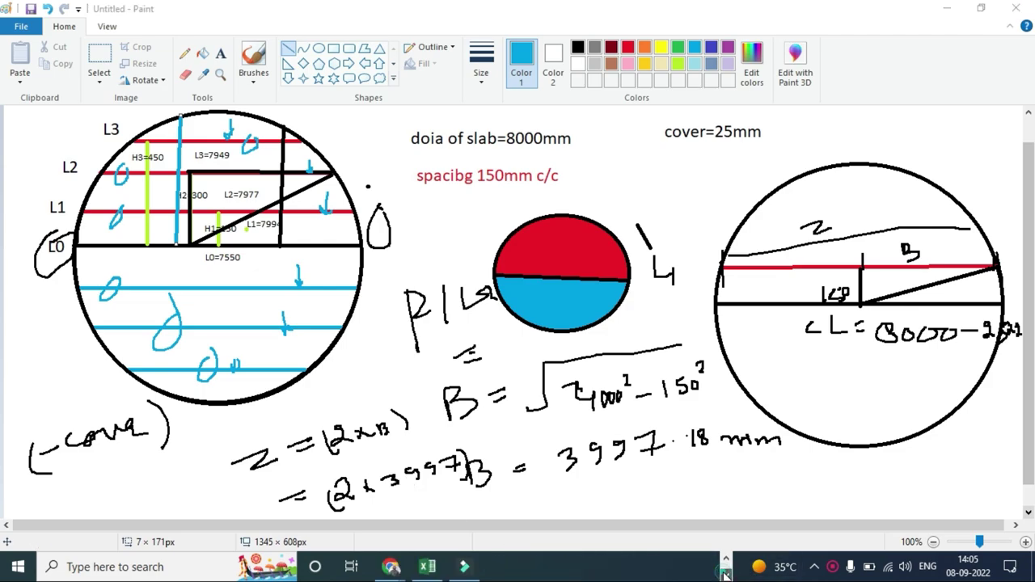
click(427, 569)
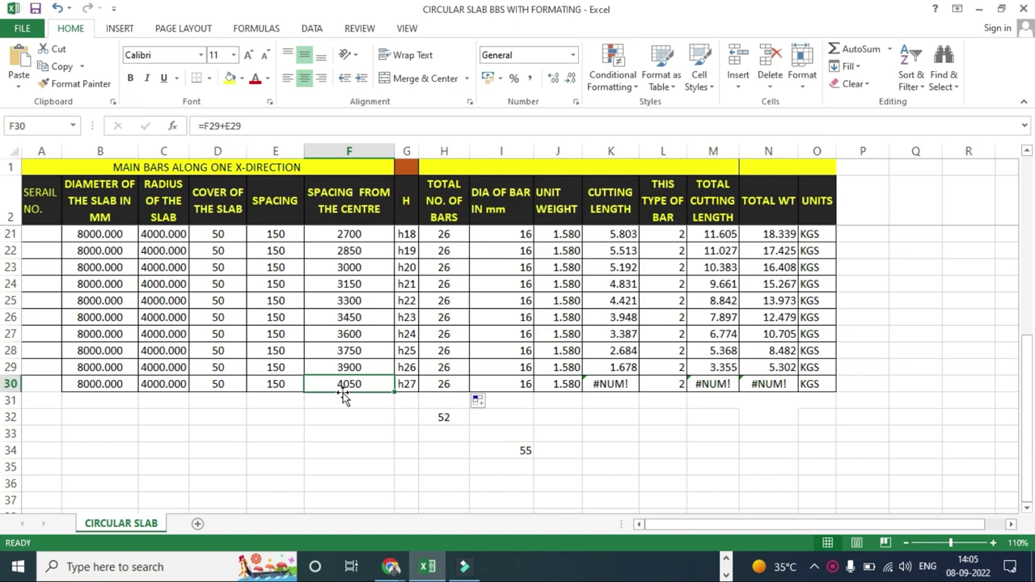
- Delete the #NUM! error row 30 and clear the leftover #REF! cells
click(16, 385)
right_click(20, 388)
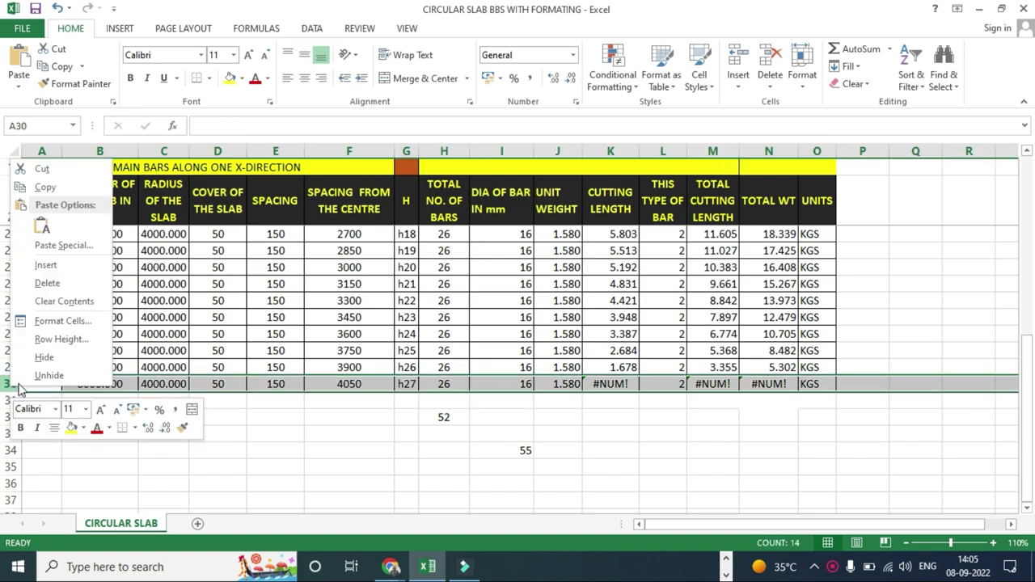
click(47, 283)
click(610, 434)
click(438, 402)
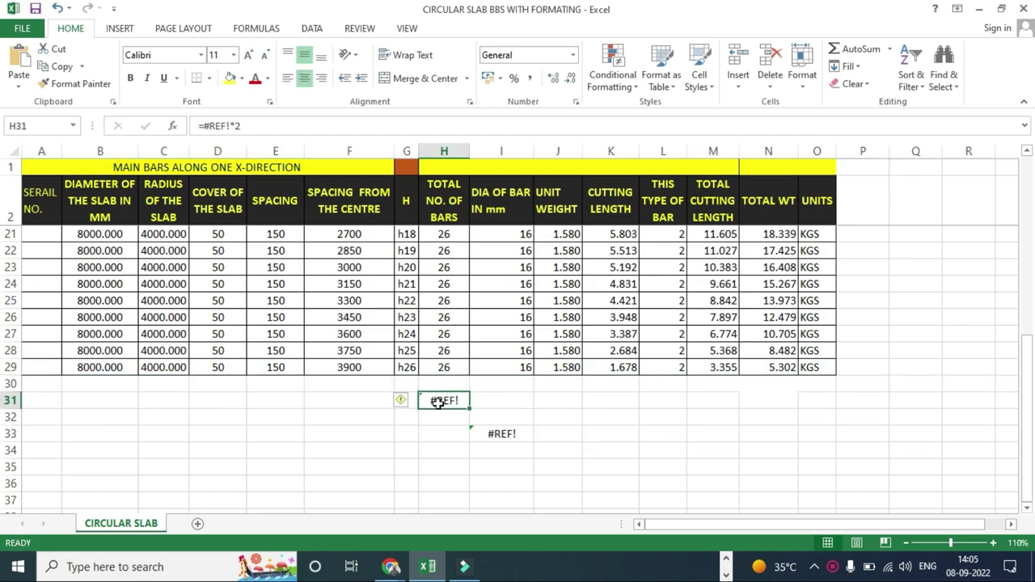
key(Delete)
click(500, 434)
key(Delete)
click(615, 435)
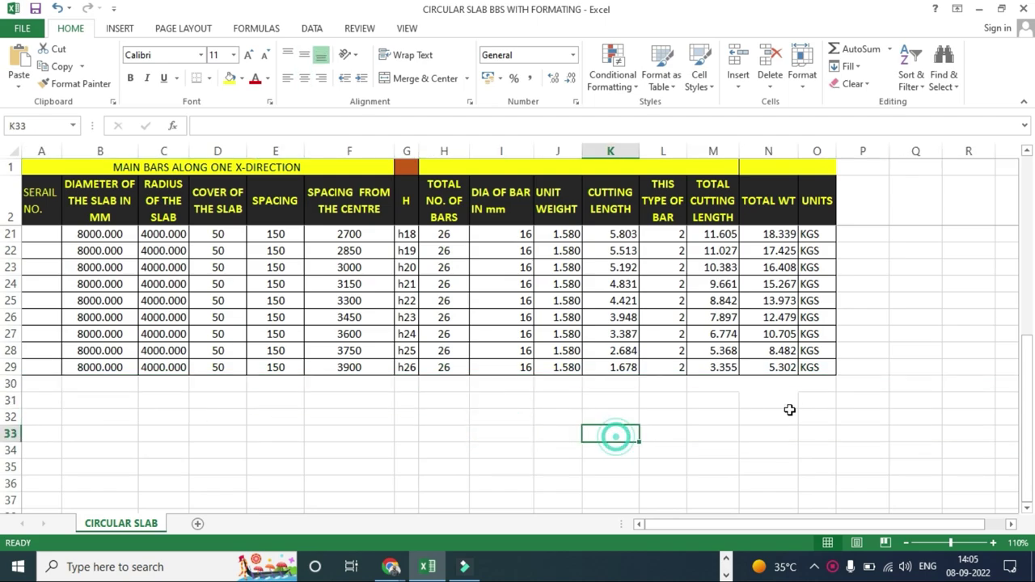
- AutoSum the total weights into N30 (521.216) and copy KGS into O30
click(776, 386)
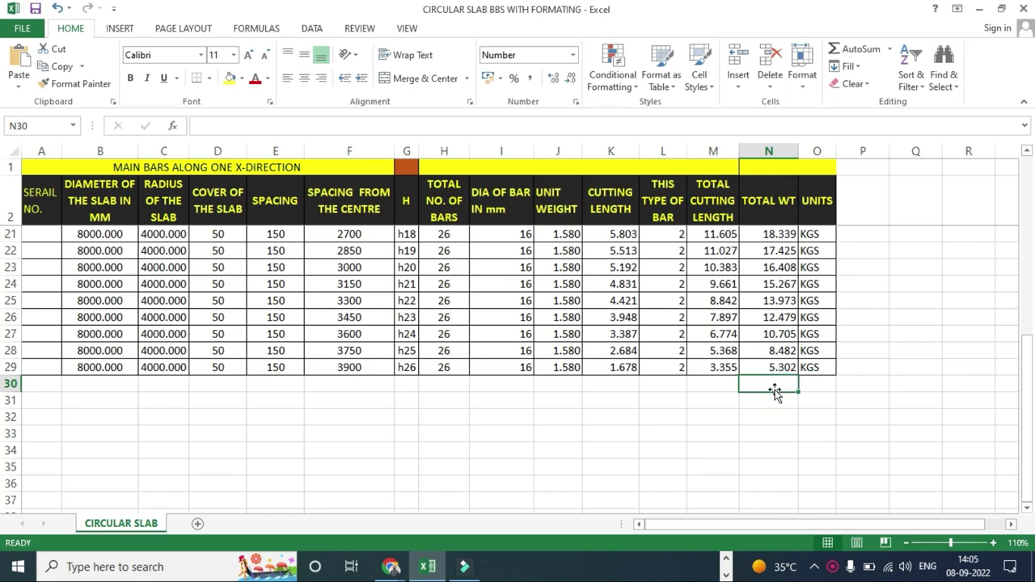
key(alt+equal)
key(Return)
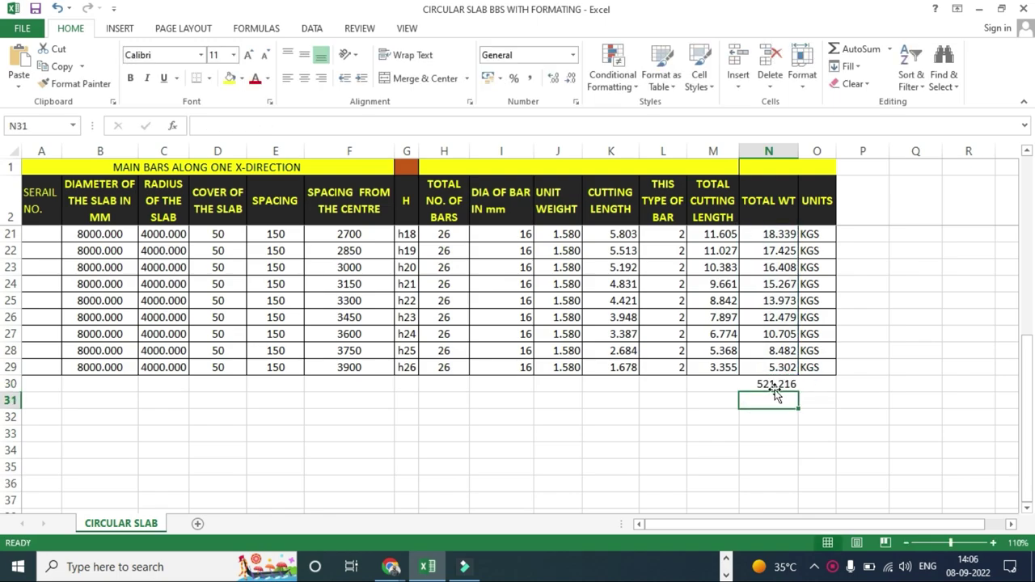
drag(797, 463, 789, 450)
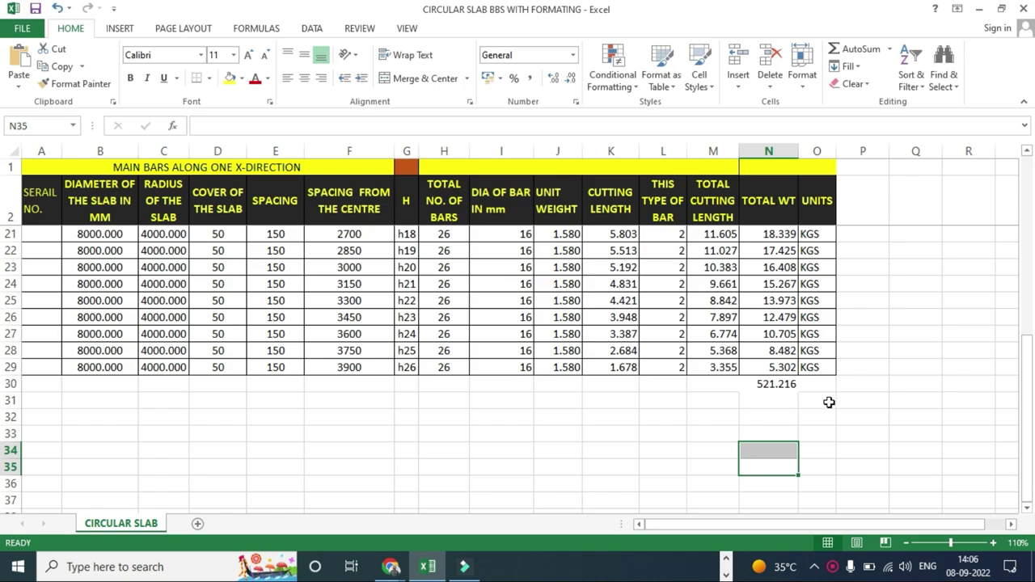
click(813, 368)
drag(836, 376, 830, 386)
key(Right)
- Merge and center I30:M30 and label it 'total rf'
drag(500, 386, 712, 386)
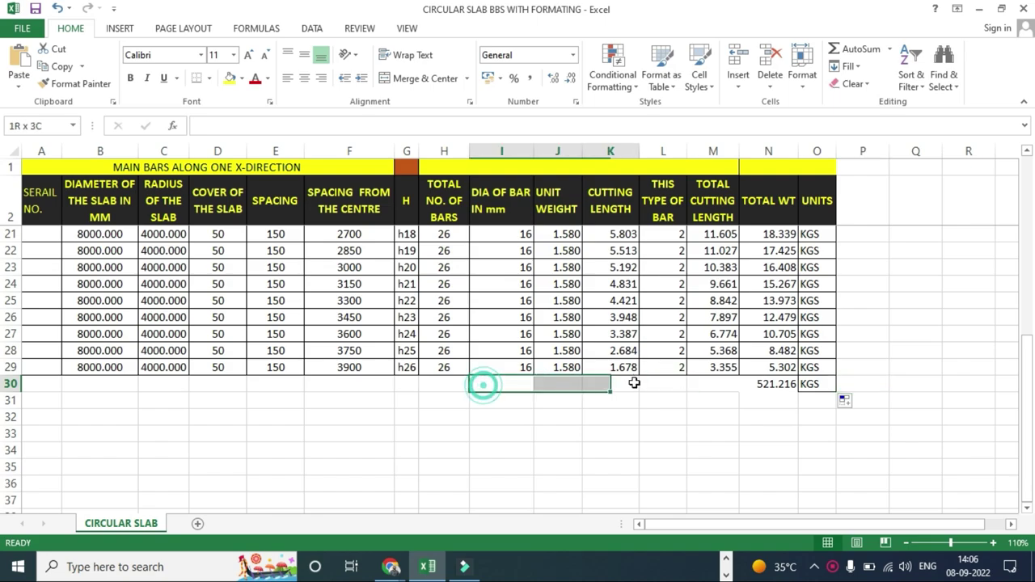
click(450, 81)
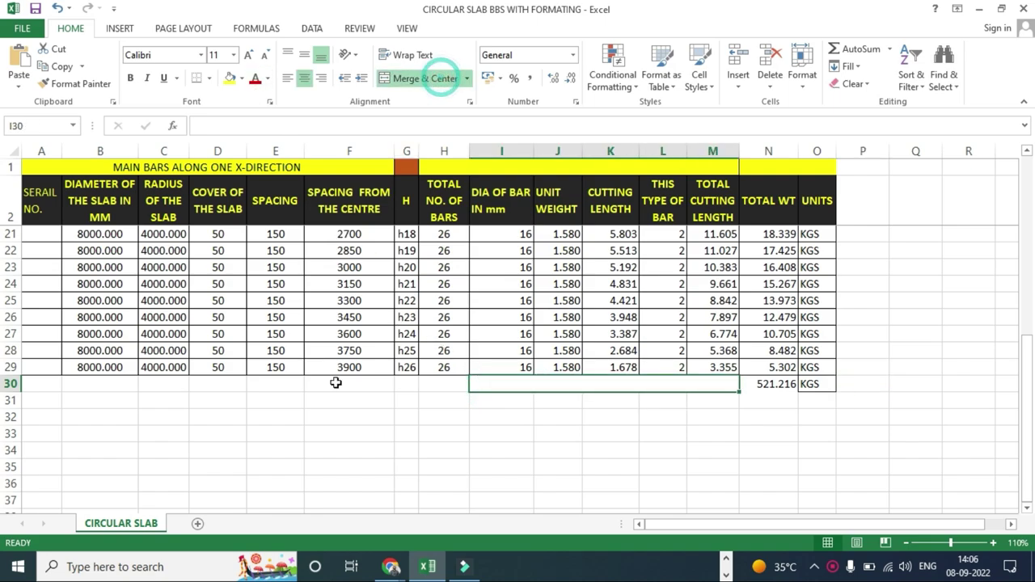
text(tota)
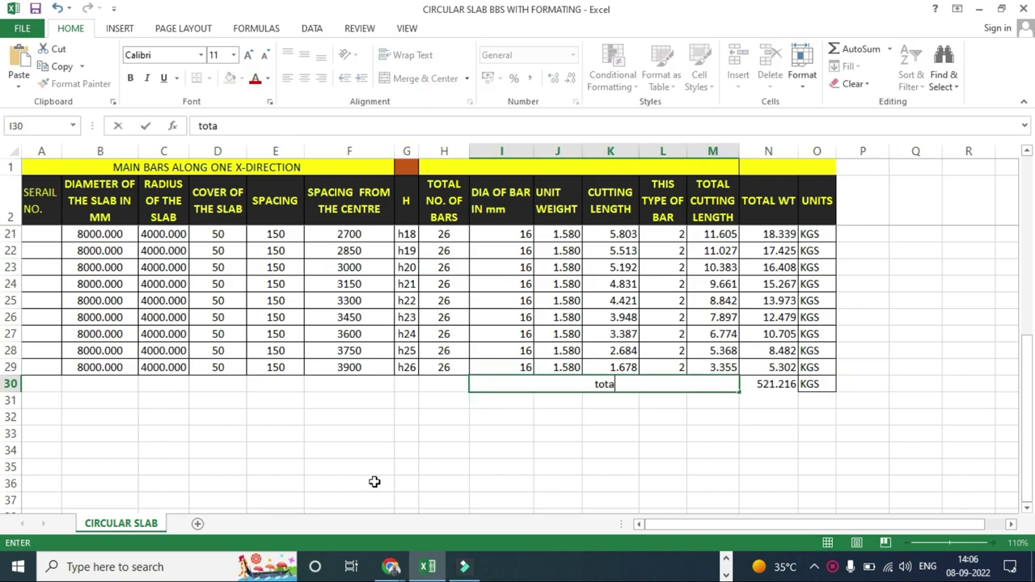
text(l rf)
click(825, 418)
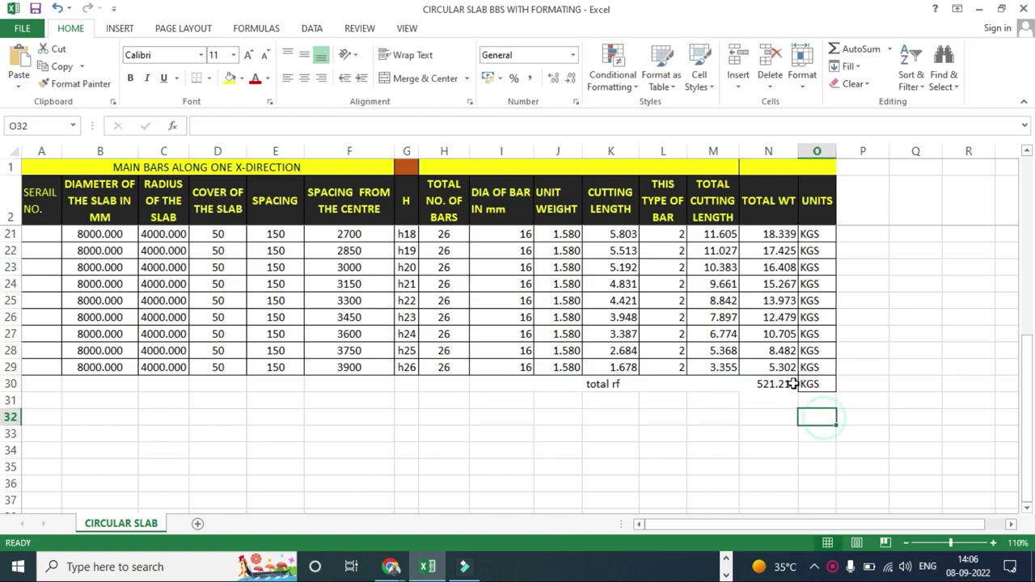
click(743, 454)
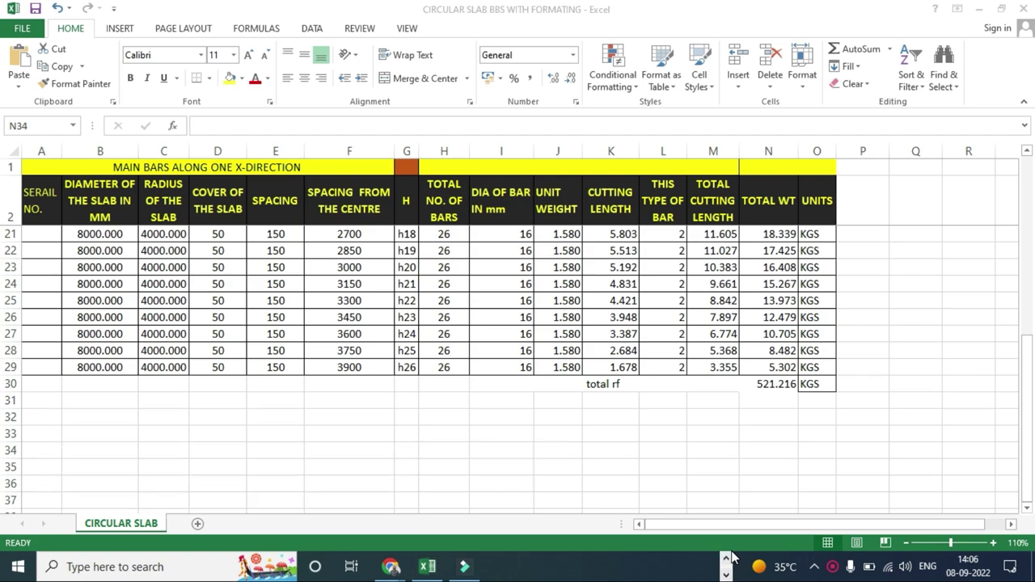
- Draw several blue vertical bar lines across the left circle, undoing the last stray one
mouse_move(706, 569)
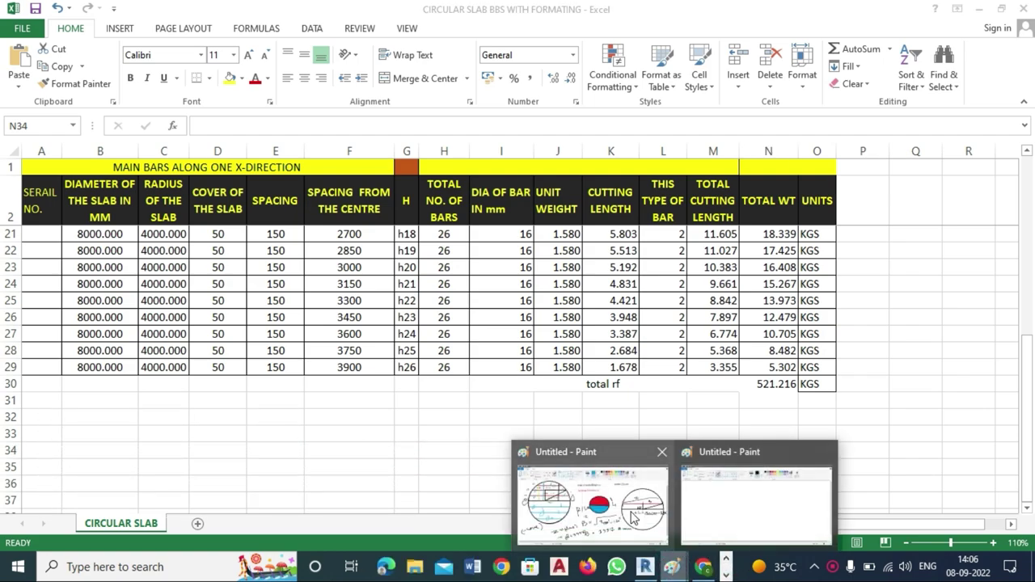
click(627, 510)
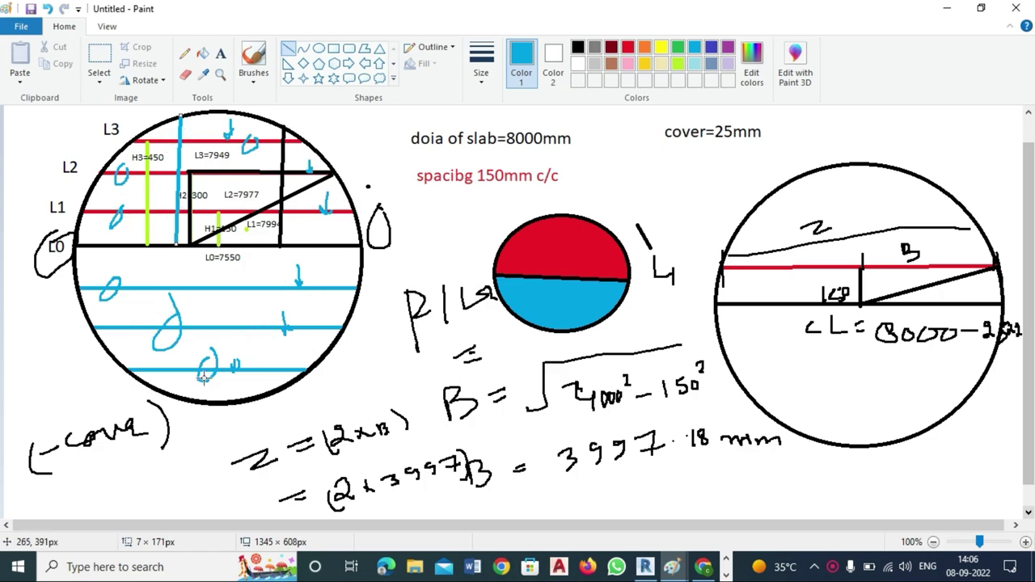
drag(209, 407, 225, 111)
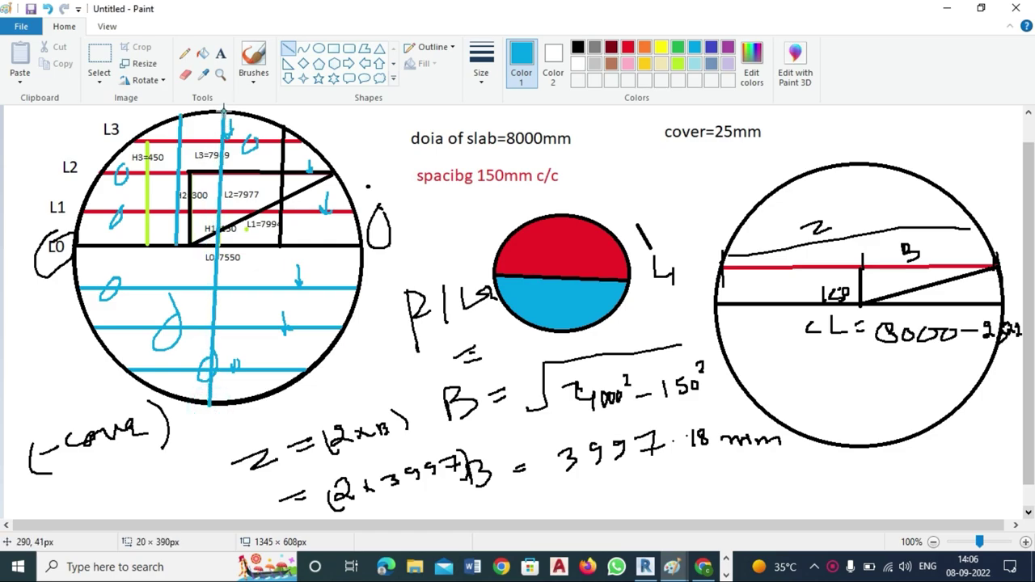
click(467, 178)
drag(241, 402, 255, 112)
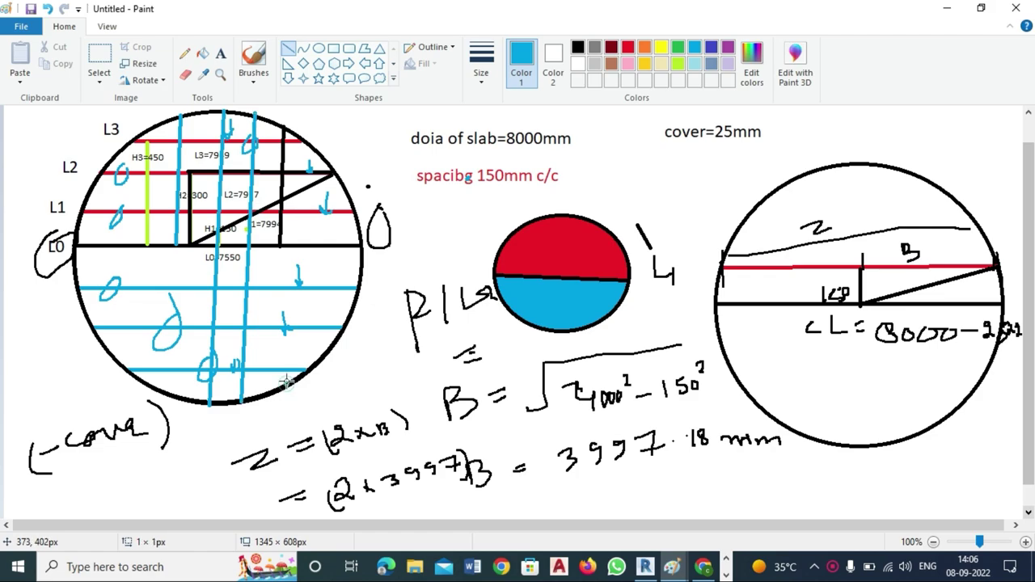
drag(289, 380, 283, 128)
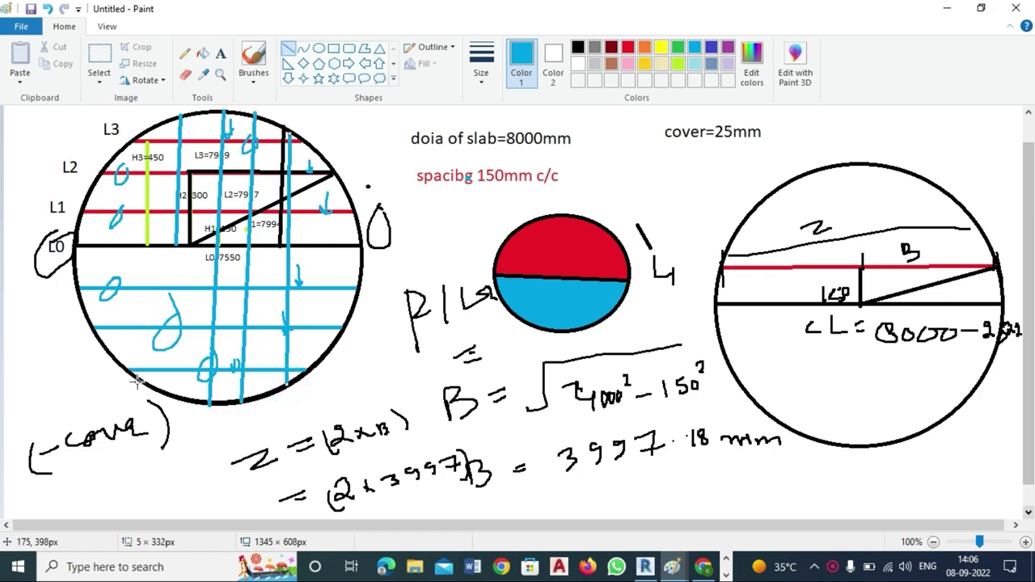
drag(149, 387, 167, 121)
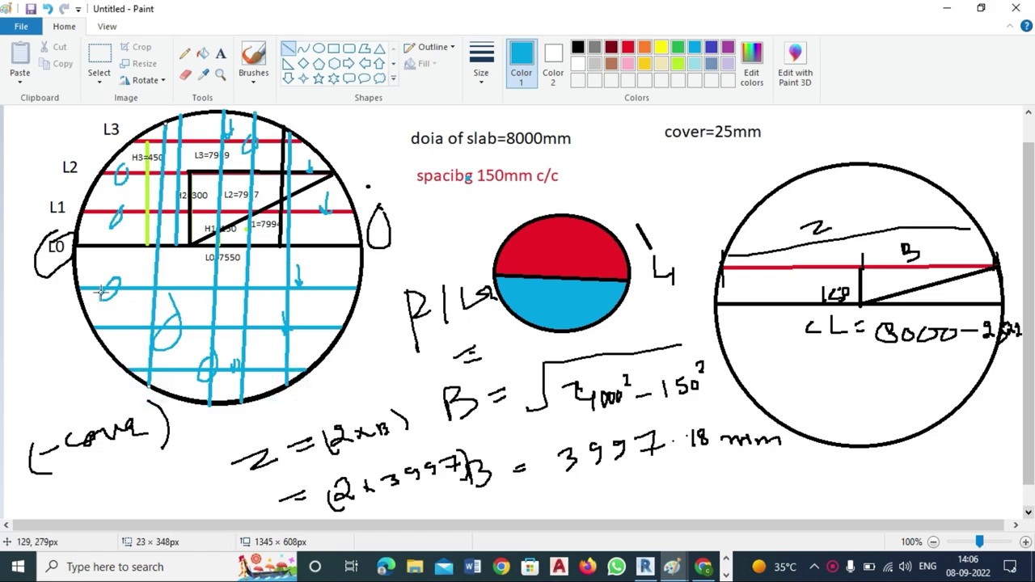
drag(95, 338, 128, 142)
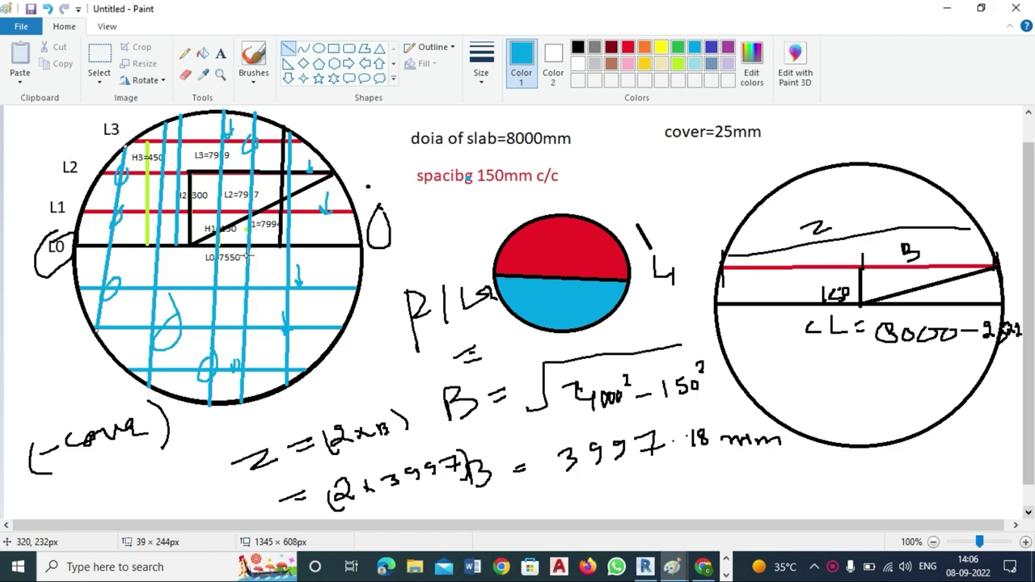
key(ctrl+z)
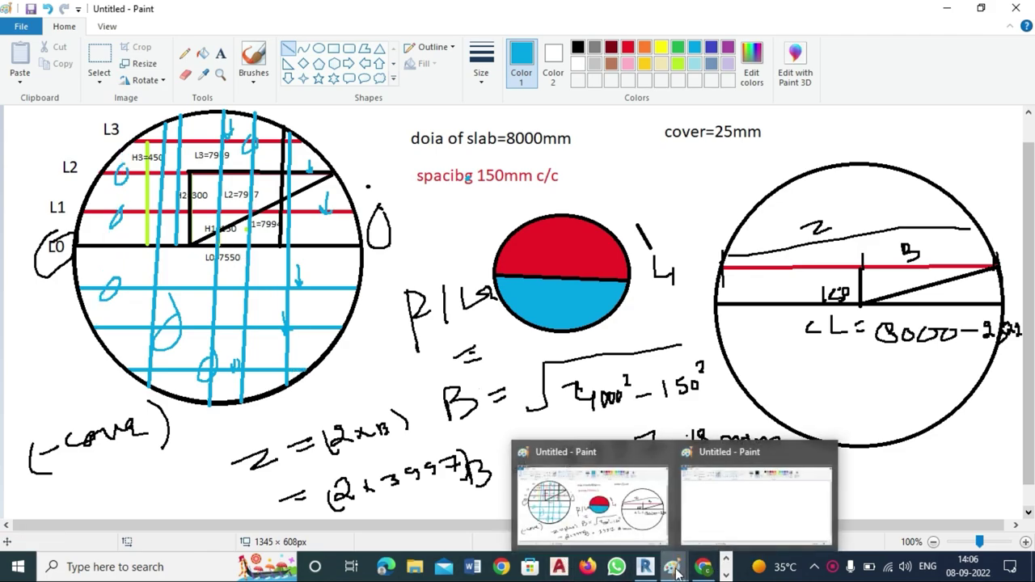
click(724, 572)
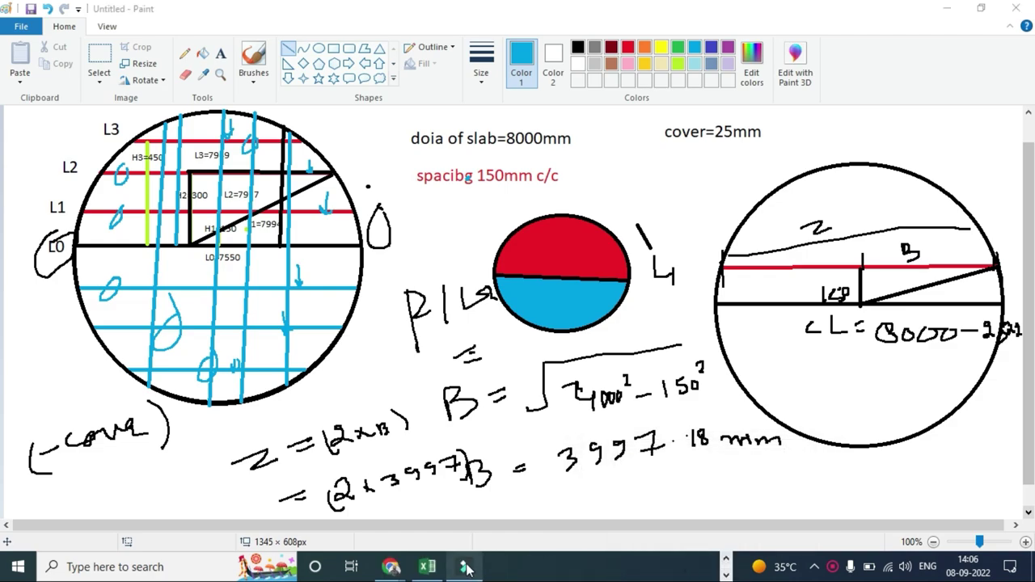
click(427, 567)
- Set the second bar's spacing in E4 to 250
scroll(346, 253, up, 4)
scroll(356, 267, up, 2)
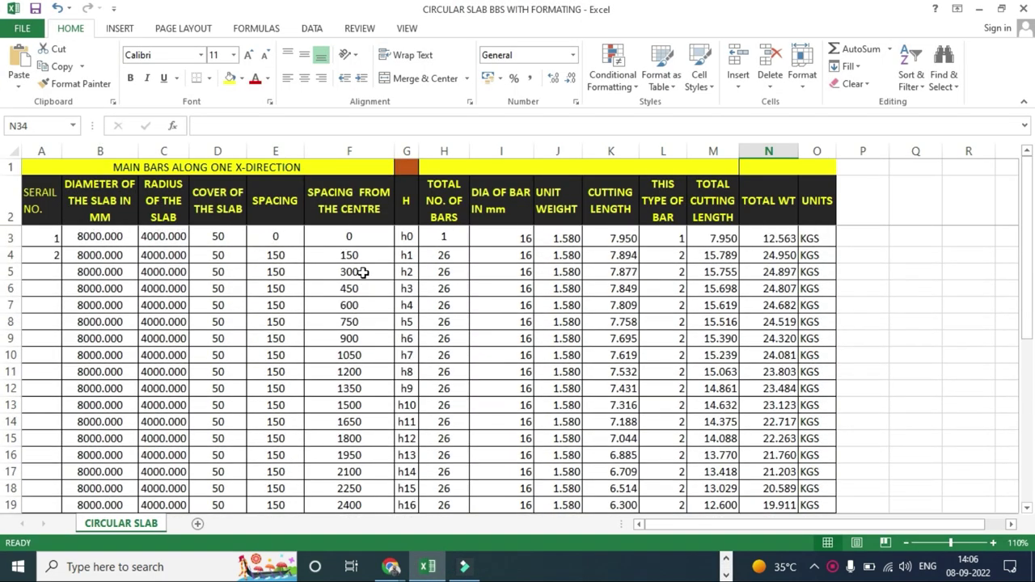
click(346, 254)
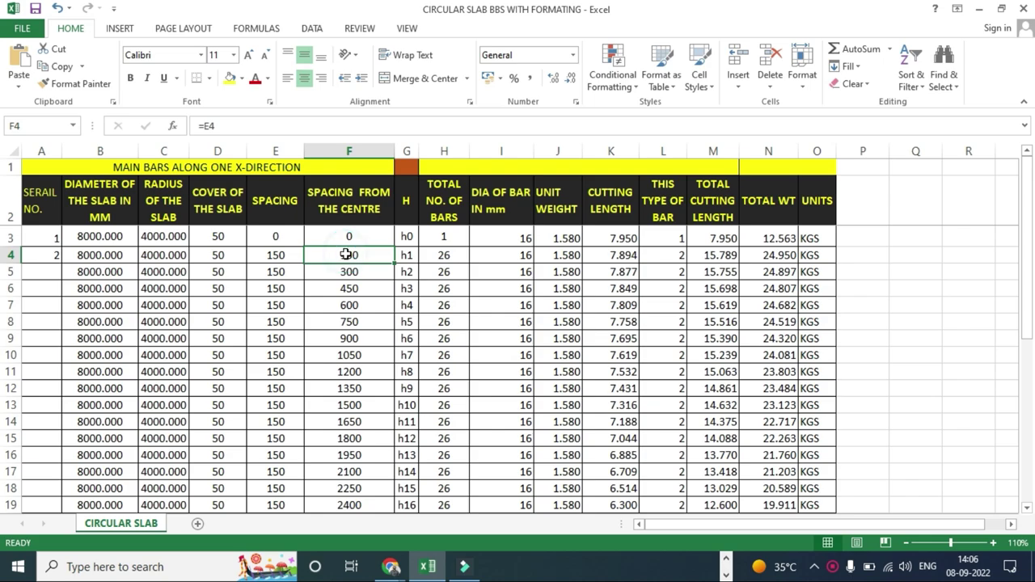
click(278, 256)
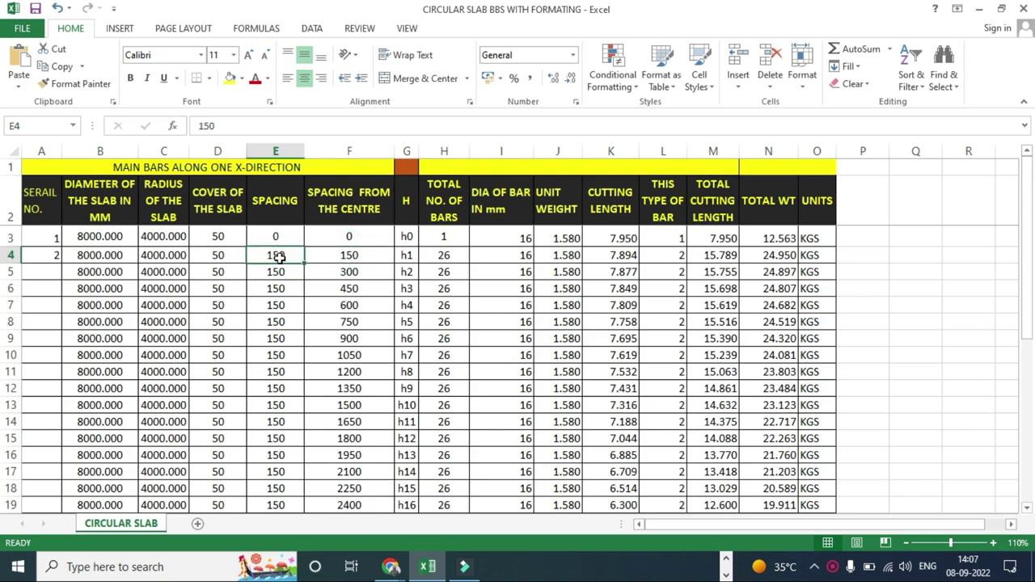
text(25)
key(Return)
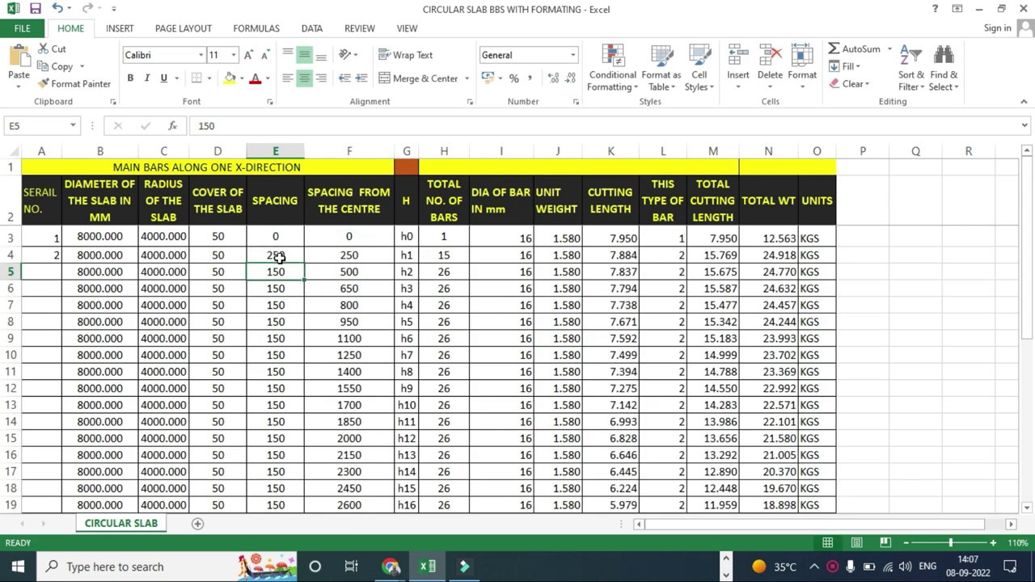
- Check row 29 and the total rf row, now showing #NUM!, via F29's distance formula
scroll(517, 328, down, 3)
scroll(740, 495, down, 2)
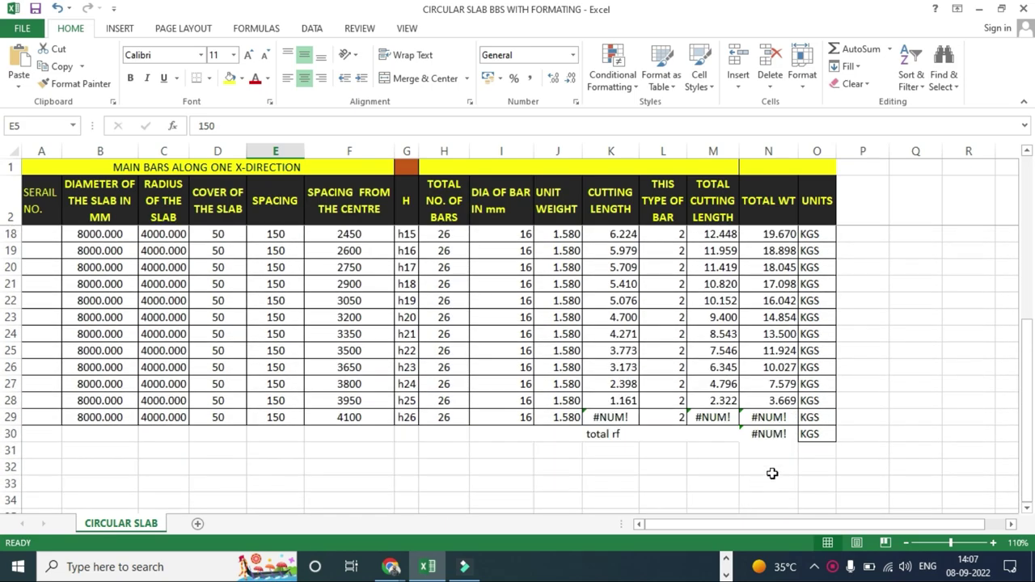
scroll(788, 441, up, 1)
scroll(786, 430, up, 4)
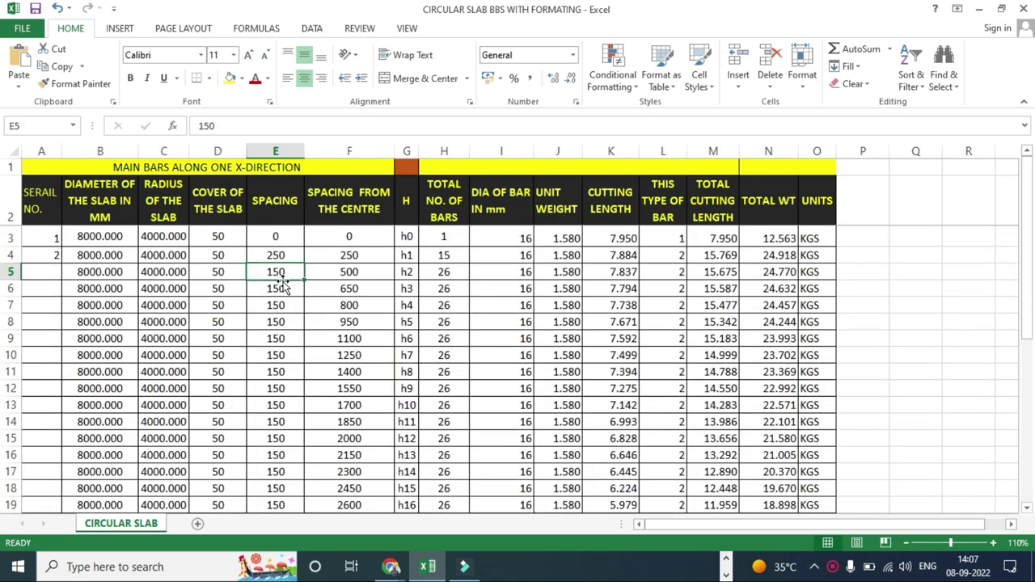
scroll(311, 307, down, 2)
scroll(356, 352, down, 3)
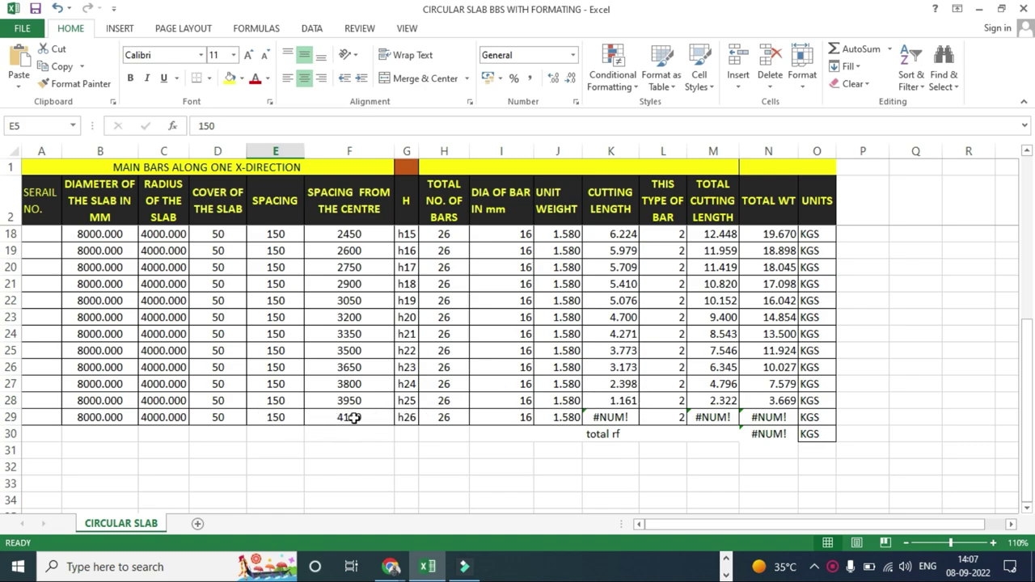
click(353, 418)
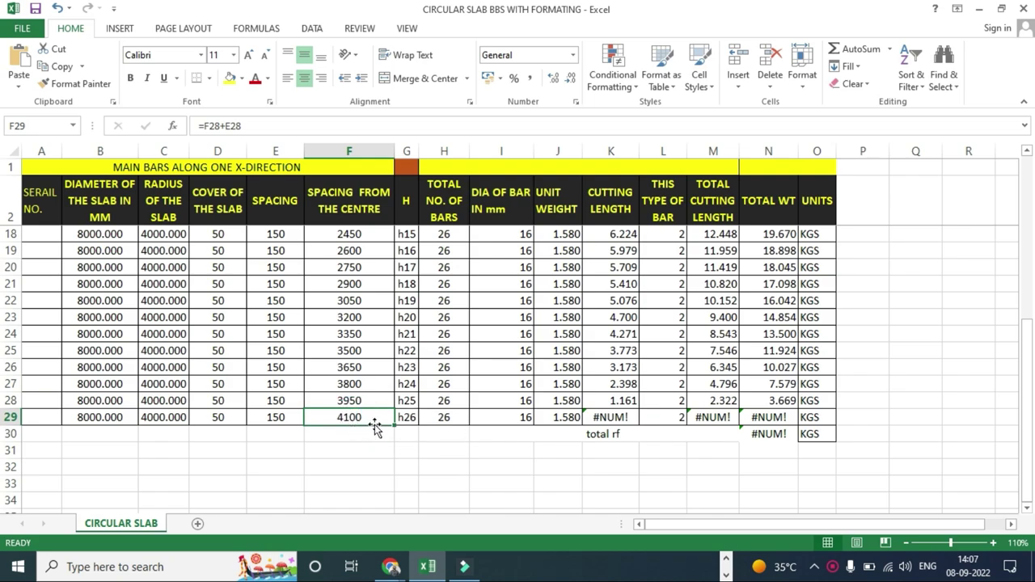
scroll(314, 322, up, 5)
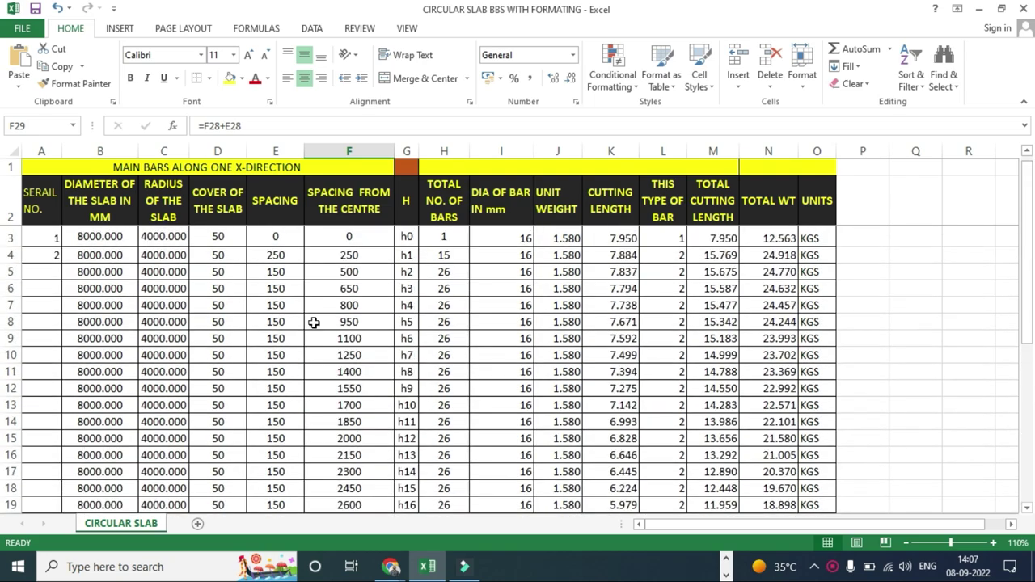
- Enter a 175 spacing in E4 and fill it down column E
click(282, 255)
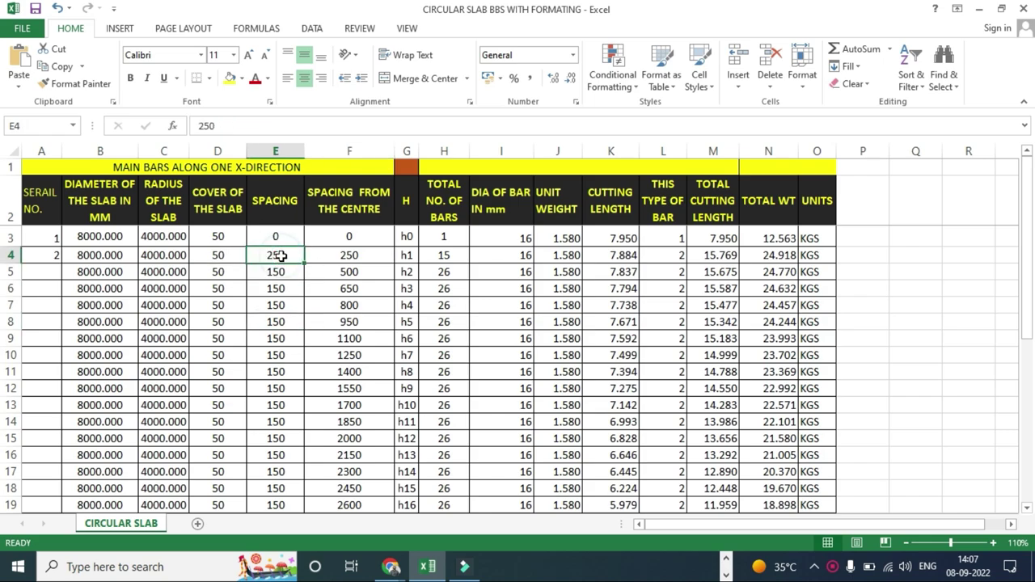
text(175)
key(Return)
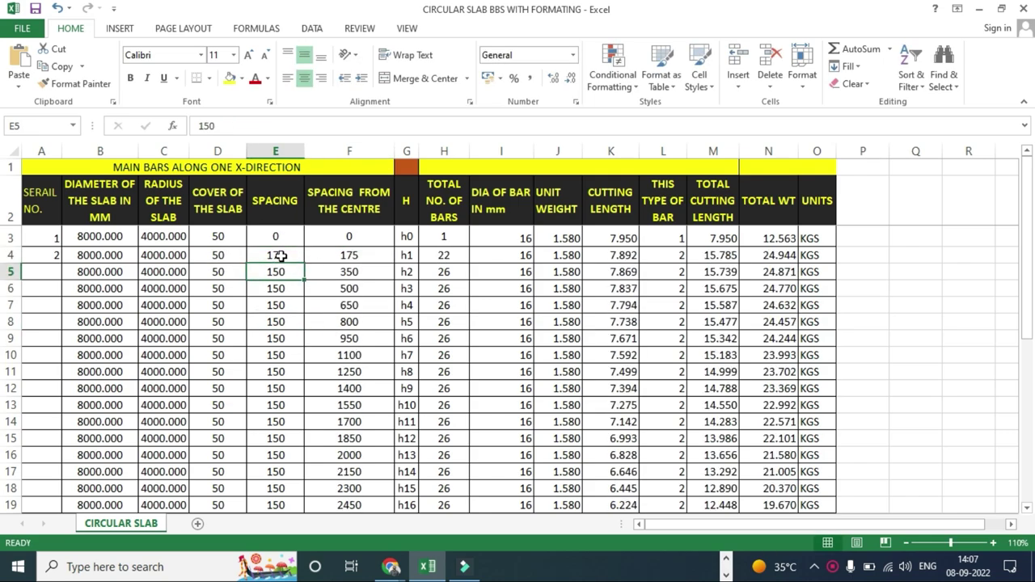
click(275, 254)
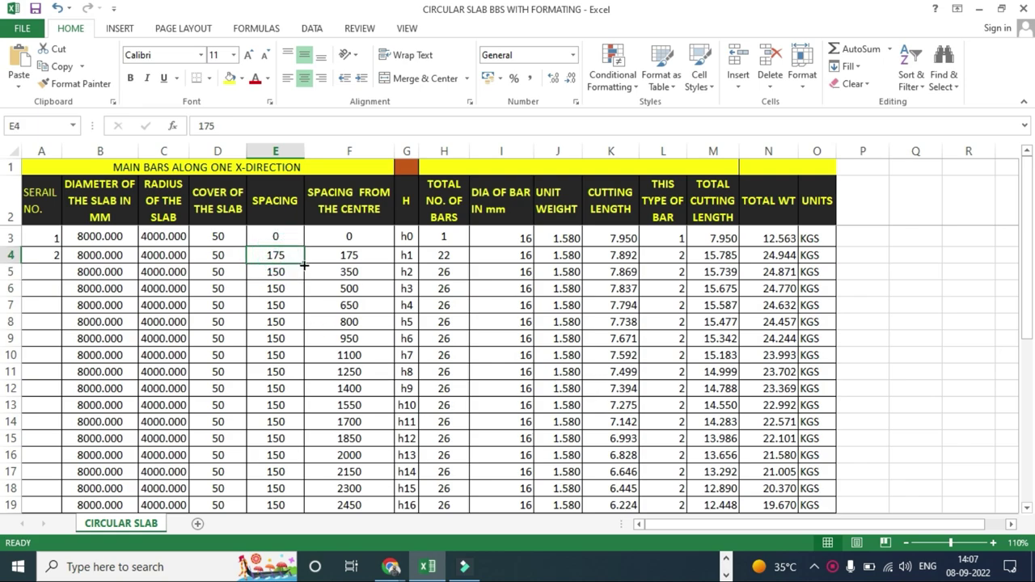
double_click(304, 263)
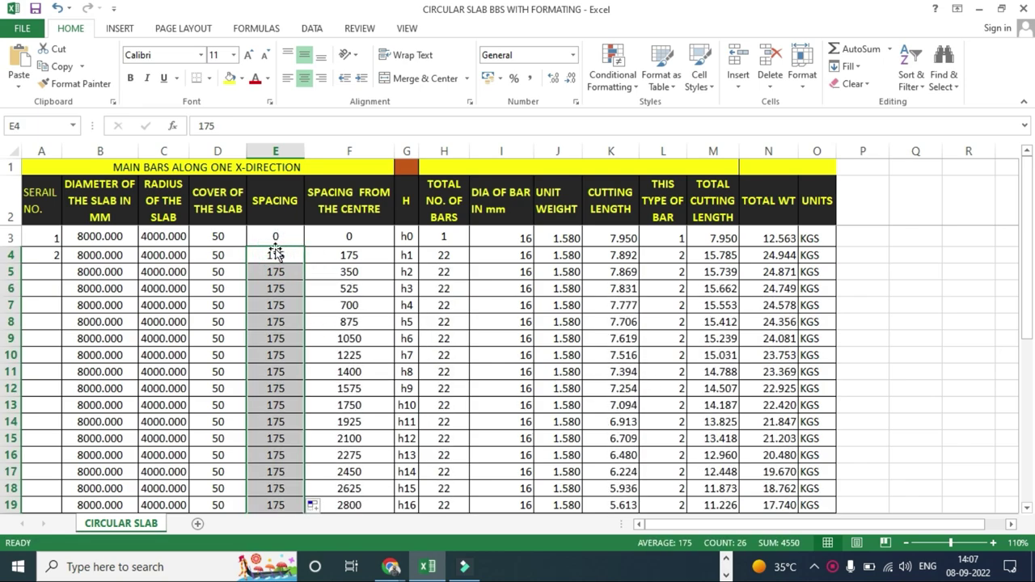
scroll(699, 298, down, 3)
scroll(499, 301, up, 3)
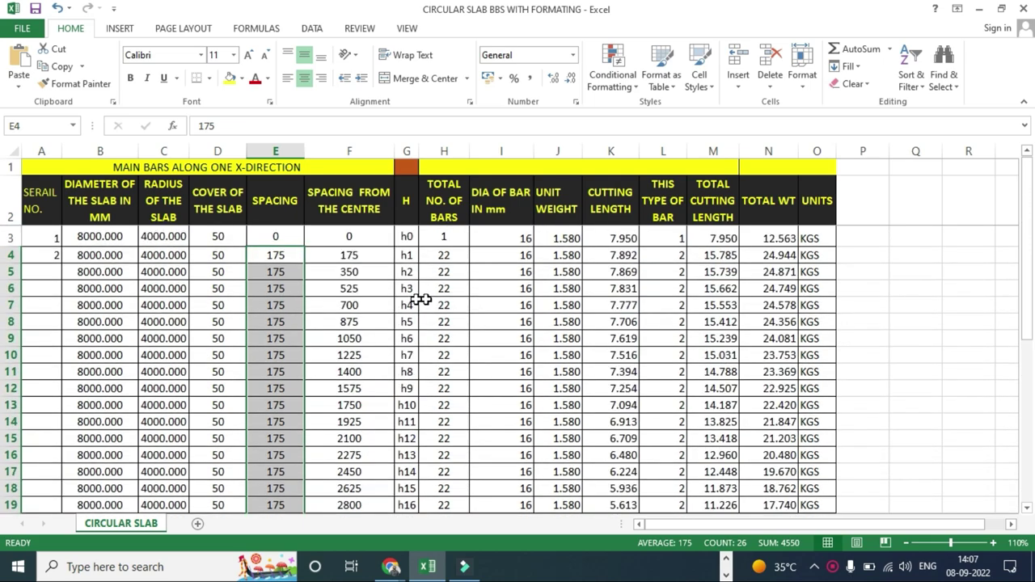
- Change E4's spacing to 140 and fill it down through every bar row
click(275, 252)
text(140)
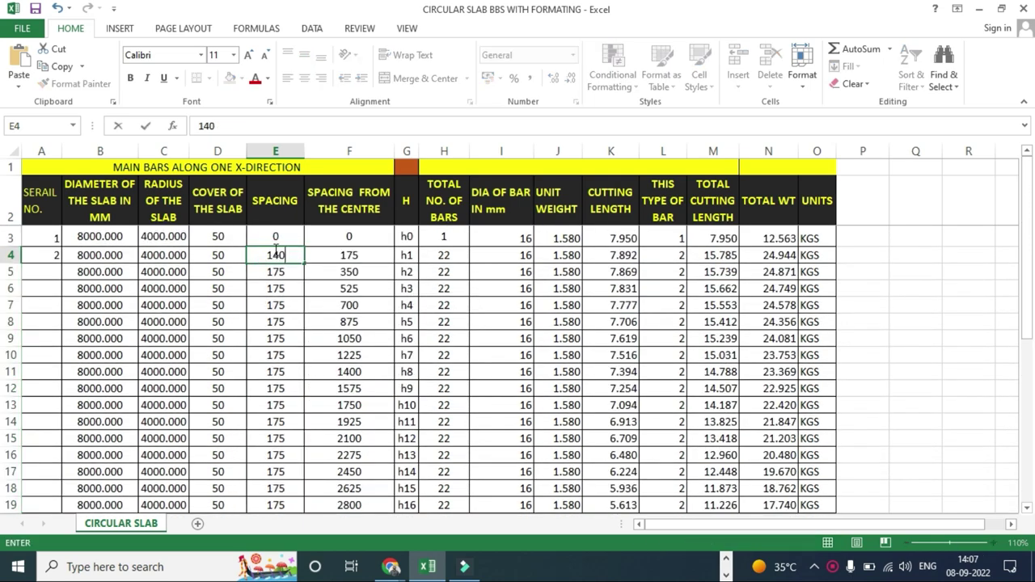
key(Return)
click(275, 253)
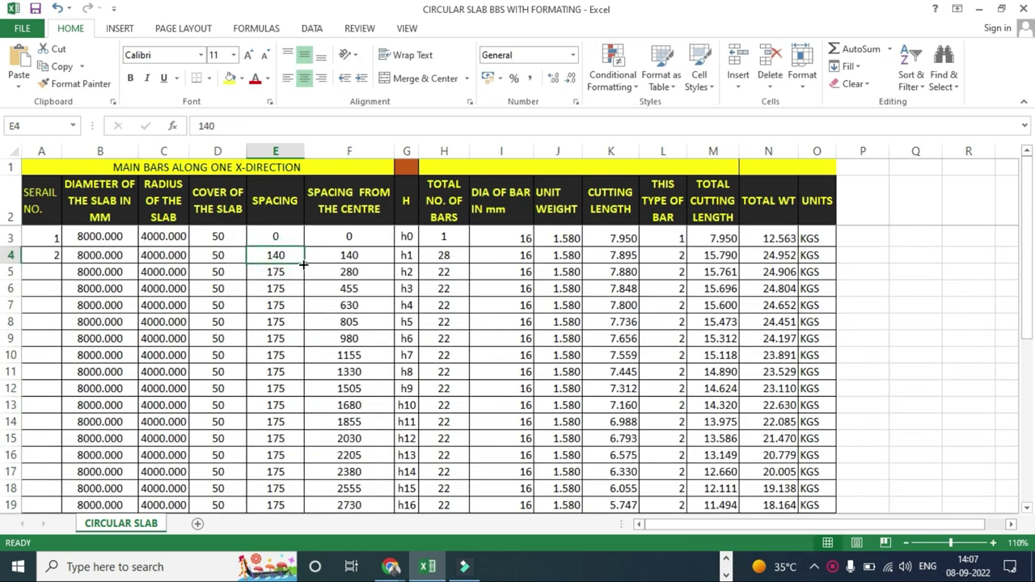
double_click(304, 263)
- Check the last bar's distance-from-centre formula and the 546.015 KGS total rf
scroll(566, 388, down, 3)
scroll(671, 455, down, 3)
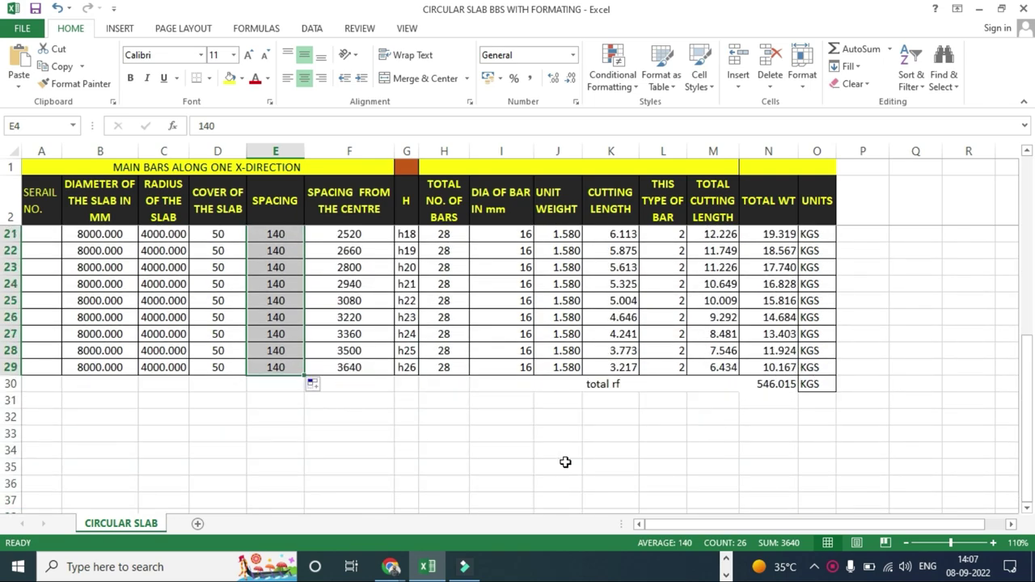
scroll(566, 462, up, 6)
scroll(499, 440, down, 3)
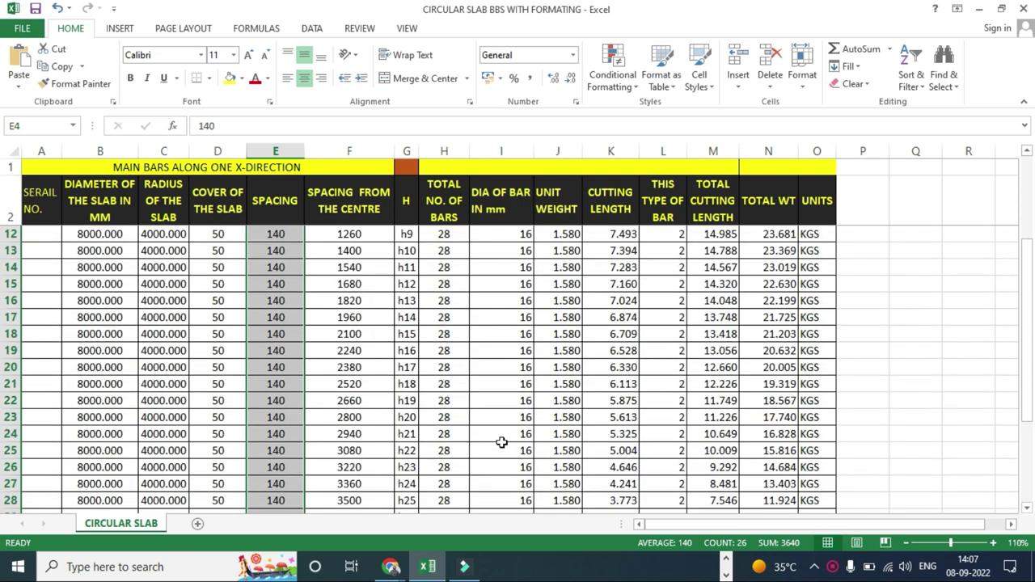
scroll(501, 445, down, 2)
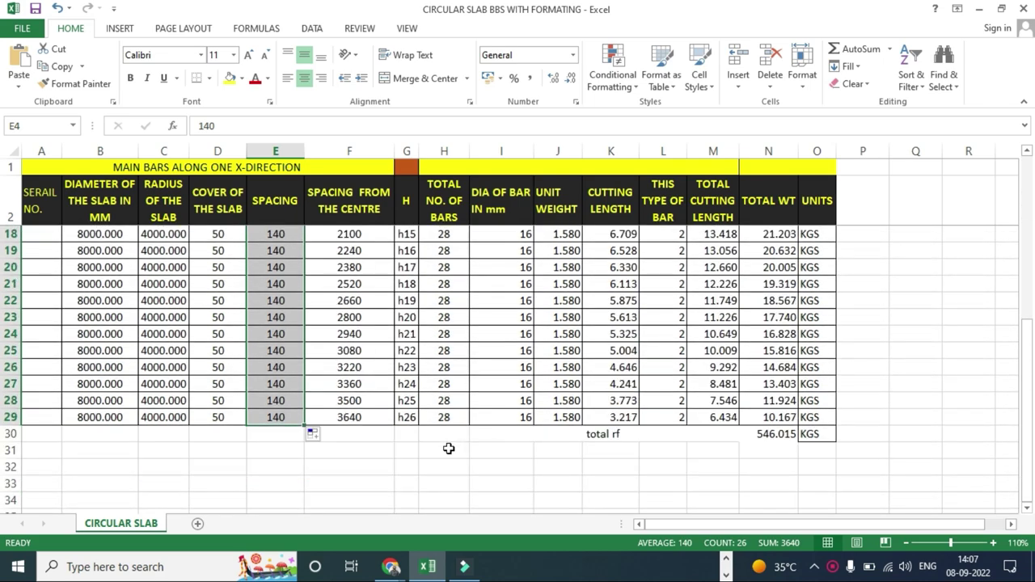
click(346, 419)
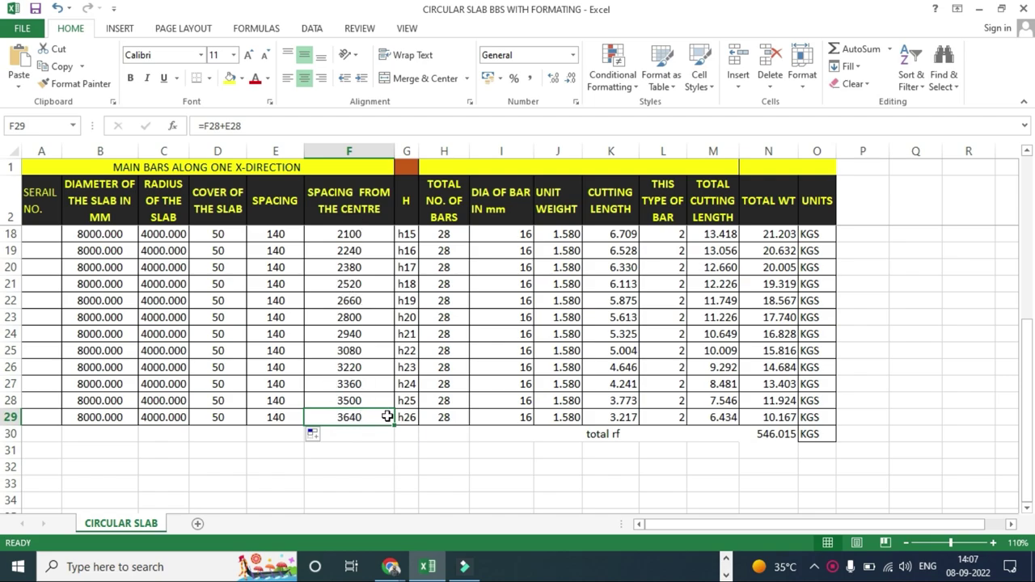
scroll(525, 416, up, 4)
scroll(529, 407, up, 1)
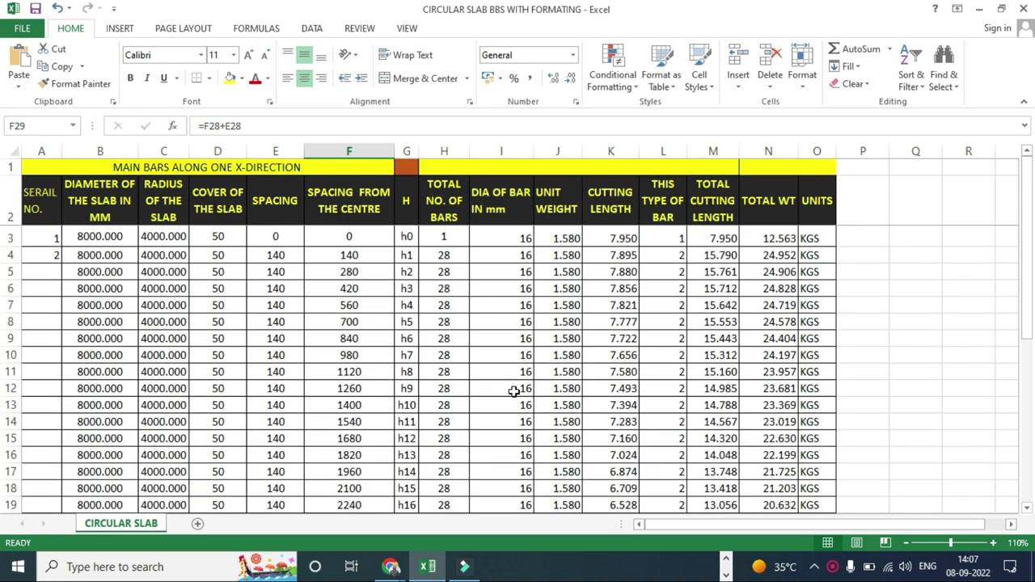